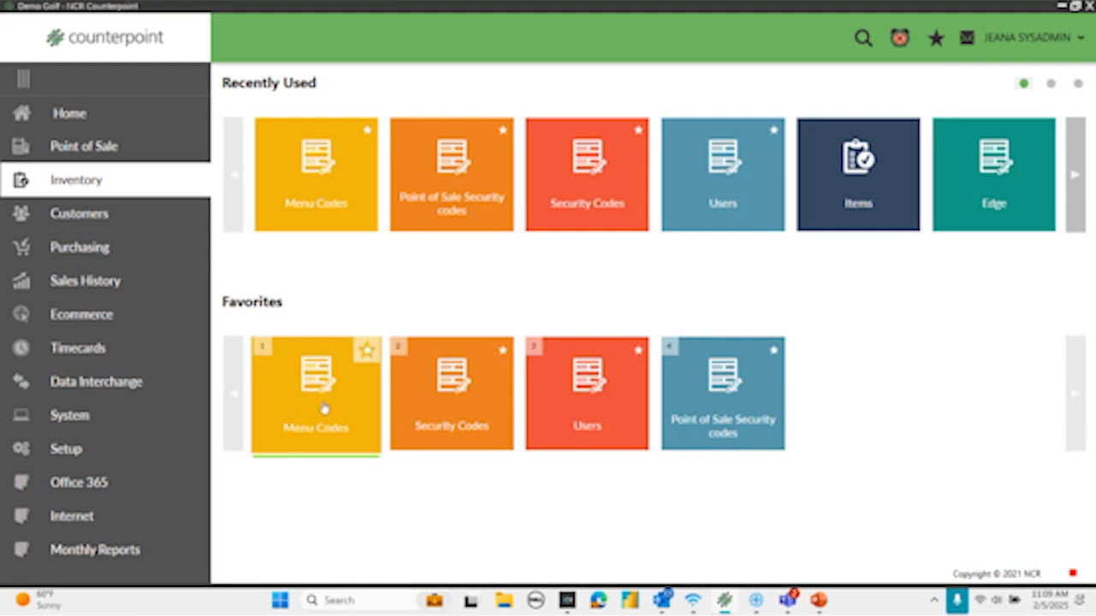
# - Open the SYSADMIN menu code from the system setup and load it in the Menu Editor
pyautogui.click(61, 450)
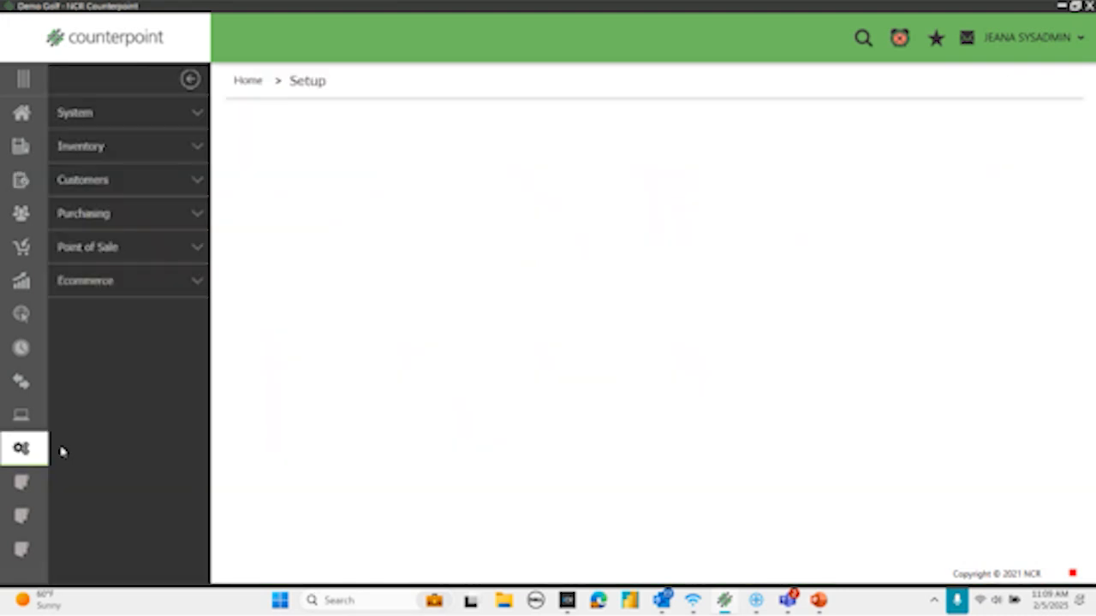
pyautogui.click(83, 113)
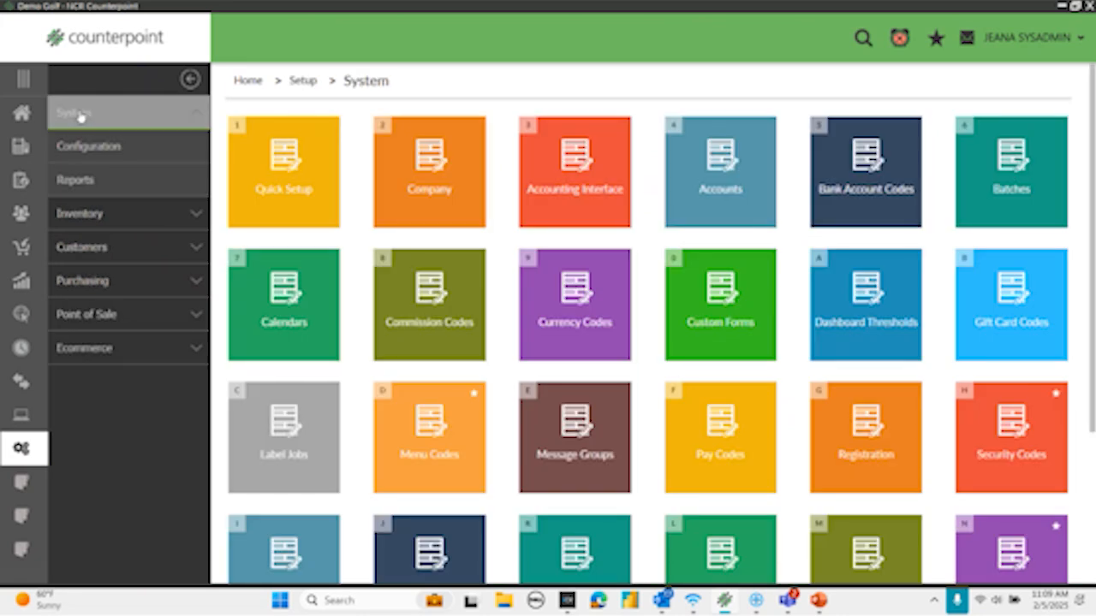
pyautogui.click(434, 451)
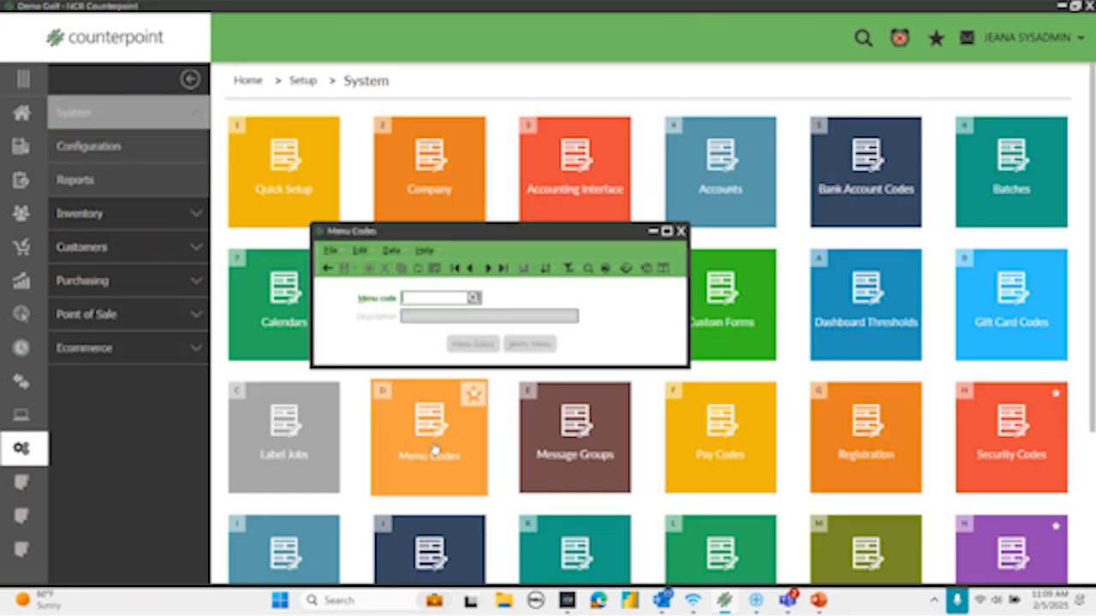
pyautogui.click(474, 298)
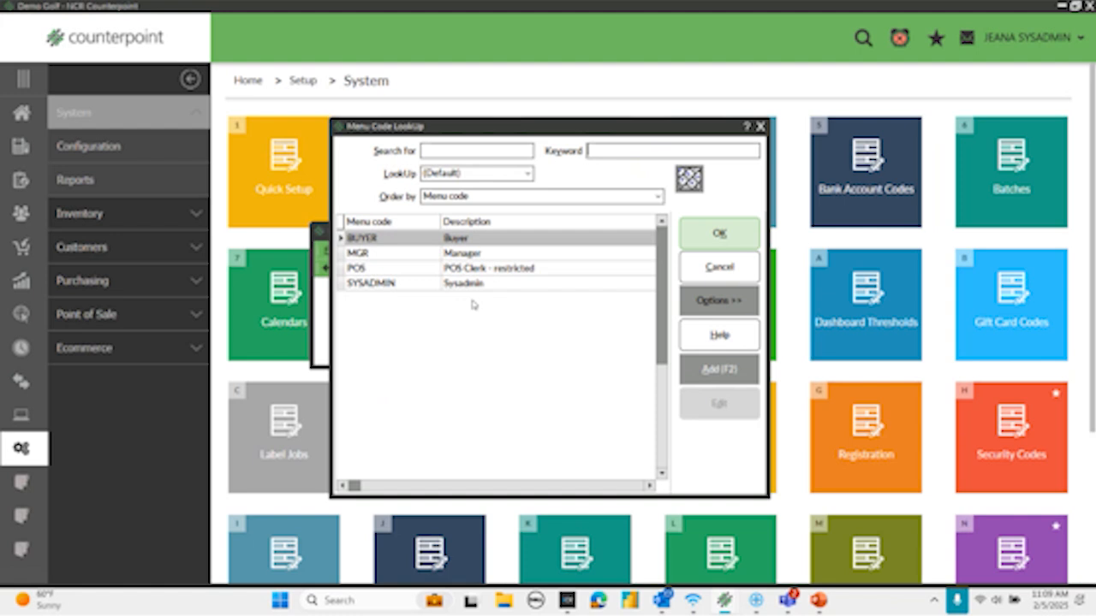
pyautogui.click(445, 282)
pyautogui.click(726, 236)
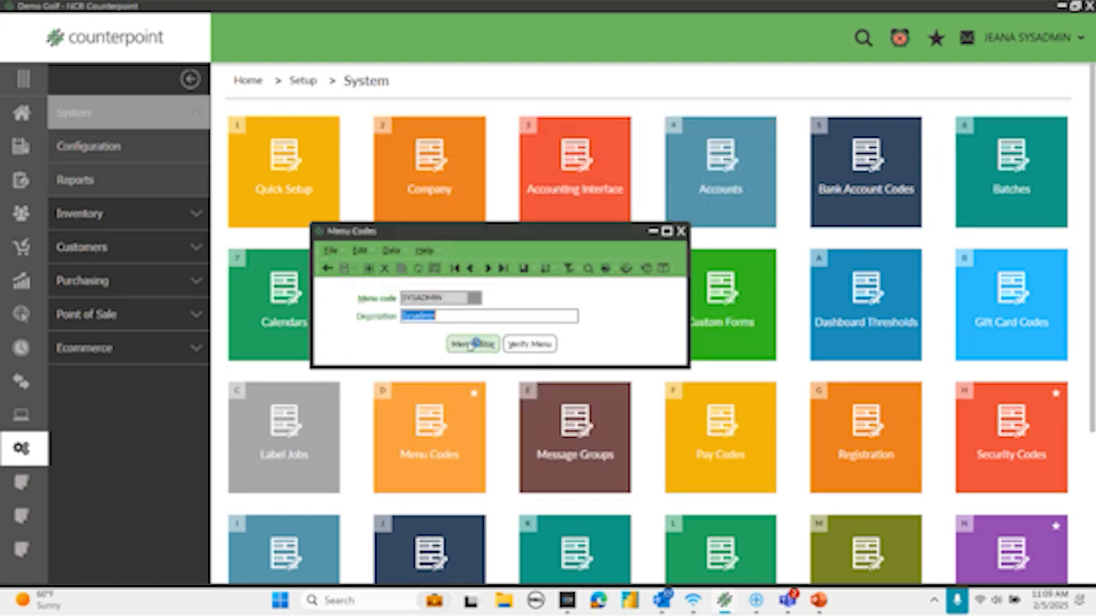
pyautogui.click(472, 344)
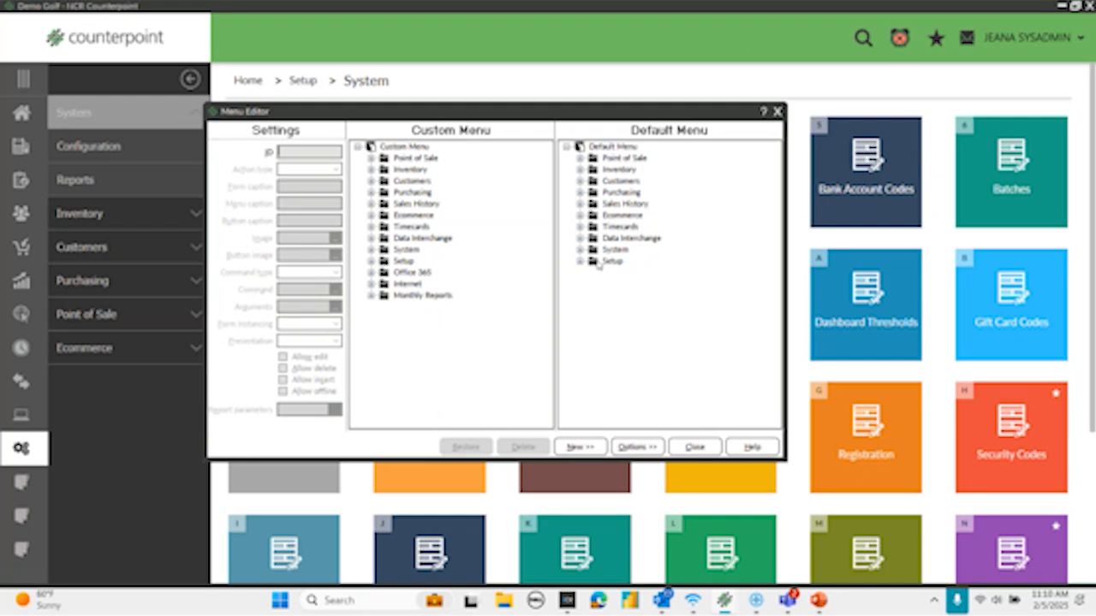
# - Delete the Monthly Reports folder from the SYSADMIN custom menu
pyautogui.click(408, 283)
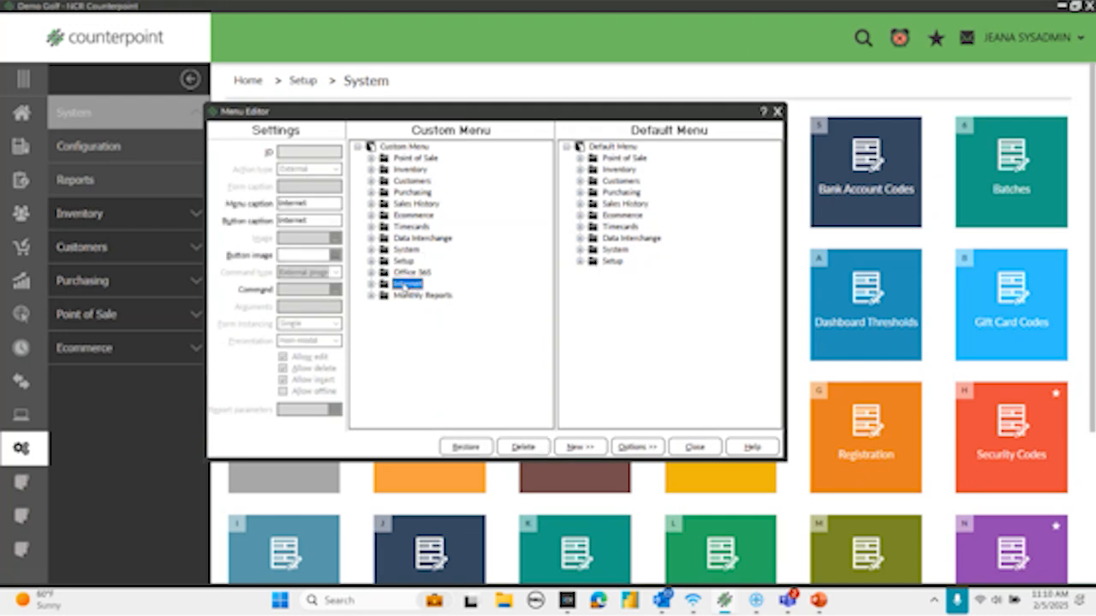
pyautogui.click(404, 295)
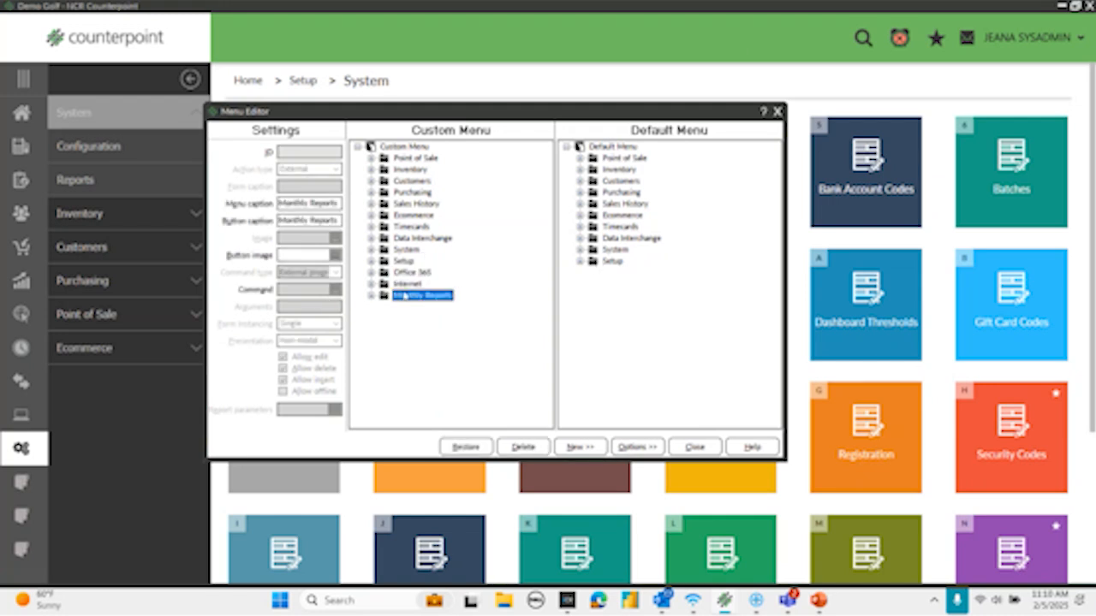
pyautogui.rightClick(404, 296)
pyautogui.click(436, 369)
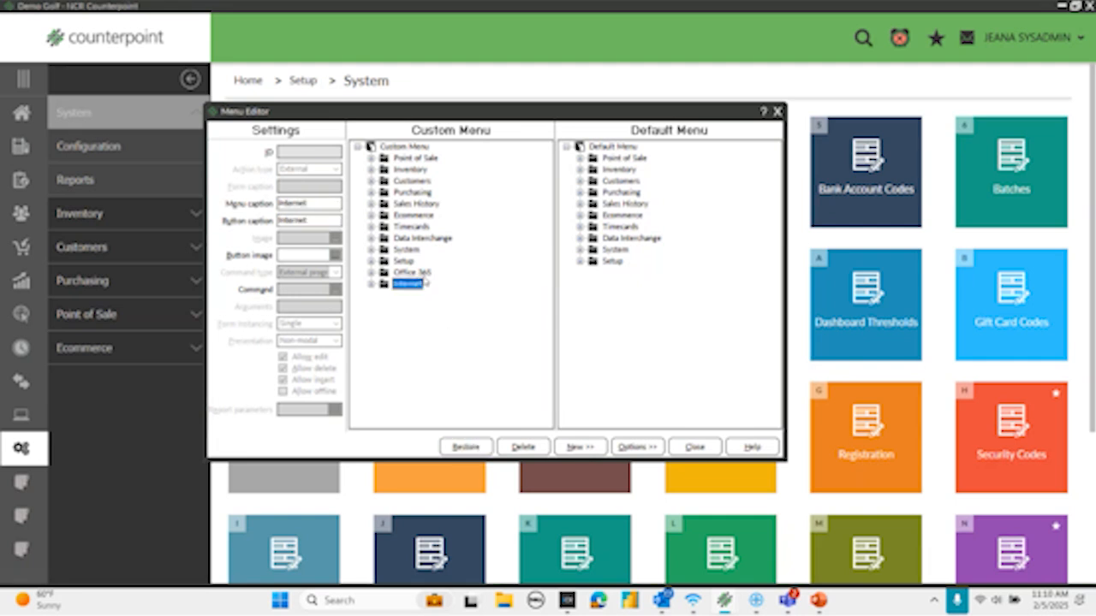
pyautogui.click(405, 205)
pyautogui.rightClick(403, 206)
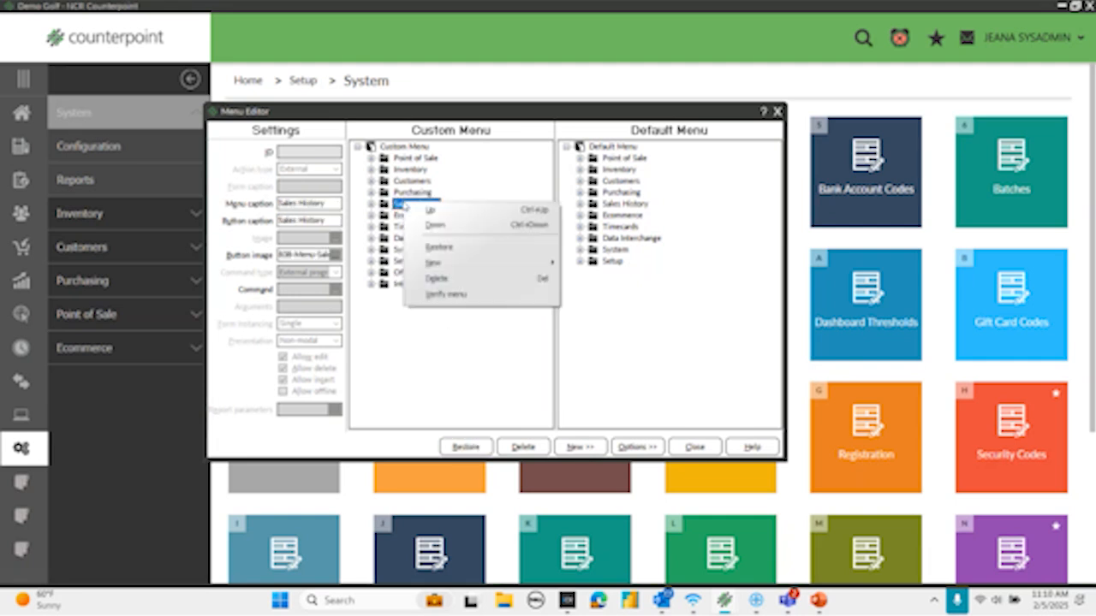
pyautogui.click(415, 341)
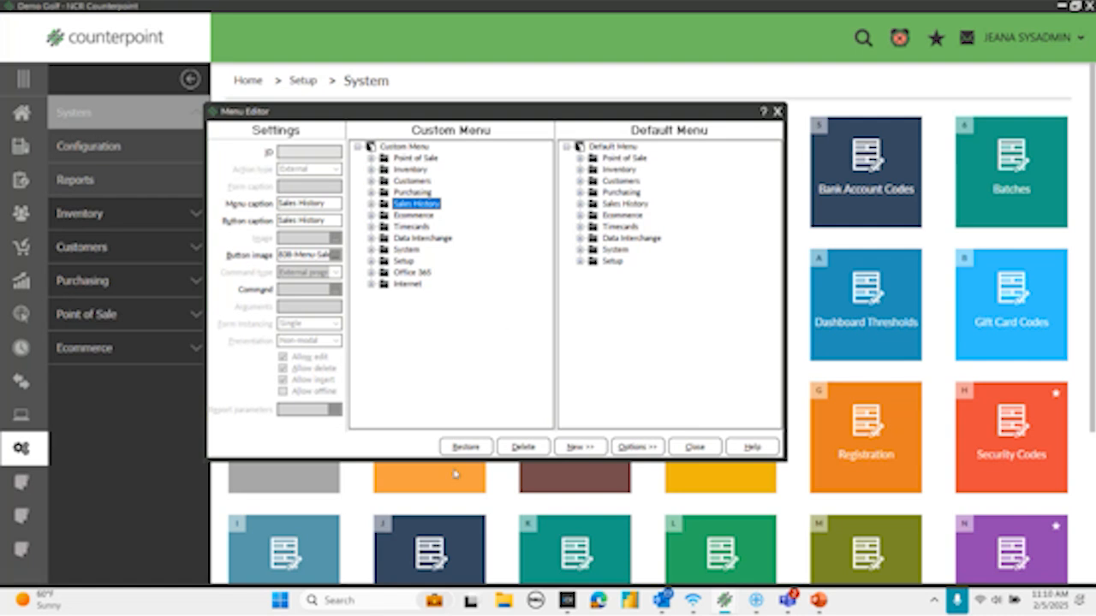
# - Close the Menu Editor with its changes saved and save the SYSADMIN menu code record
pyautogui.click(695, 447)
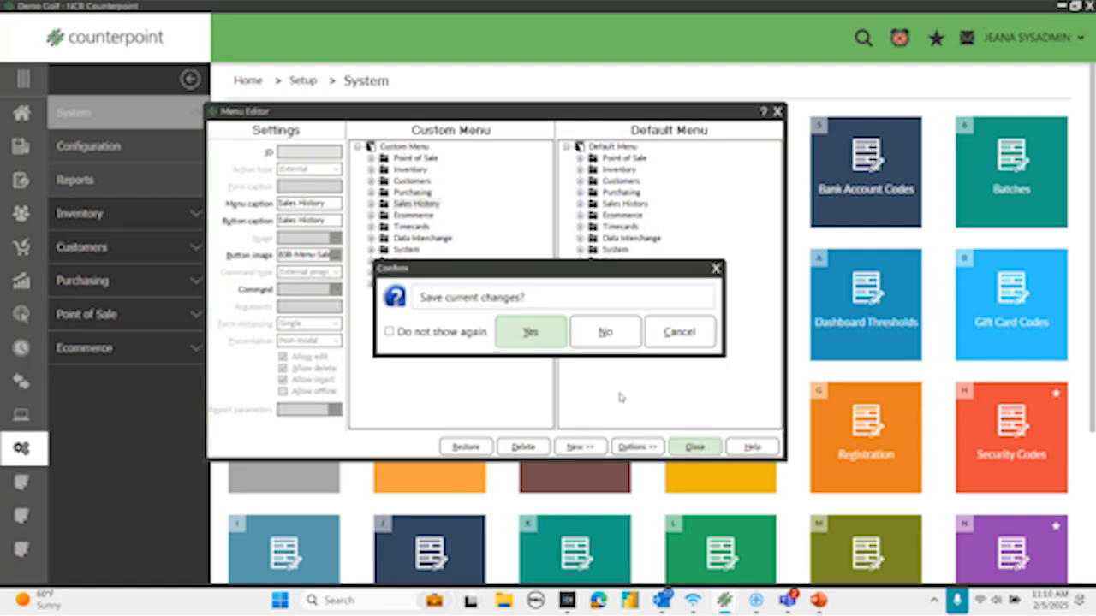
pyautogui.click(528, 330)
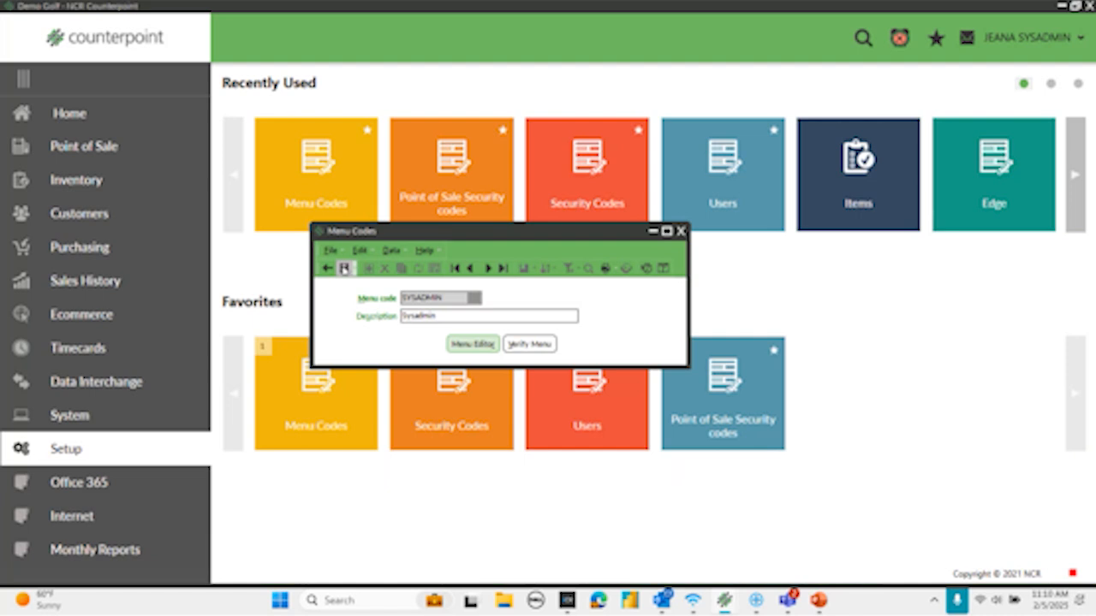
pyautogui.click(343, 268)
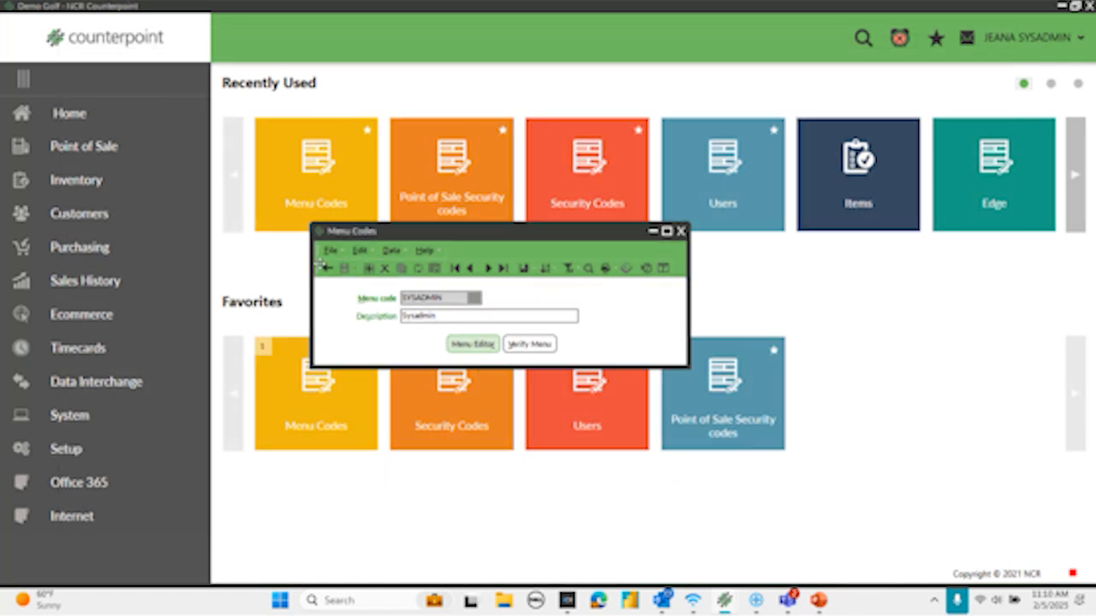
# - Clear the current record, look up the BUYER menu code and load it in the Menu Editor
pyautogui.click(326, 268)
pyautogui.click(473, 297)
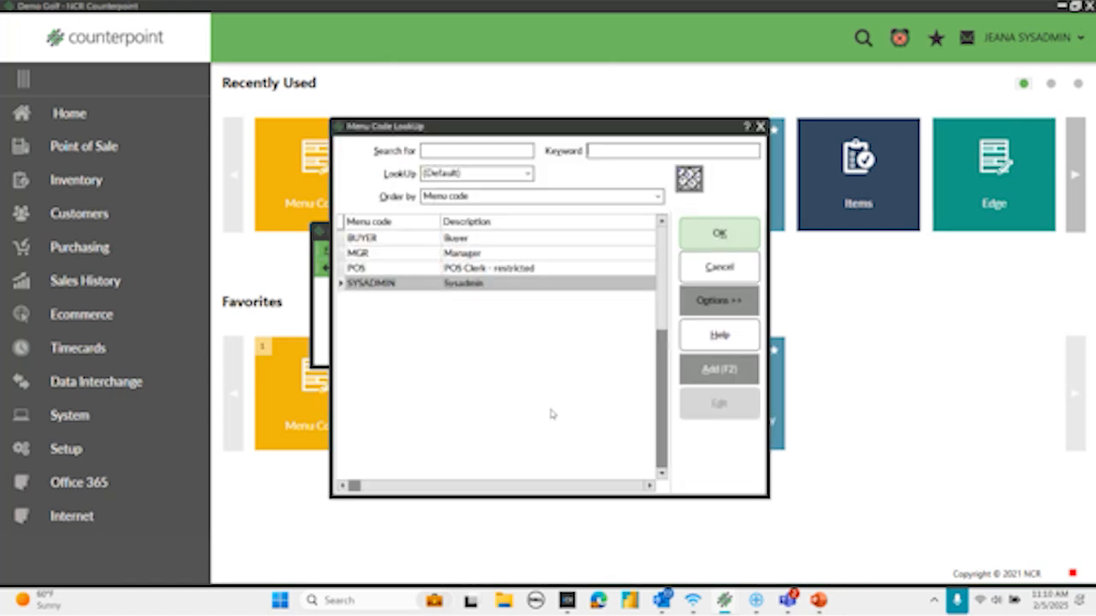
pyautogui.click(375, 239)
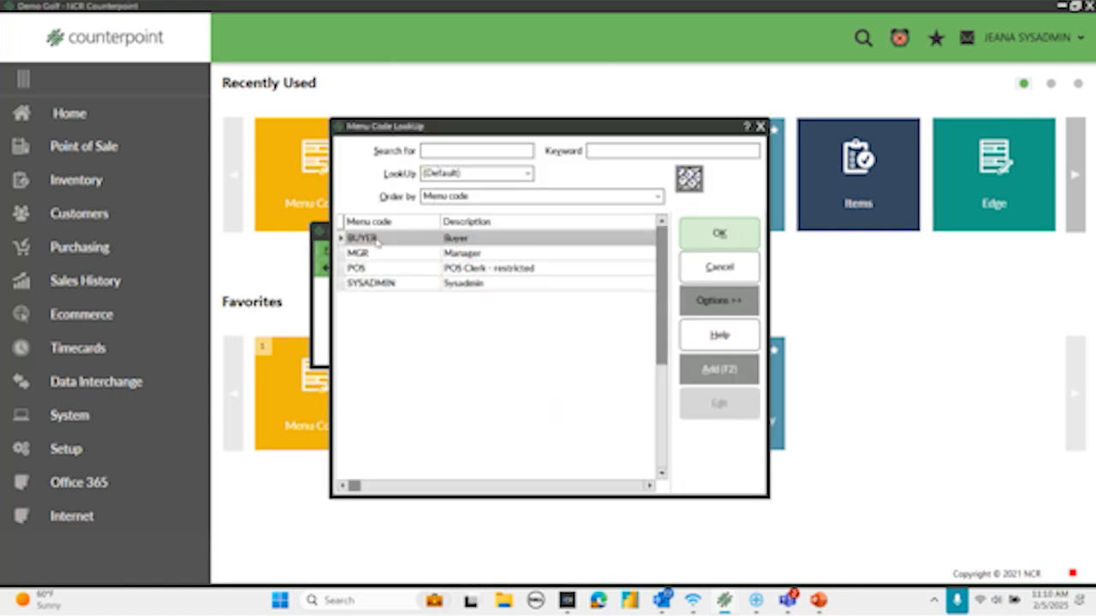
pyautogui.click(726, 240)
pyautogui.click(468, 350)
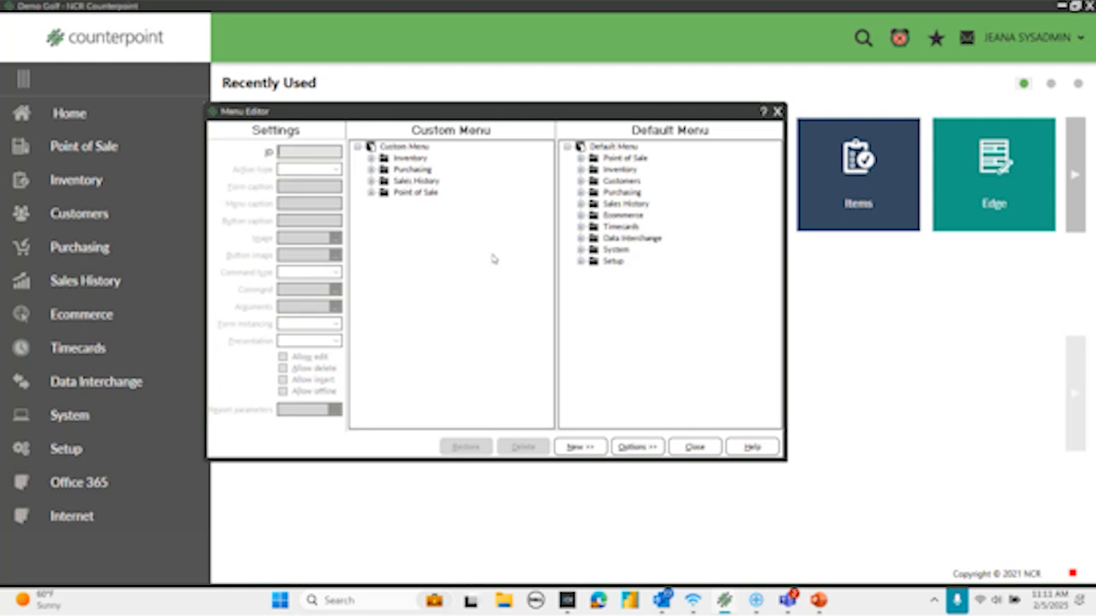
# - Examine the contents of the Inventory, Purchasing and Sales History folders in the BUYER custom menu, including the Sales History subfolders
pyautogui.click(370, 160)
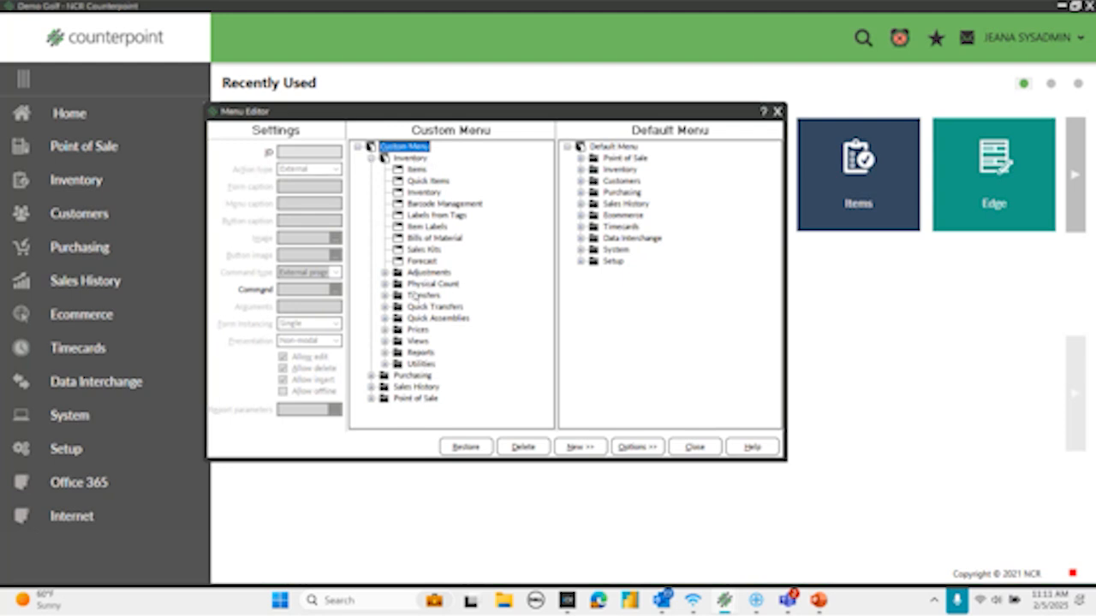
pyautogui.click(372, 159)
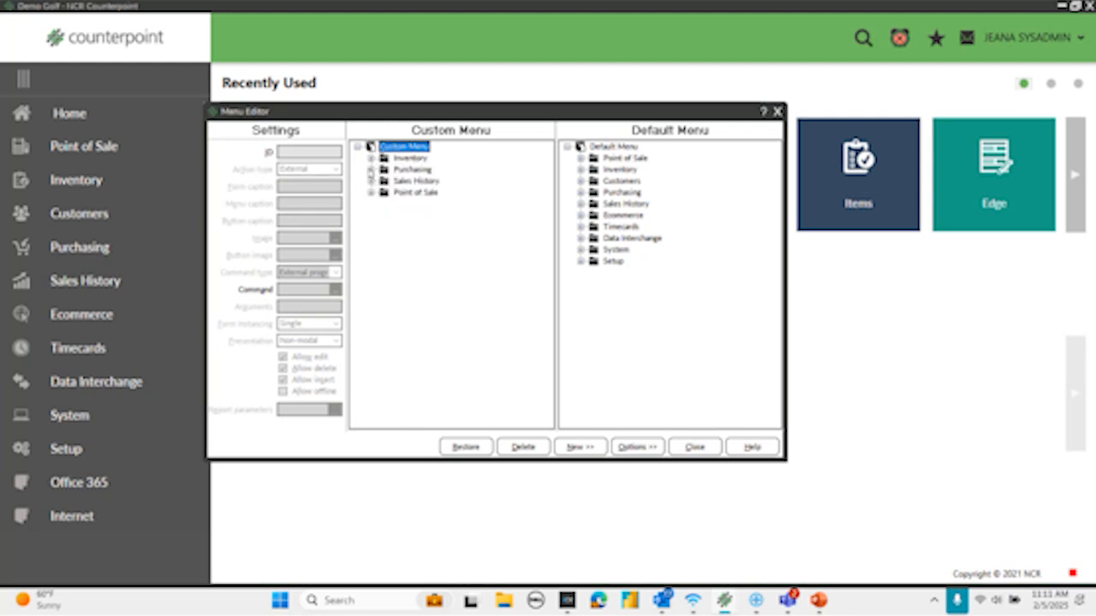
pyautogui.click(371, 171)
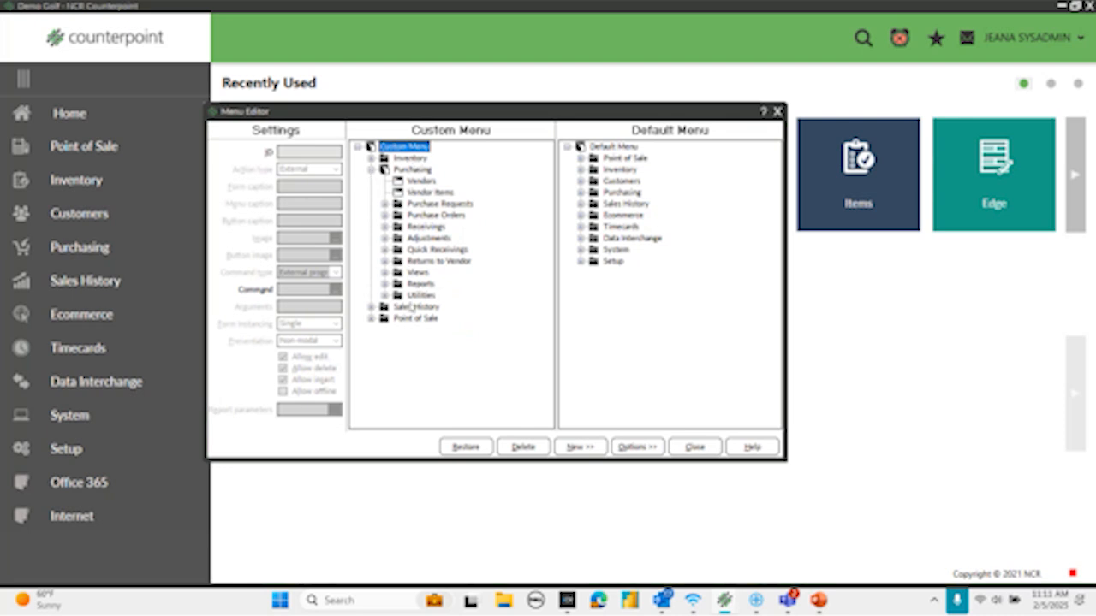
pyautogui.click(372, 169)
pyautogui.click(372, 181)
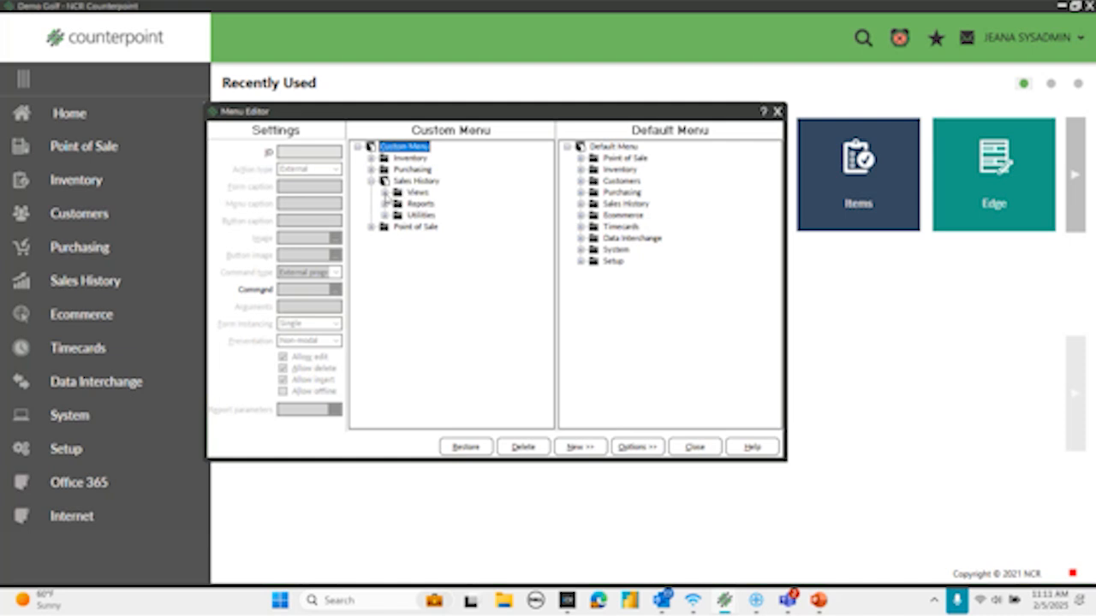
pyautogui.click(385, 215)
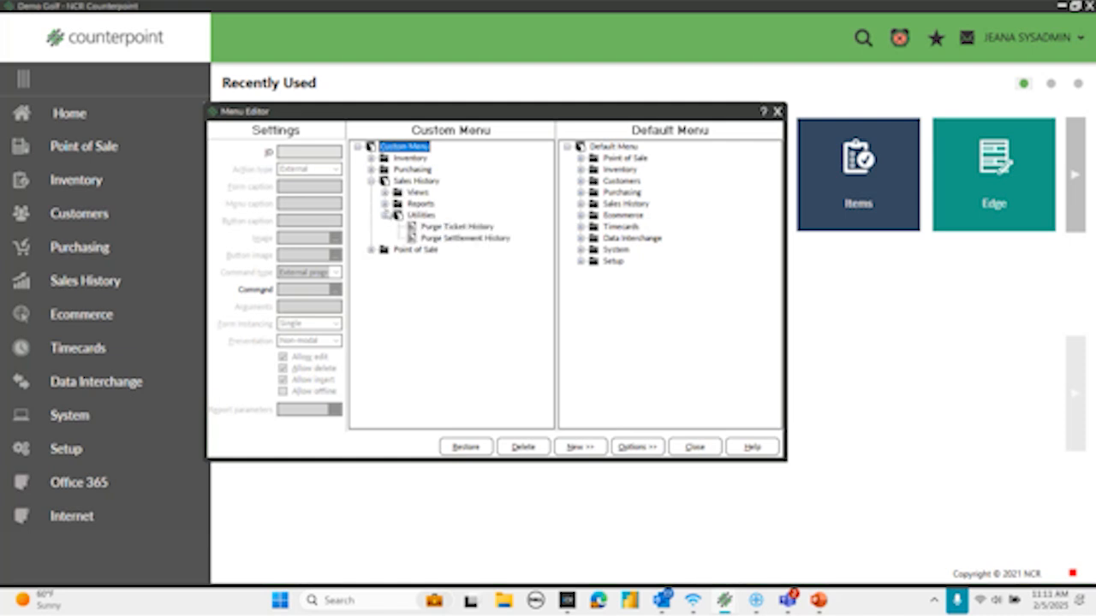
pyautogui.click(385, 205)
pyautogui.click(385, 205)
pyautogui.click(385, 192)
pyautogui.click(385, 193)
pyautogui.click(384, 214)
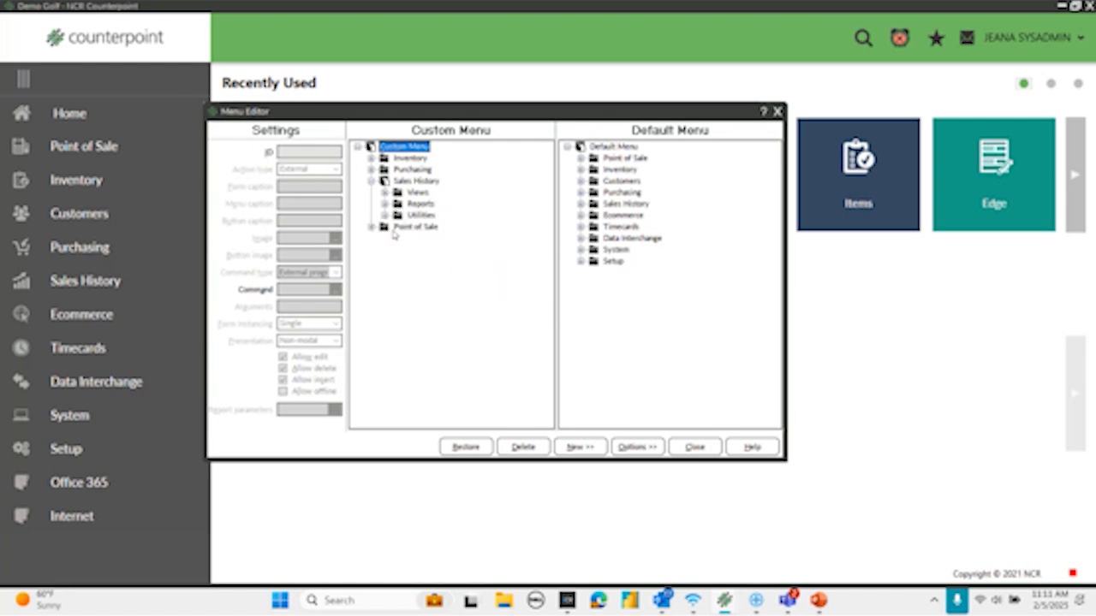
# - Delete the Point of Sale folder from the BUYER custom menu and close the Menu Editor with the changes saved
pyautogui.click(398, 228)
pyautogui.rightClick(398, 229)
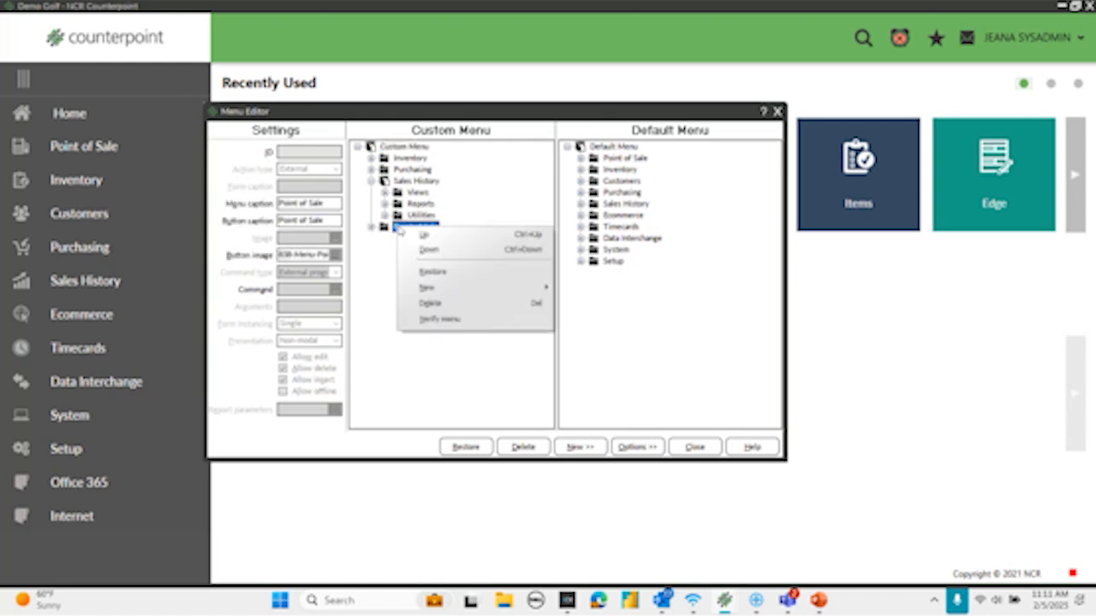
pyautogui.click(437, 304)
pyautogui.click(371, 180)
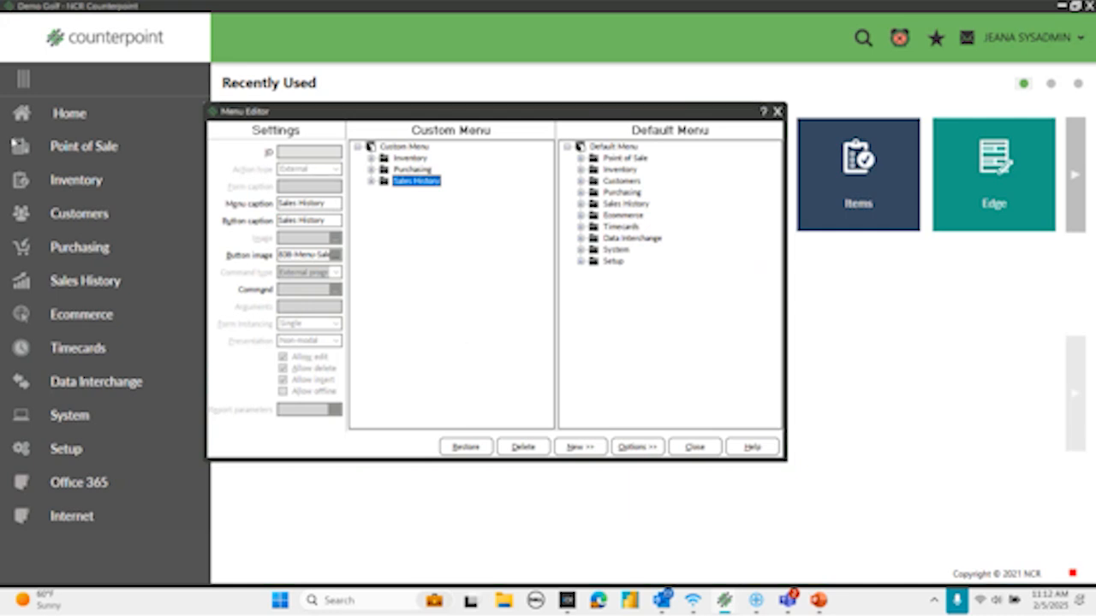
pyautogui.click(695, 447)
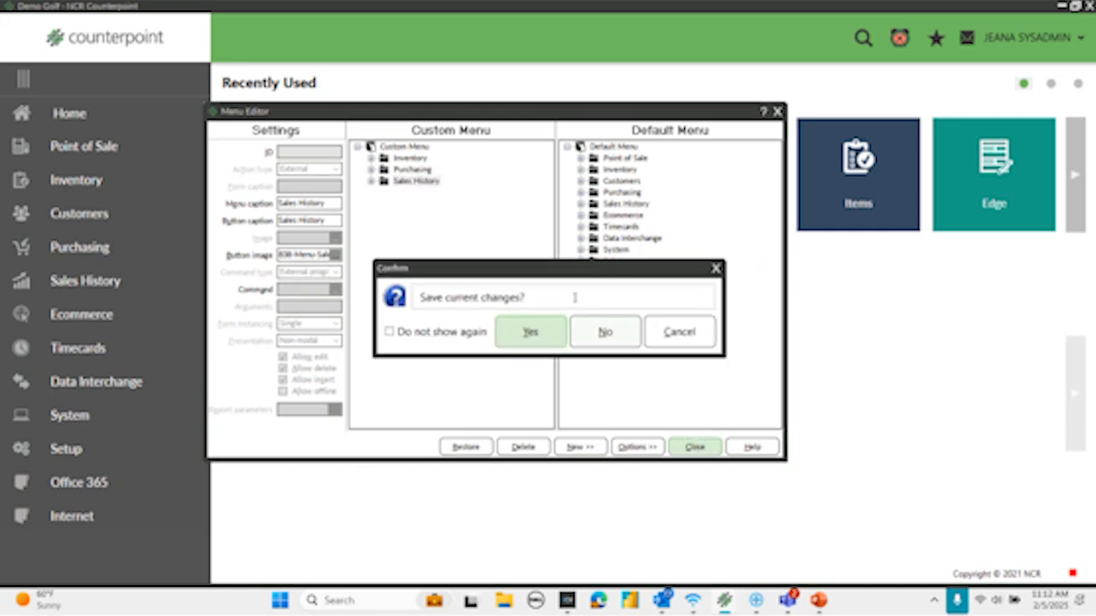
pyautogui.click(527, 333)
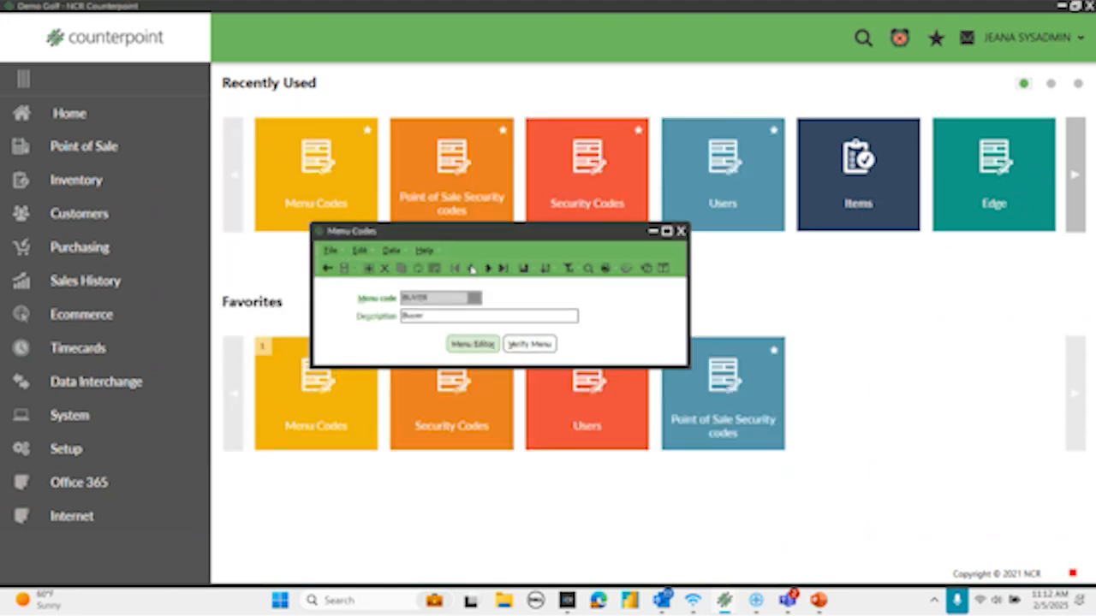
# - Load the next menu code in the Menu Editor and examine its Point of Sale, Customers and Sales History folders, including the Sales History reports
pyautogui.click(486, 268)
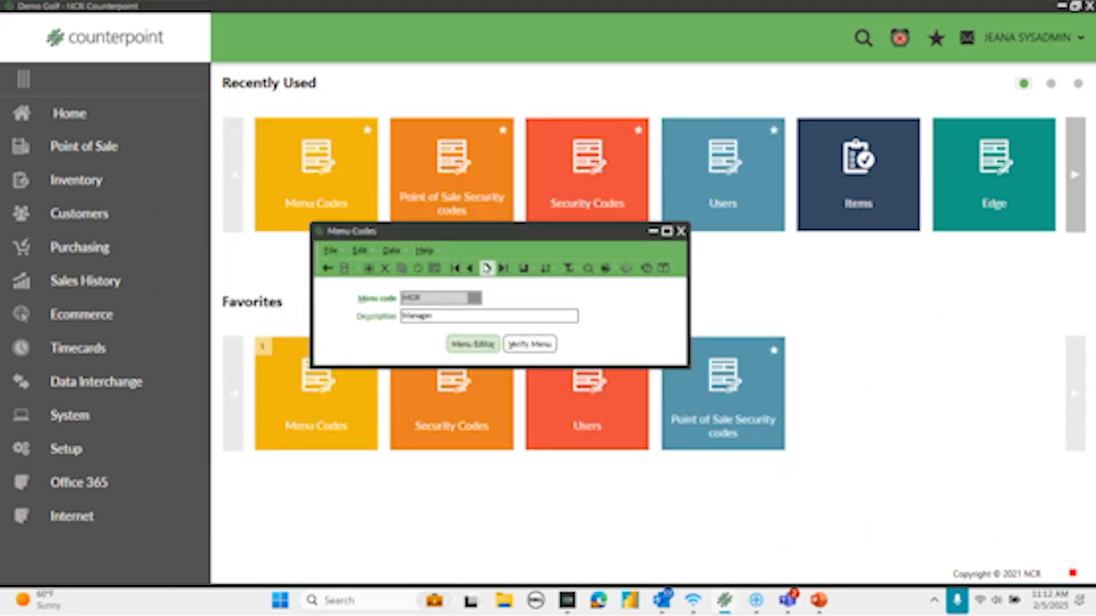
pyautogui.click(472, 345)
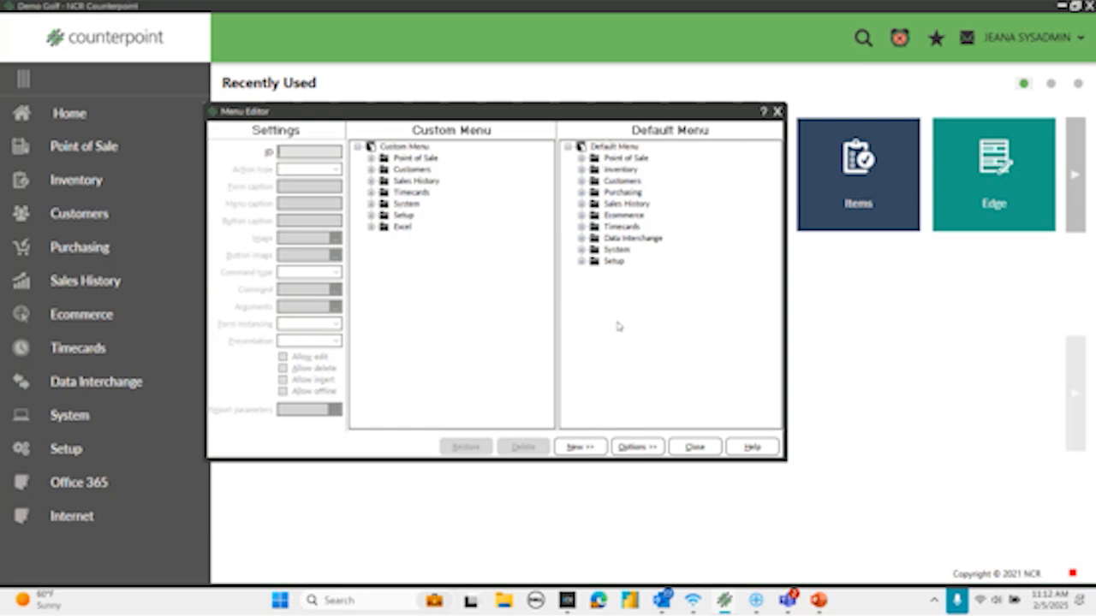
pyautogui.click(372, 159)
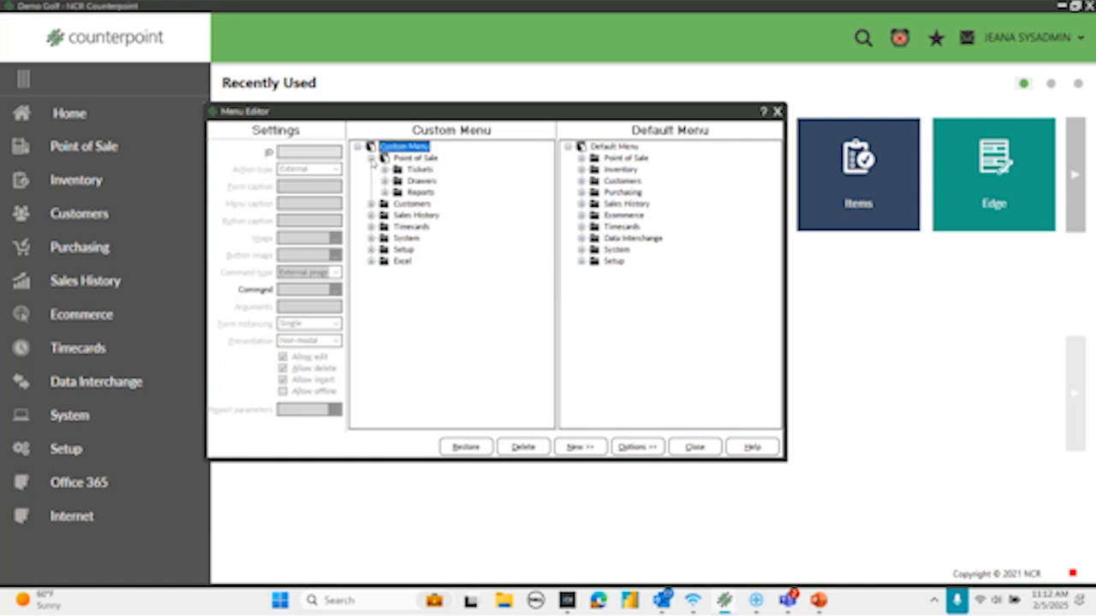
pyautogui.click(372, 160)
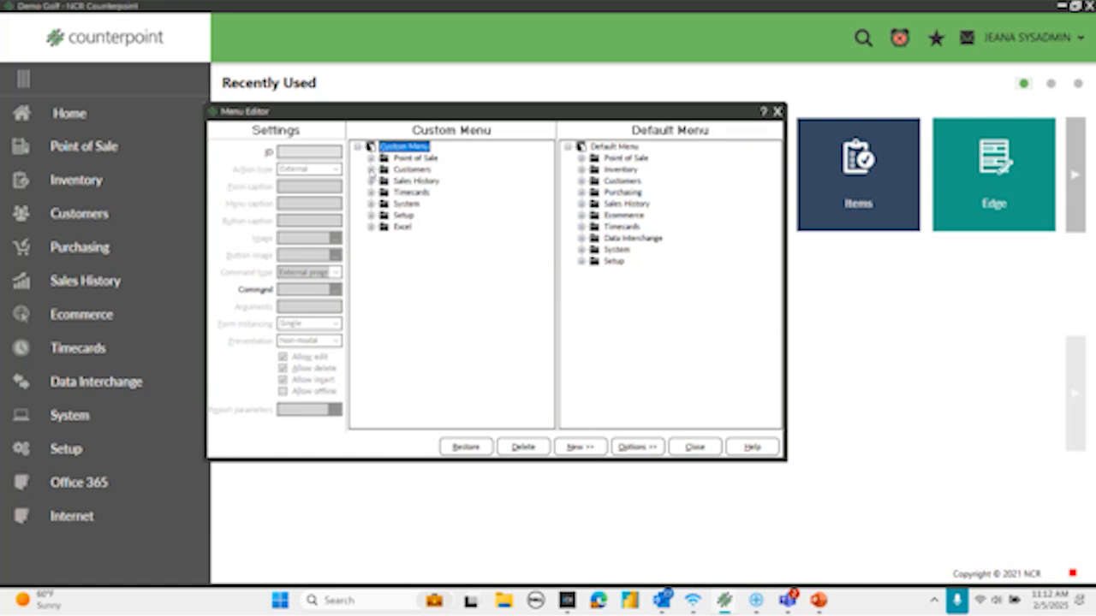
pyautogui.click(371, 170)
pyautogui.click(372, 170)
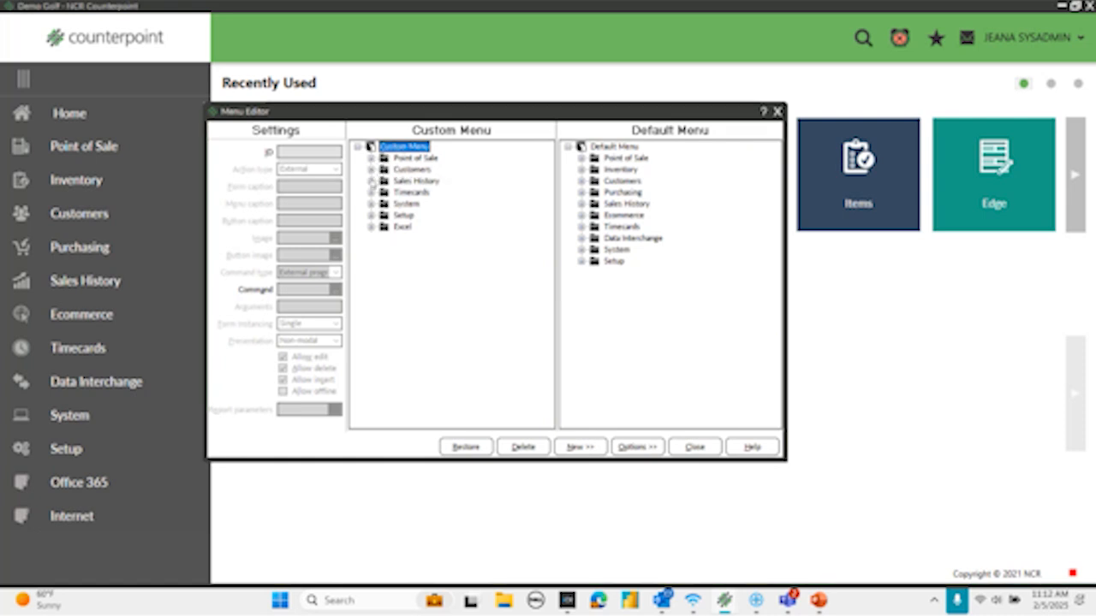
pyautogui.click(372, 180)
pyautogui.click(385, 204)
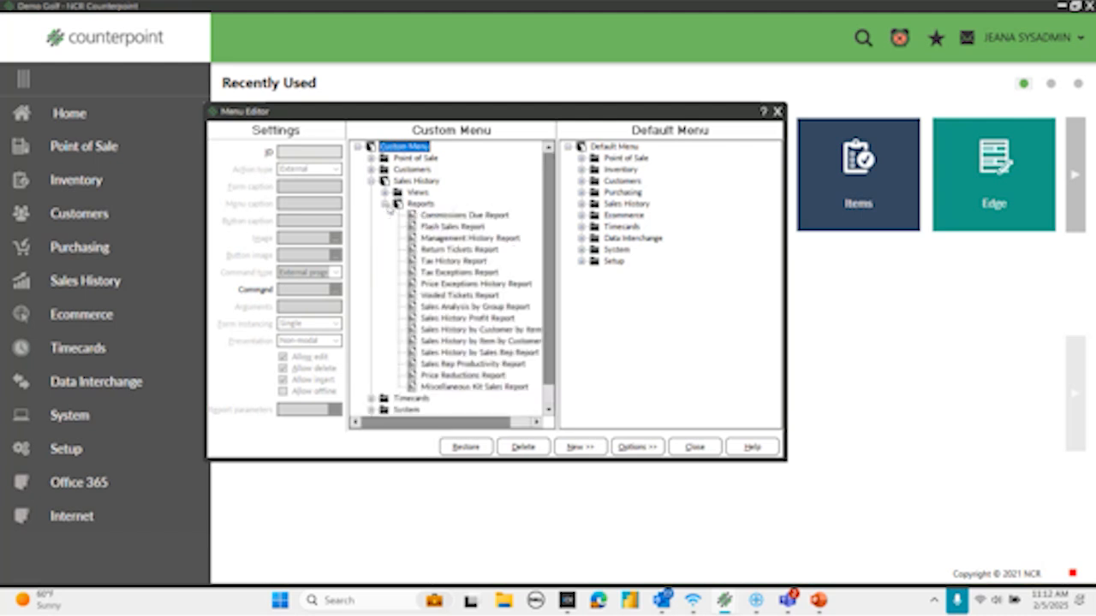
pyautogui.click(385, 204)
pyautogui.click(371, 181)
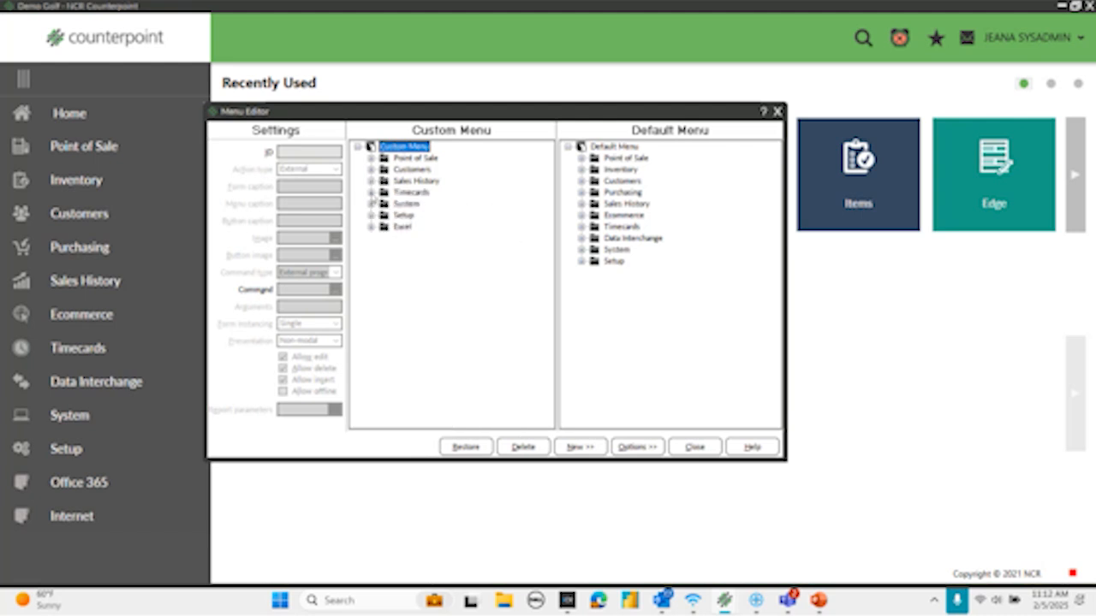
# - Examine the contents of the Timecards, System and Setup folders in the same custom menu
pyautogui.click(371, 192)
pyautogui.click(372, 193)
pyautogui.click(372, 203)
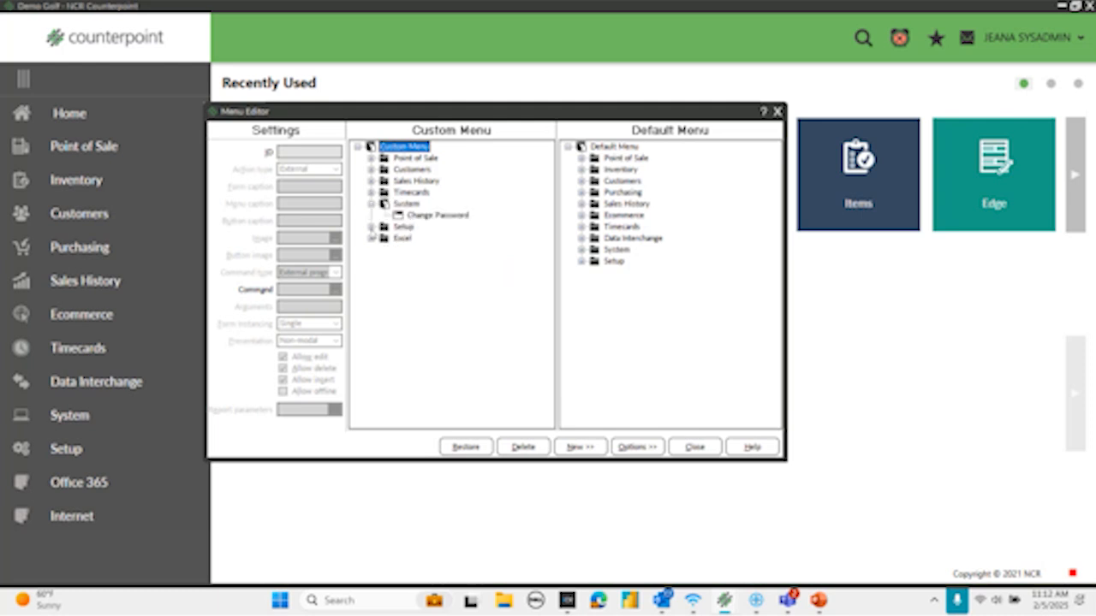
pyautogui.click(371, 227)
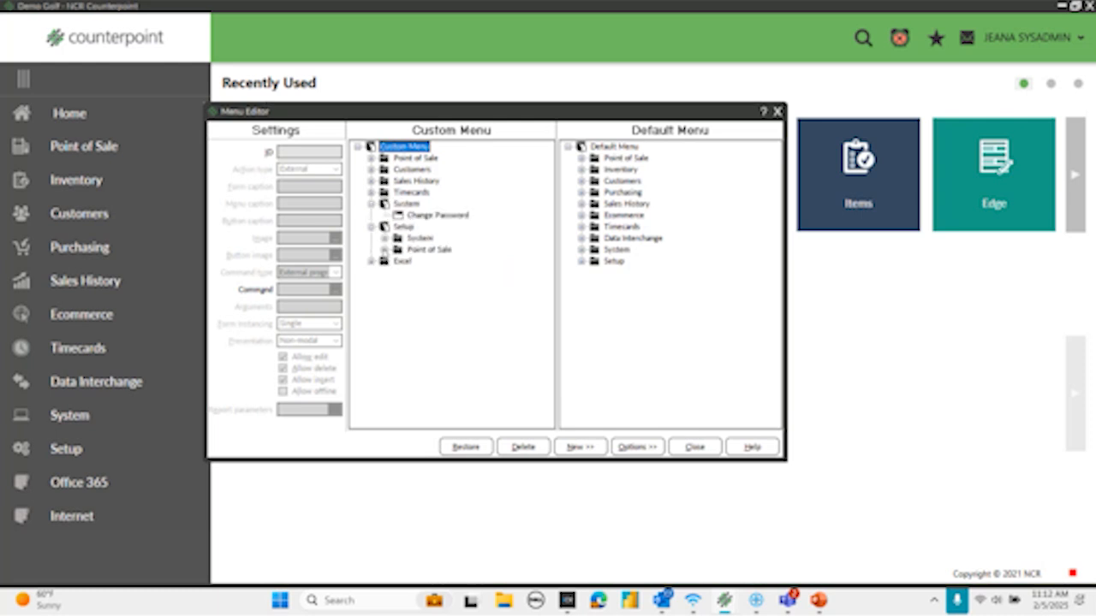
pyautogui.click(371, 227)
pyautogui.click(372, 203)
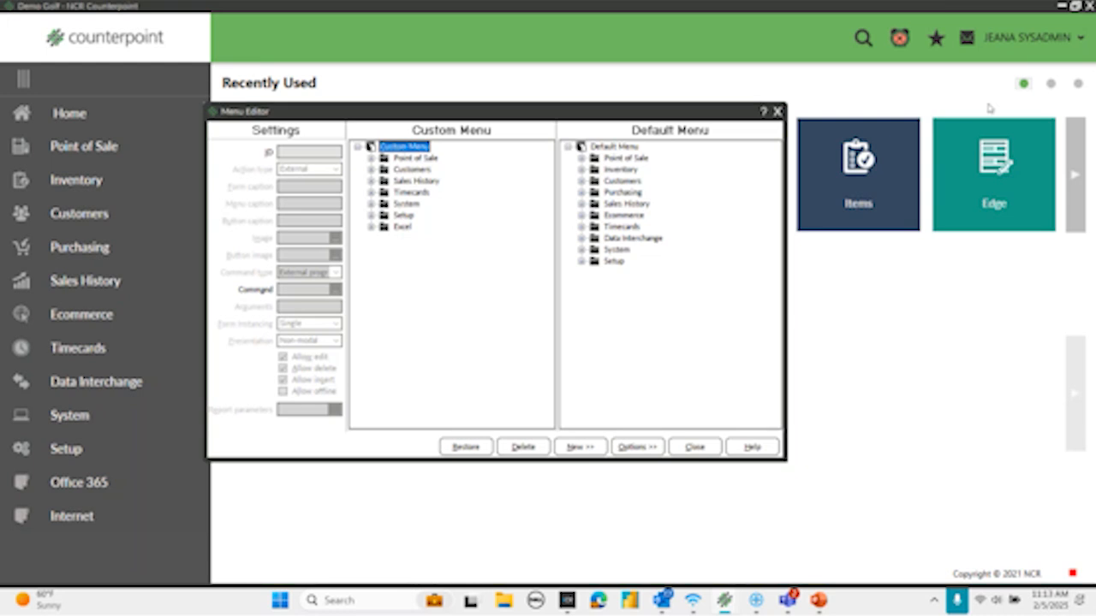
# - Close the Menu Editor, go to the POS menu code and load it in the Menu Editor
pyautogui.click(777, 111)
pyautogui.click(488, 268)
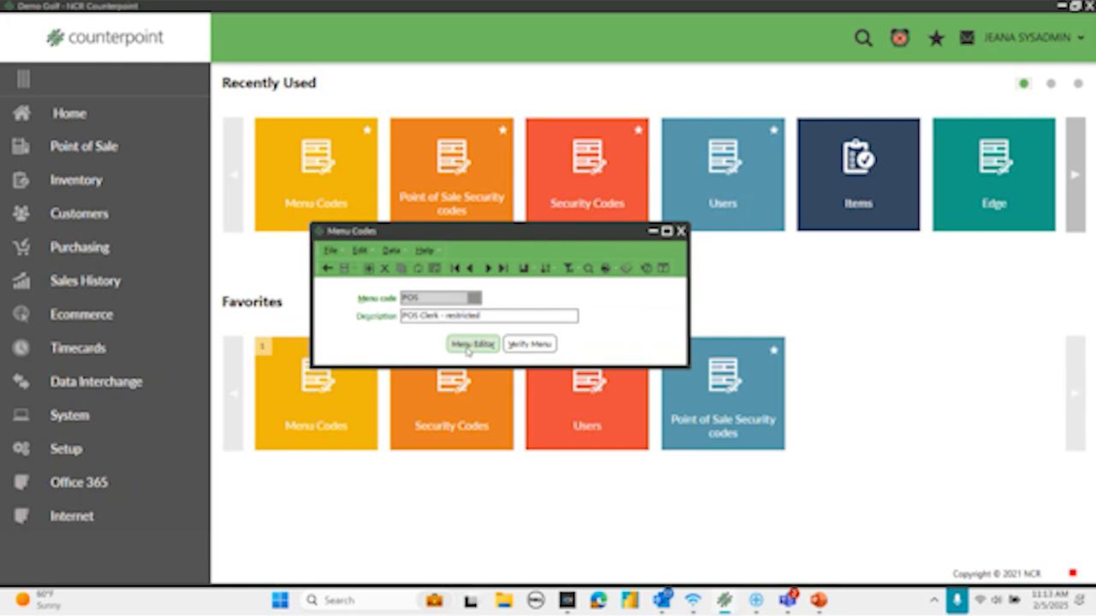
pyautogui.click(468, 349)
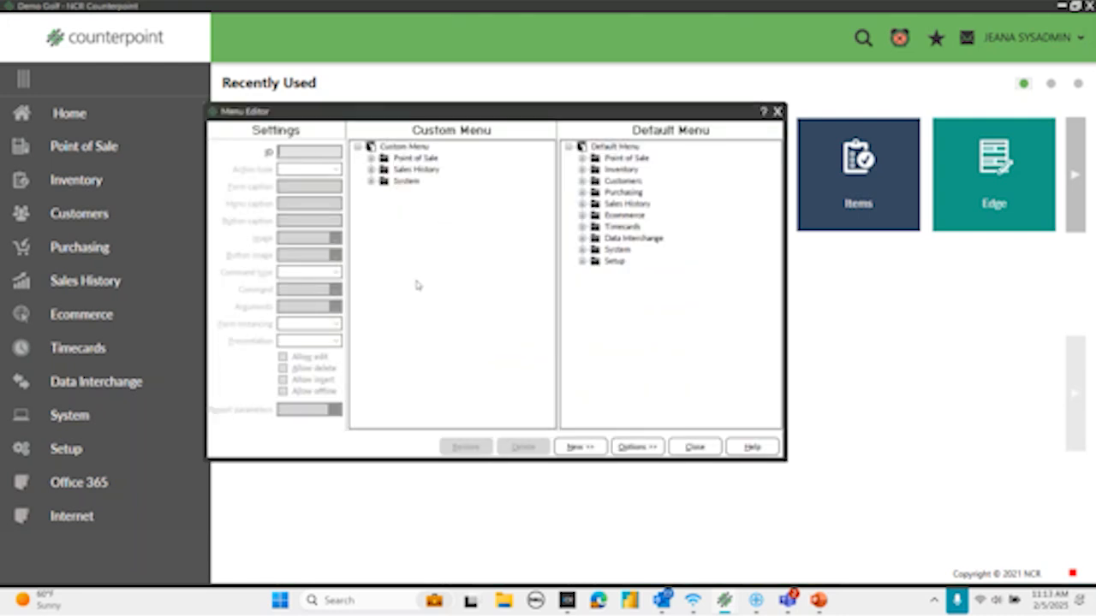
# - Examine the Point of Sale, Sales History and System folders in the POS custom menu, leaving only Point of Sale expanded
pyautogui.click(371, 158)
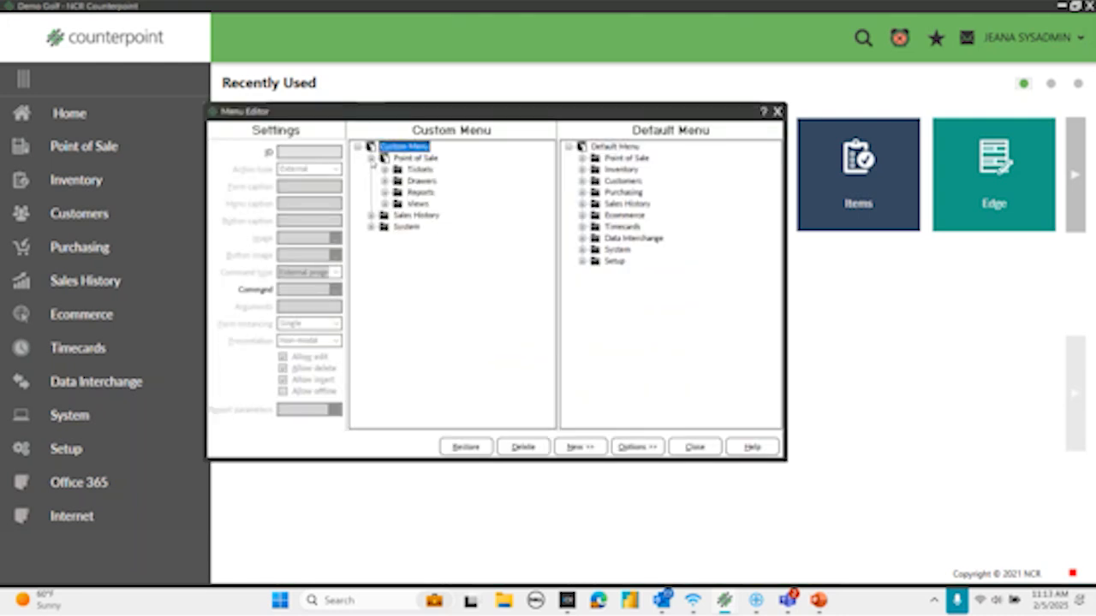
pyautogui.click(371, 215)
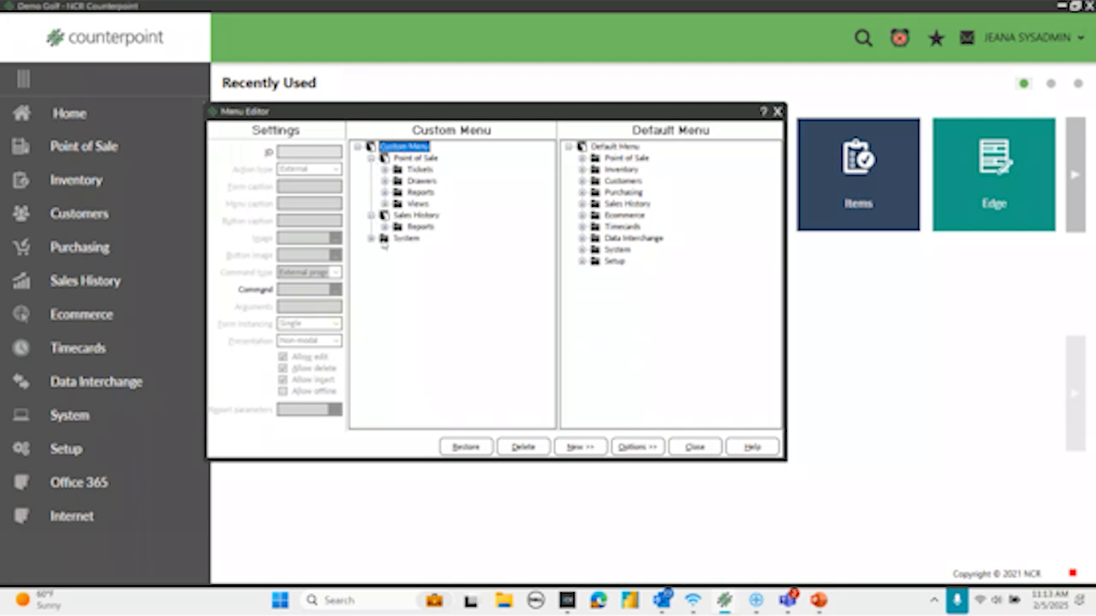
pyautogui.click(385, 226)
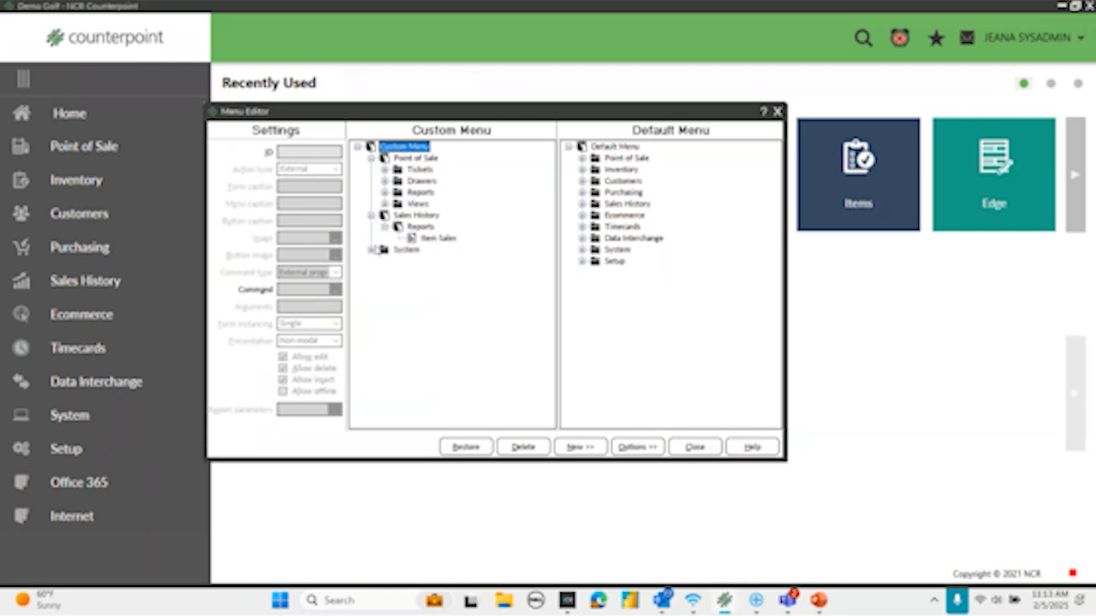
pyautogui.click(372, 250)
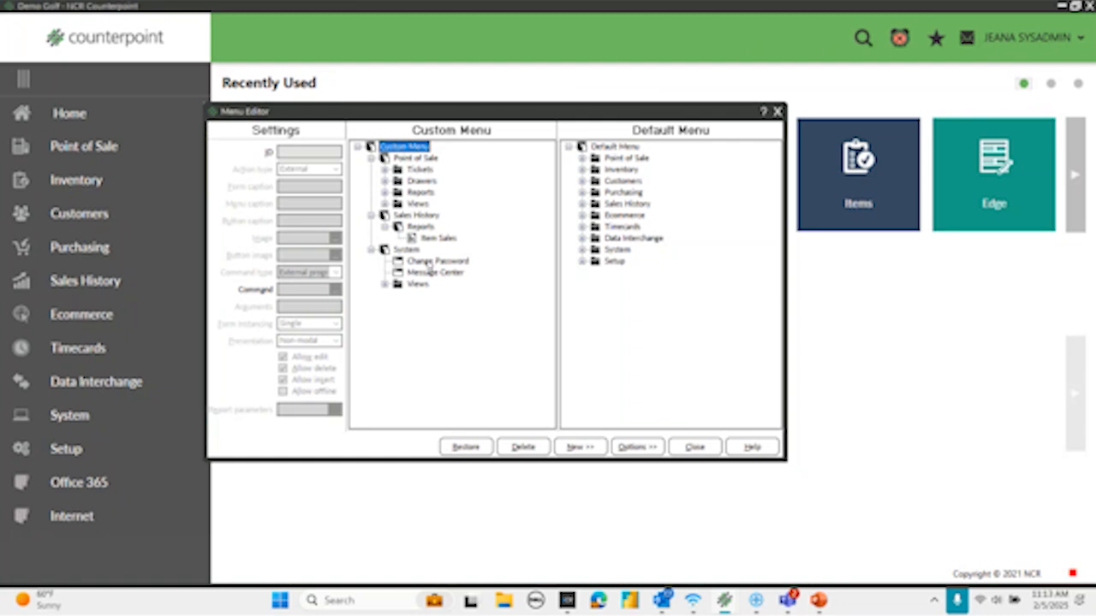
pyautogui.click(371, 249)
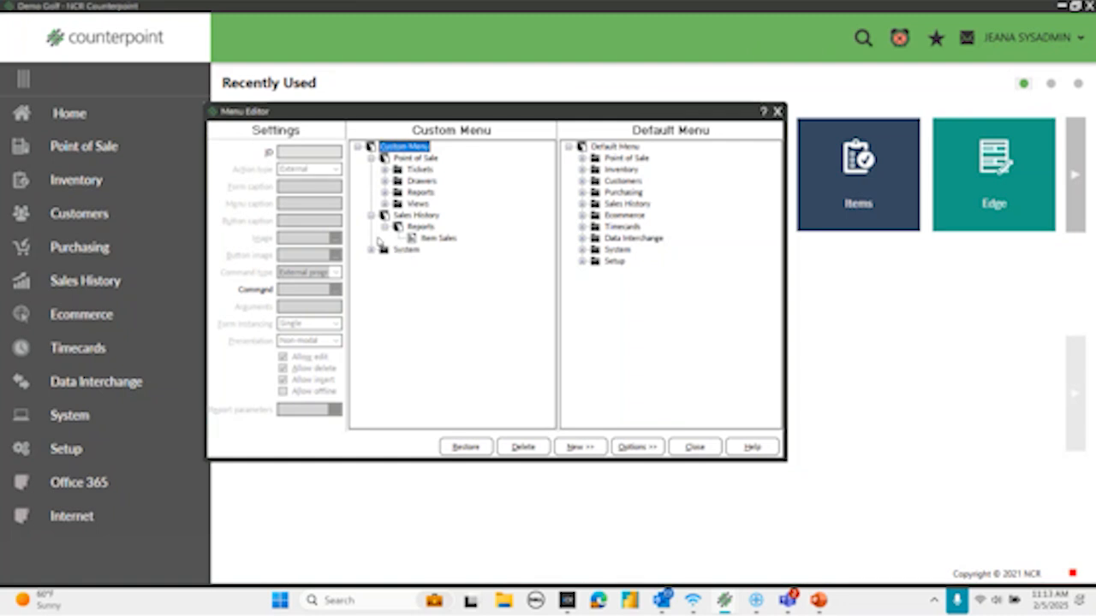
pyautogui.click(371, 215)
pyautogui.click(370, 158)
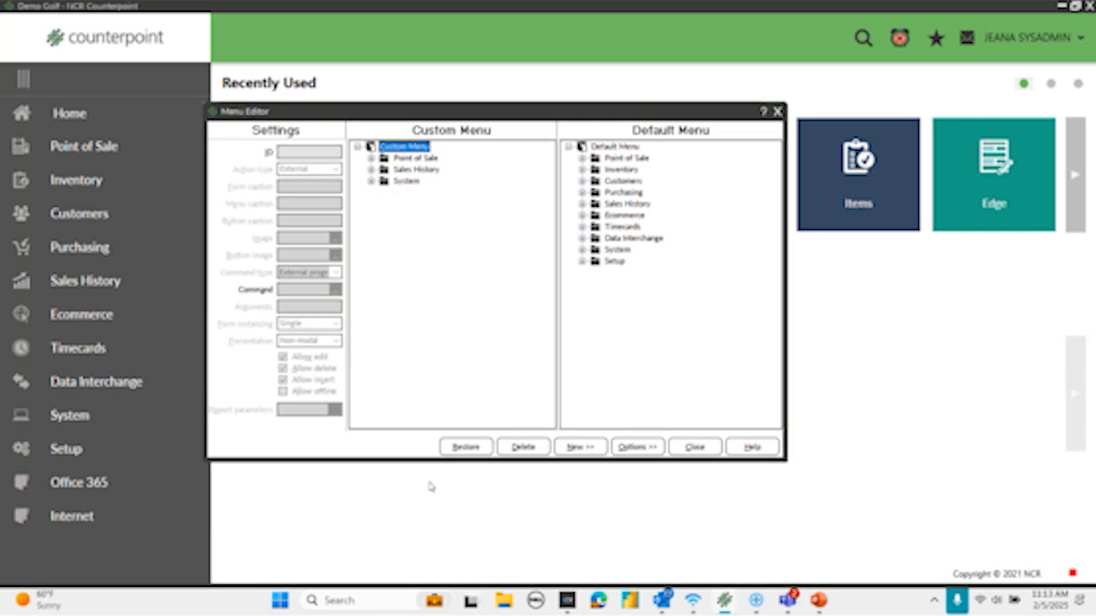
pyautogui.click(370, 158)
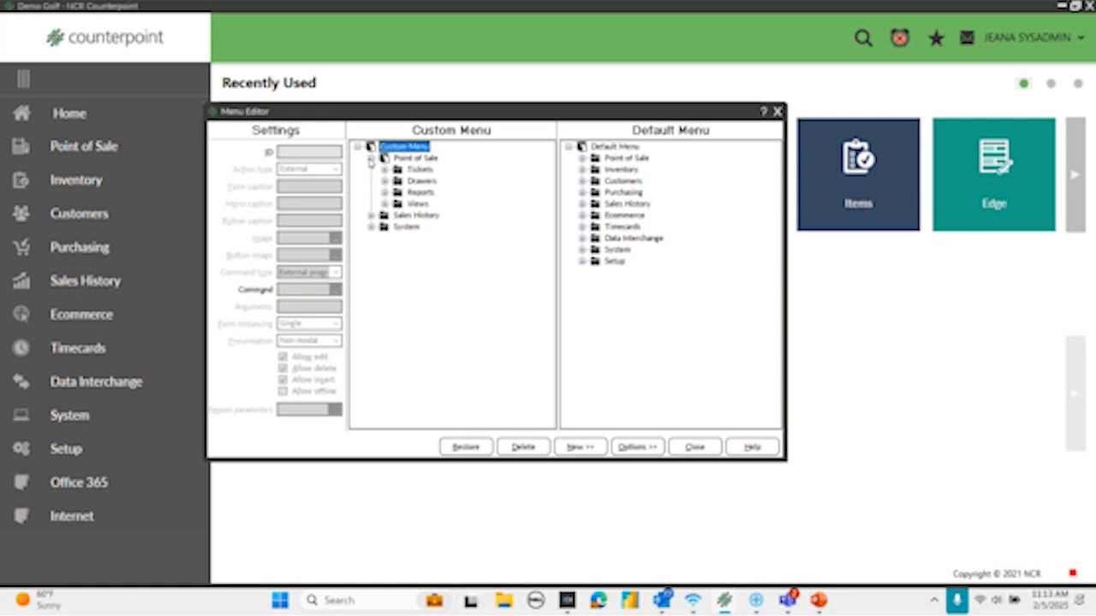
pyautogui.click(418, 205)
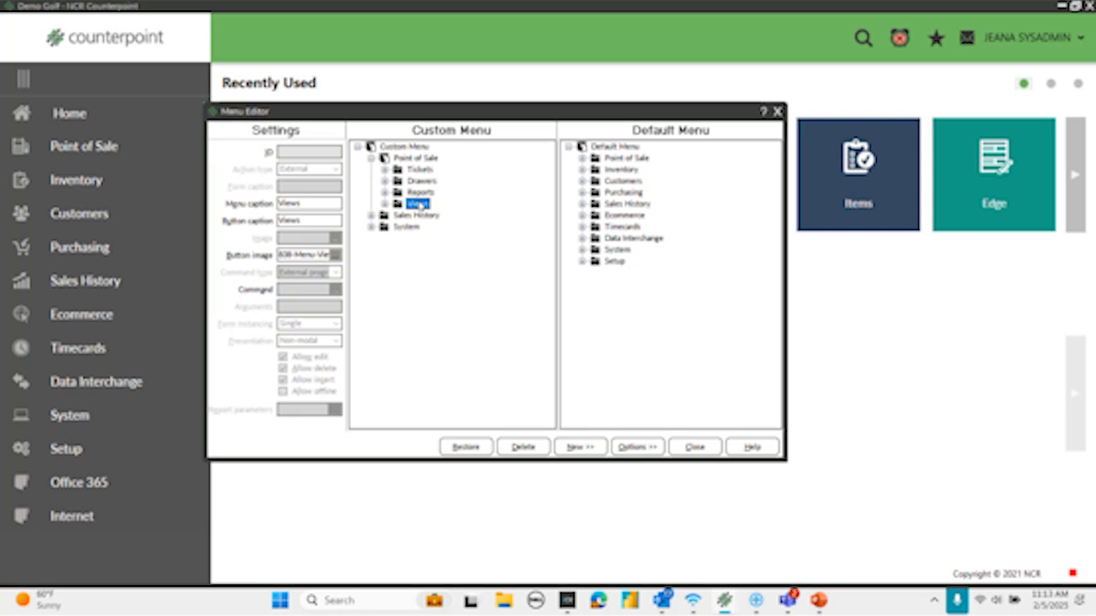
pyautogui.rightClick(419, 206)
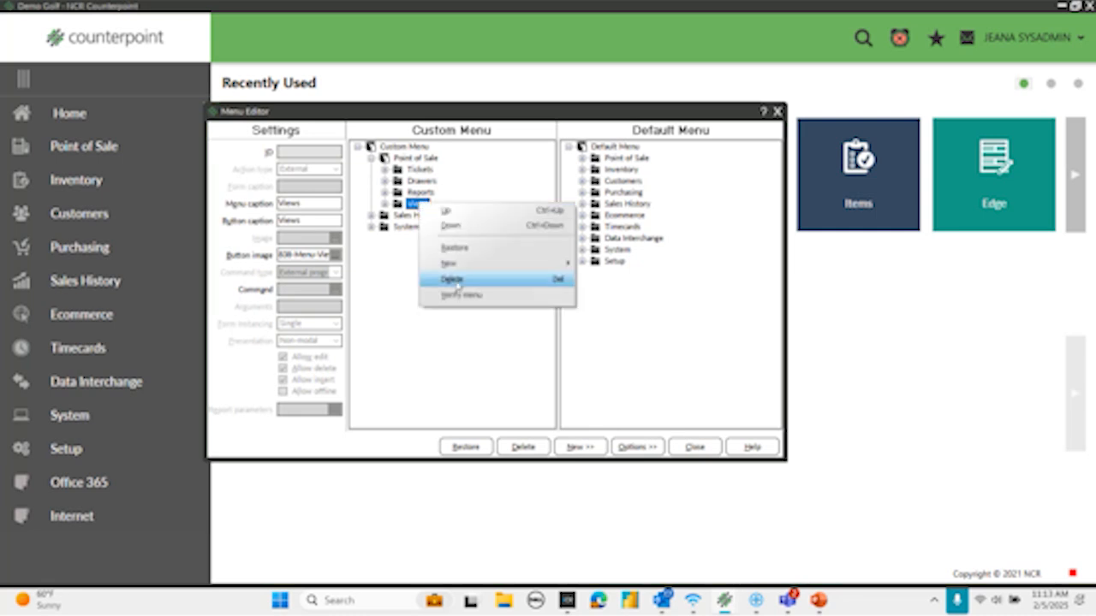
pyautogui.click(377, 385)
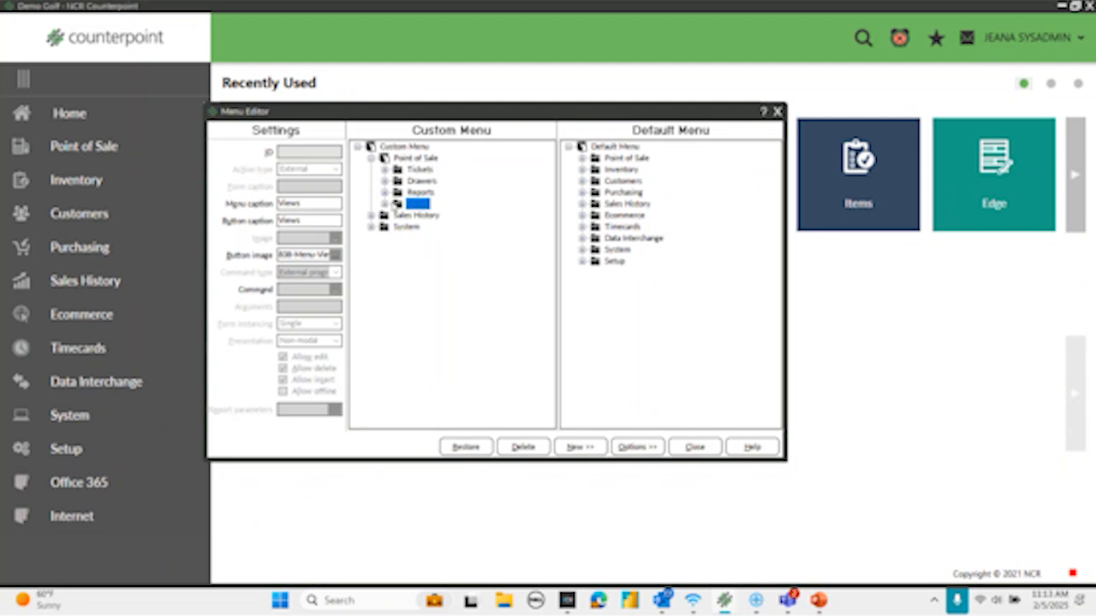
# - Delete View Quotes and View Orders from the Views folder under Point of Sale in the POS custom menu, and collapse the folders
pyautogui.click(384, 204)
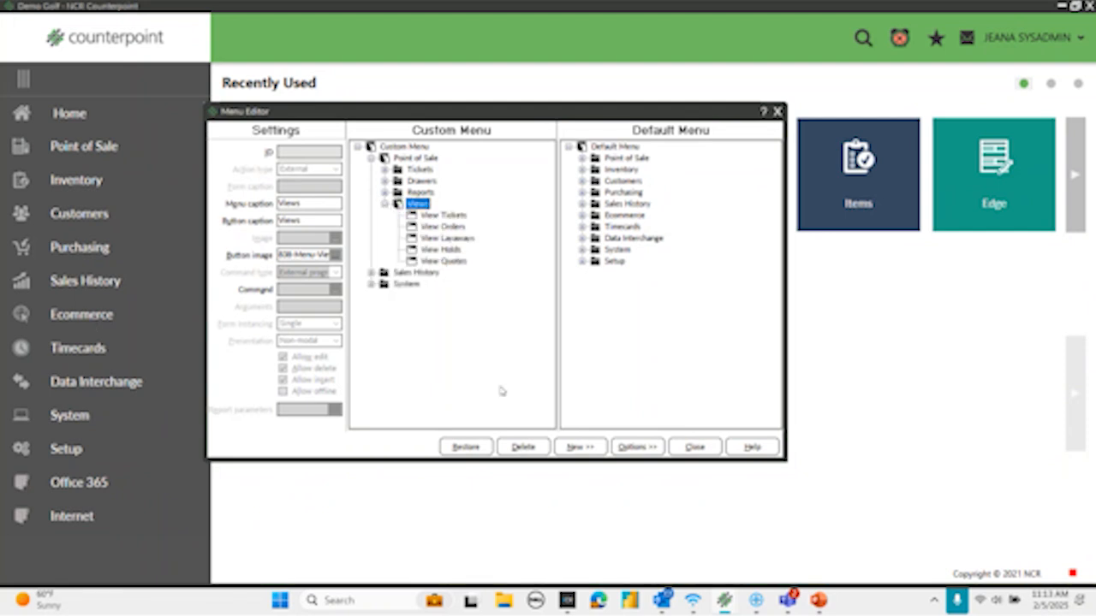
pyautogui.click(435, 261)
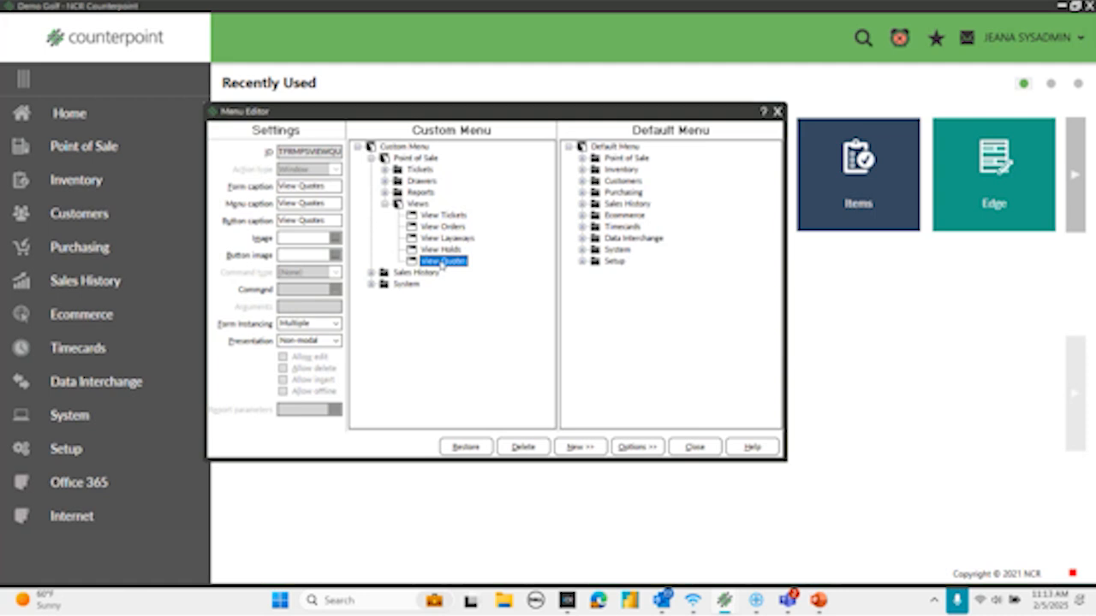
pyautogui.rightClick(442, 263)
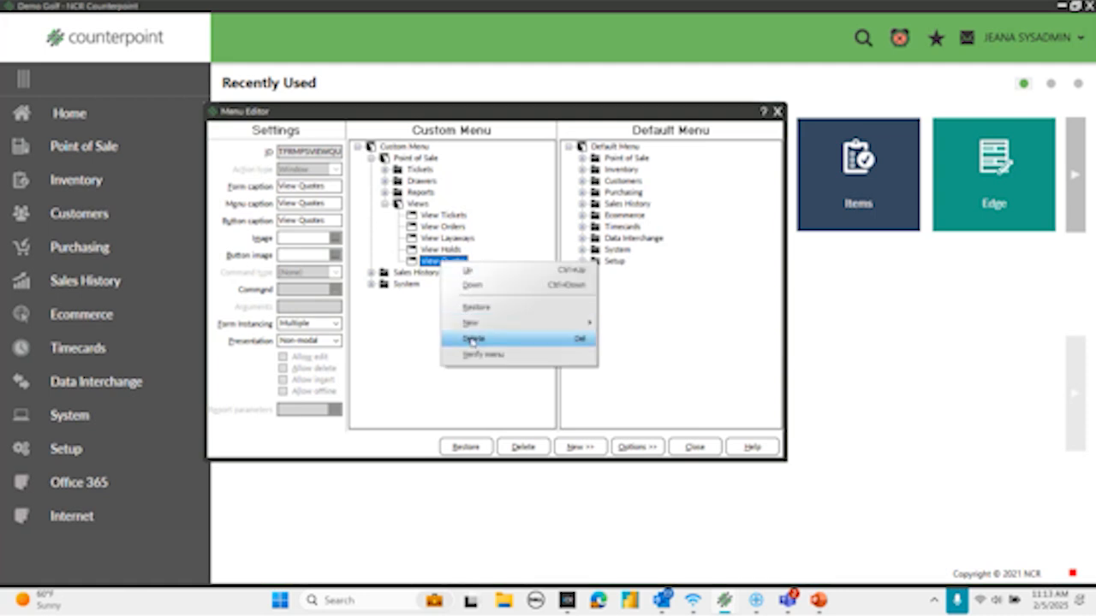
pyautogui.click(480, 339)
pyautogui.click(436, 227)
pyautogui.rightClick(436, 227)
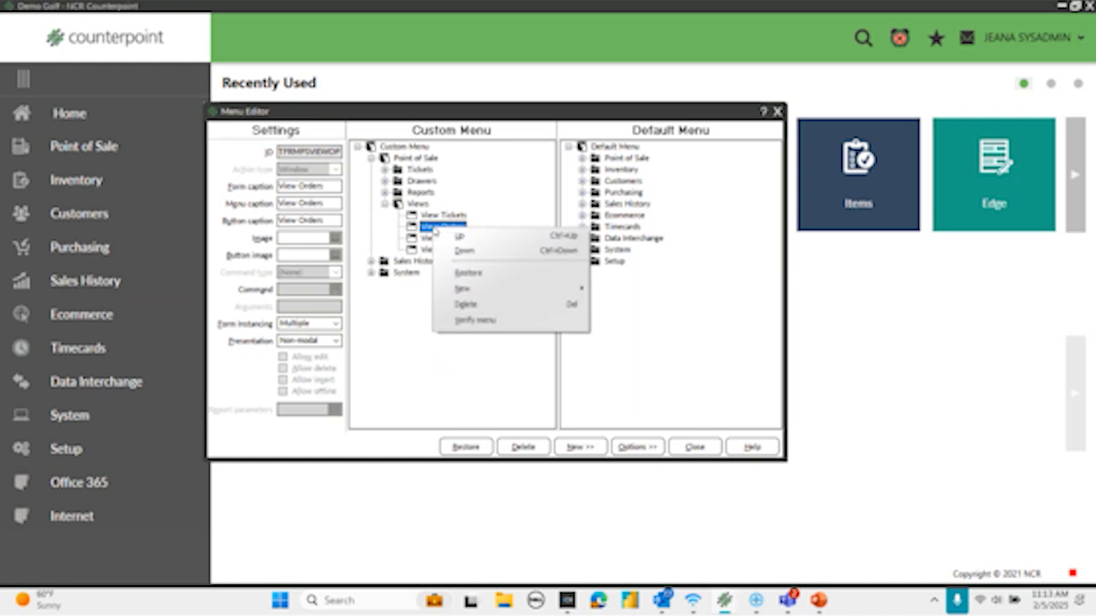
pyautogui.click(466, 305)
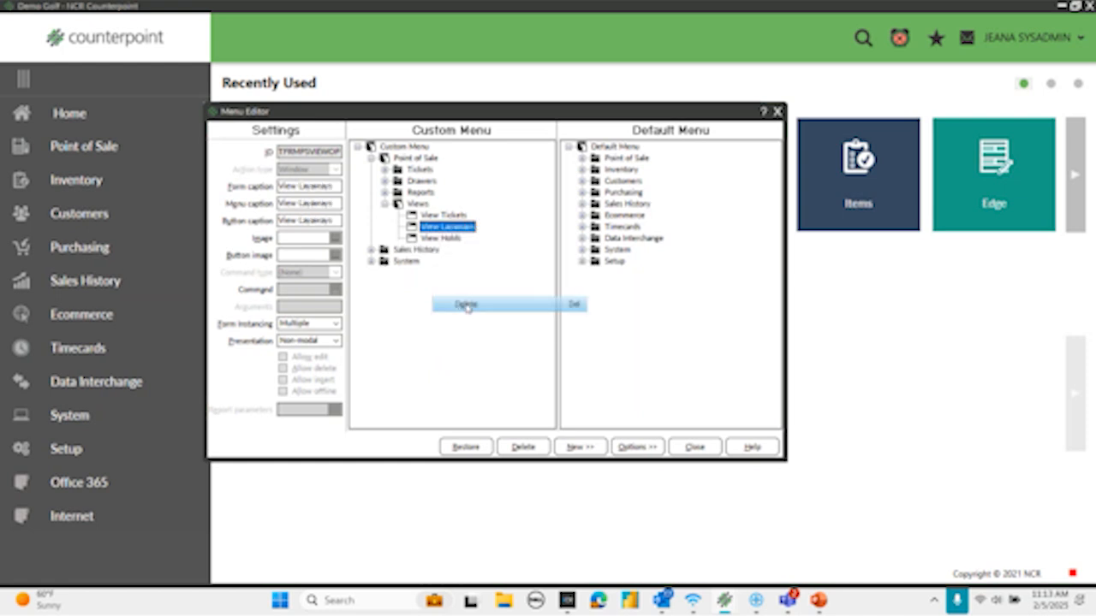
pyautogui.click(384, 204)
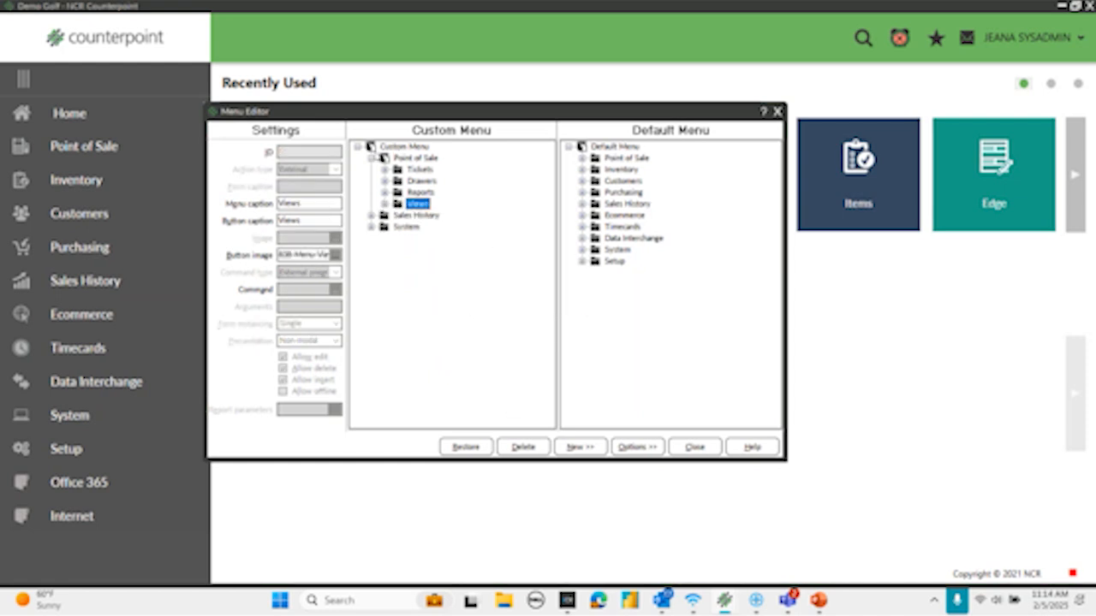
pyautogui.click(372, 158)
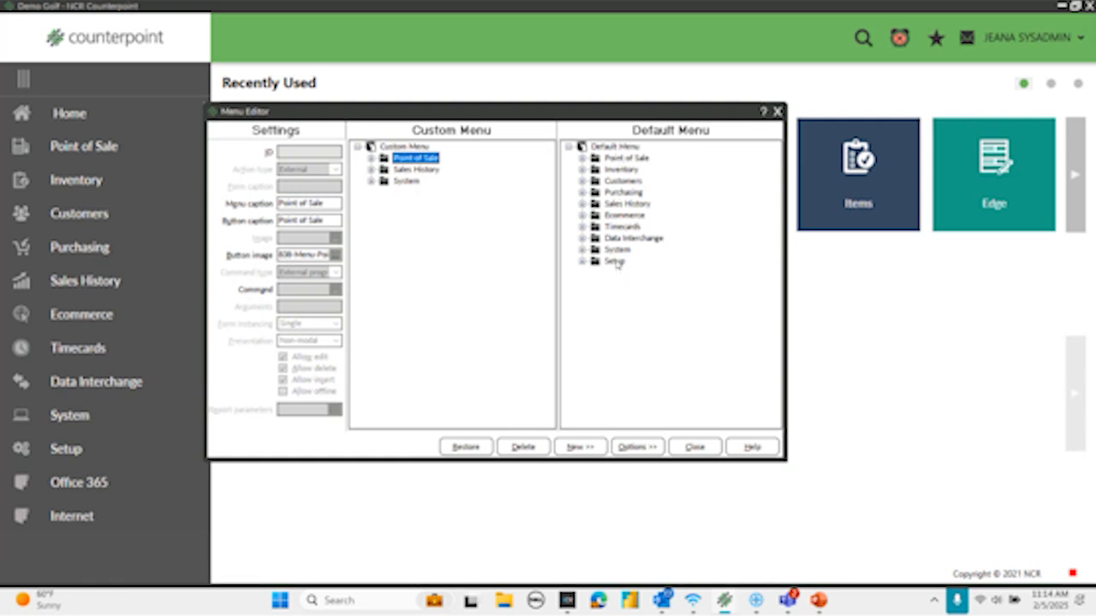
# - Add the Purchasing folder from the default menu to the top level of the POS custom menu
pyautogui.click(598, 193)
pyautogui.moveTo(580, 194)
pyautogui.mouseDown()
pyautogui.moveTo(501, 182)
pyautogui.moveTo(590, 185)
pyautogui.moveTo(590, 198)
pyautogui.mouseUp()
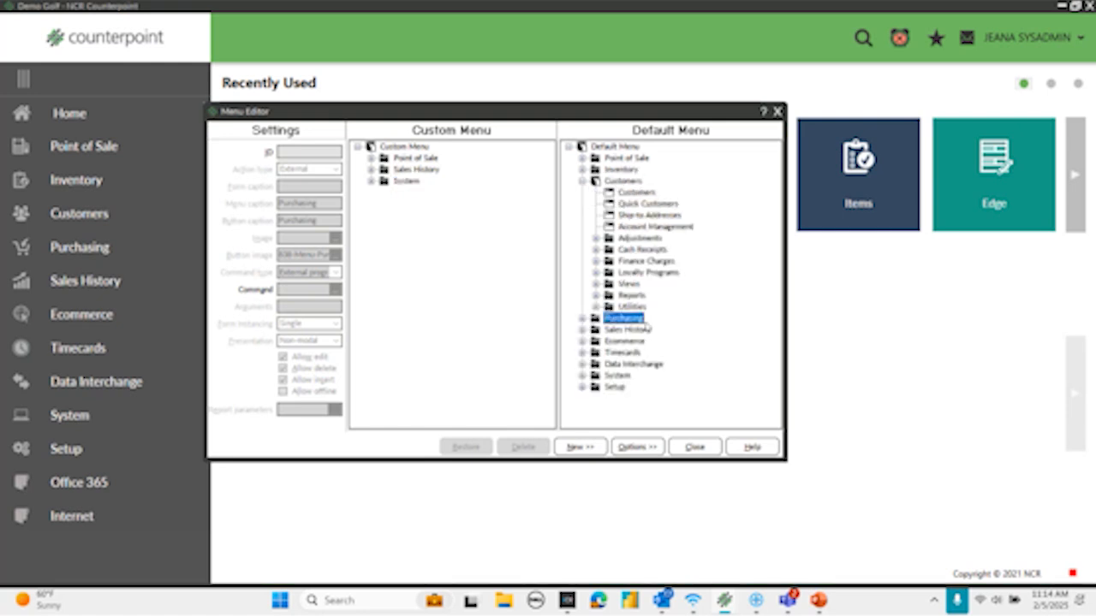
pyautogui.click(583, 181)
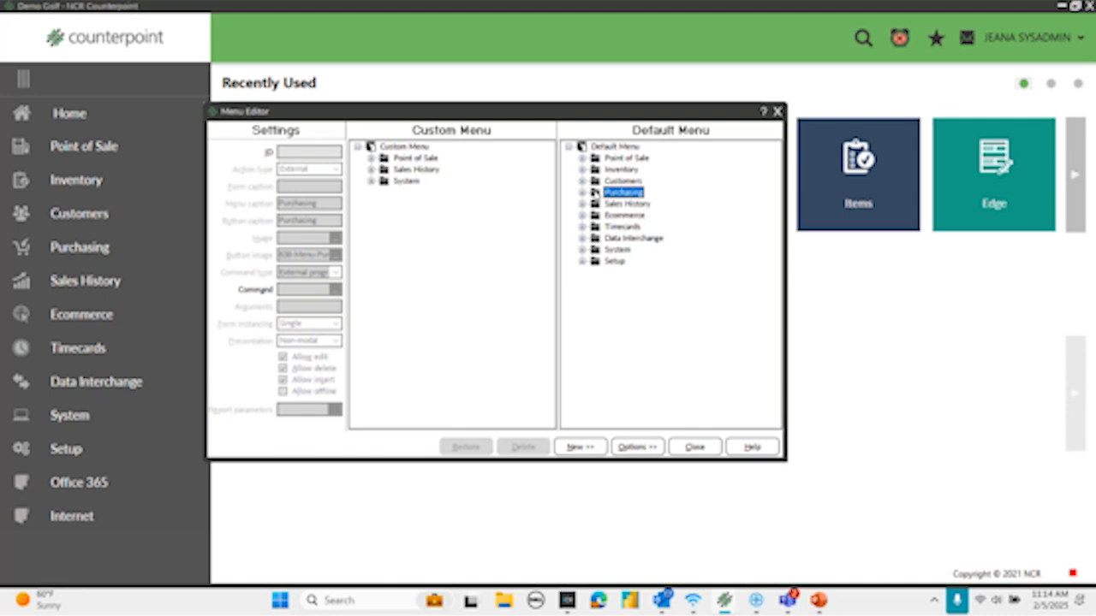
pyautogui.doubleClick(595, 193)
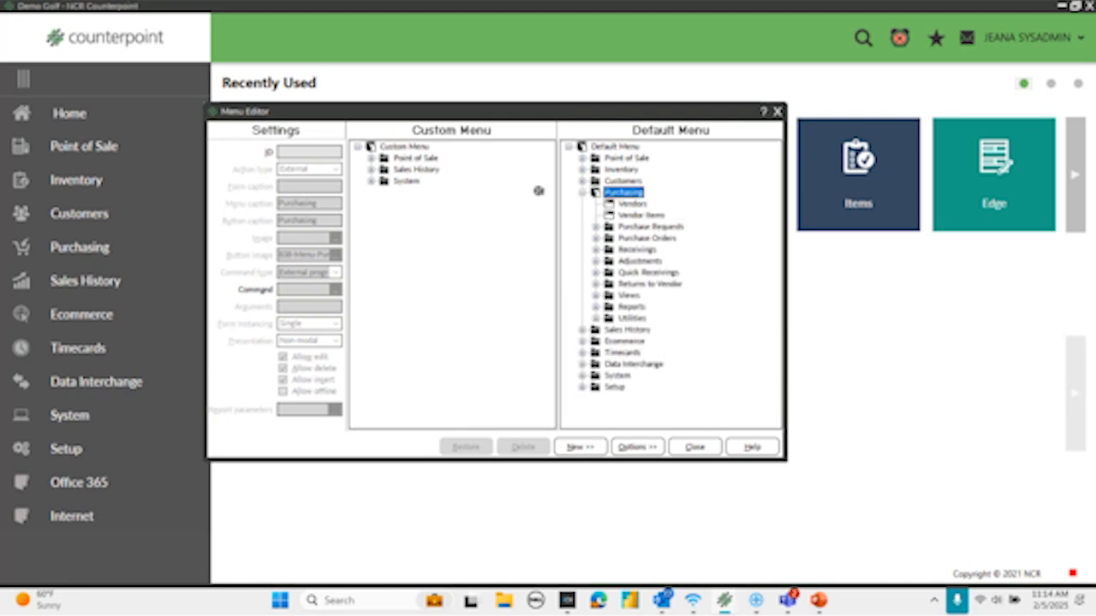
pyautogui.moveTo(467, 209); pyautogui.dragTo(398, 152)
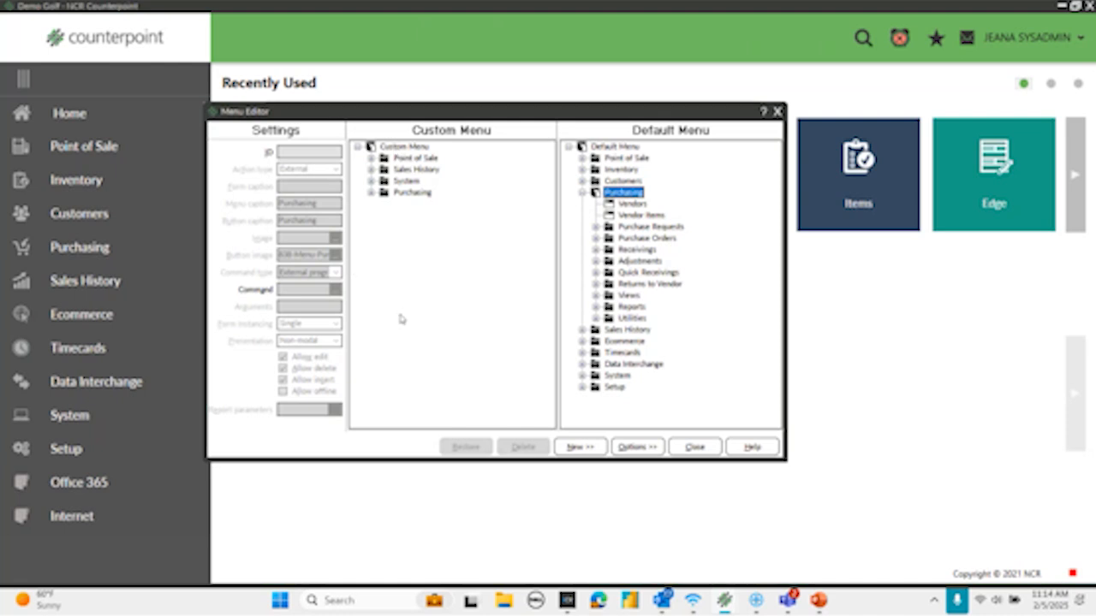
# - Expand the added Purchasing folder in the POS custom menu and delete its Purchase Requests folder
pyautogui.click(371, 194)
pyautogui.click(371, 194)
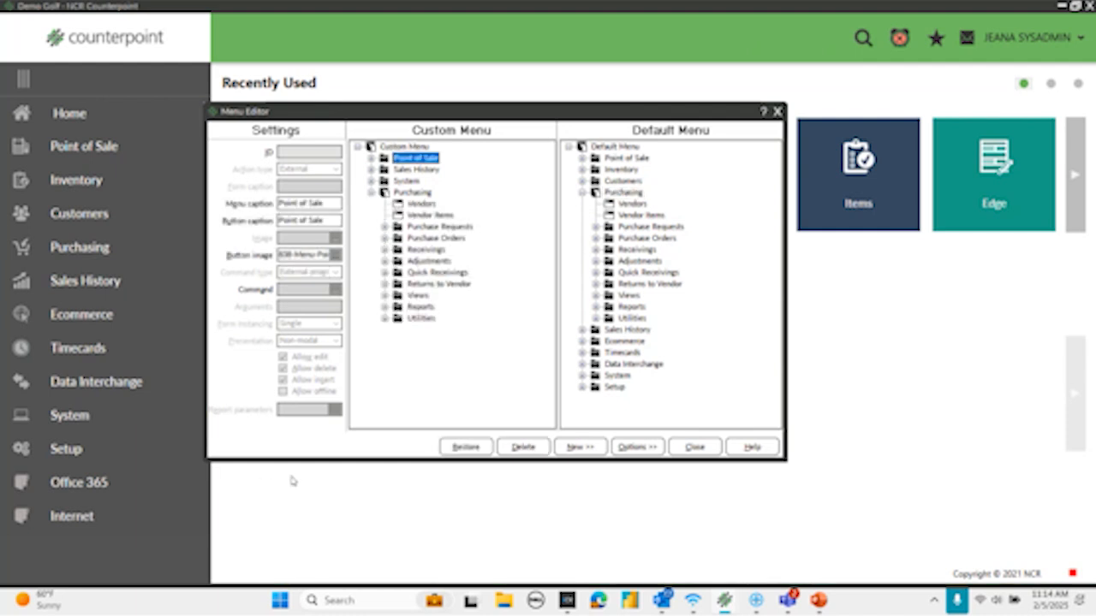
pyautogui.click(428, 227)
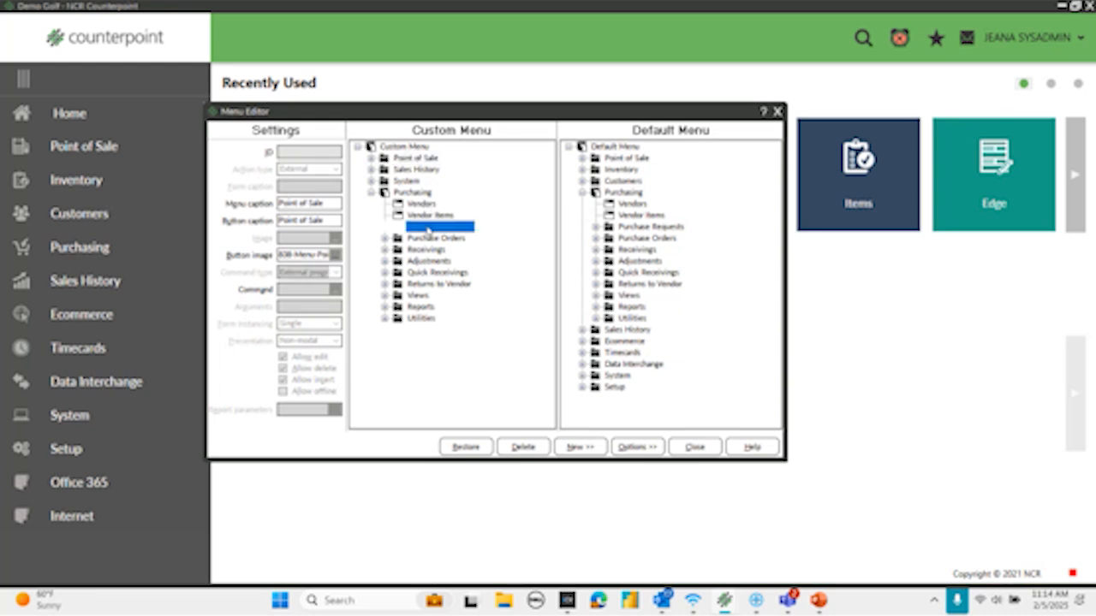
pyautogui.press('Delete')
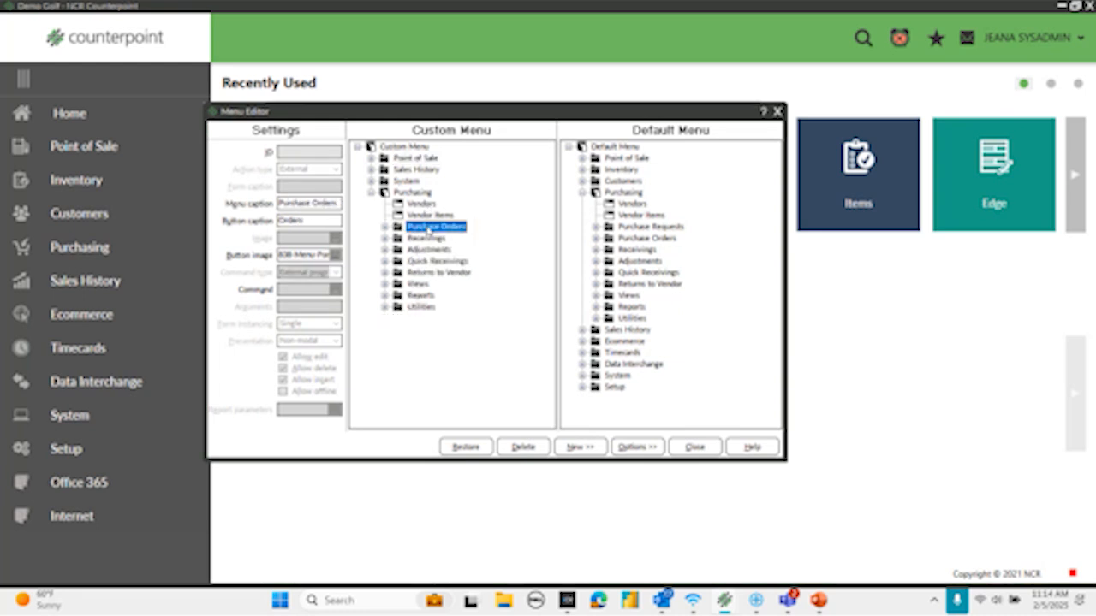
# - Delete Purchase Orders, Adjustments, Quick Receivings, Returns to Vendor and Views from the Purchasing folder in the POS custom menu
pyautogui.press('Delete')
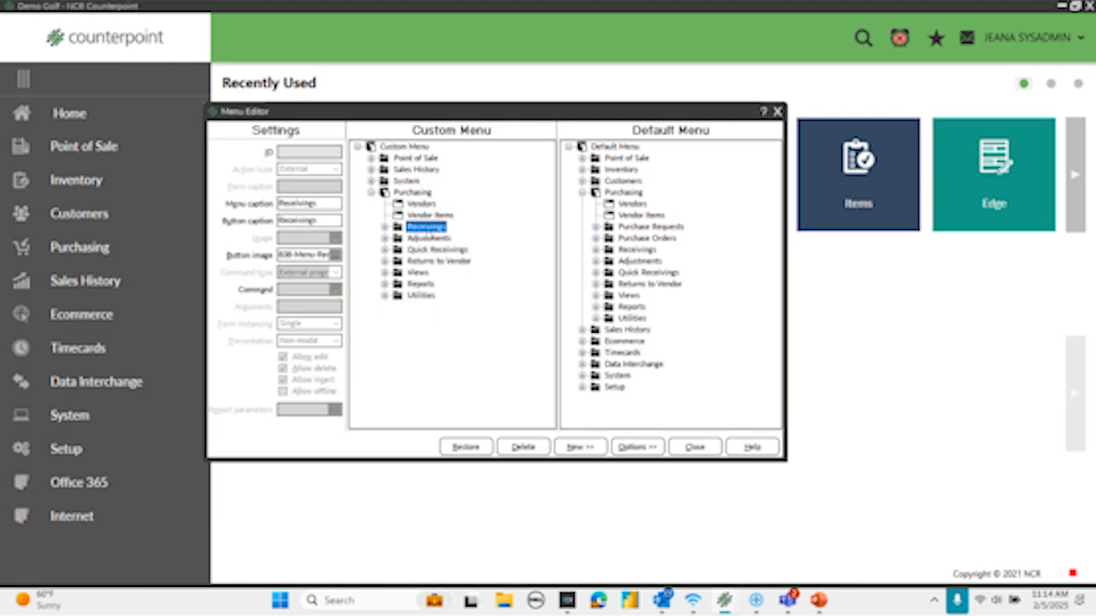
pyautogui.click(427, 238)
pyautogui.press('Delete')
pyautogui.press('Delete')
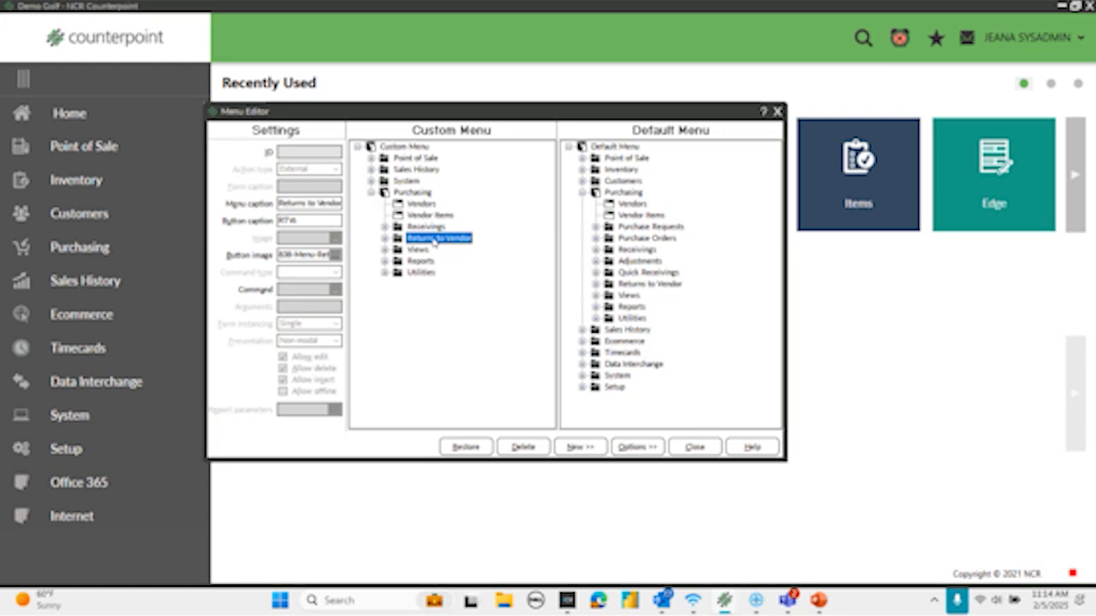
pyautogui.press('Delete')
pyautogui.press('Delete')
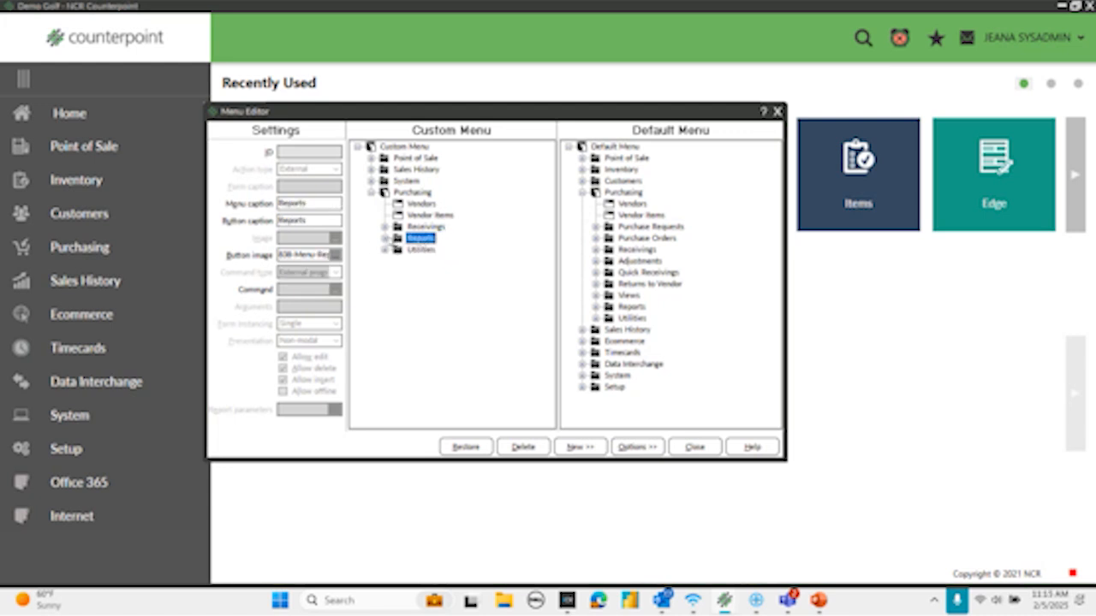
# - Delete Journals from the Reports folder and the Utilities folder under Purchasing in the POS custom menu, and collapse Reports
pyautogui.click(384, 237)
pyautogui.click(432, 272)
pyautogui.press('Delete')
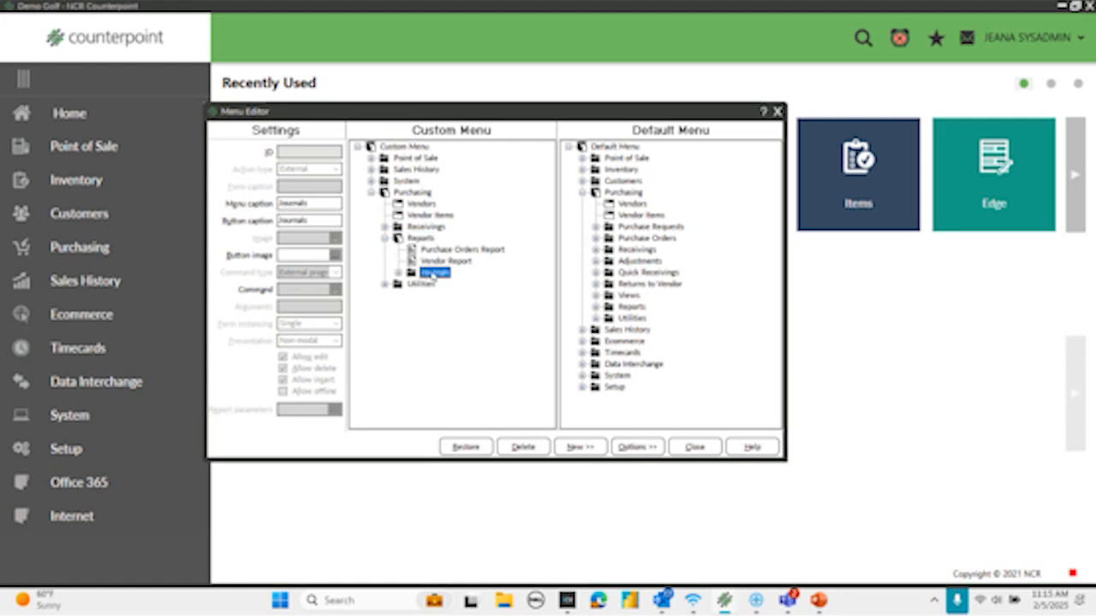
pyautogui.press('Delete')
pyautogui.click(414, 273)
pyautogui.press('Delete')
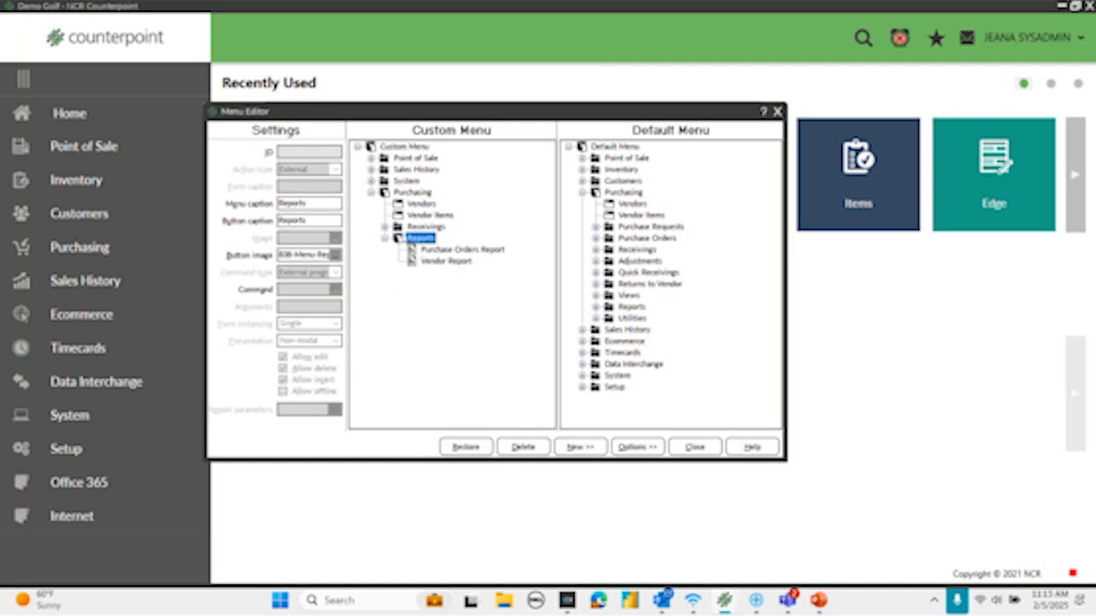
pyautogui.click(386, 239)
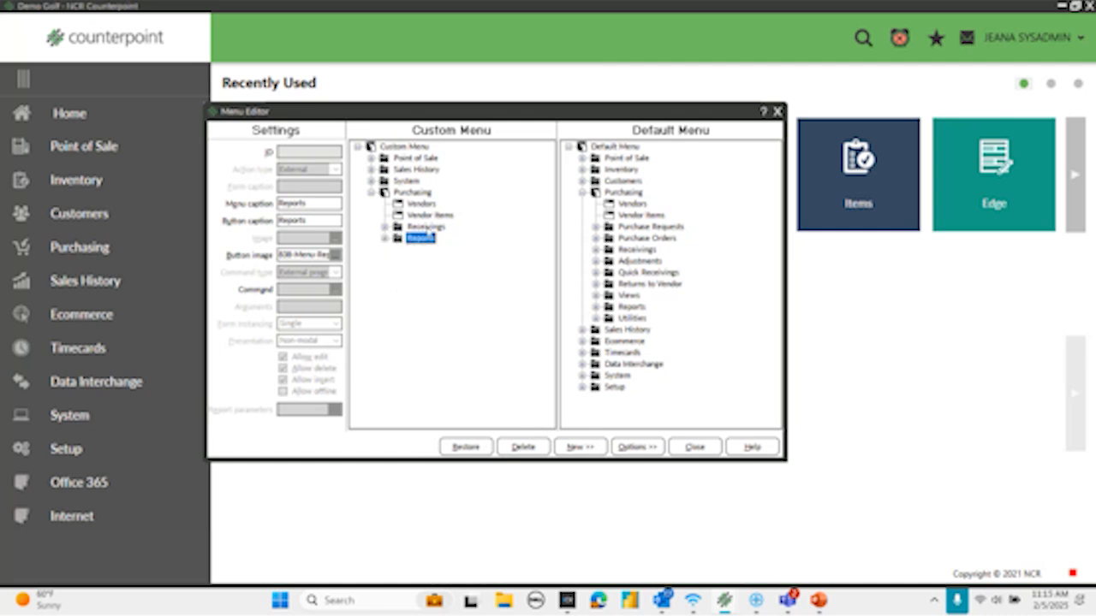
# - Delete the Receivings folder from Purchasing in the POS custom menu
pyautogui.click(422, 226)
pyautogui.rightClick(423, 229)
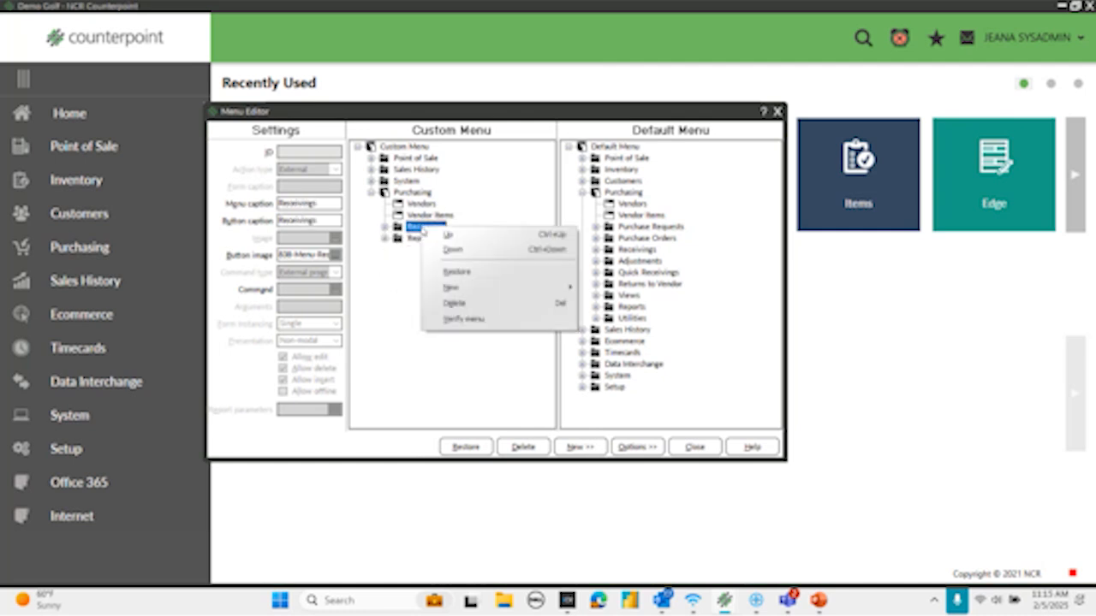
pyautogui.click(428, 304)
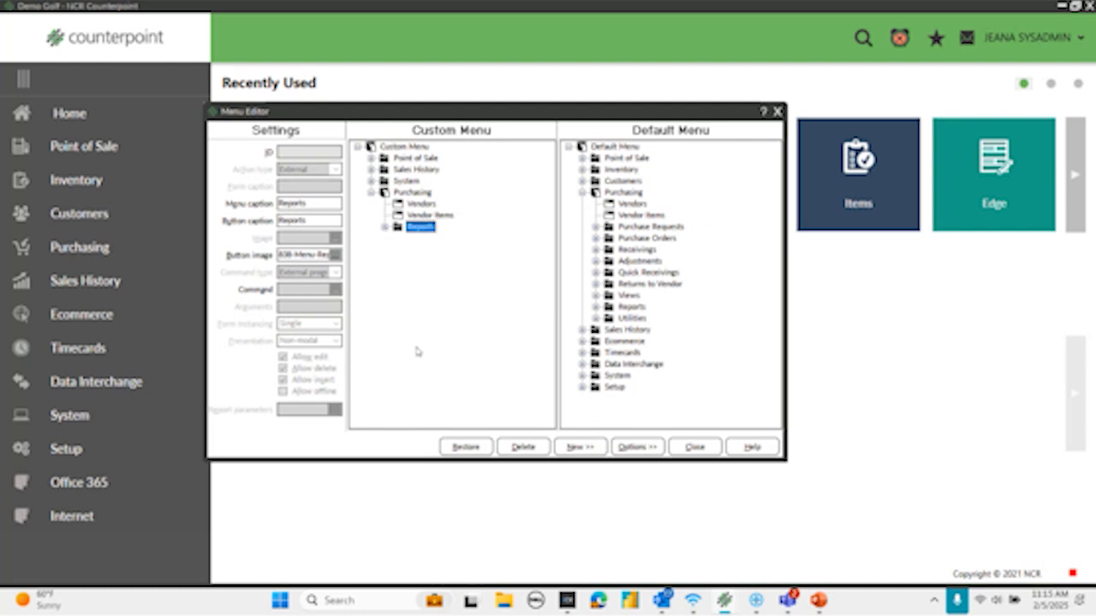
# - Collapse the Purchasing folder in the POS custom menu and delete the whole folder
pyautogui.click(371, 194)
pyautogui.click(371, 194)
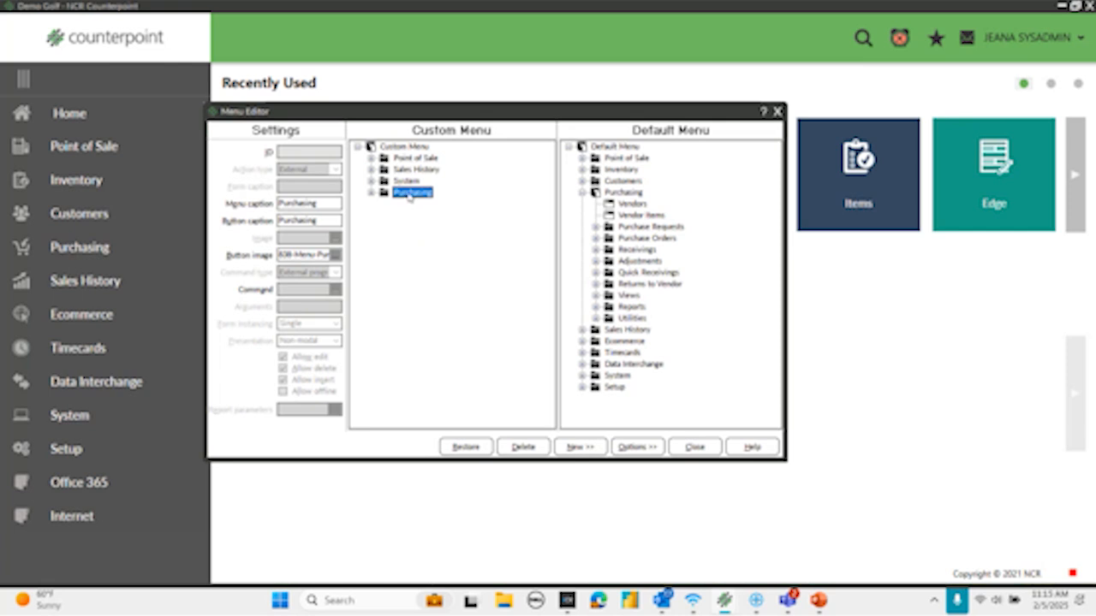
pyautogui.rightClick(409, 196)
pyautogui.click(440, 272)
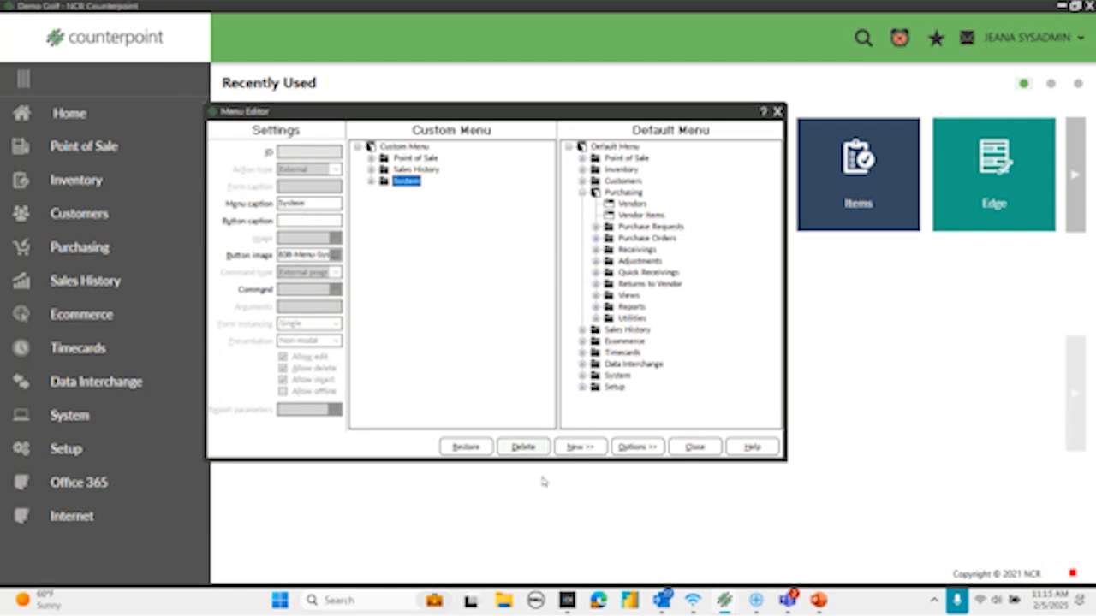
# - Add the Receivings folder from Purchasing in the default menu to the top level of the POS custom menu and check its entries
pyautogui.click(583, 193)
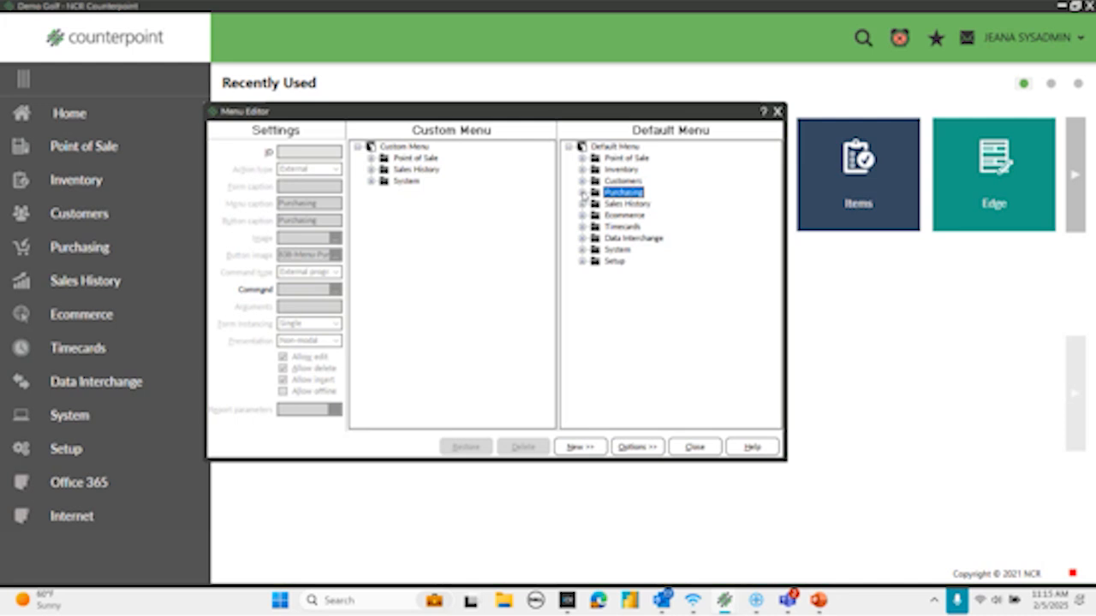
pyautogui.click(583, 192)
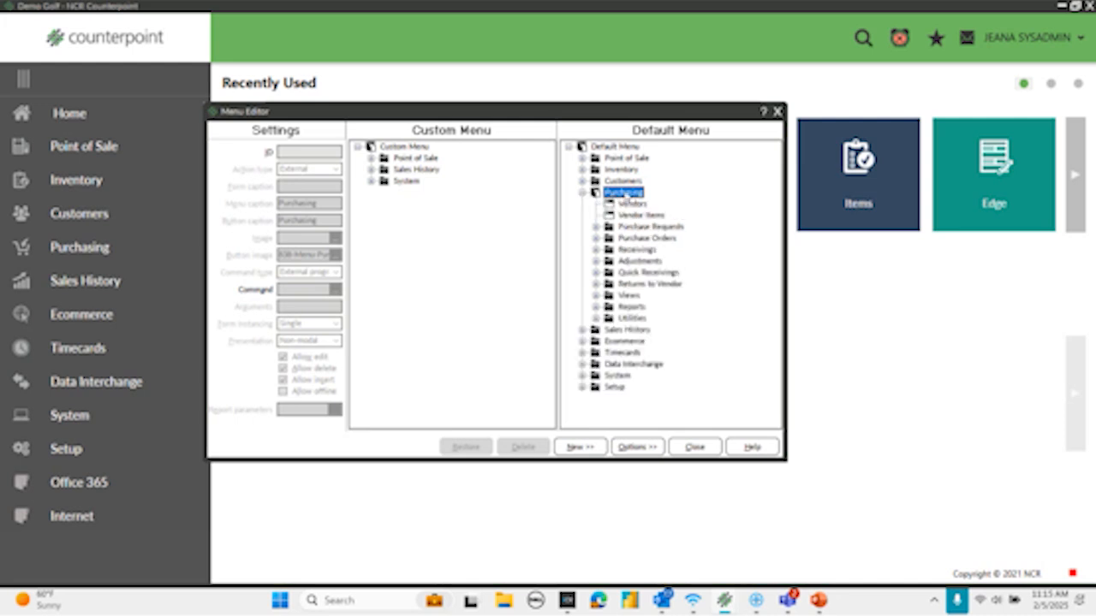
pyautogui.click(613, 251)
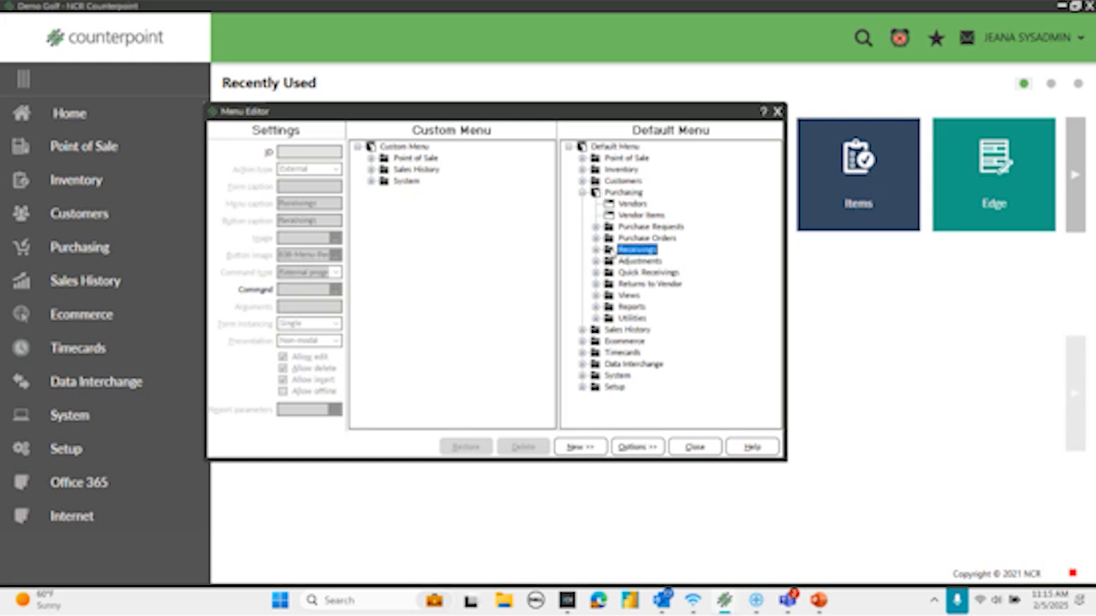
pyautogui.doubleClick(612, 251)
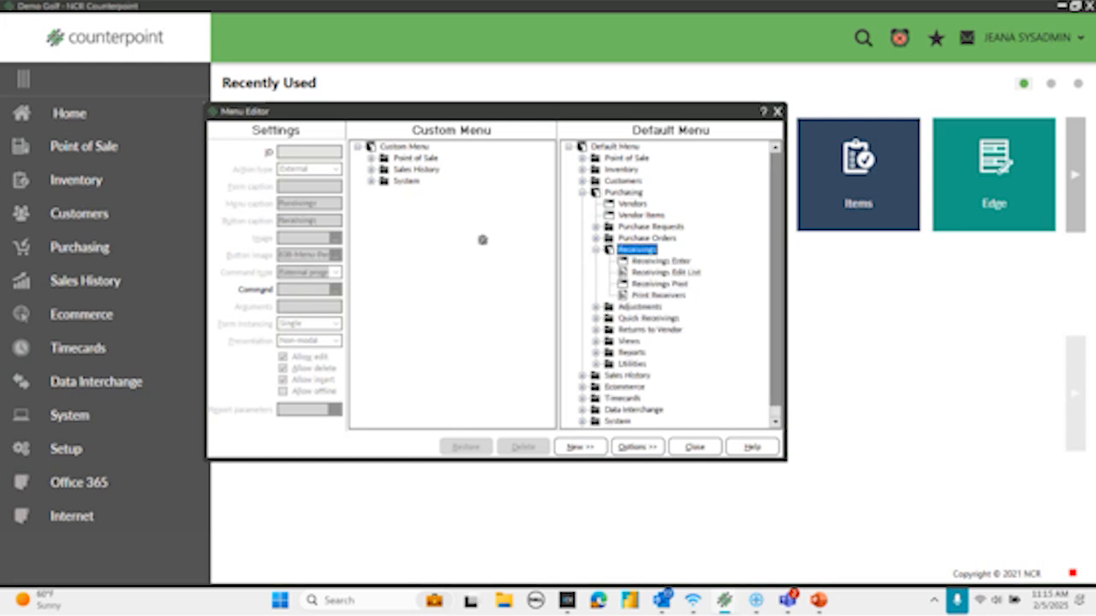
pyautogui.moveTo(461, 217); pyautogui.dragTo(394, 147)
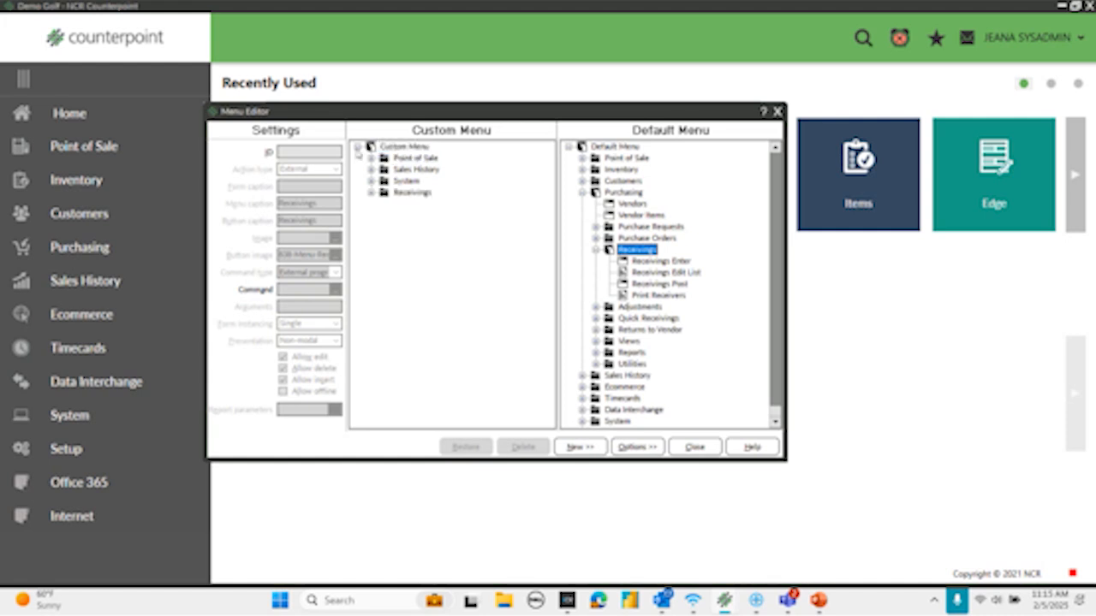
pyautogui.click(370, 193)
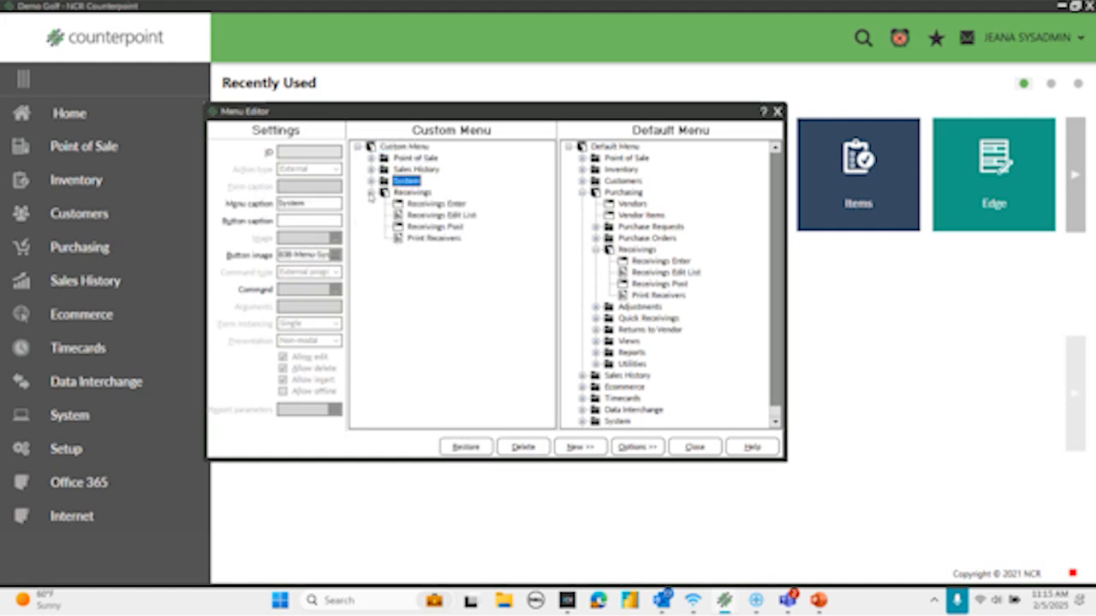
pyautogui.click(370, 194)
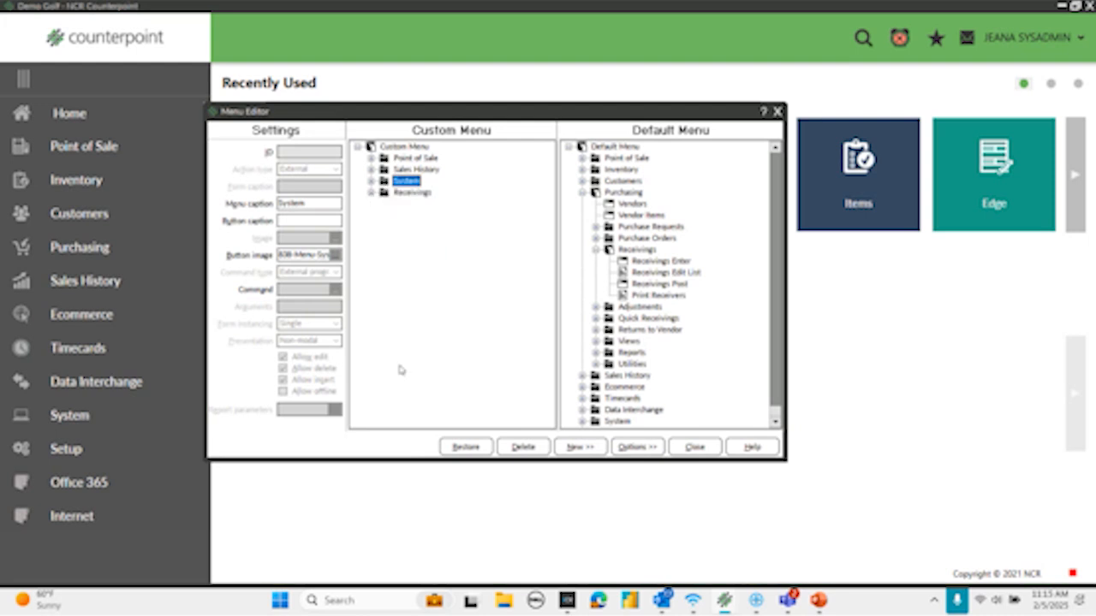
# - Try reordering the Receivings folder in the POS custom menu by moving it above System and back below it
pyautogui.click(421, 195)
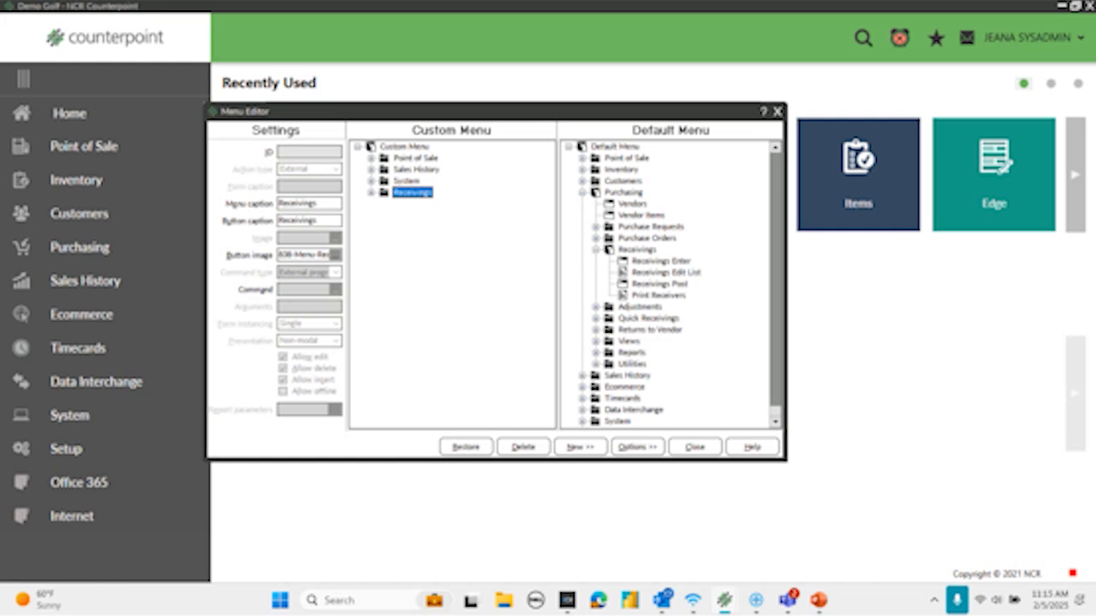
pyautogui.hotkey('ctrl', 'Up')
pyautogui.hotkey('ctrl', 'Up')
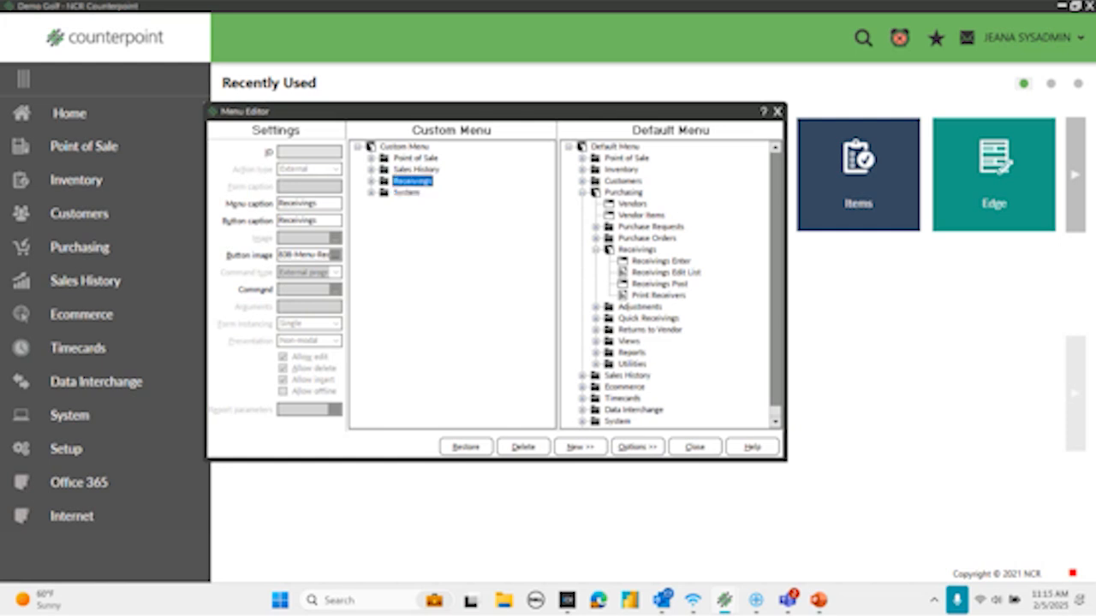
pyautogui.hotkey('ctrl', 'Down')
pyautogui.hotkey('ctrl', 'Down')
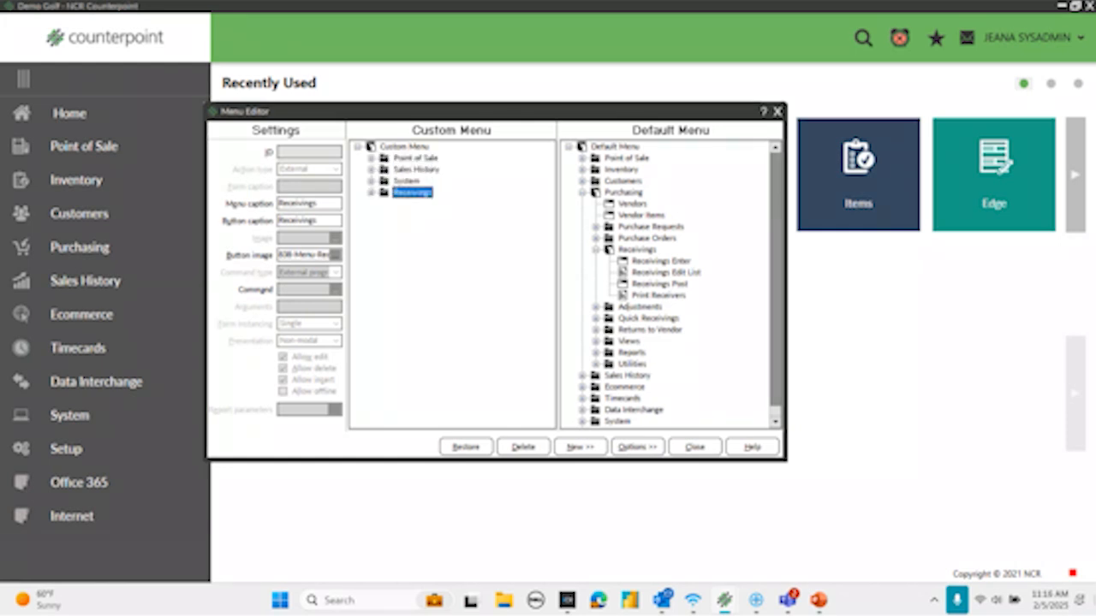
pyautogui.rightClick(416, 194)
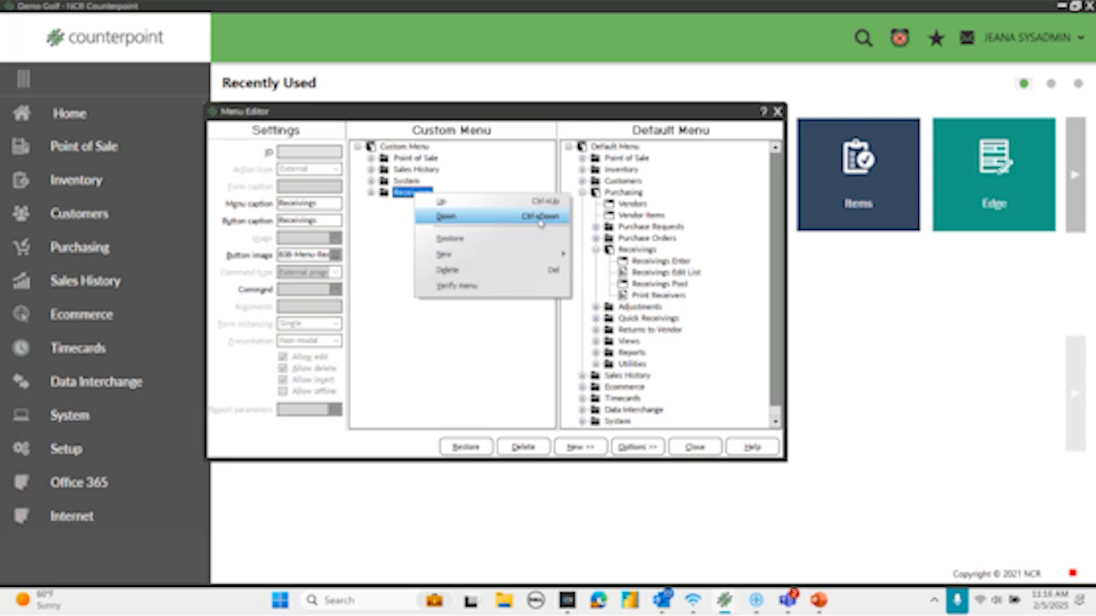
pyautogui.click(428, 354)
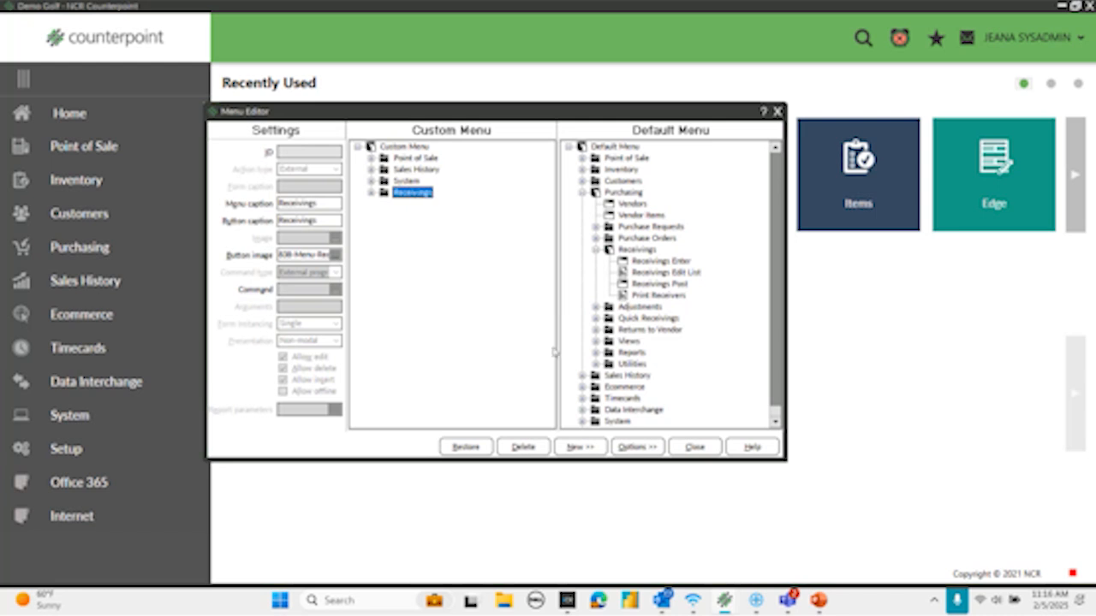
# - Save the POS custom menu changes and close the Menu Editor and Menu Codes windows
pyautogui.click(778, 111)
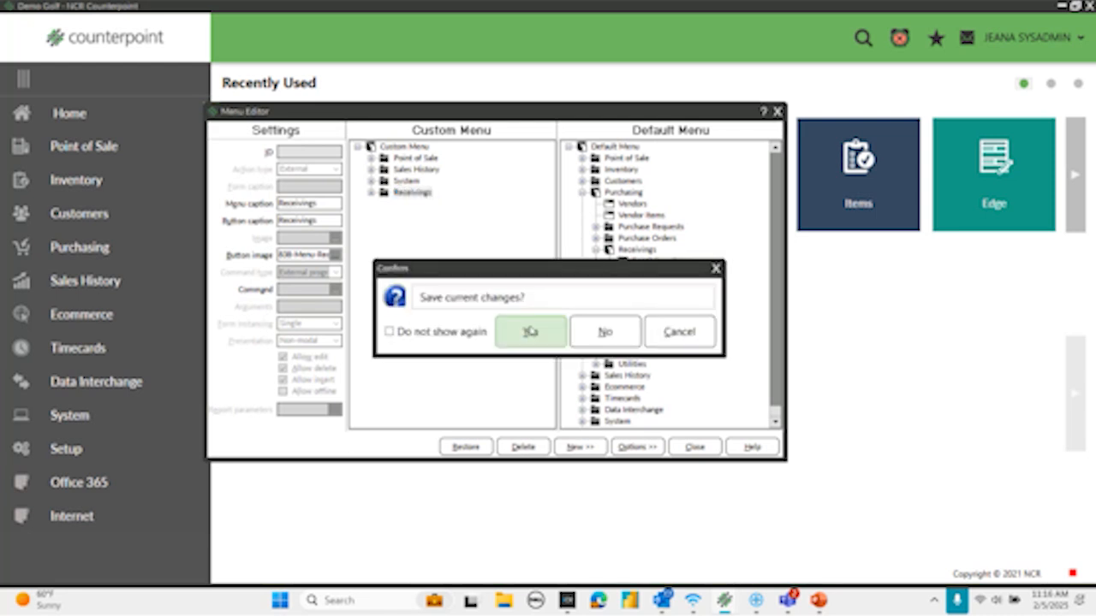
pyautogui.click(530, 332)
pyautogui.click(345, 269)
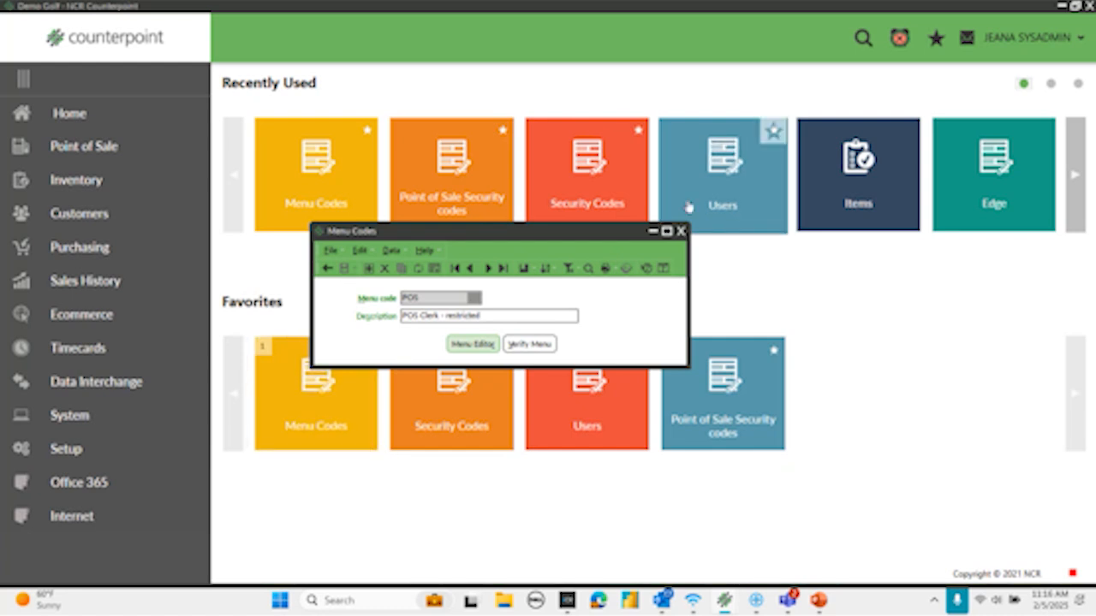
pyautogui.click(680, 230)
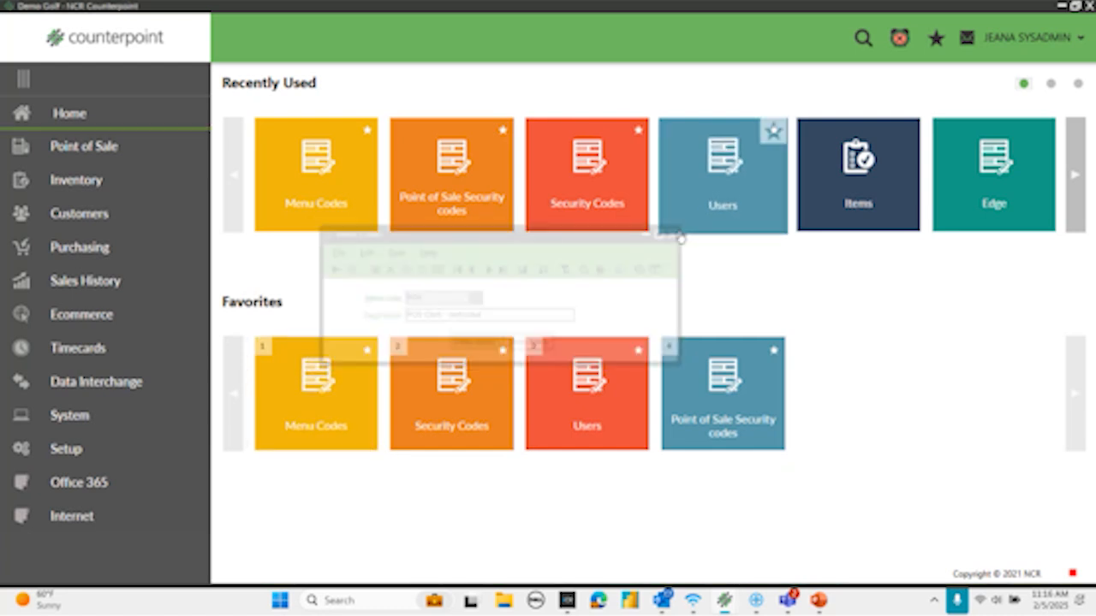
# - Open the system Security Codes and load the SYSADMIN code
pyautogui.click(451, 394)
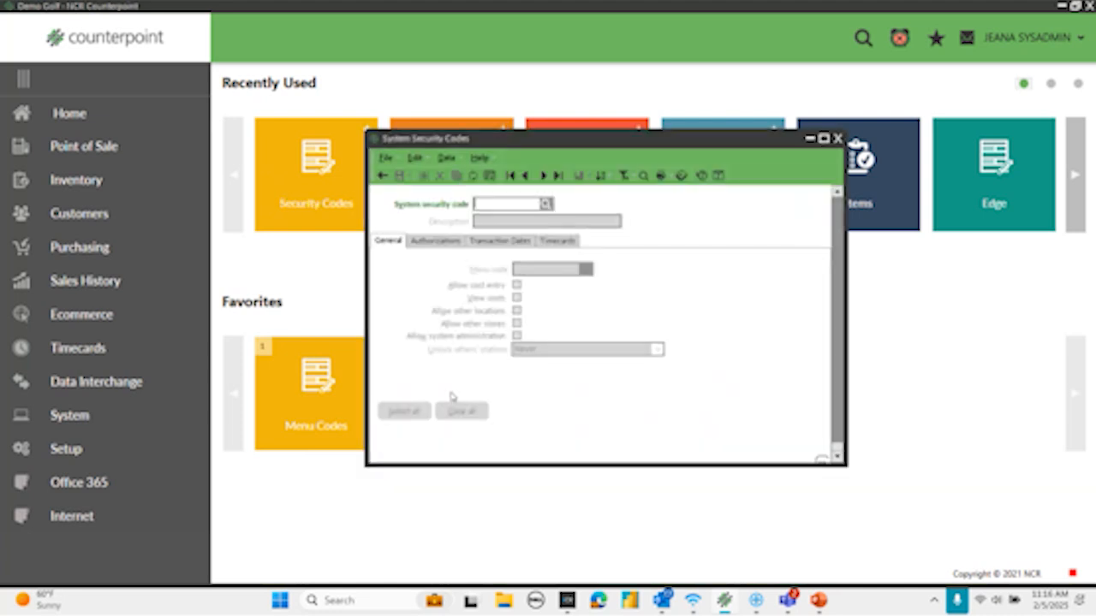
pyautogui.click(547, 202)
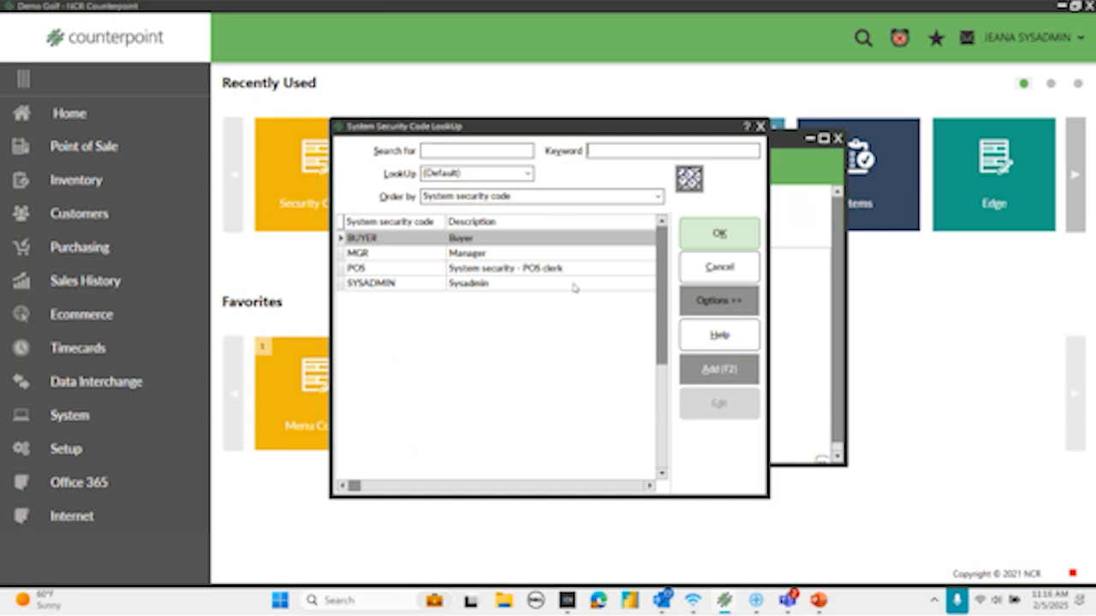
pyautogui.click(389, 283)
pyautogui.click(720, 233)
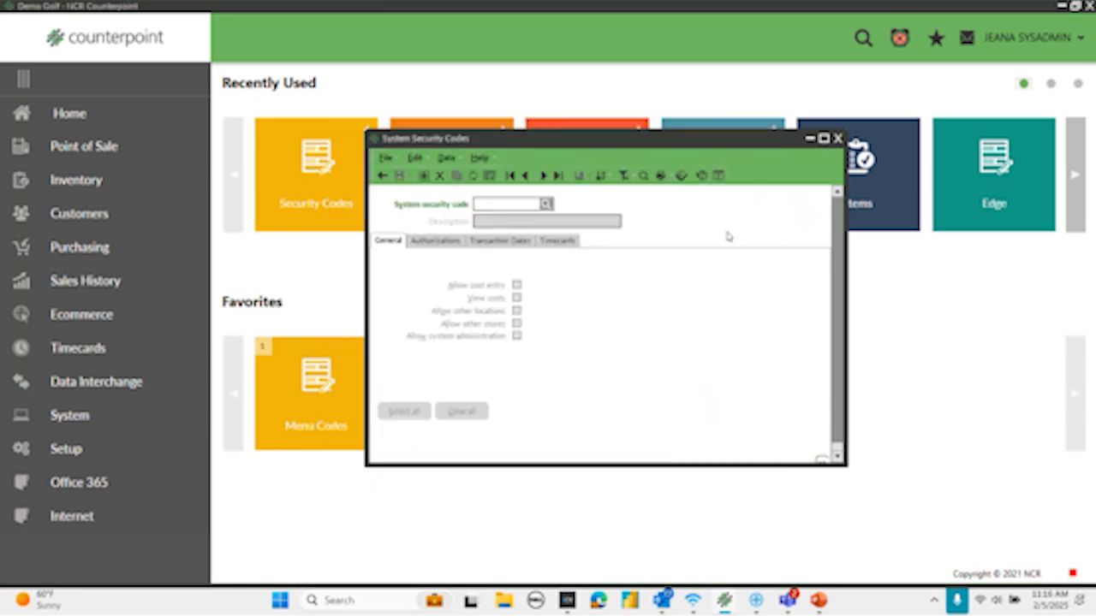
pyautogui.press('Tab')
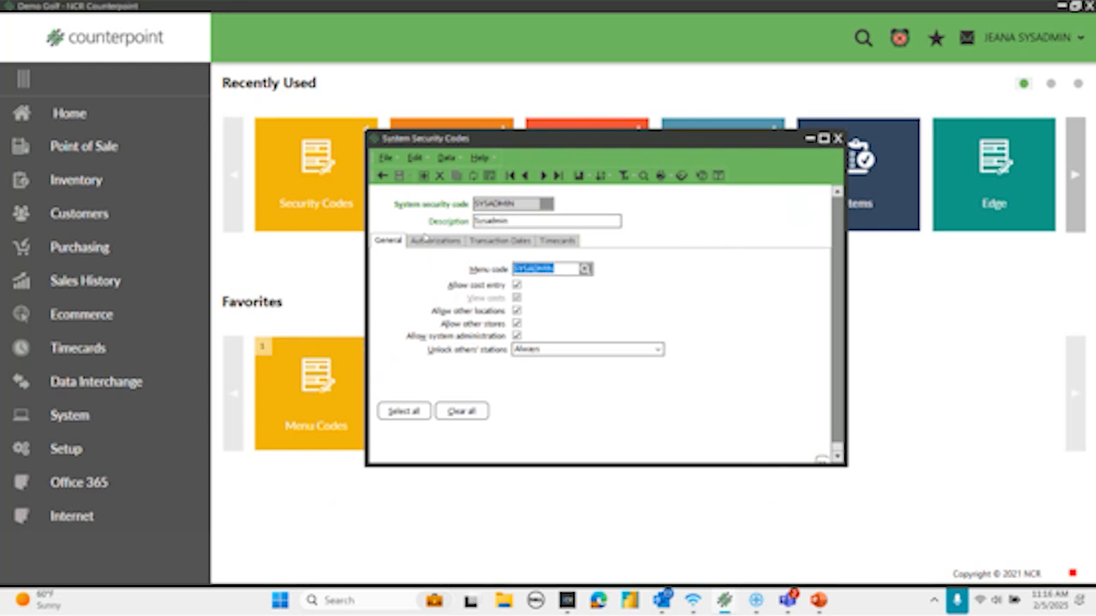
# - Review the Authorizations, Transaction Dates and Timecards settings of the SYSADMIN security code, ending on its General settings
pyautogui.click(434, 241)
pyautogui.click(501, 237)
pyautogui.click(559, 236)
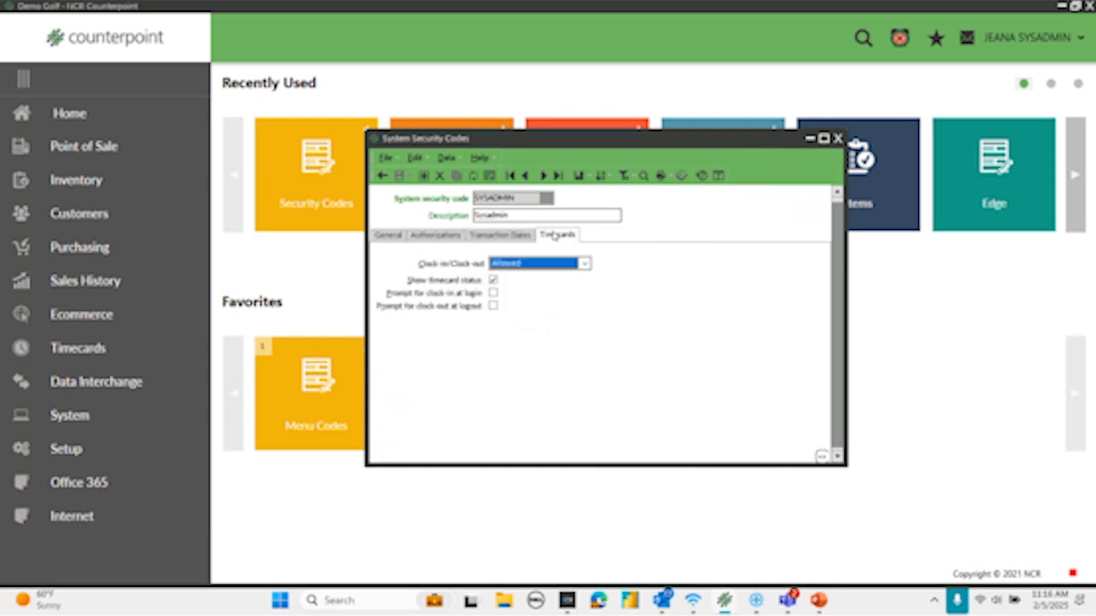
pyautogui.click(387, 241)
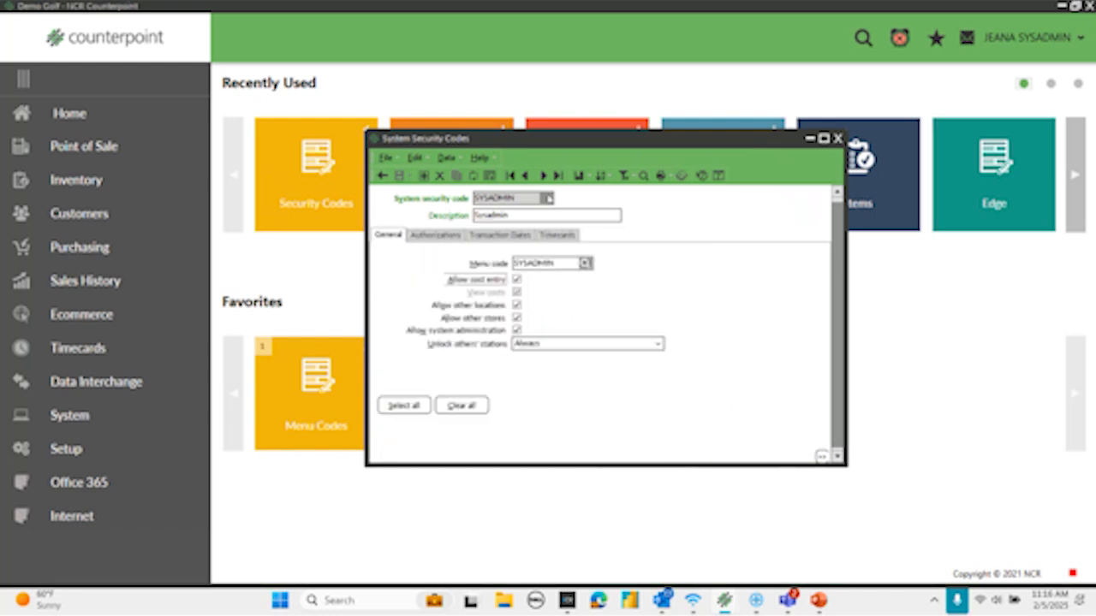
# - Go to the POS system security code and review its General, Authorizations, Transaction Dates and Timecards settings
pyautogui.click(559, 177)
pyautogui.click(525, 177)
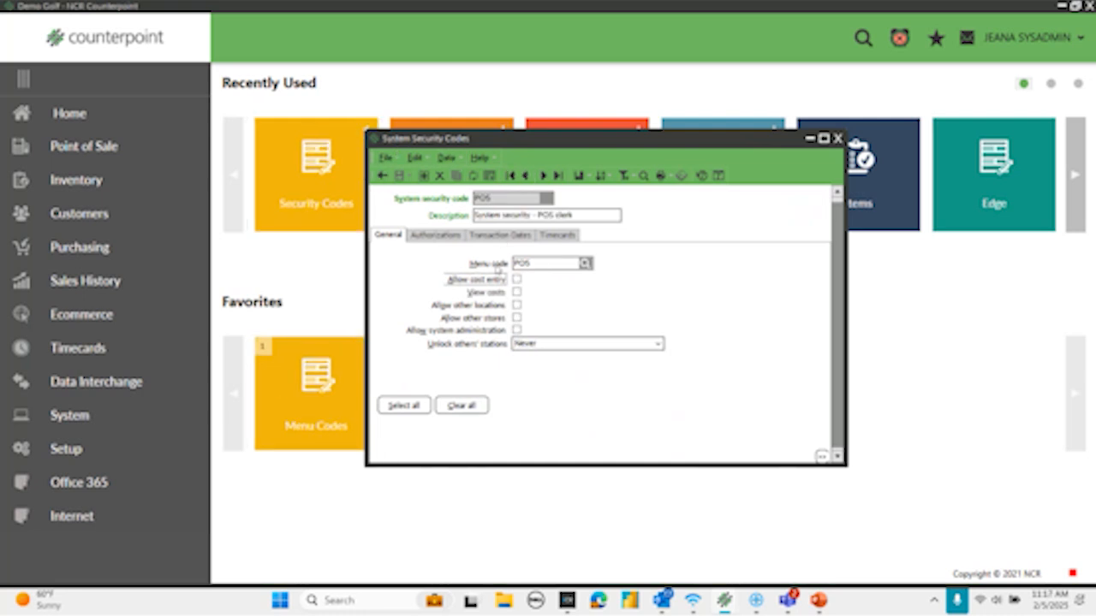
pyautogui.click(433, 235)
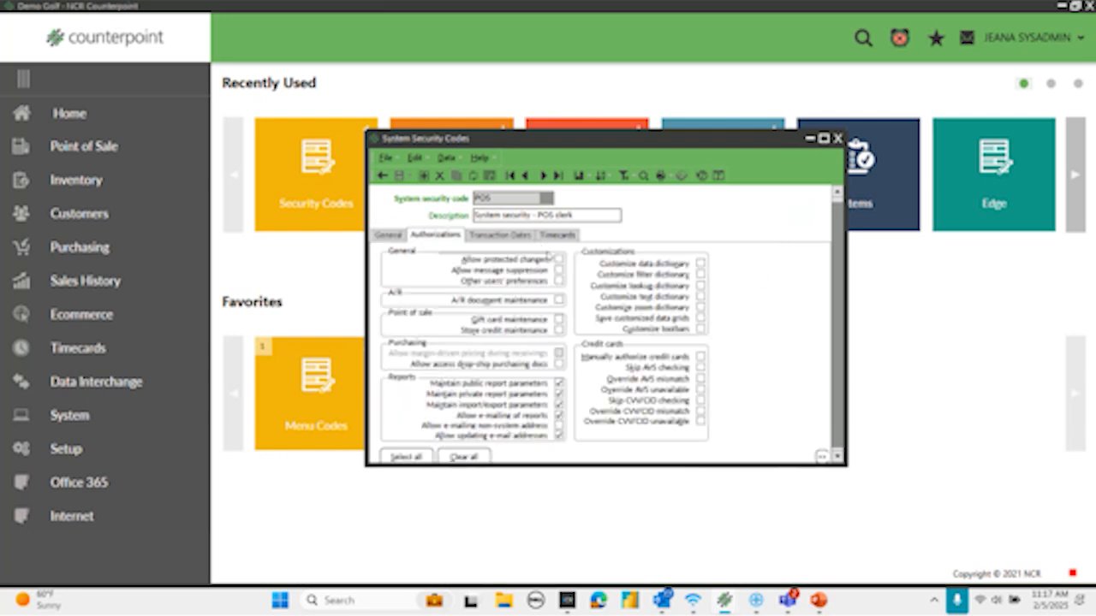
pyautogui.click(500, 238)
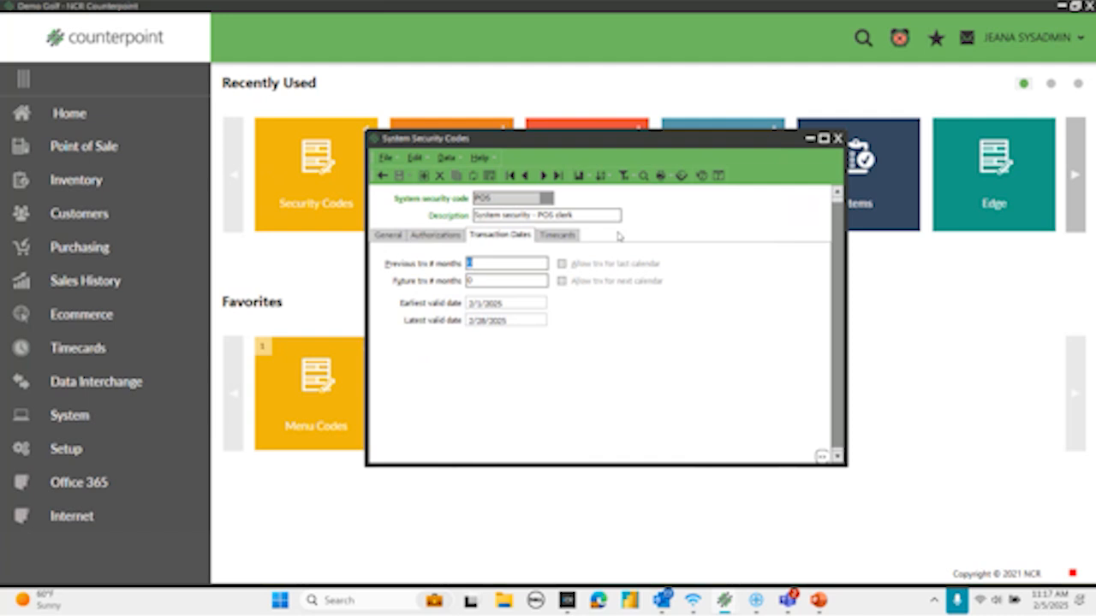
pyautogui.click(557, 237)
pyautogui.click(392, 240)
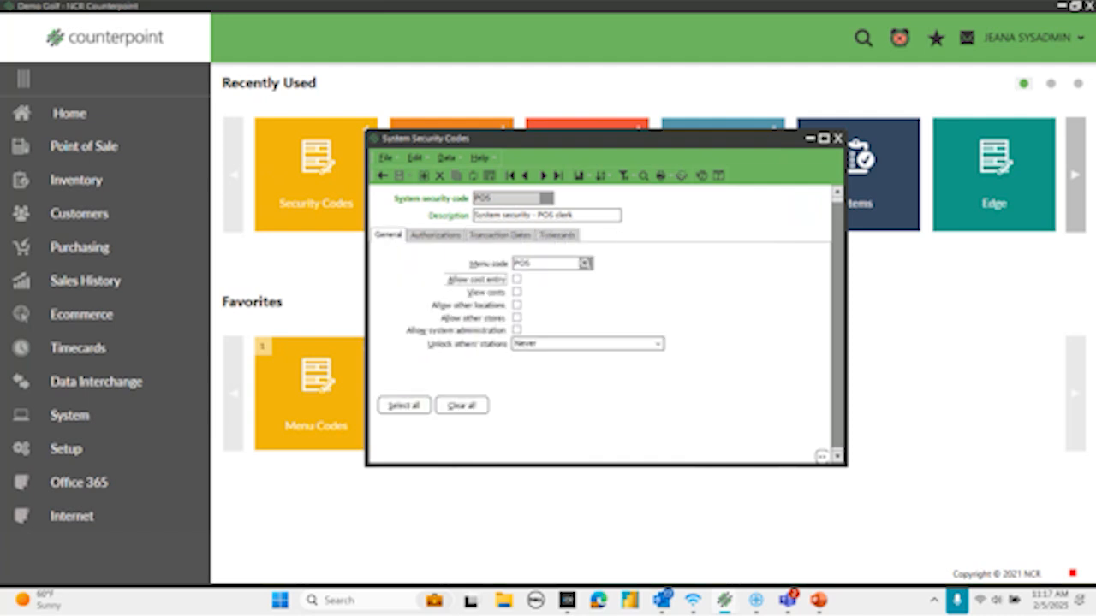
# - Close the System Security Codes window, open the system Users setup and load the administrator's user record
pyautogui.click(837, 138)
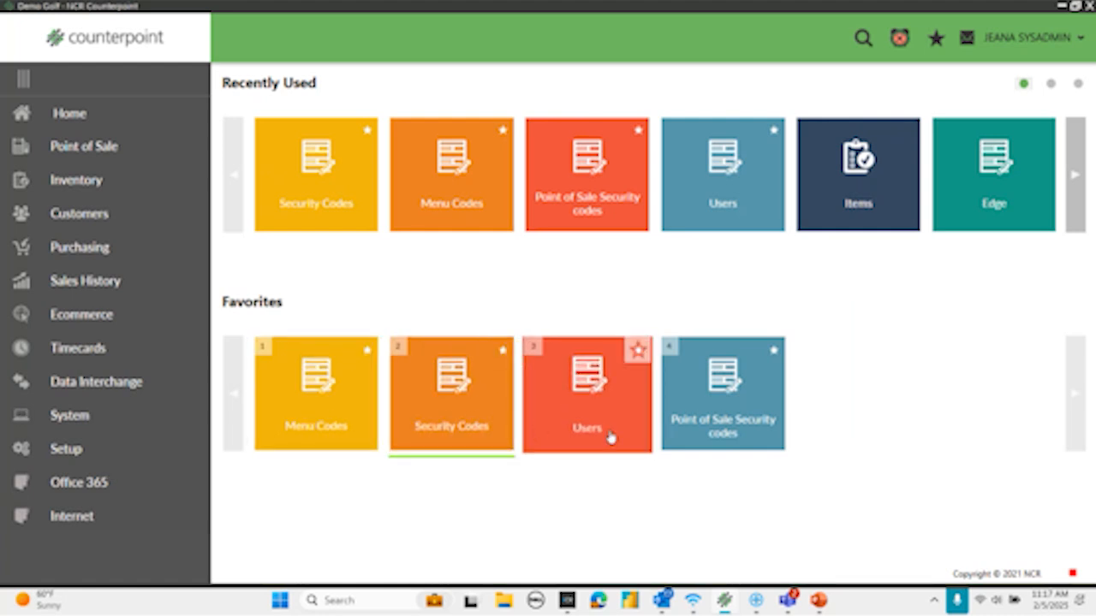
pyautogui.click(53, 447)
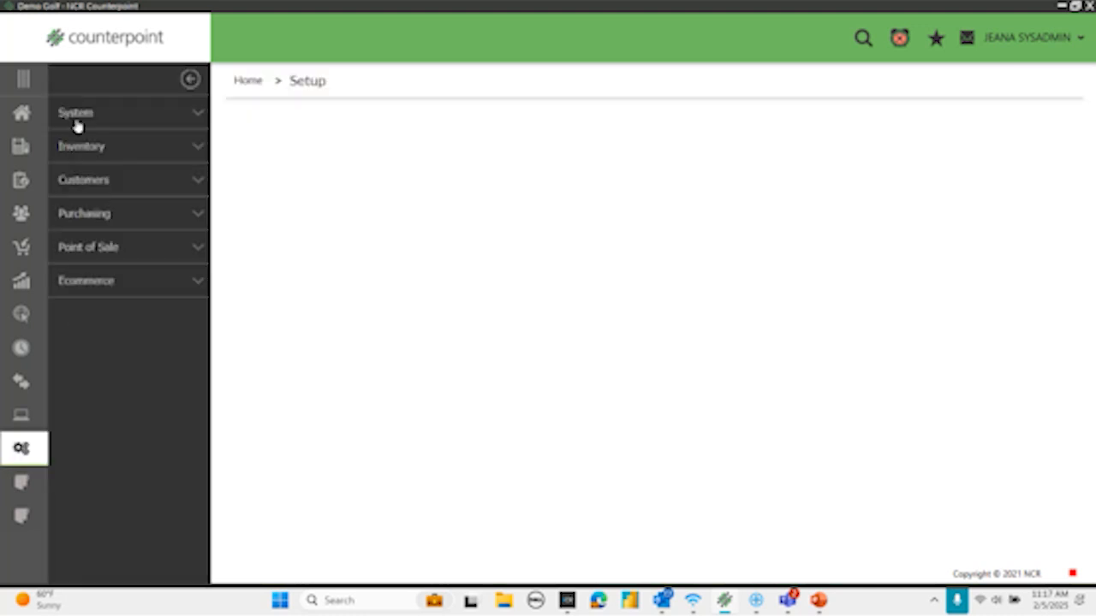
pyautogui.click(72, 113)
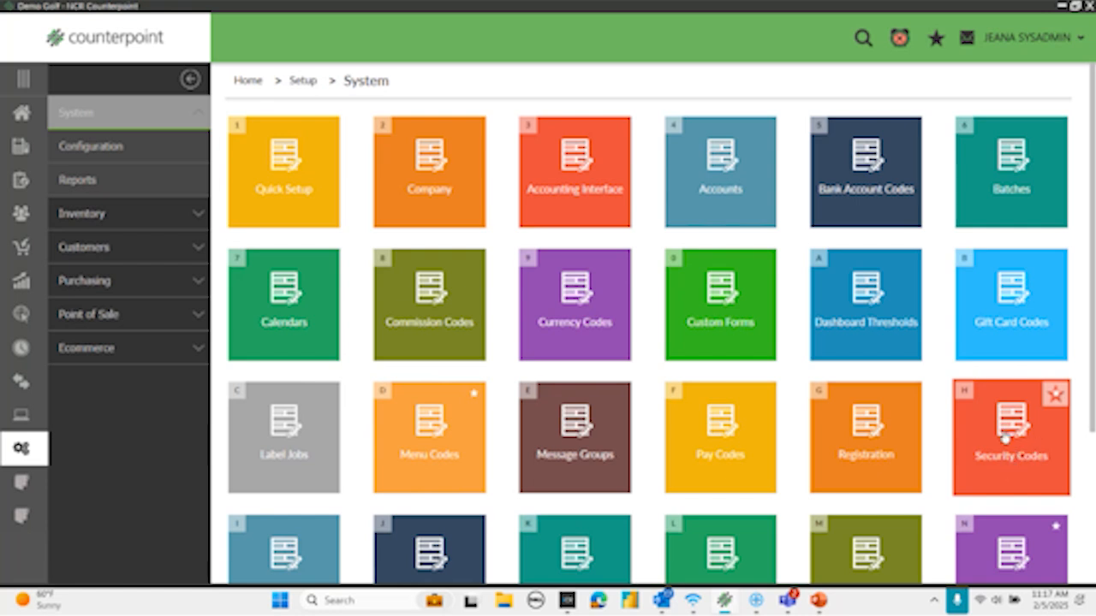
pyautogui.scroll(-2, 1002, 436)
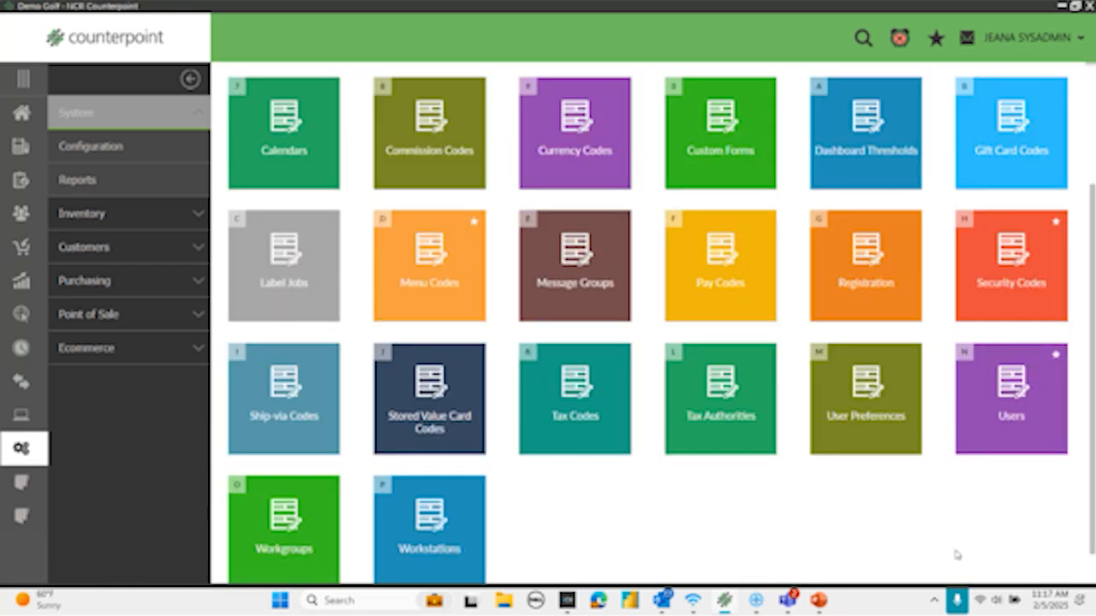
pyautogui.click(1013, 420)
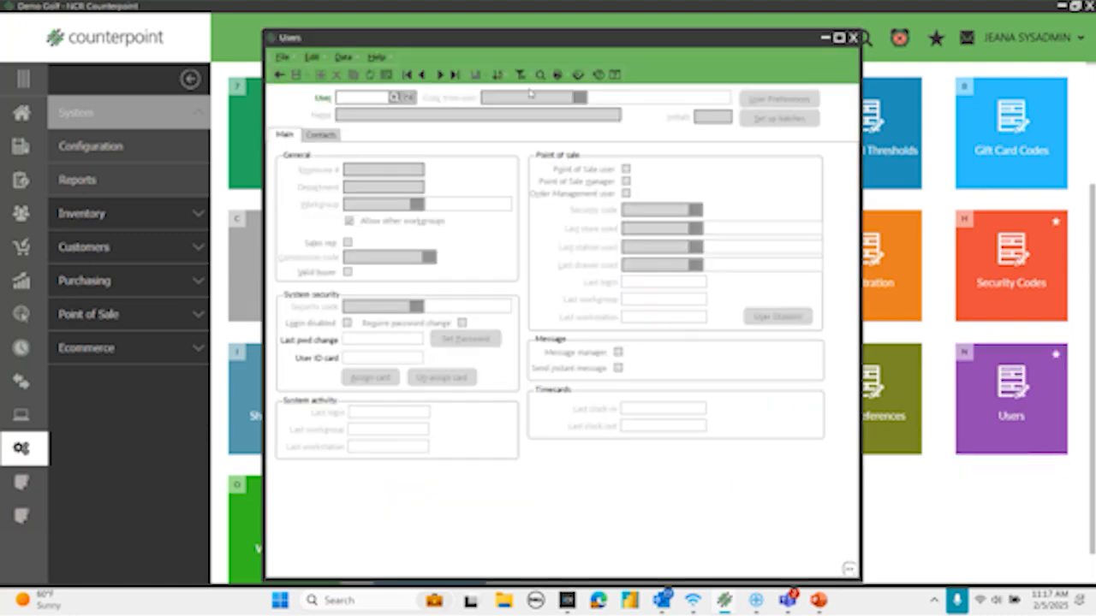
pyautogui.click(395, 98)
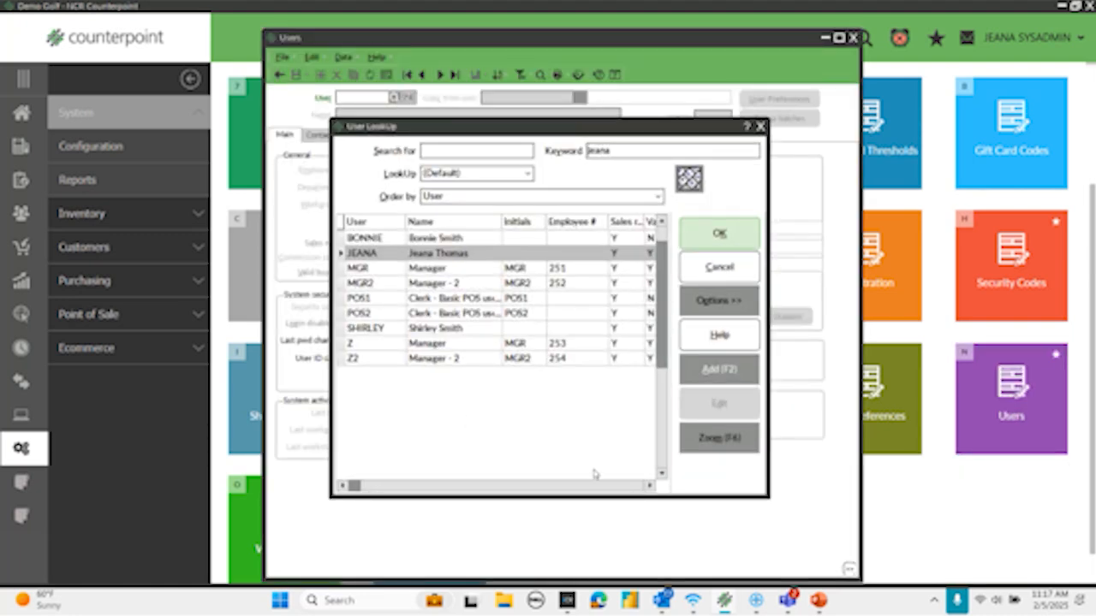
pyautogui.click(718, 241)
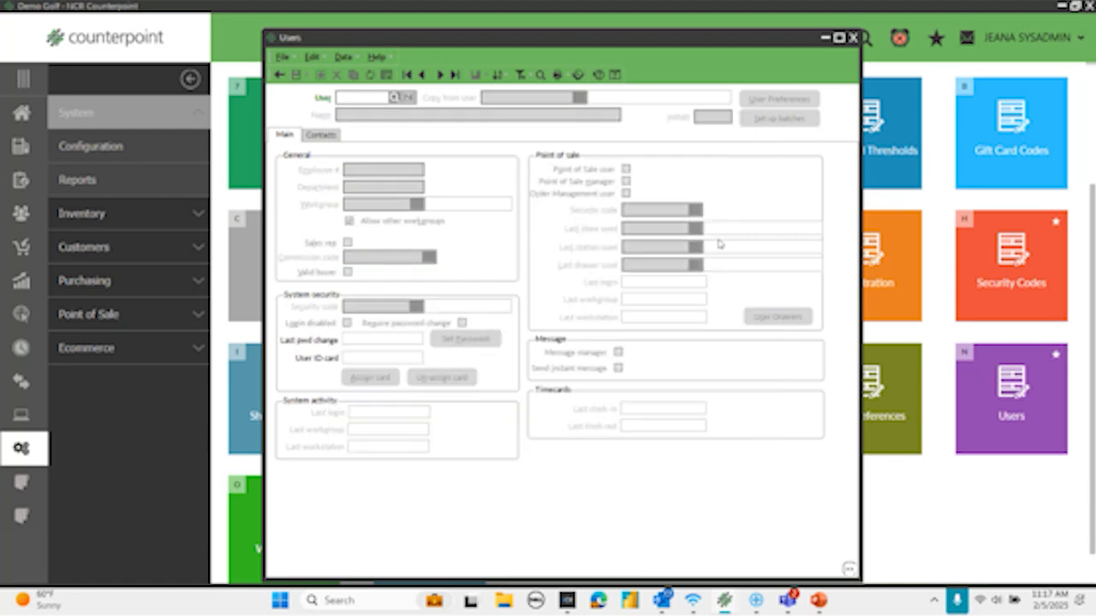
# - Inspect the SYSADMIN system security code assigned to the user through its lookup, and close the lookup and Users windows
pyautogui.moveTo(386, 305); pyautogui.dragTo(344, 307)
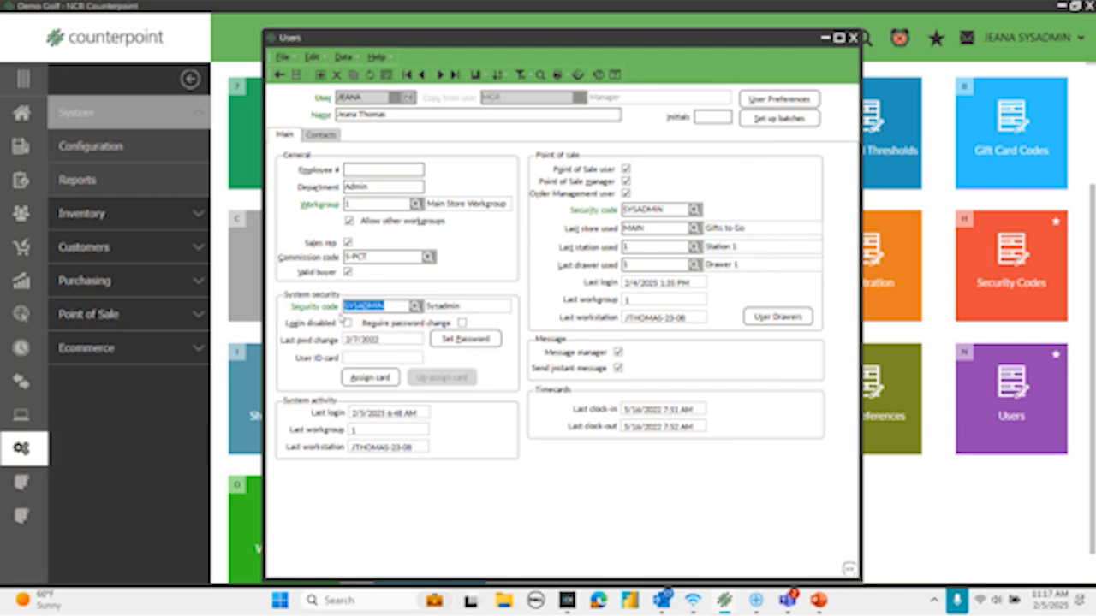
pyautogui.click(416, 307)
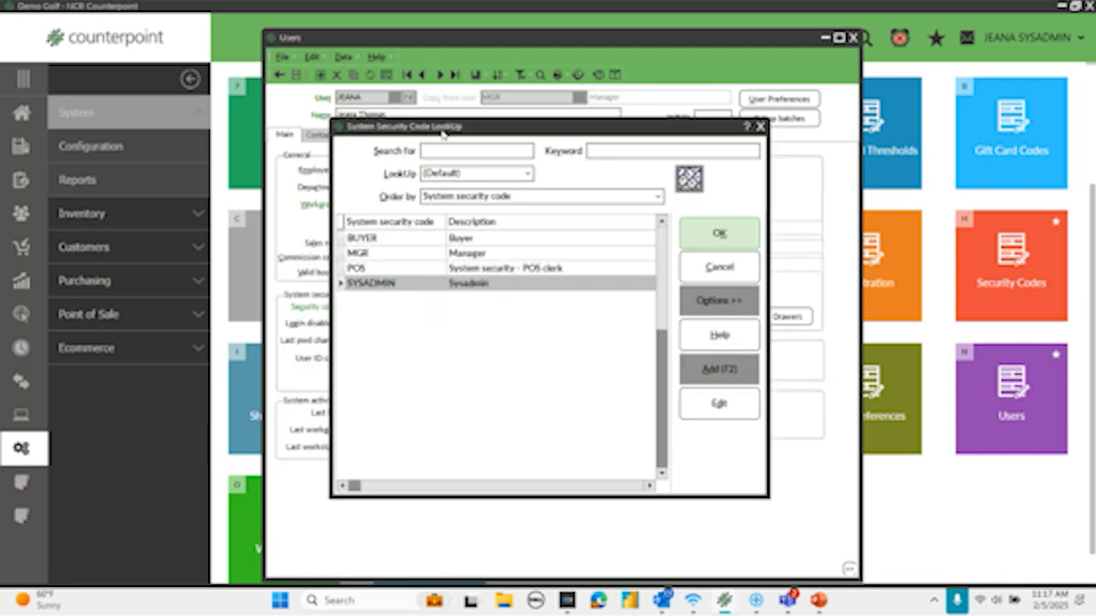
pyautogui.click(717, 406)
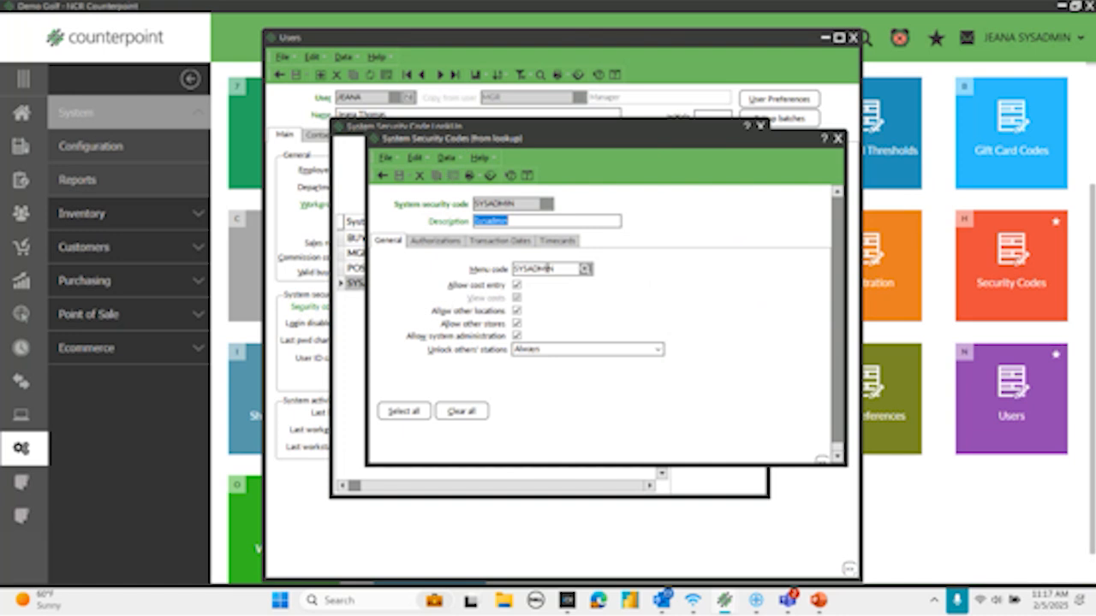
pyautogui.click(838, 138)
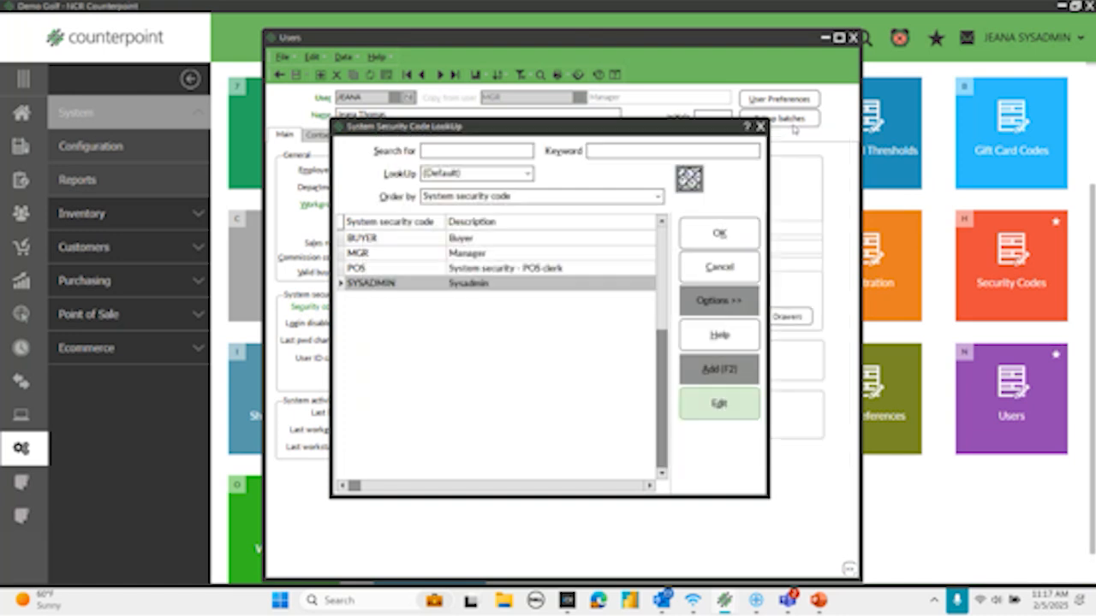
pyautogui.click(760, 126)
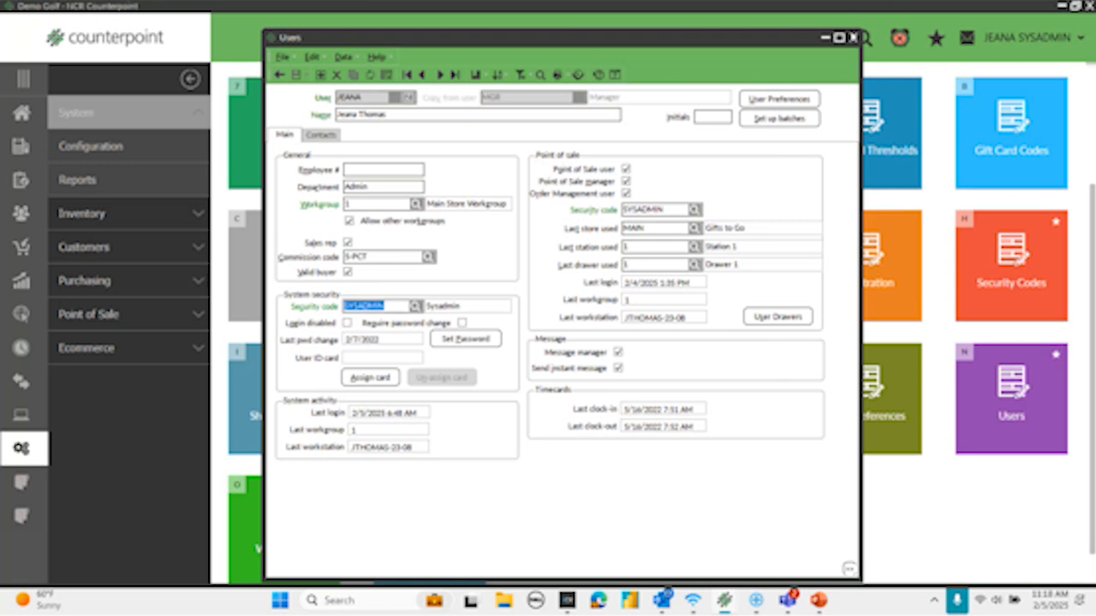
pyautogui.click(853, 38)
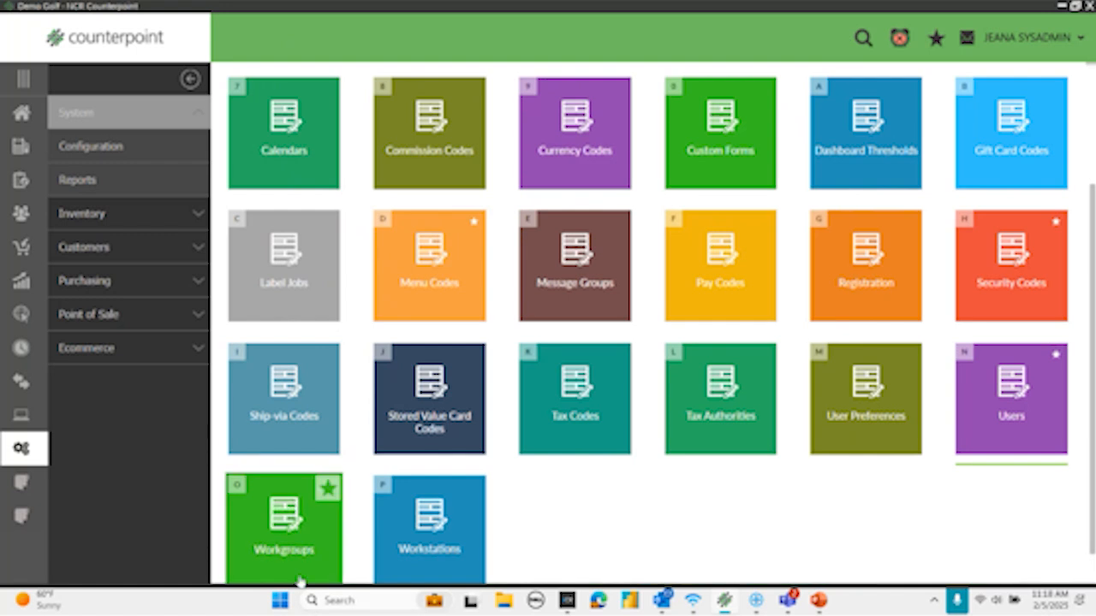
# - Open the Point of Sale Security Codes setup and load the SYSADMIN code
pyautogui.click(27, 124)
pyautogui.click(75, 452)
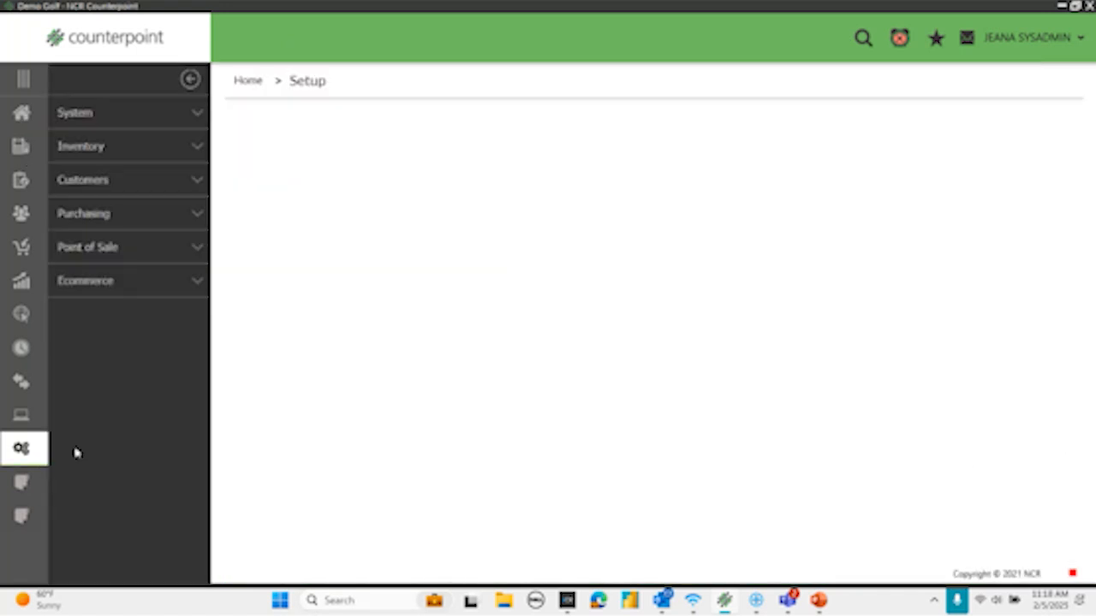
pyautogui.click(130, 247)
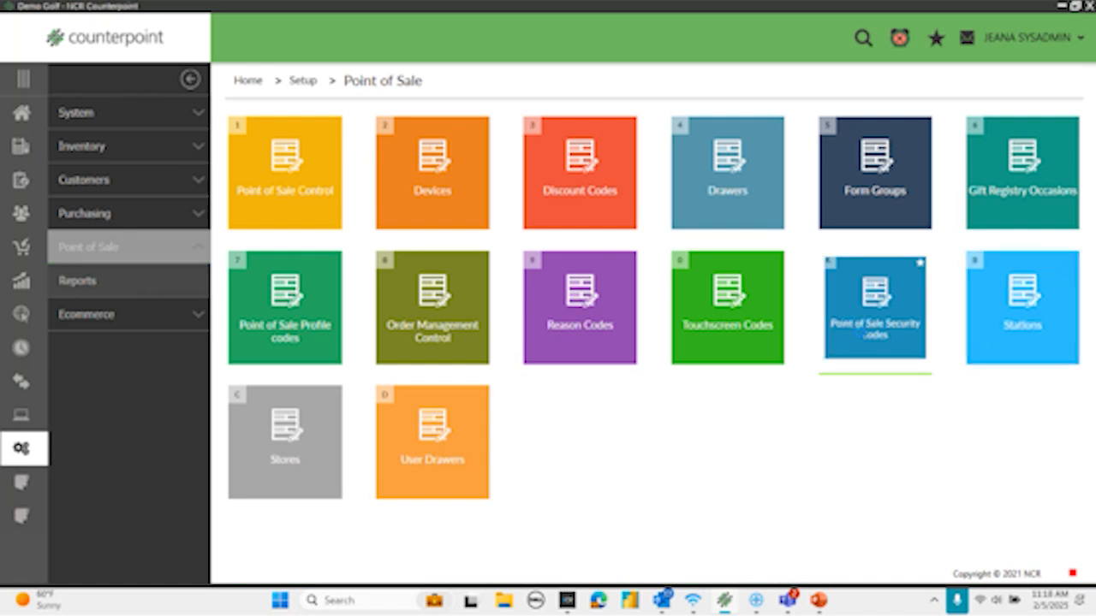
pyautogui.click(861, 339)
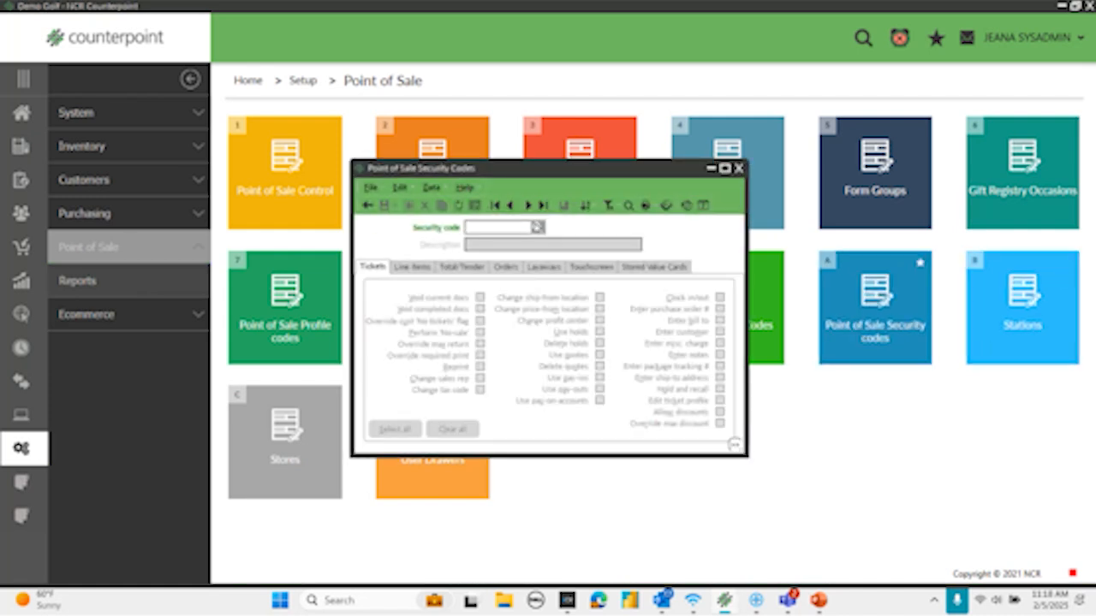
pyautogui.click(538, 227)
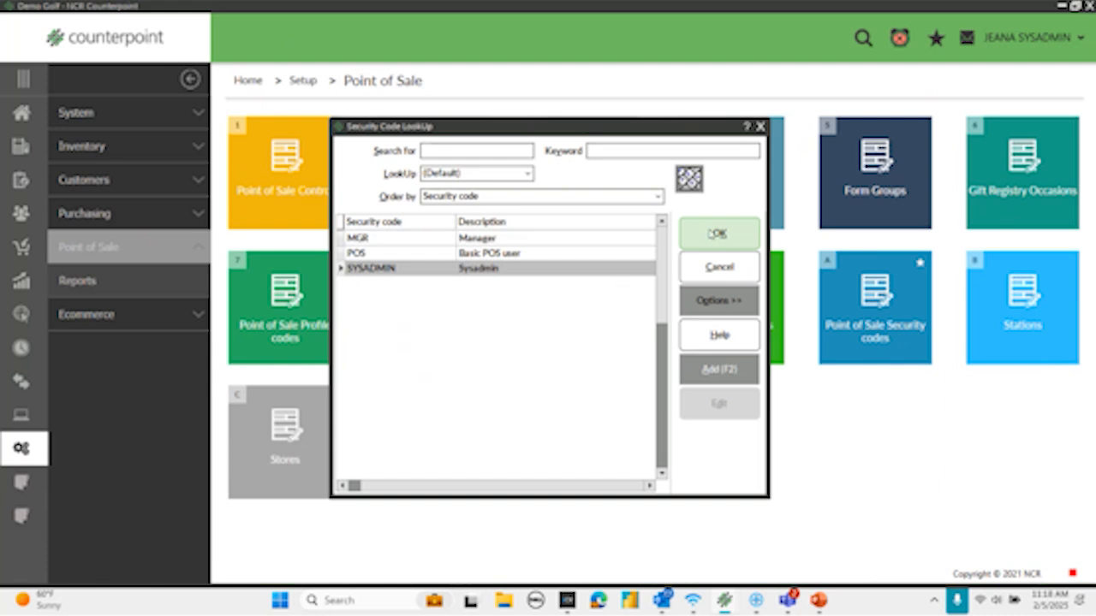
pyautogui.click(710, 234)
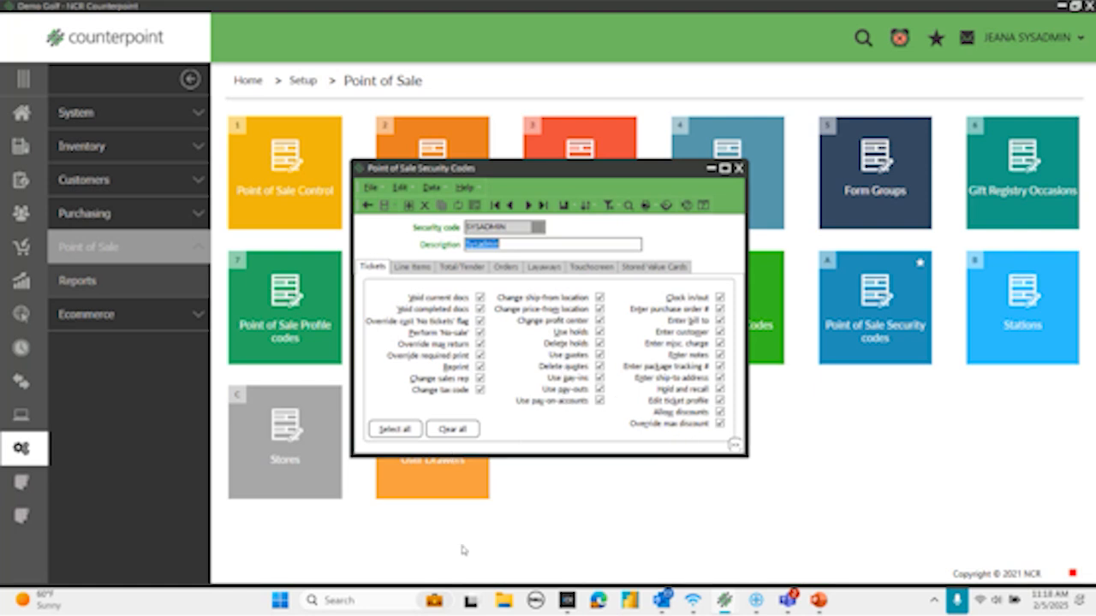
# - Review the Line Items, Total/Tender, Orders and Layaways permissions of the SYSADMIN point of sale security code
pyautogui.click(413, 266)
pyautogui.click(463, 266)
pyautogui.click(506, 267)
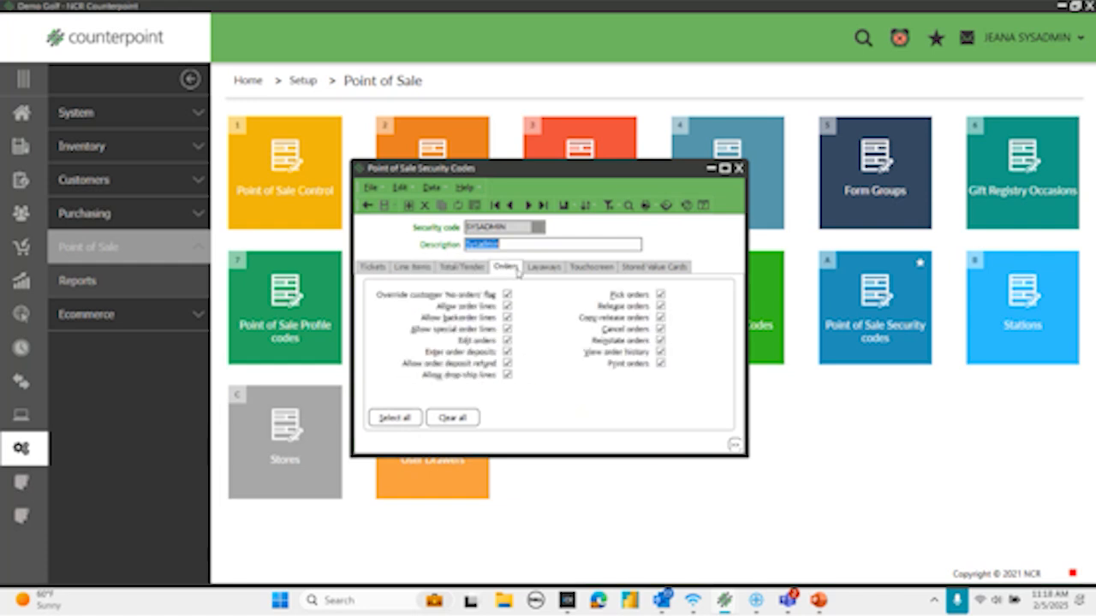
pyautogui.click(553, 267)
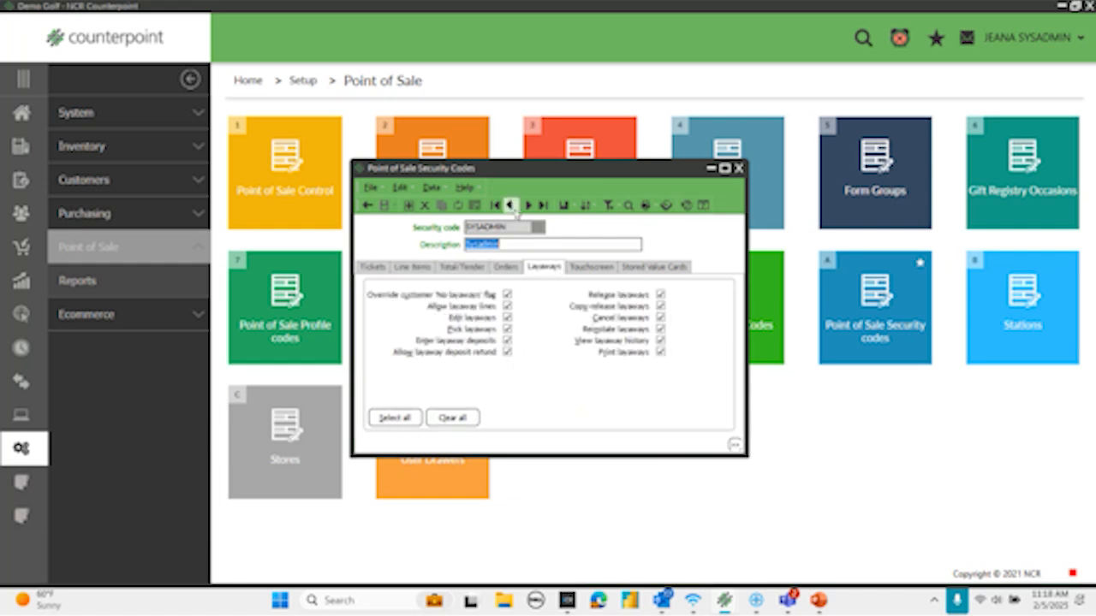
# - Go to the POS point of sale security code, review its Tickets and Line Items permissions, and close the window
pyautogui.click(511, 206)
pyautogui.click(371, 267)
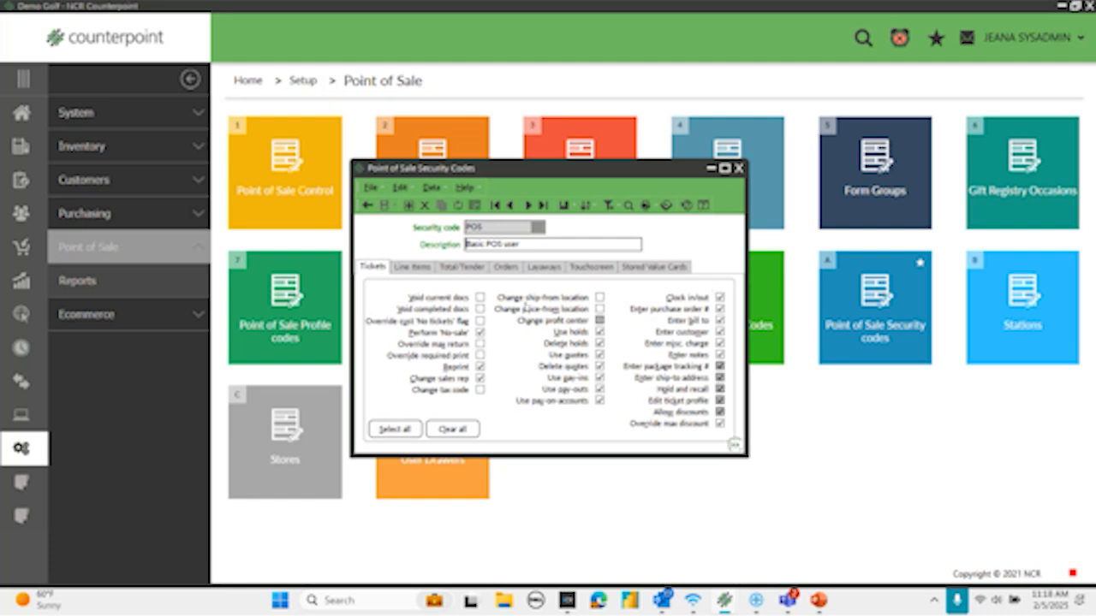
pyautogui.click(411, 267)
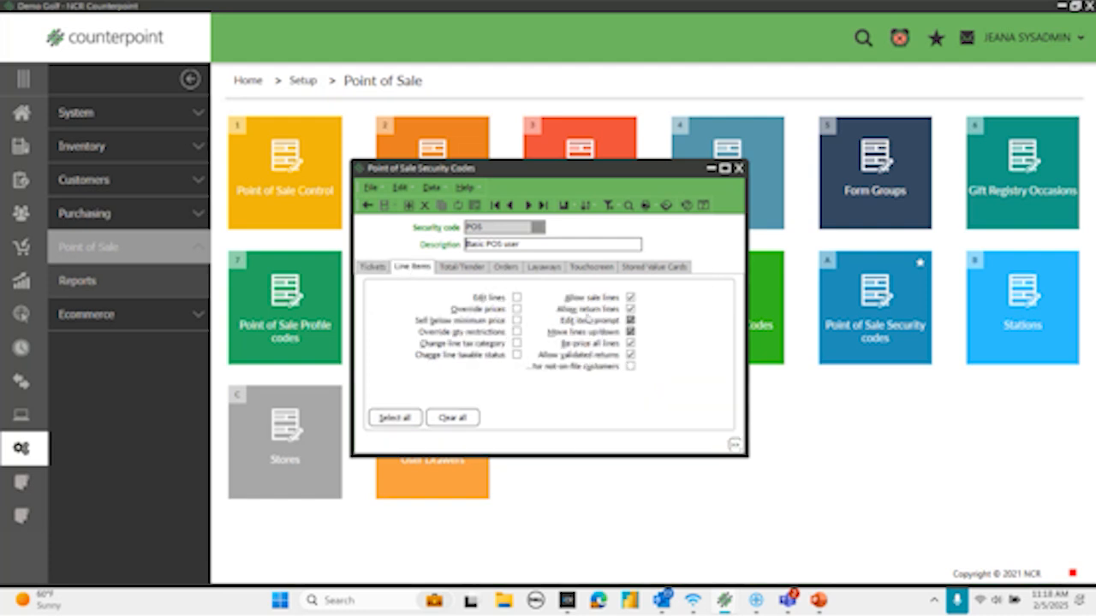
pyautogui.click(739, 169)
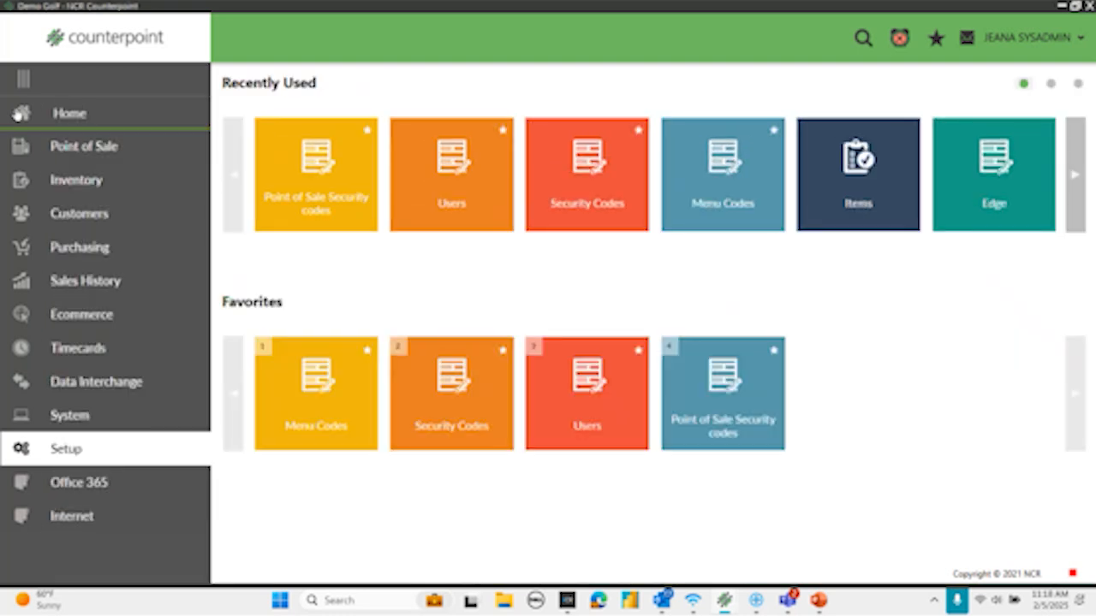
# - Open the system Menu Codes setup and start a new menu code named TIMECLOCK
pyautogui.click(19, 113)
pyautogui.click(72, 454)
pyautogui.click(77, 115)
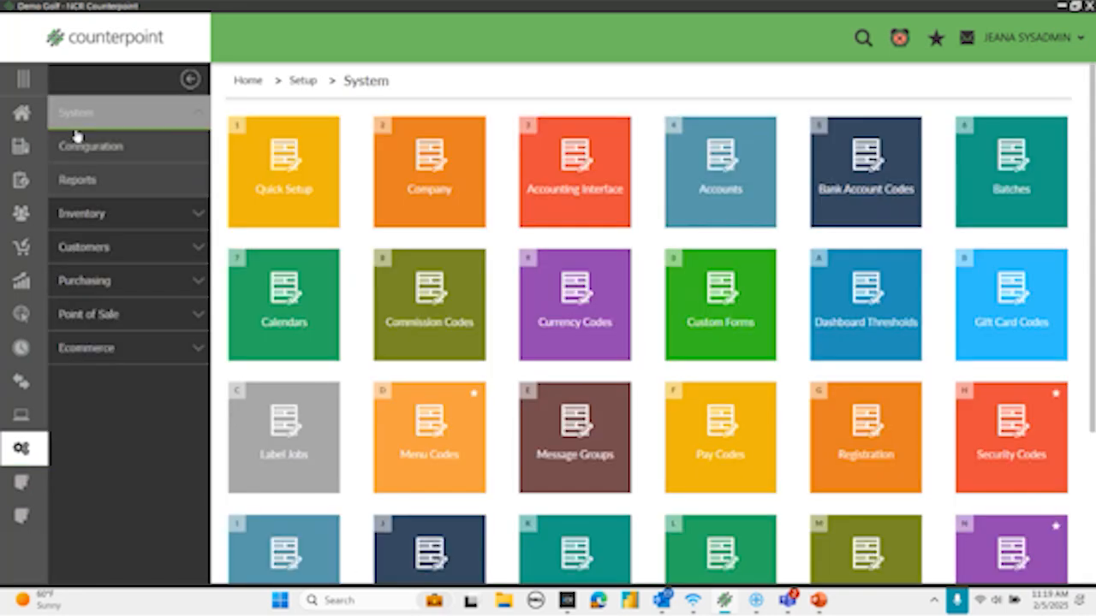
pyautogui.click(430, 452)
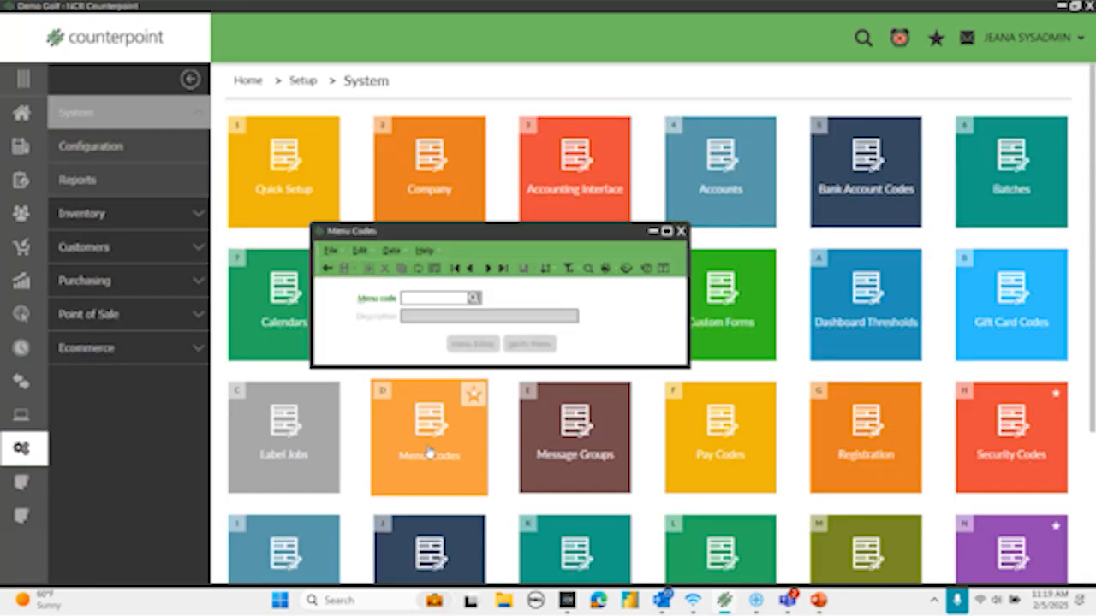
pyautogui.write('TIMECLOCK')
pyautogui.press('Tab')
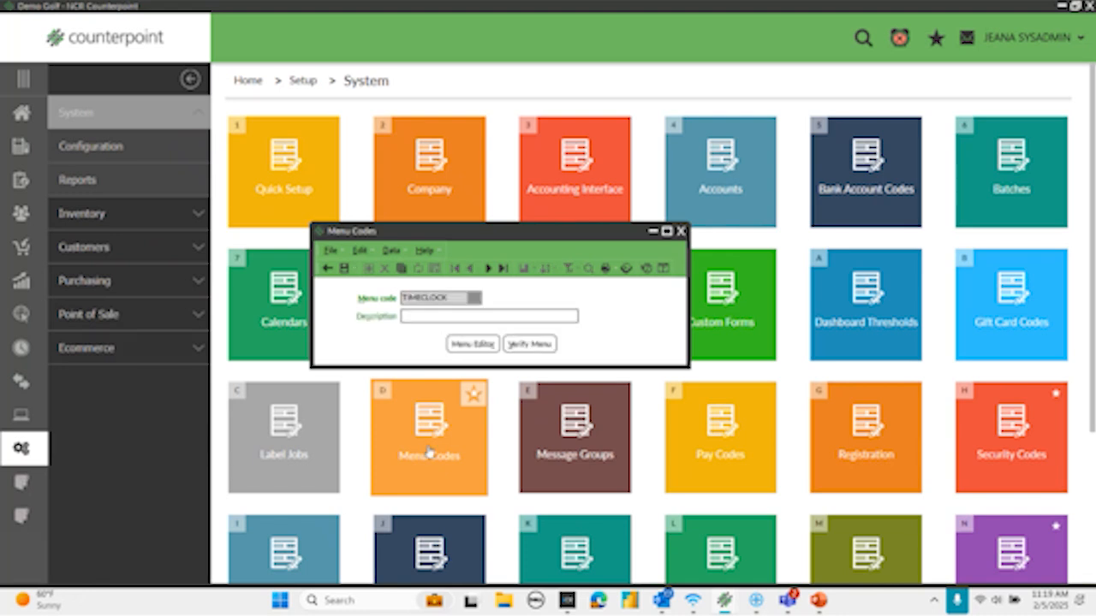
# - Copy the POS menu code into TIMECLOCK and set its description to "Time Clock Associates"
pyautogui.click(401, 268)
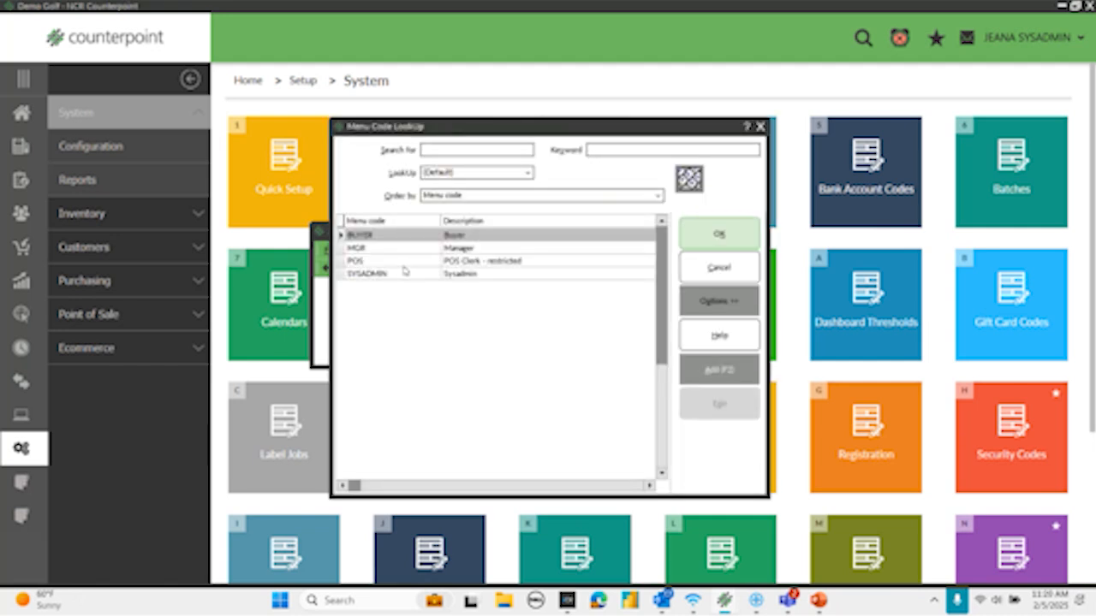
pyautogui.click(373, 262)
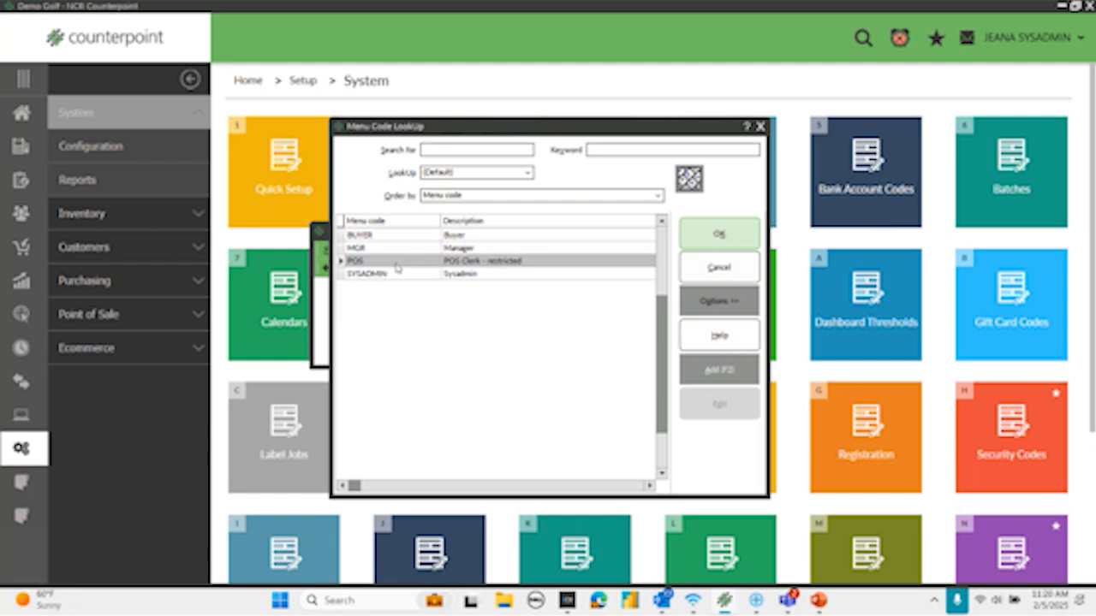
pyautogui.click(719, 234)
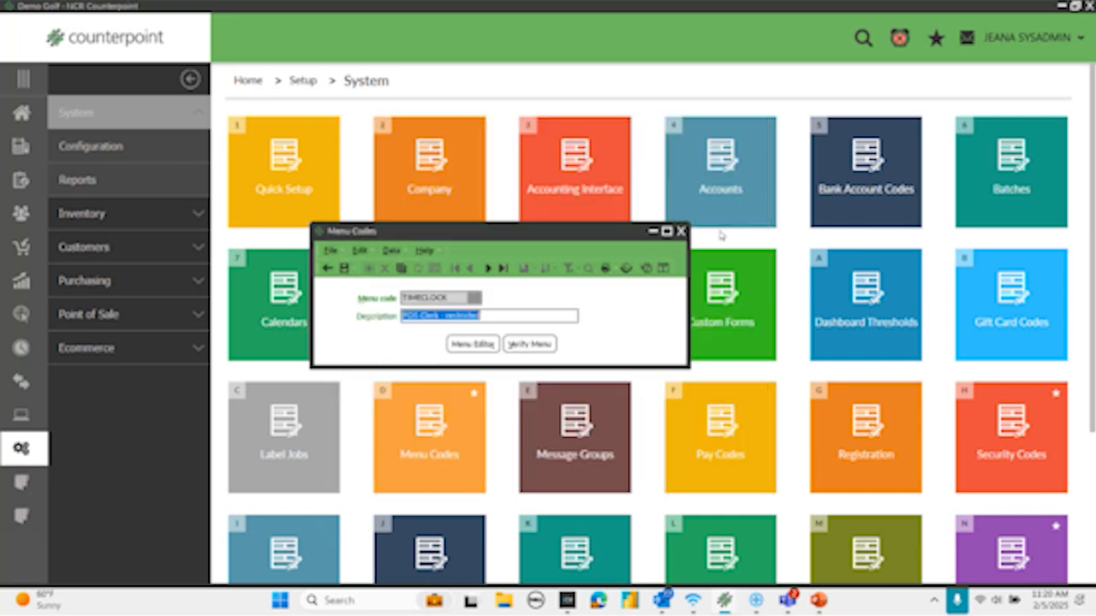
pyautogui.write('Time Cloc')
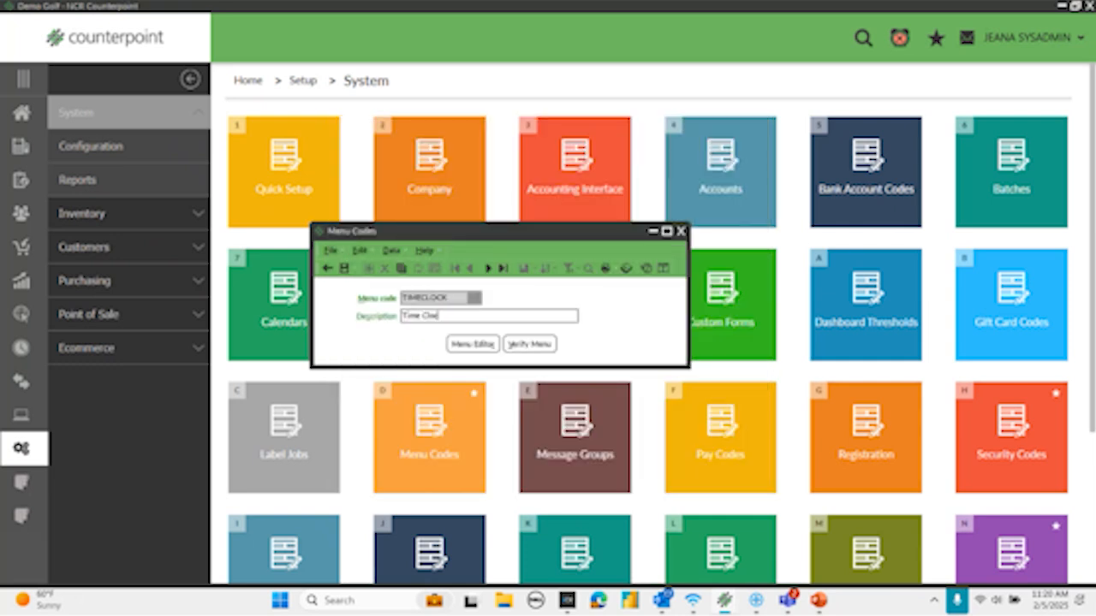
pyautogui.write('k Associates')
# - Open the Menu Editor for TIMECLOCK and delete the Point of Sale, Sales History, System and Receivings folders from the custom menu
pyautogui.click(484, 345)
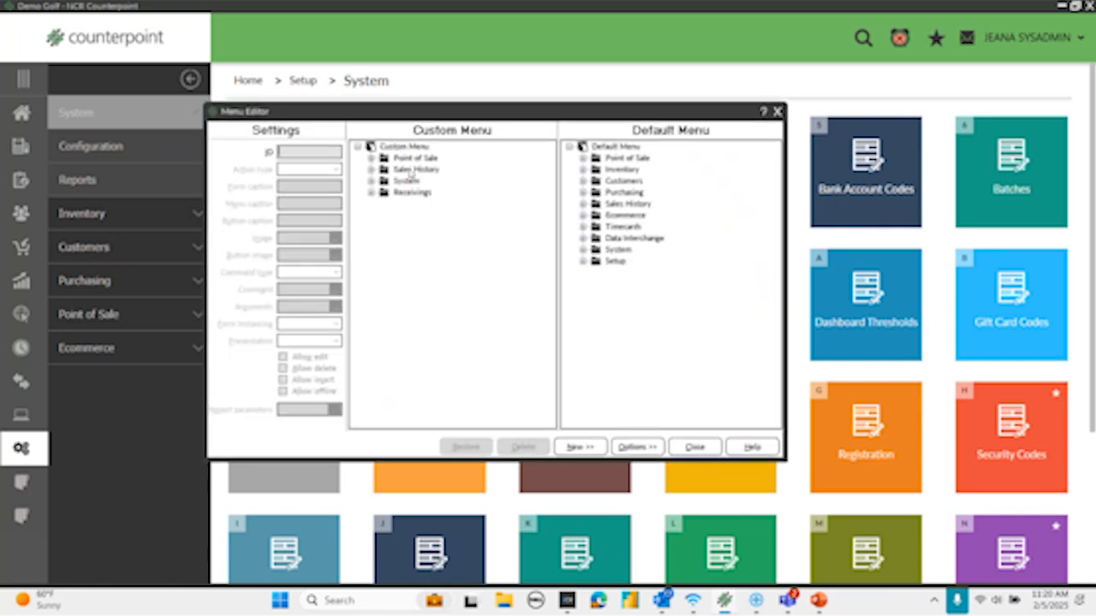
pyautogui.click(405, 158)
pyautogui.press('Delete')
pyautogui.press('Delete')
pyautogui.press('Delete')
pyautogui.press('Delete')
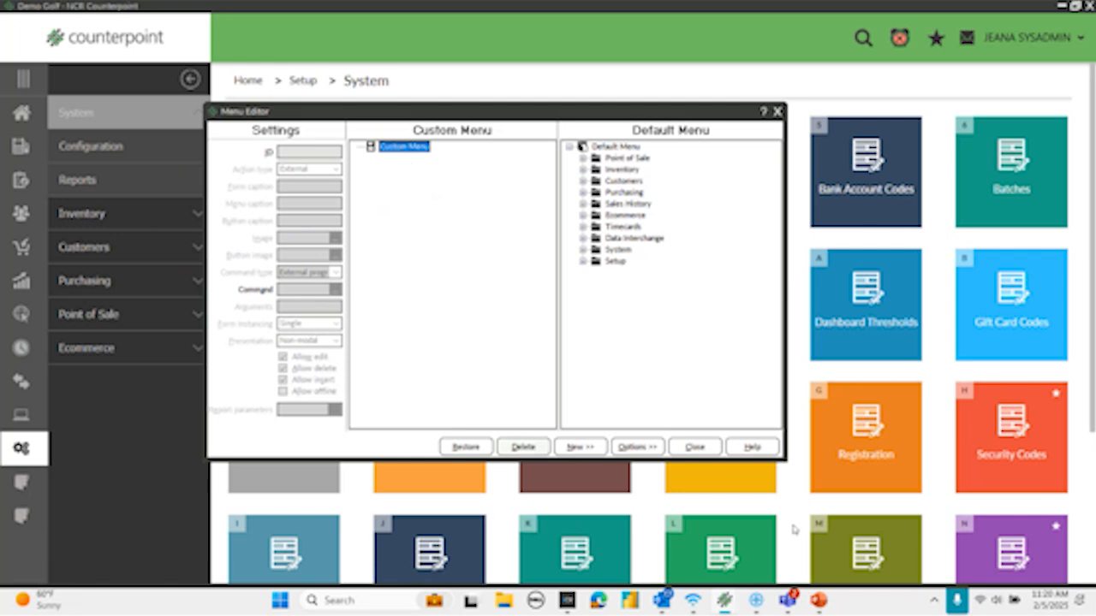
# - Add the default menu's Timecards folder to the custom menu and expand it to show its entries
pyautogui.moveTo(610, 228); pyautogui.dragTo(383, 148)
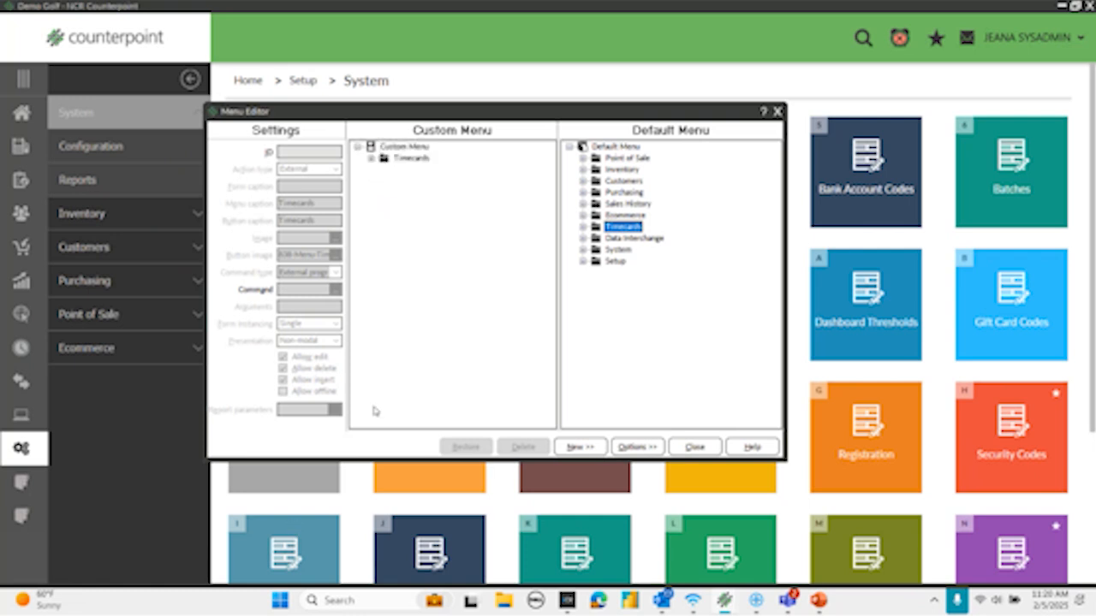
pyautogui.click(370, 159)
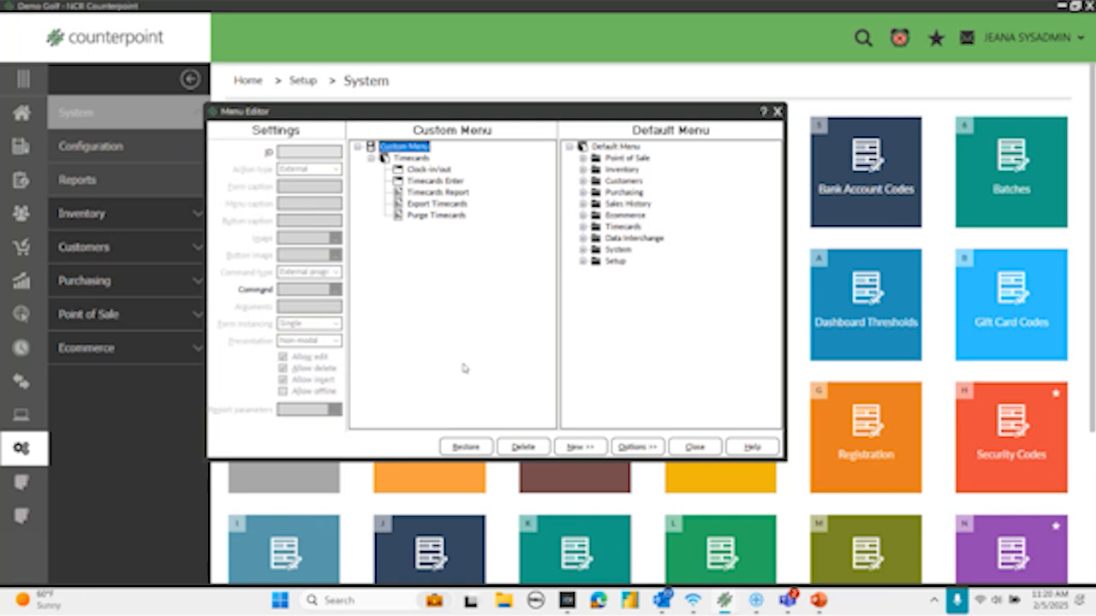
# - Delete the Timecards Enter, Timecards Report, Export Timecards and Purge Timecards entries from the custom menu's Timecards folder
pyautogui.click(425, 181)
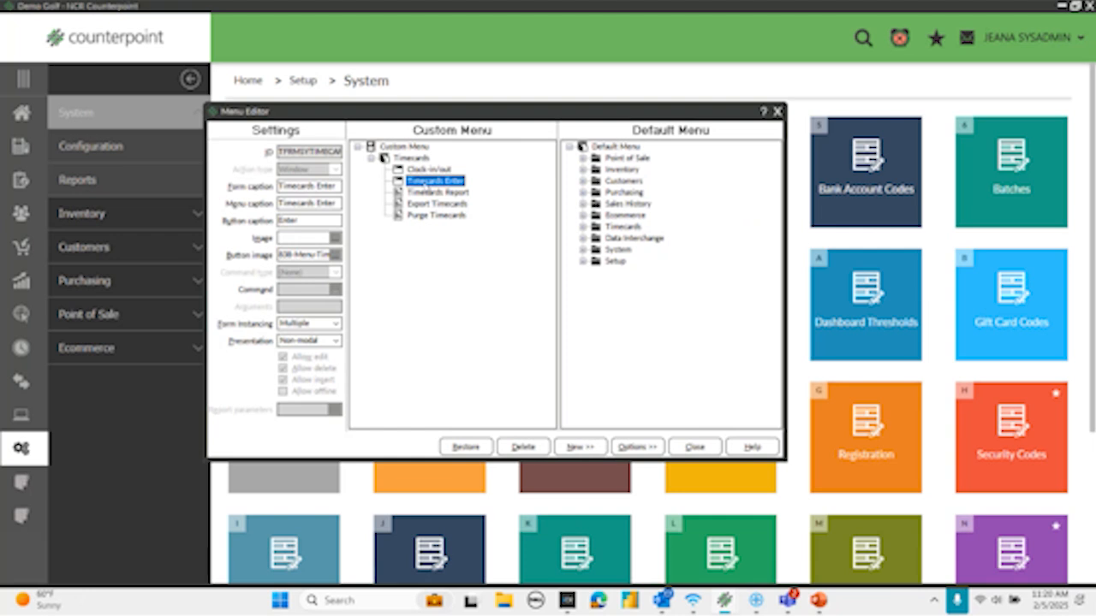
pyautogui.press('Delete')
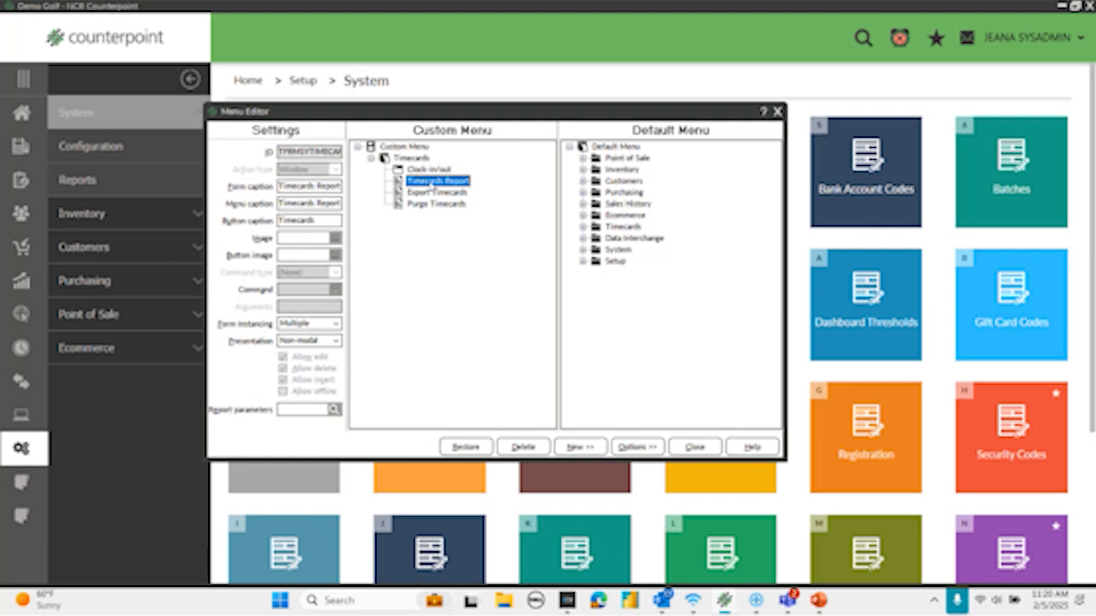
pyautogui.press('Delete')
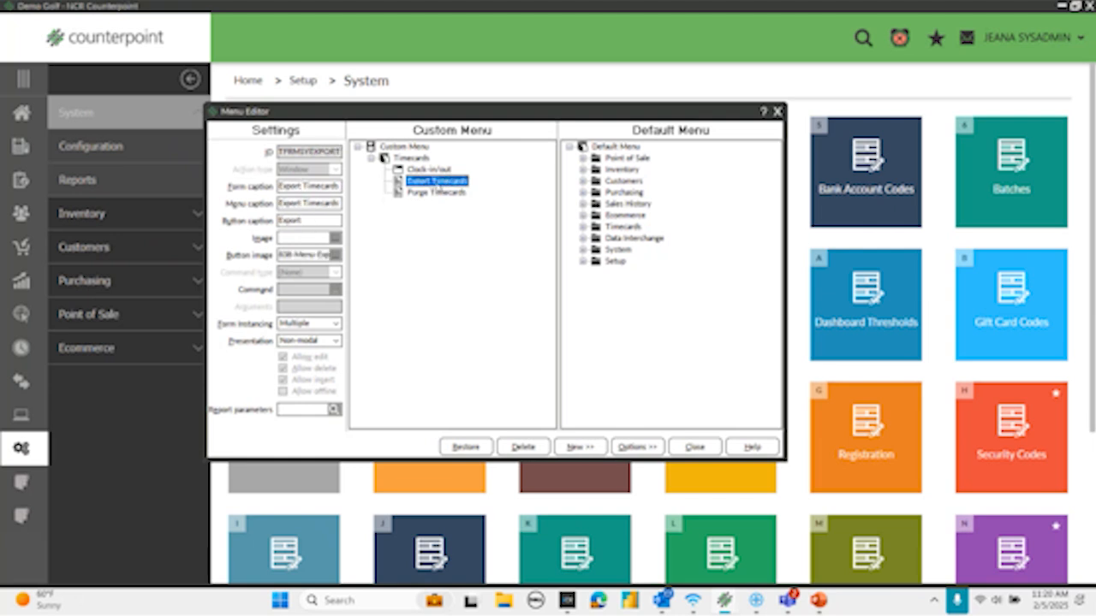
pyautogui.press('Delete')
pyautogui.press('Delete')
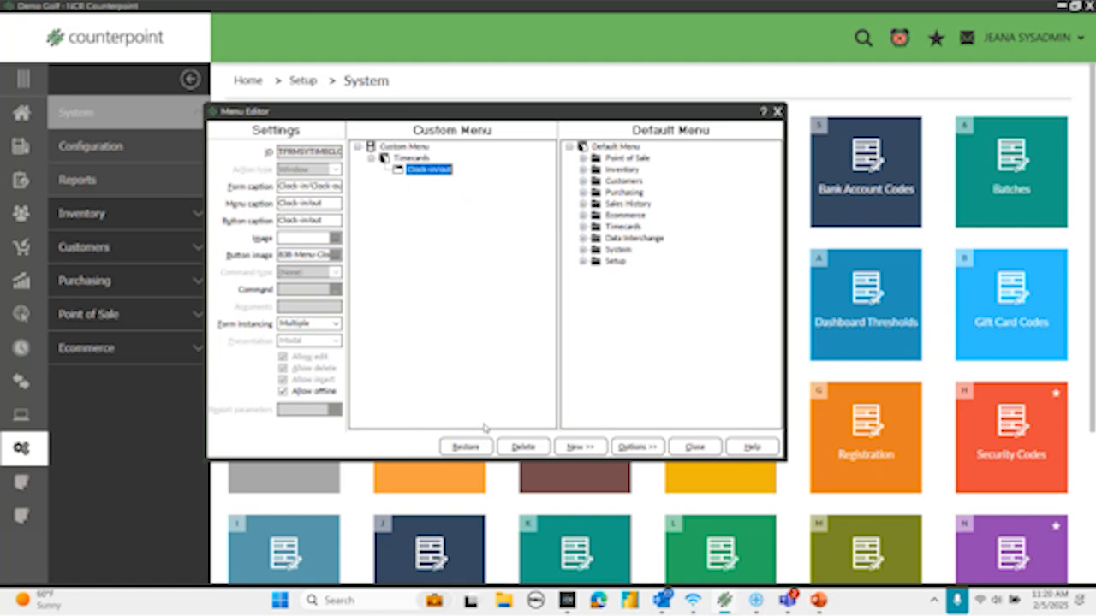
# - Close the Menu Editor with its changes saved and close the Menu Codes window
pyautogui.click(694, 447)
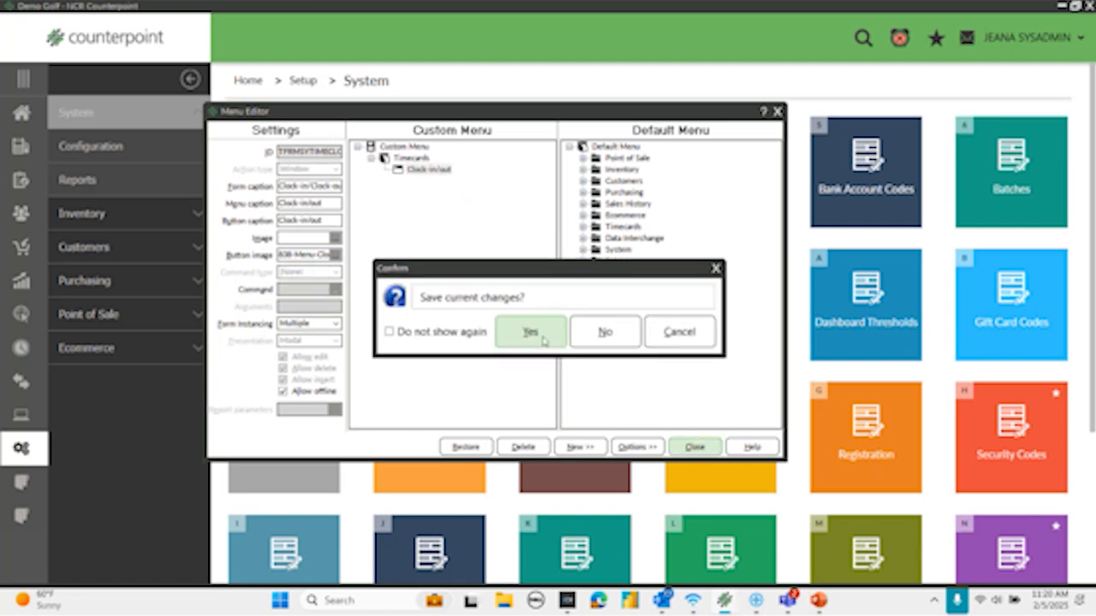
pyautogui.click(534, 334)
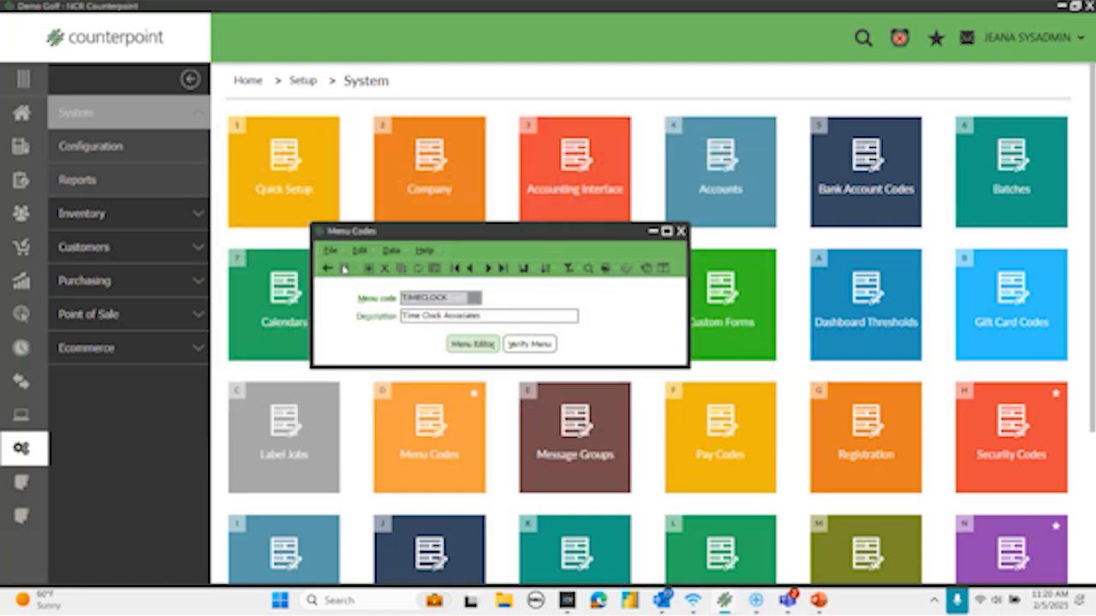
pyautogui.click(682, 232)
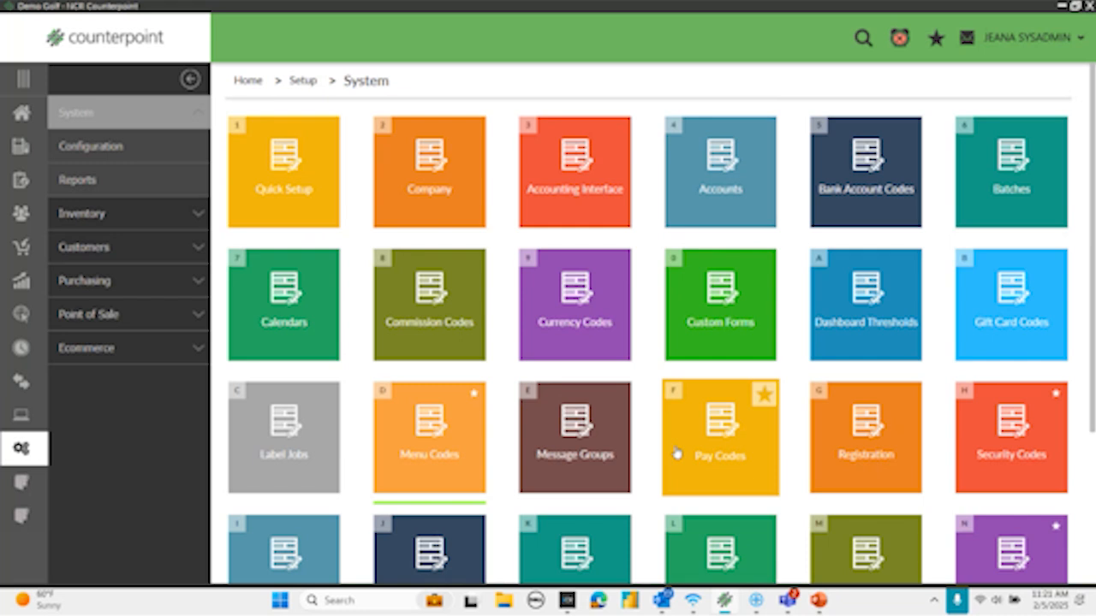
# - Open the system Security Codes setup and create a security code named TIMECLOCK by copying the POS code
pyautogui.click(1014, 440)
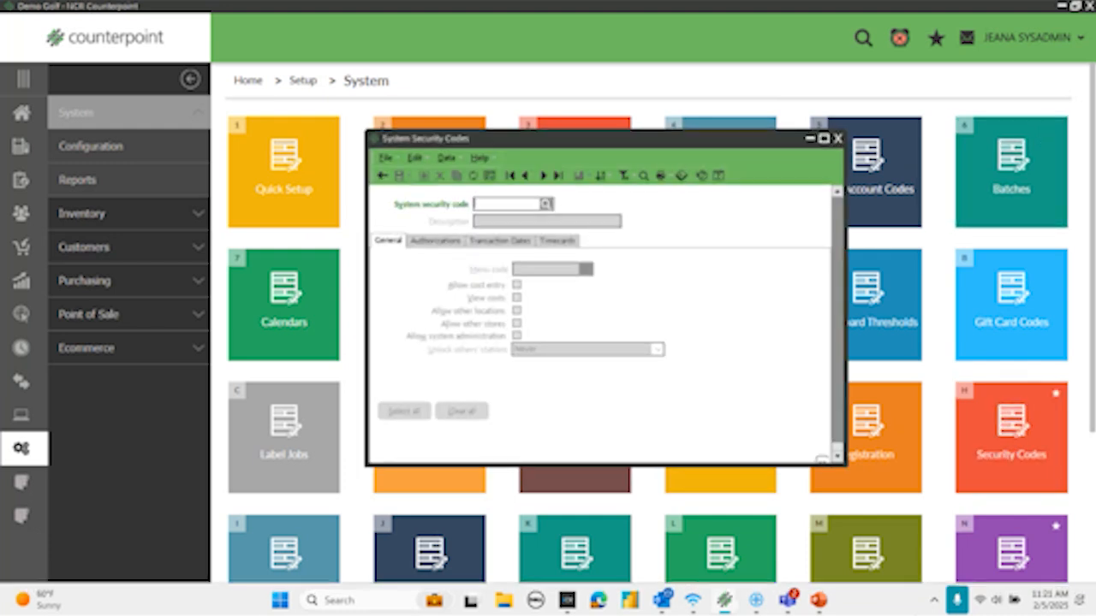
pyautogui.write('TIMECLOCK')
pyautogui.press('Tab')
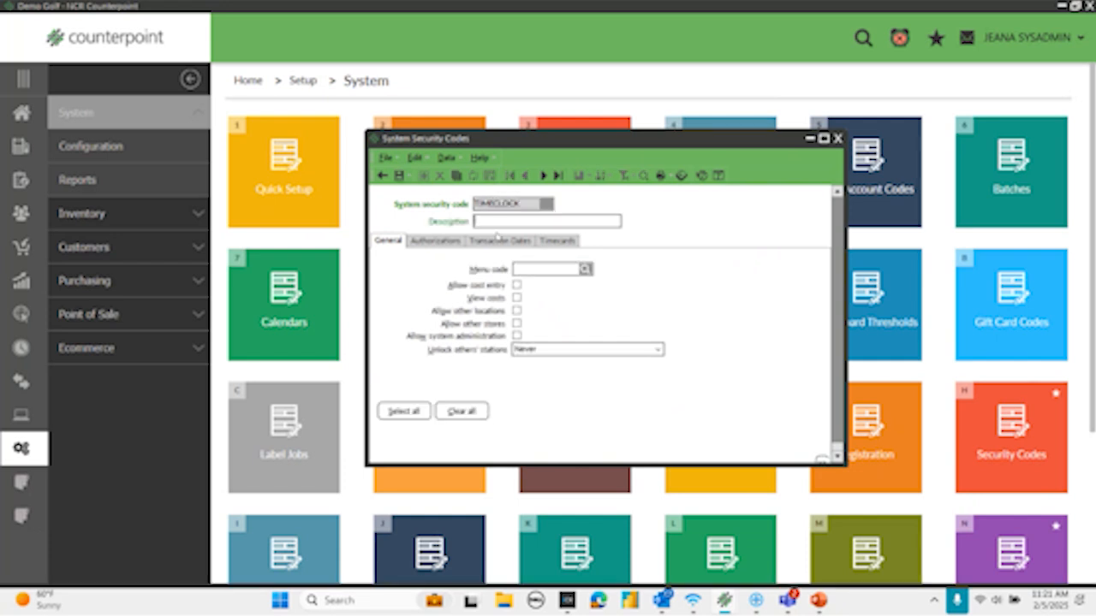
pyautogui.click(456, 175)
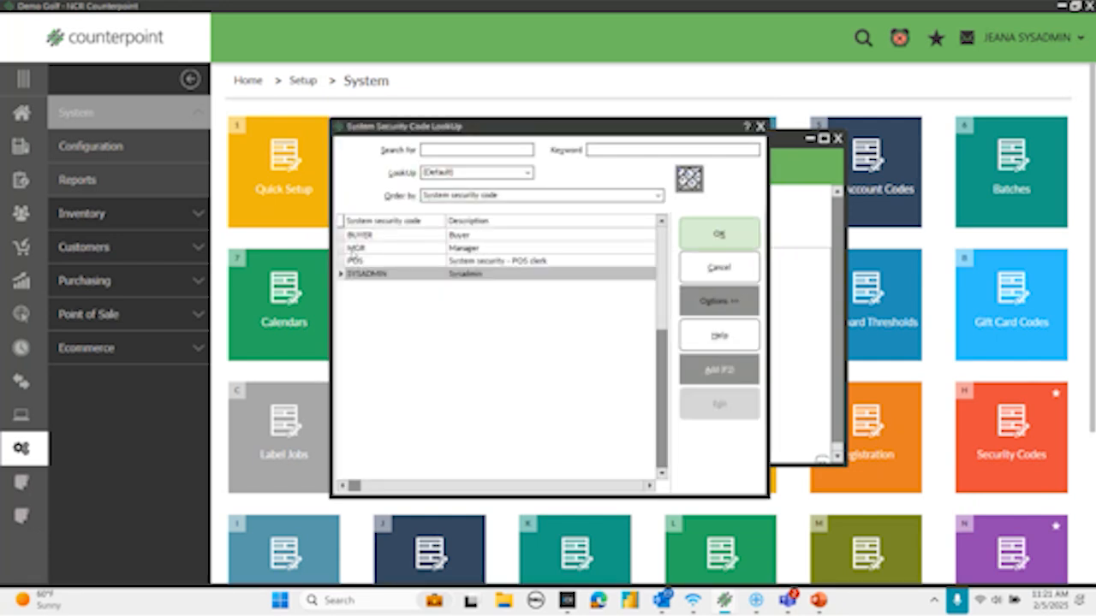
pyautogui.click(351, 262)
pyautogui.click(714, 233)
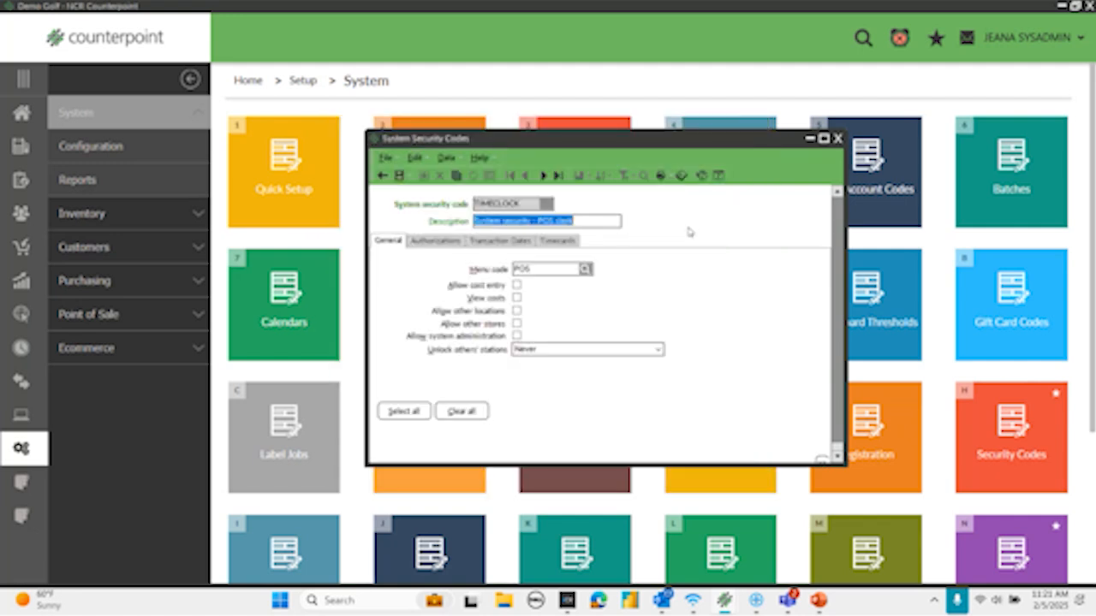
# - Assign the TIMECLOCK menu code to the security code and clear all of its authorizations
pyautogui.click(584, 269)
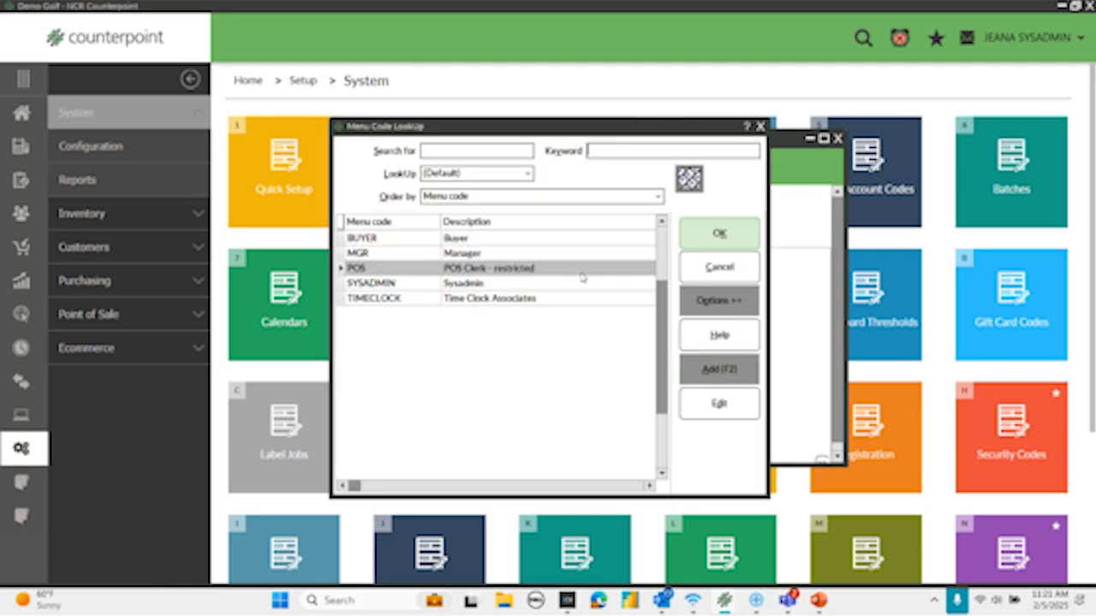
pyautogui.click(363, 299)
pyautogui.click(721, 235)
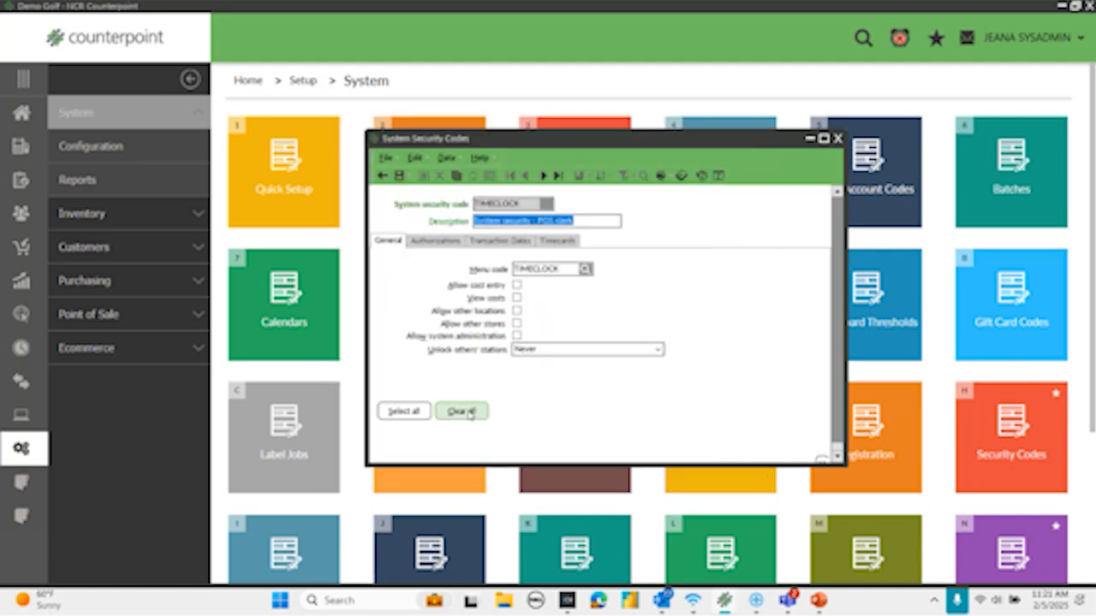
pyautogui.click(433, 241)
pyautogui.click(453, 462)
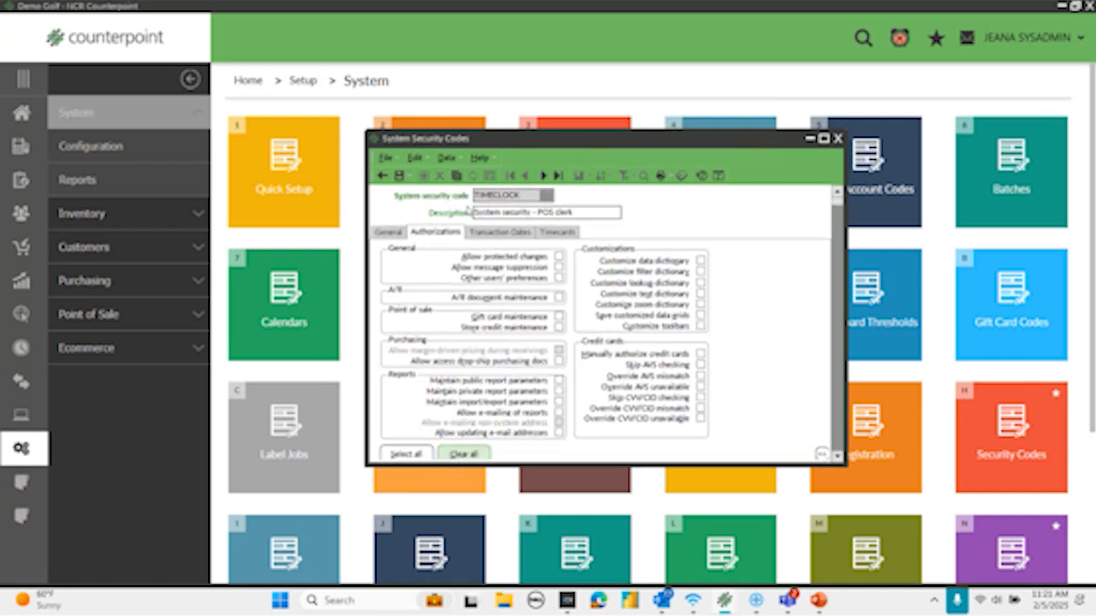
# - Turn off the timecard prompts for clock-in at login and clock-out at logout, then save and close the TIMECLOCK security code
pyautogui.click(546, 233)
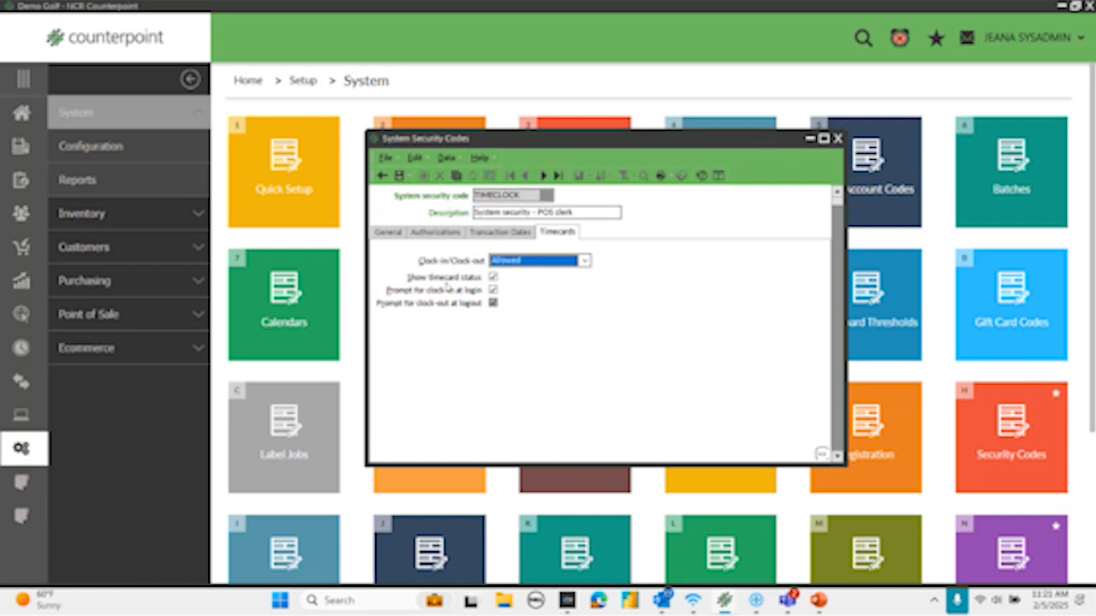
pyautogui.click(494, 292)
pyautogui.click(493, 290)
pyautogui.click(493, 304)
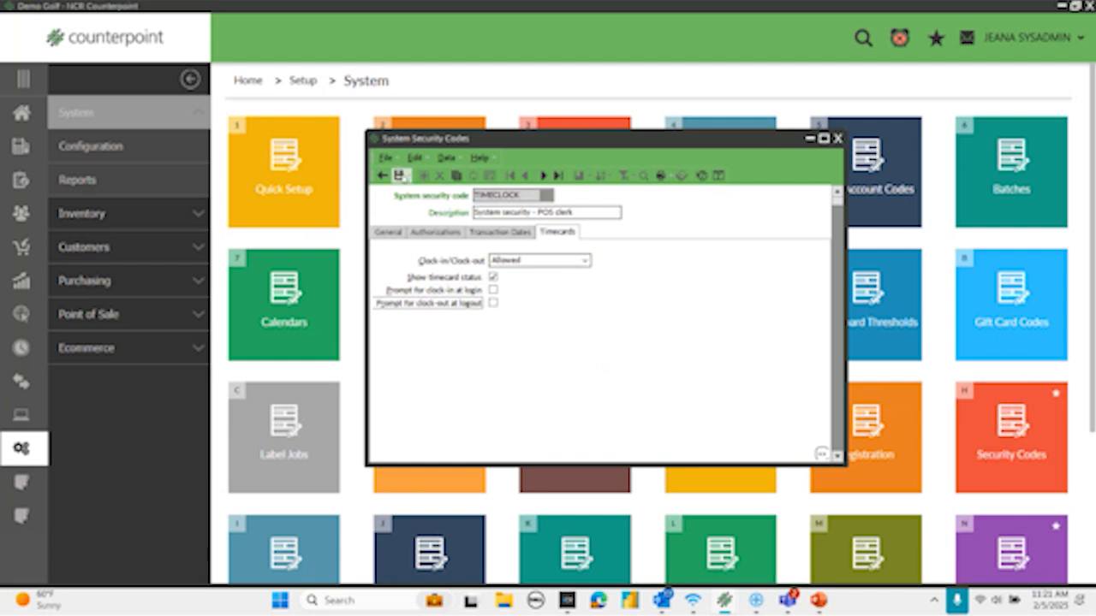
pyautogui.click(400, 176)
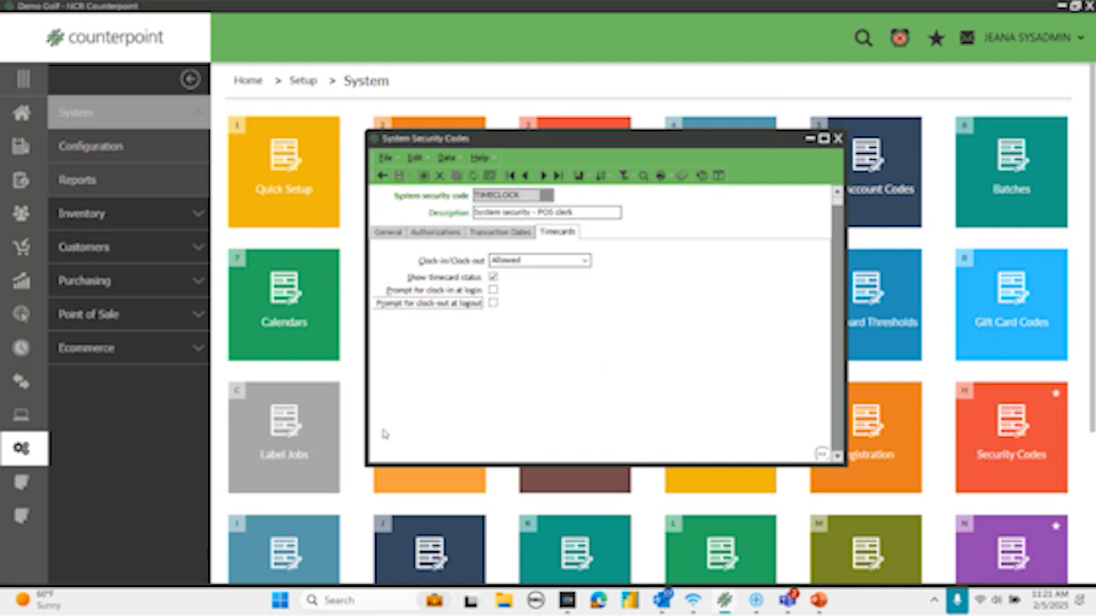
pyautogui.click(838, 138)
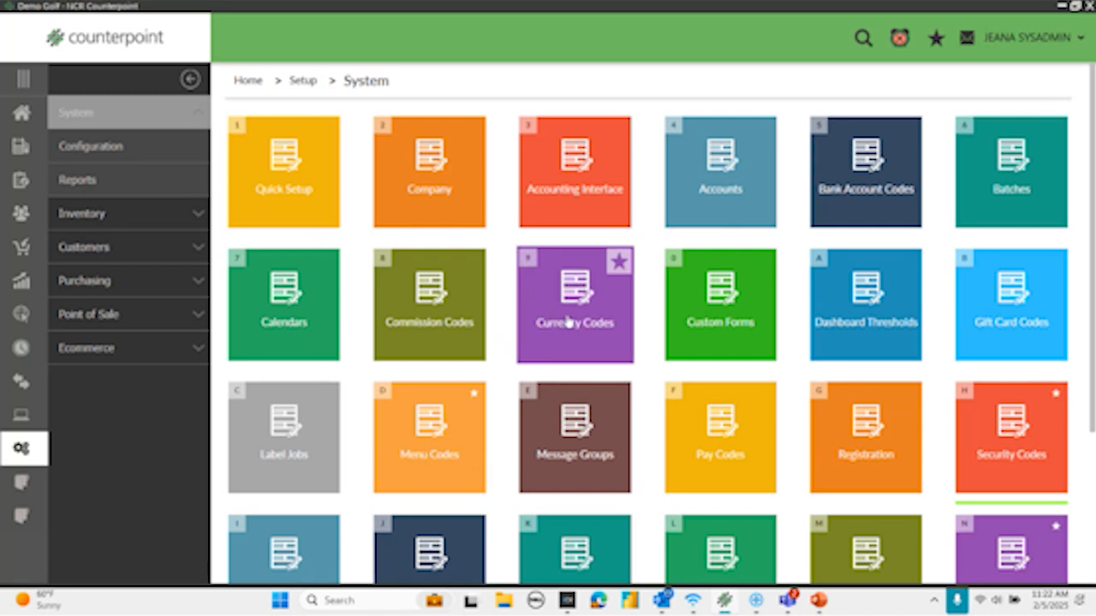
# - Open the Users setup and start a new user, entering the associate's user ID and full name
pyautogui.scroll(-1, 982, 463)
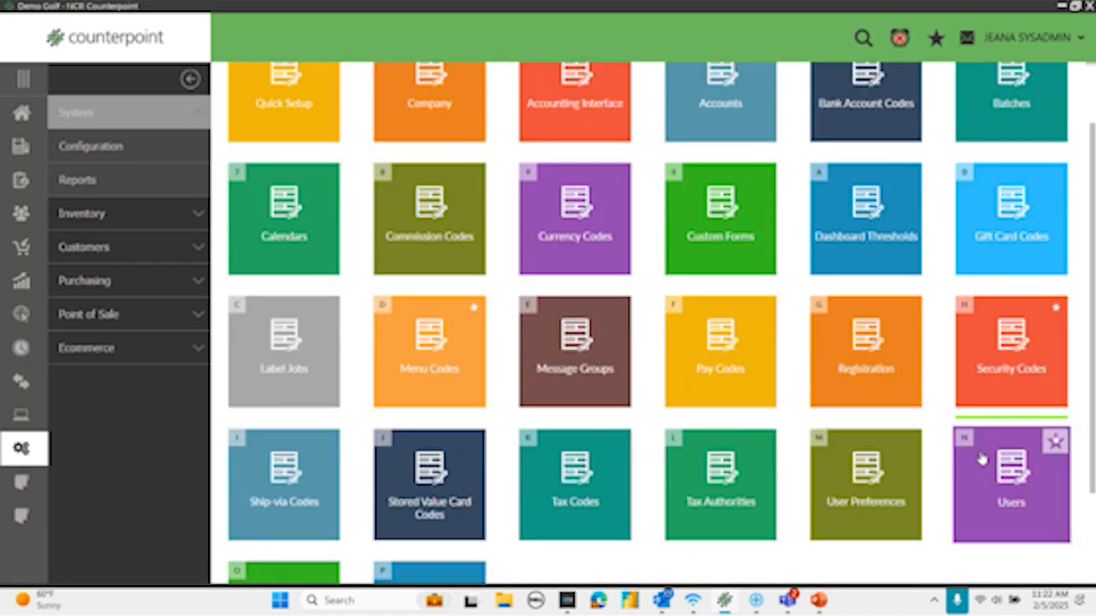
pyautogui.click(991, 509)
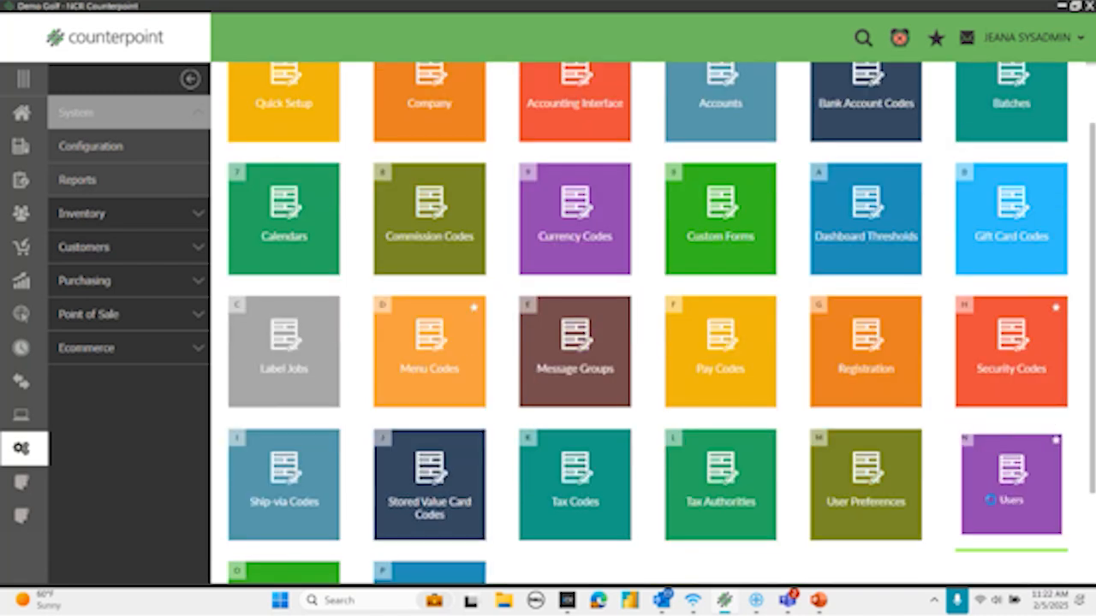
pyautogui.write('SALLY')
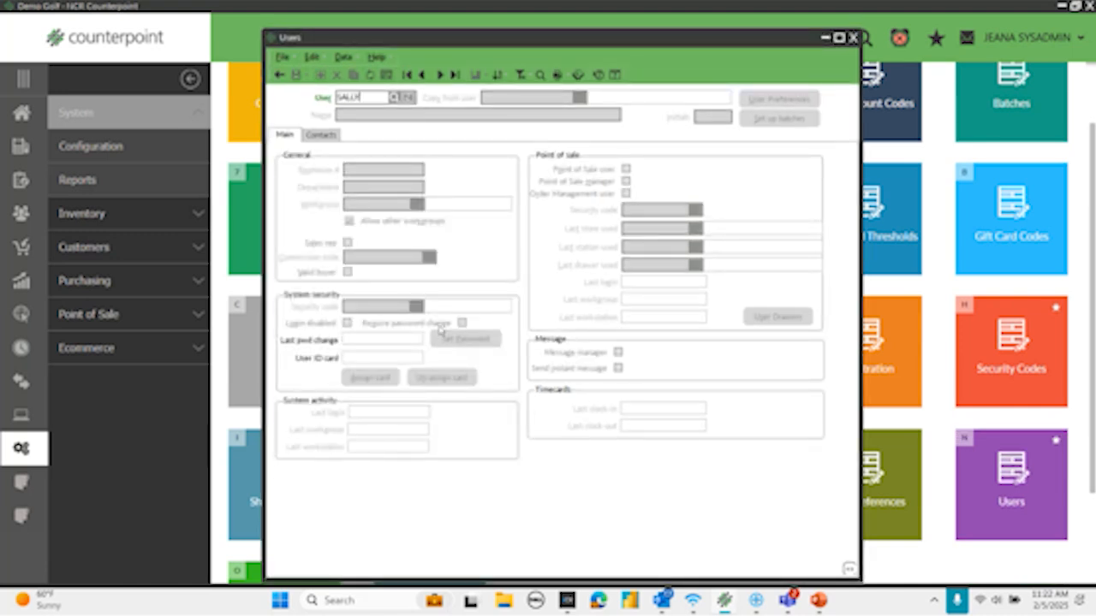
pyautogui.press('Tab')
pyautogui.write('Sally Smith')
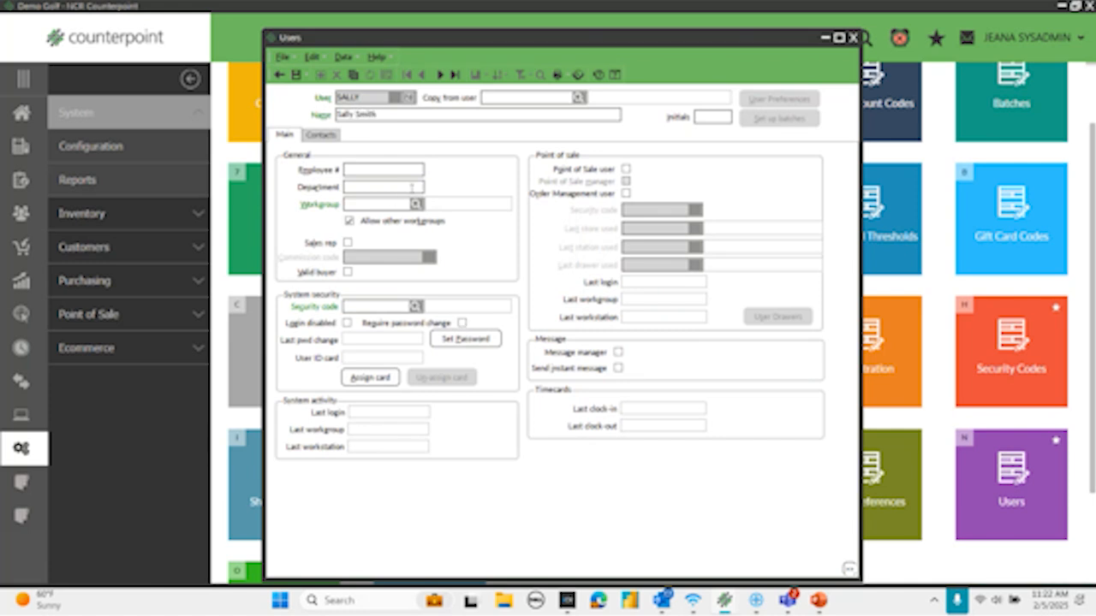
# - Assign the new user to workgroup 1 with the TIMECLOCK system security code and save the record
pyautogui.click(416, 204)
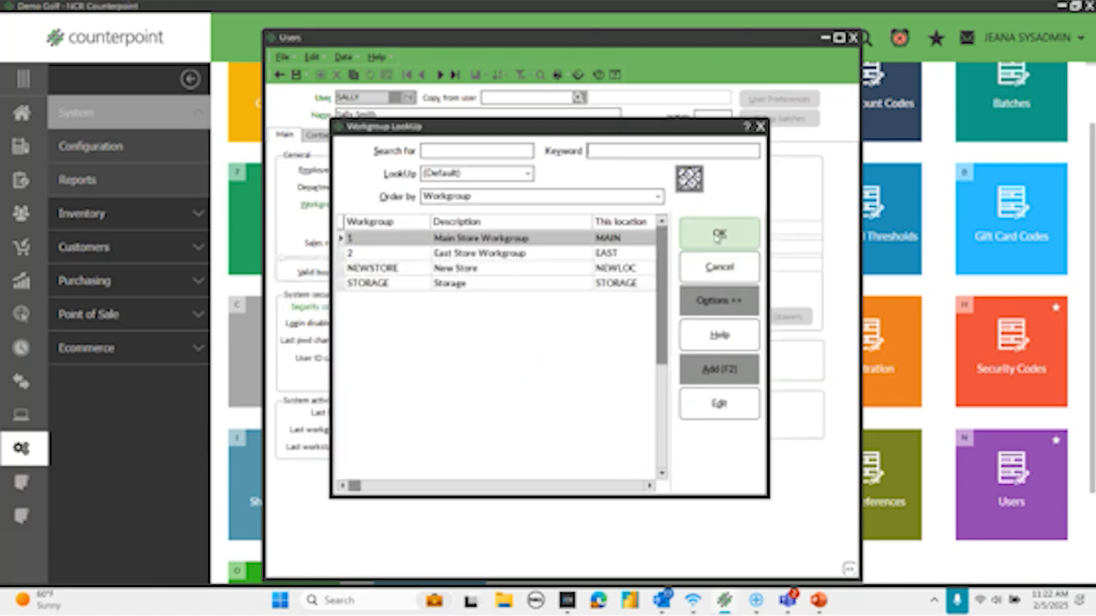
pyautogui.click(705, 234)
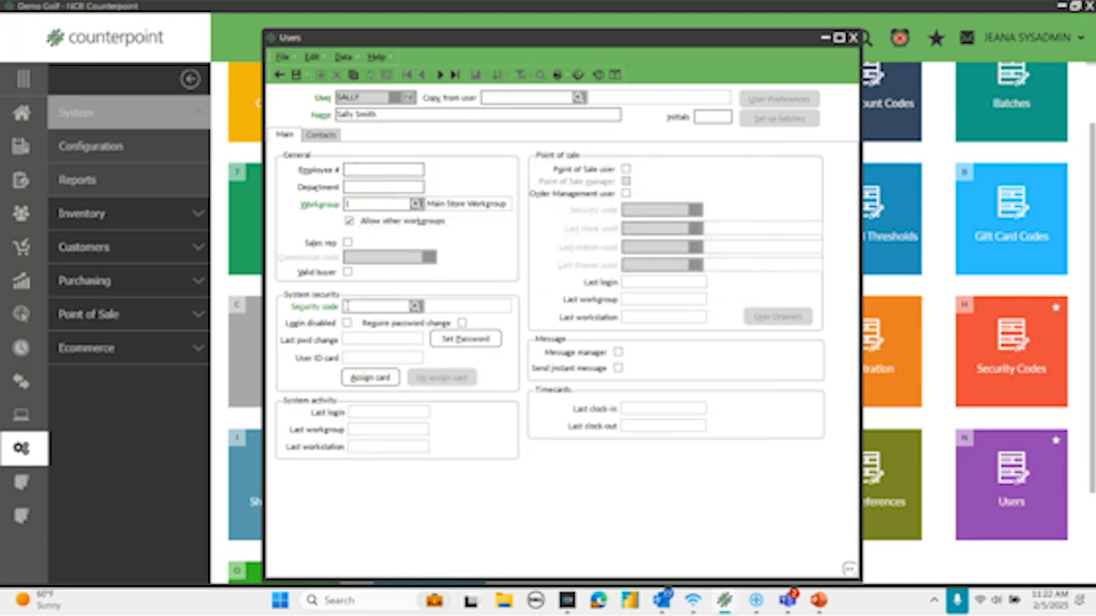
pyautogui.click(415, 307)
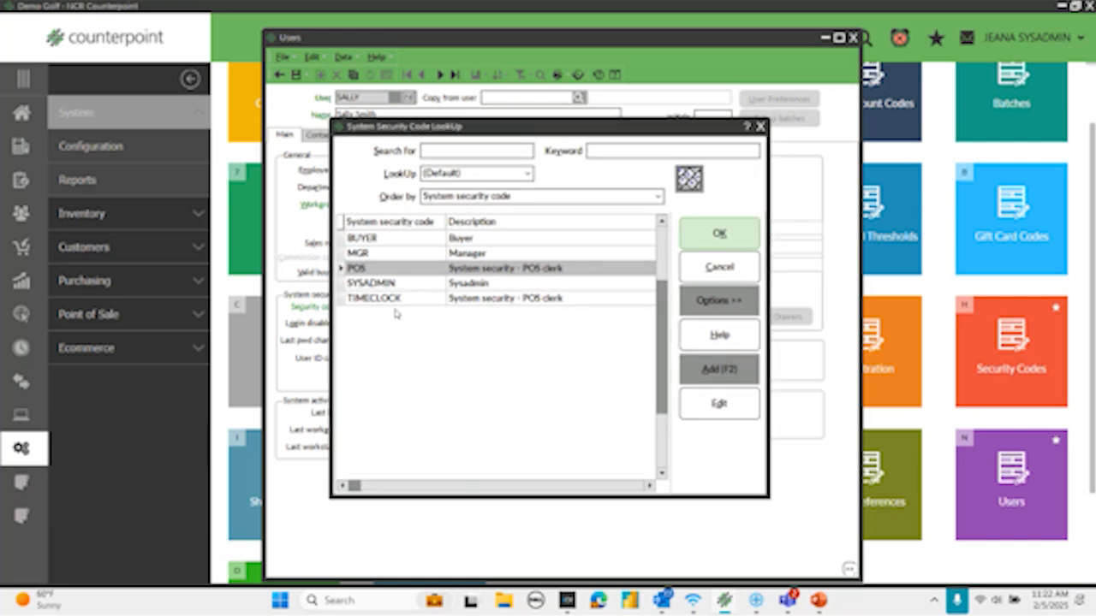
pyautogui.click(372, 298)
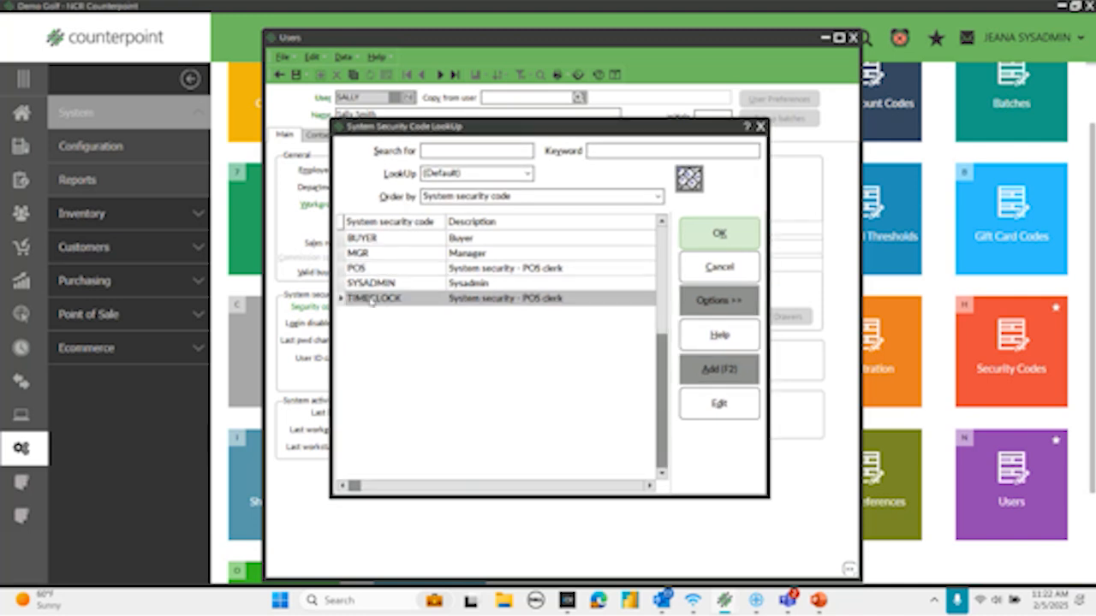
pyautogui.click(743, 242)
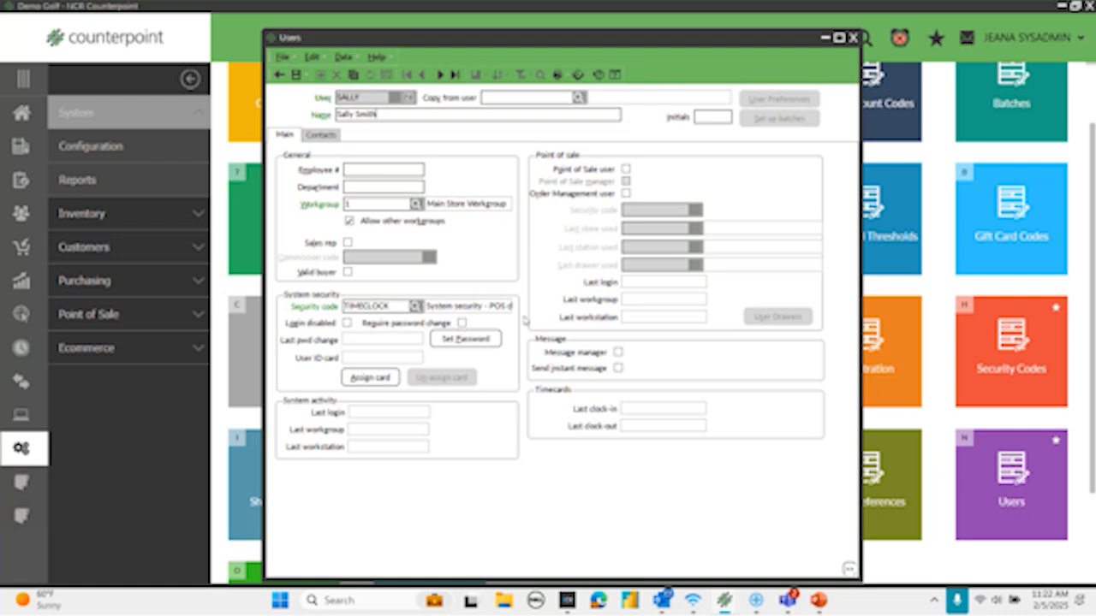
pyautogui.click(295, 76)
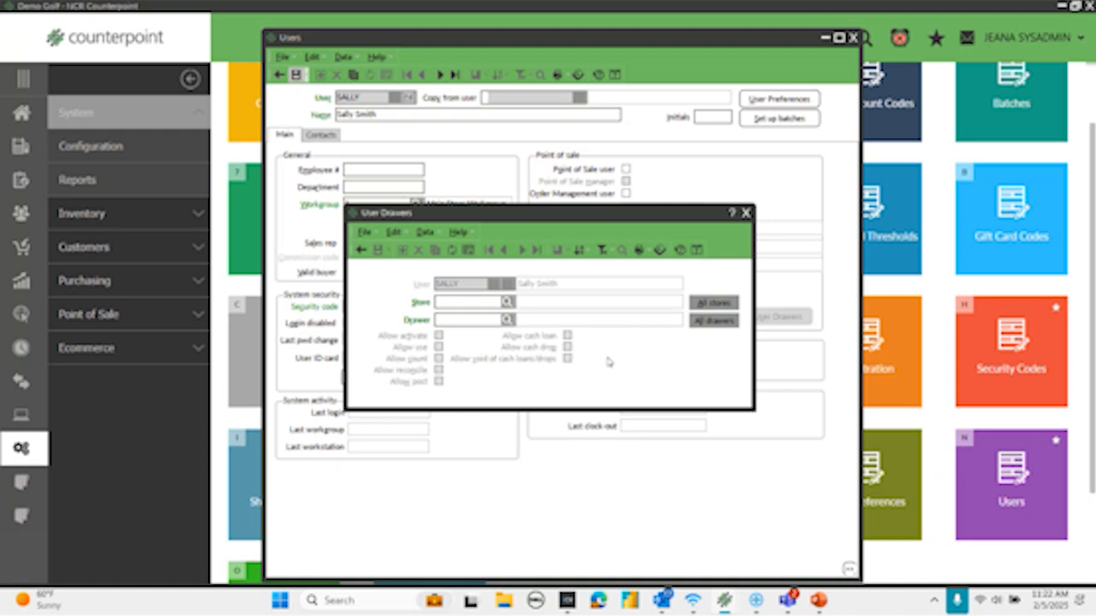
pyautogui.click(717, 304)
pyautogui.click(716, 321)
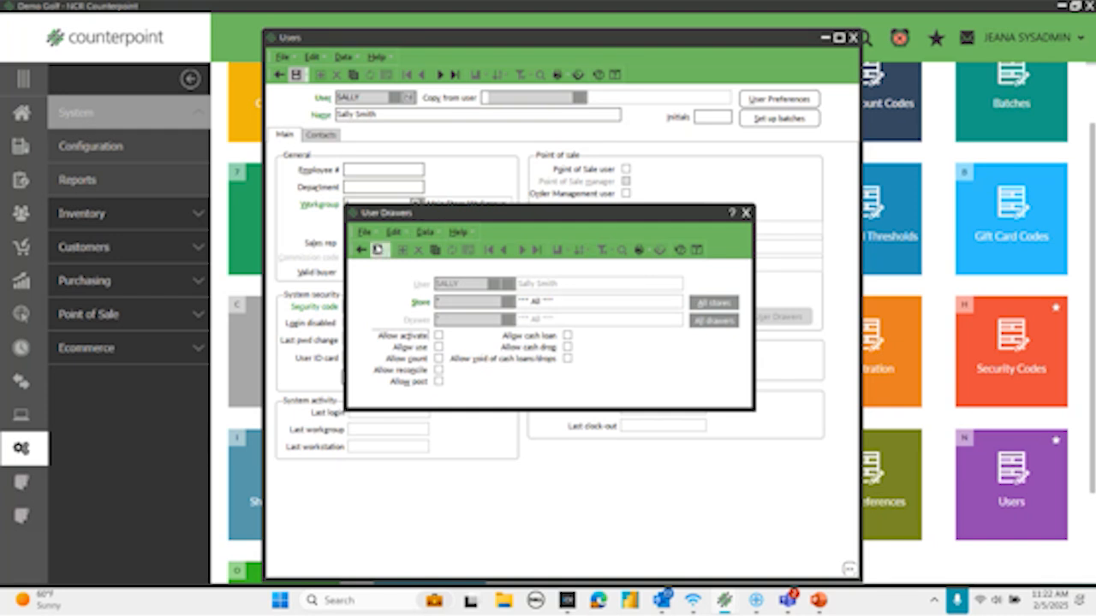
pyautogui.click(361, 249)
pyautogui.click(621, 335)
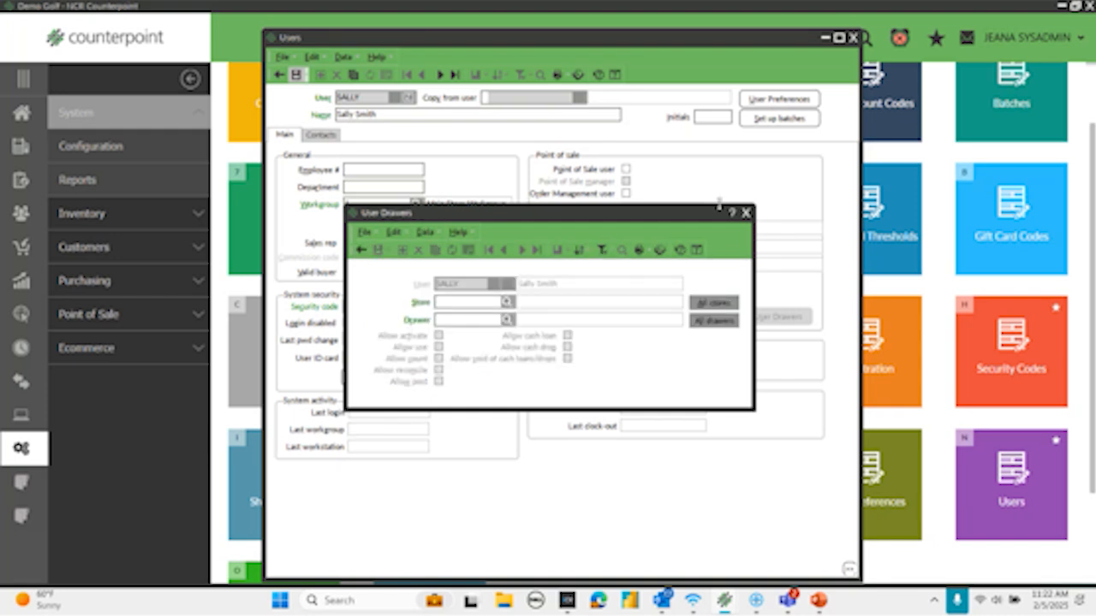
# - Close the User Drawers dialog without assigning drawers and close the Users window
pyautogui.click(748, 213)
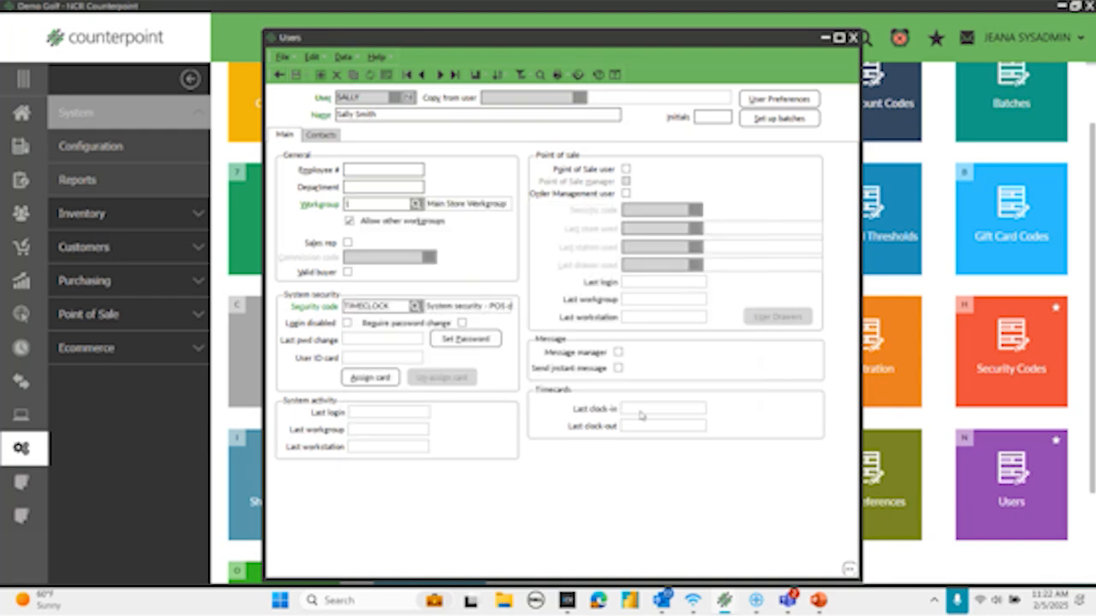
pyautogui.click(852, 39)
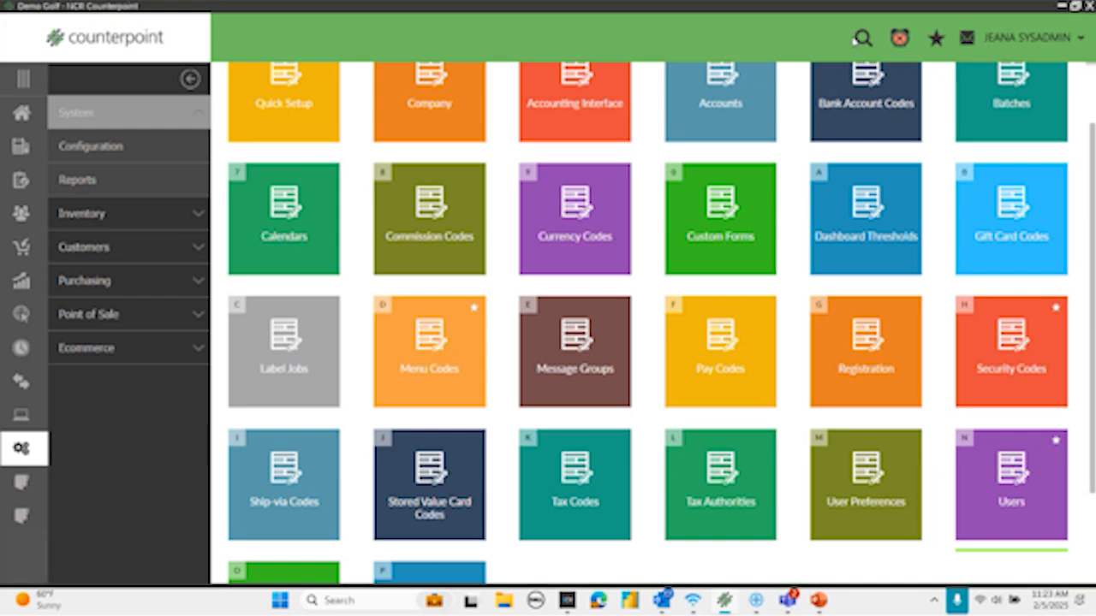
# - Open the Menu Codes setup and create a menu code named ASST MGR by copying the MGR code
pyautogui.click(420, 361)
pyautogui.write('ASST MGR')
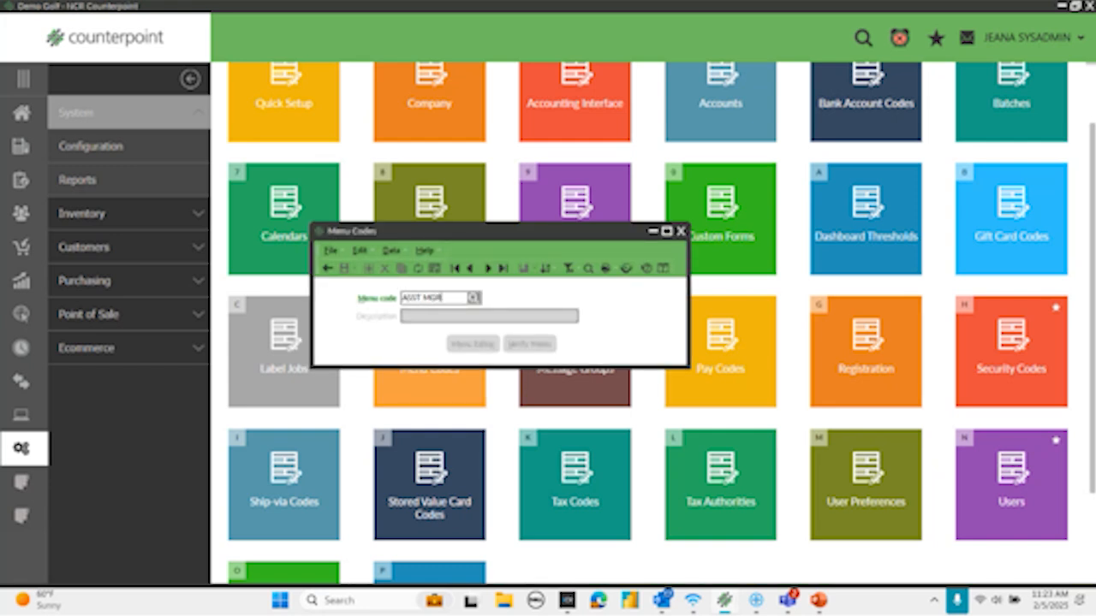
pyautogui.press('Tab')
pyautogui.click(401, 268)
pyautogui.click(358, 248)
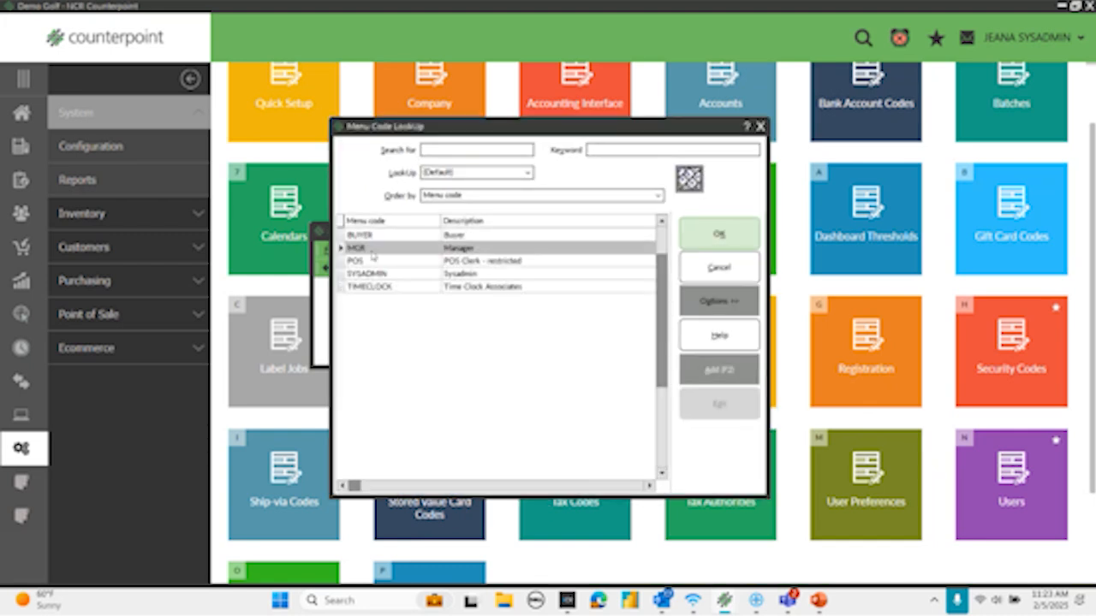
pyautogui.click(718, 236)
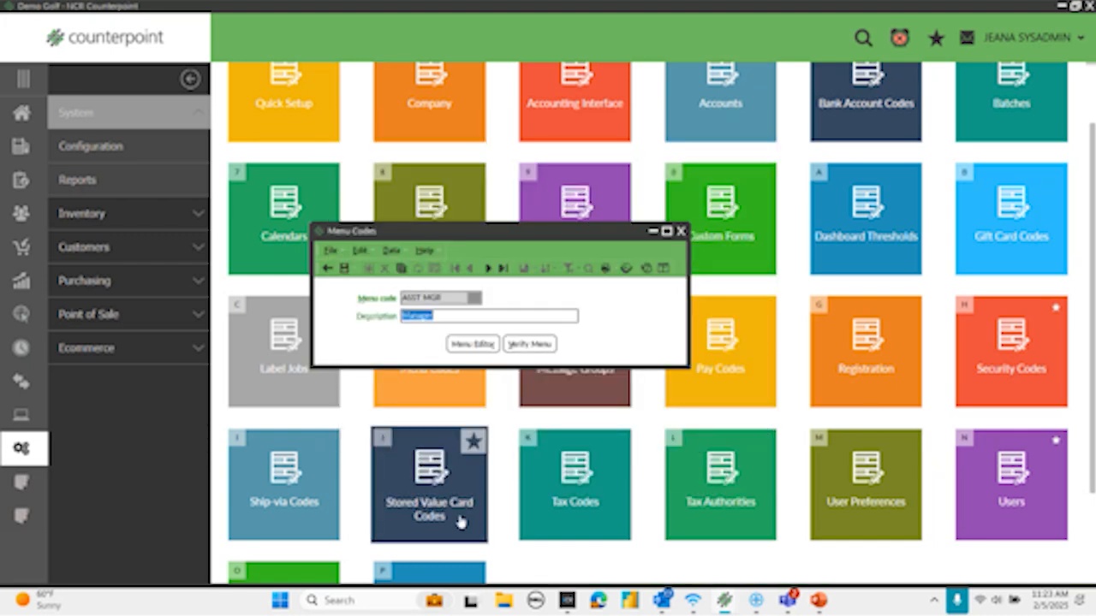
# - Set the new menu code's description to Asst Mgr and open its menu for editing
pyautogui.write('Asst Mgr')
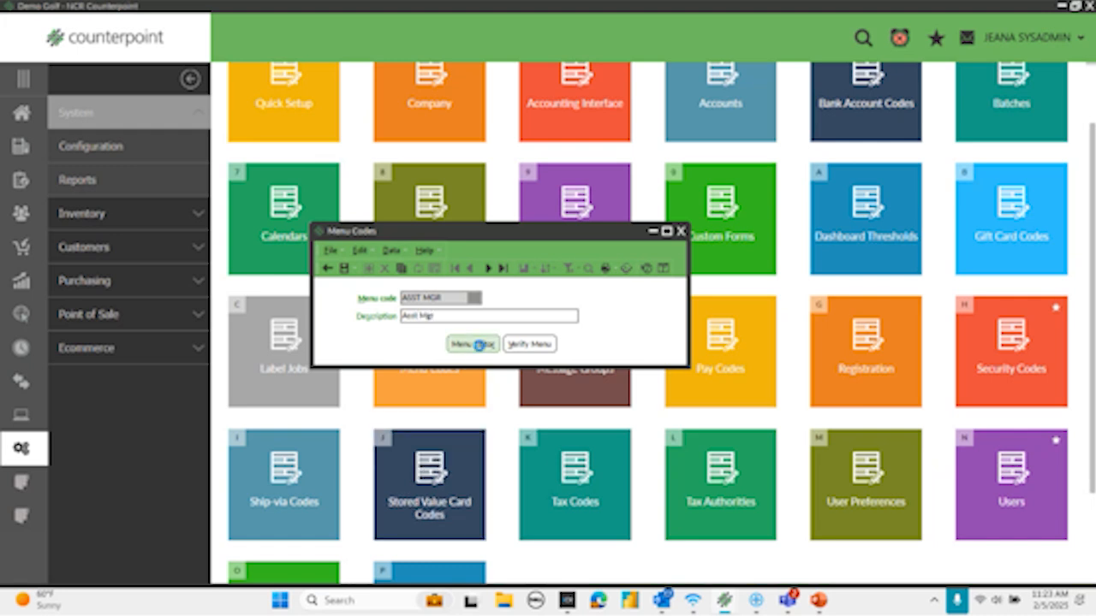
pyautogui.click(481, 345)
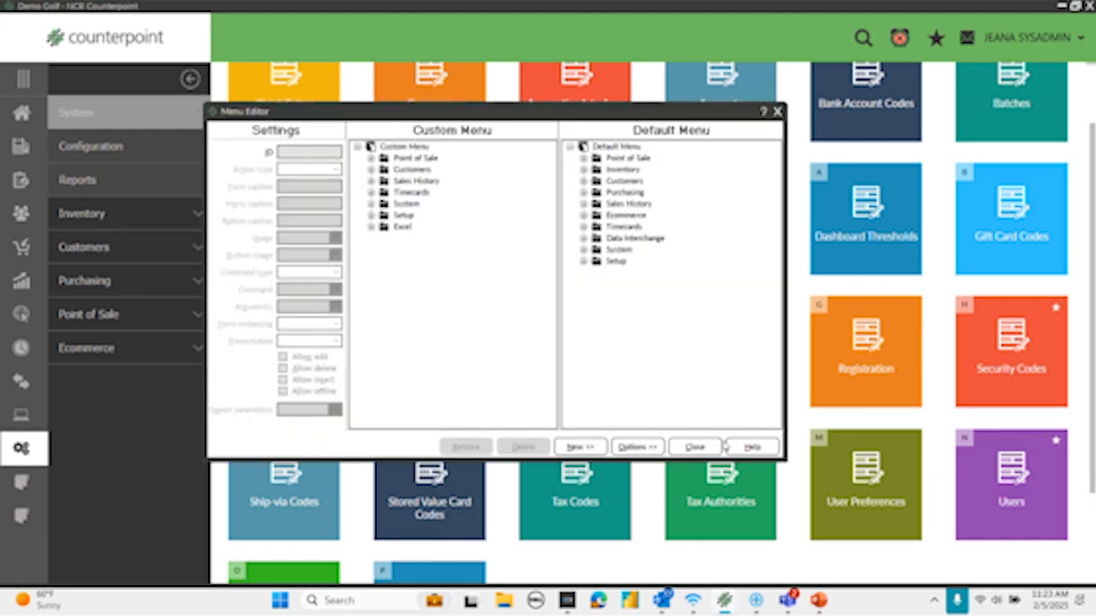
# - Delete the Excel and Setup folders from the ASST MGR custom menu
pyautogui.click(402, 228)
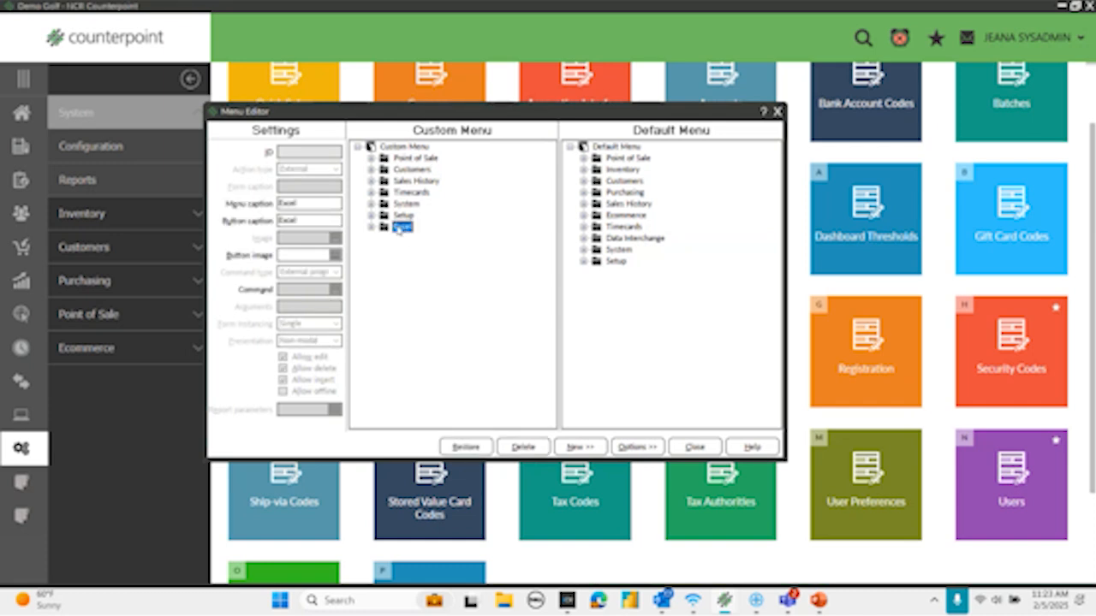
pyautogui.press('Delete')
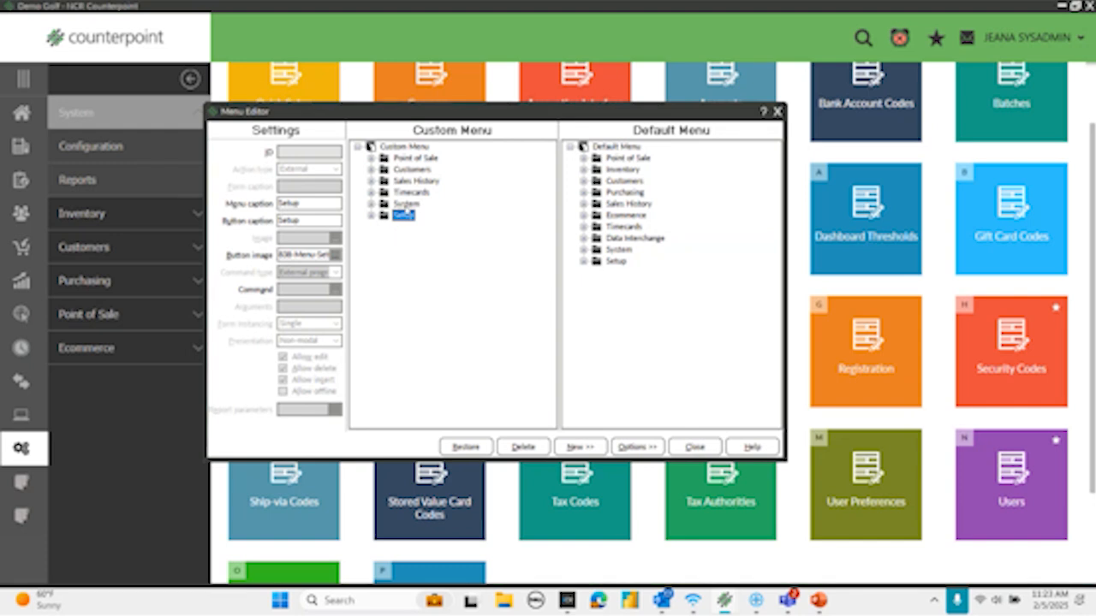
pyautogui.click(370, 217)
pyautogui.click(403, 216)
pyautogui.click(371, 217)
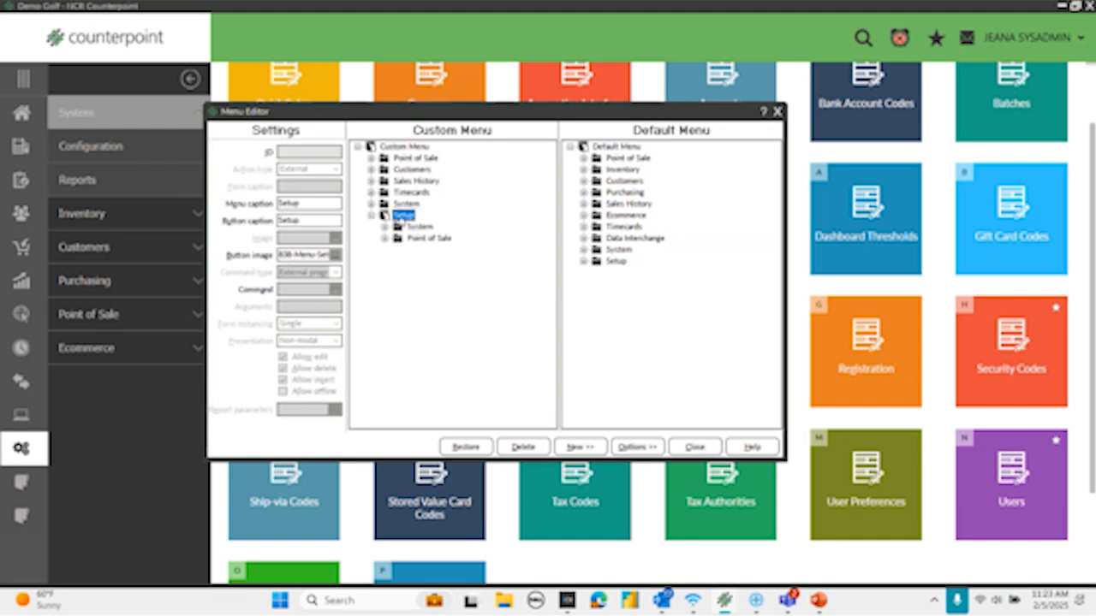
pyautogui.press('Delete')
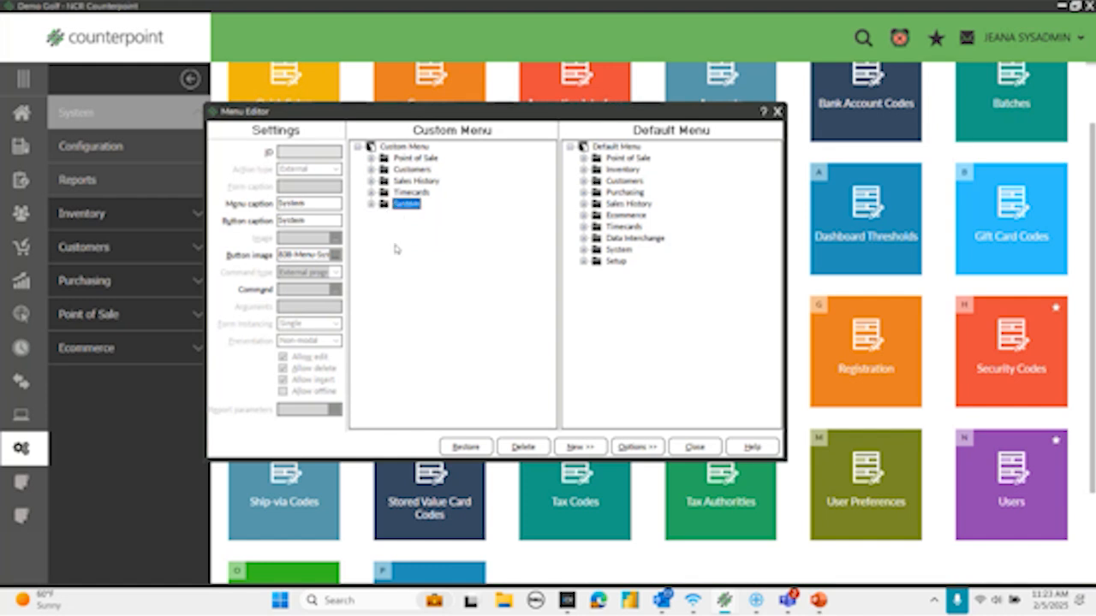
# - Examine the remaining System, Timecards and Sales History entries in the custom menu, including the sales history reports
pyautogui.click(371, 205)
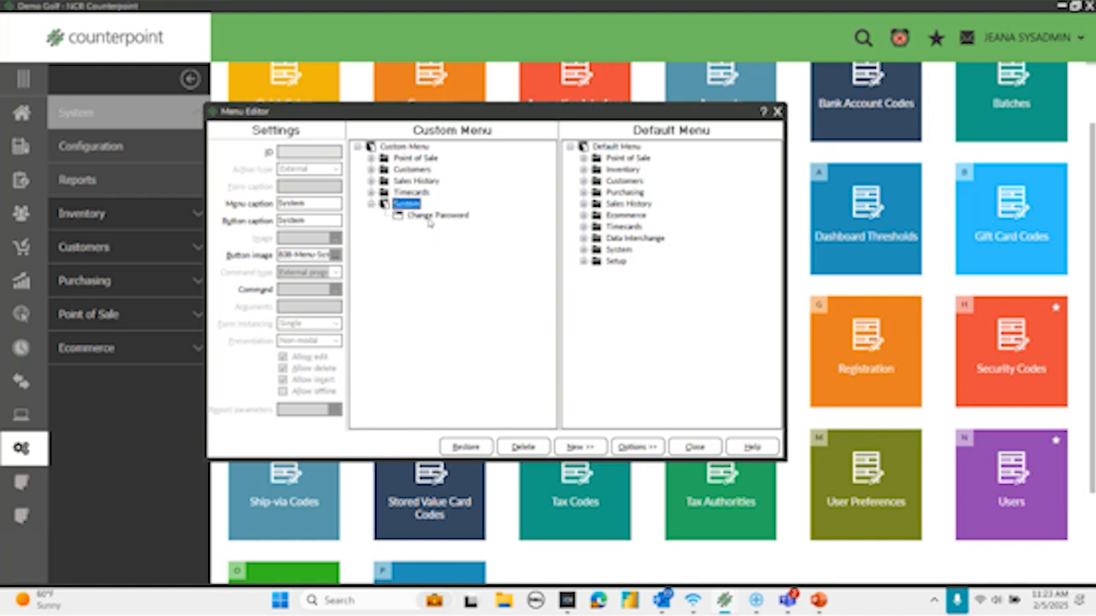
pyautogui.click(372, 192)
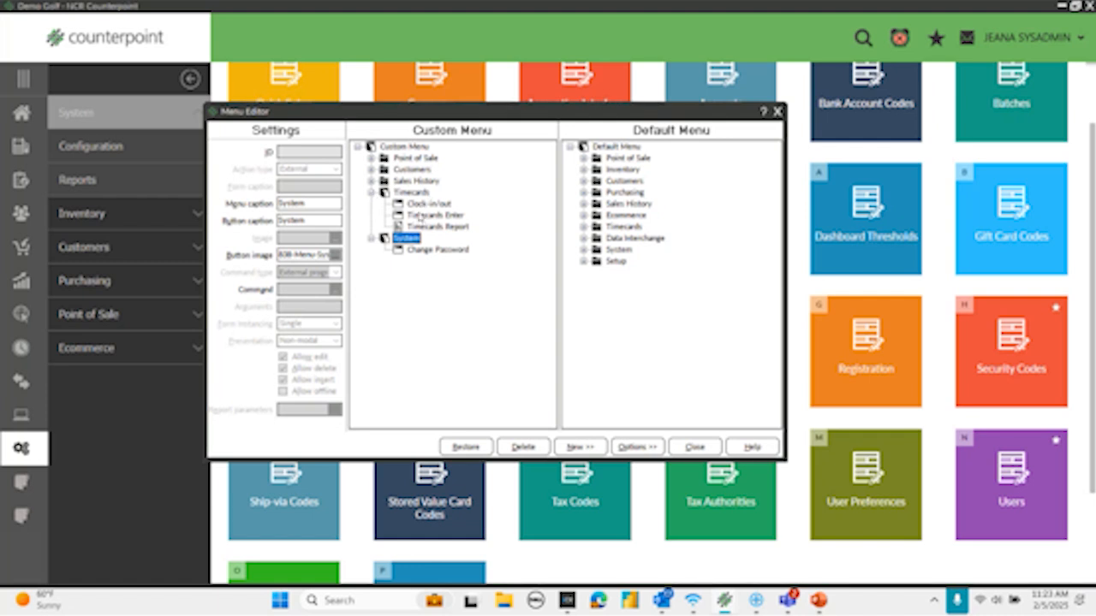
pyautogui.click(371, 181)
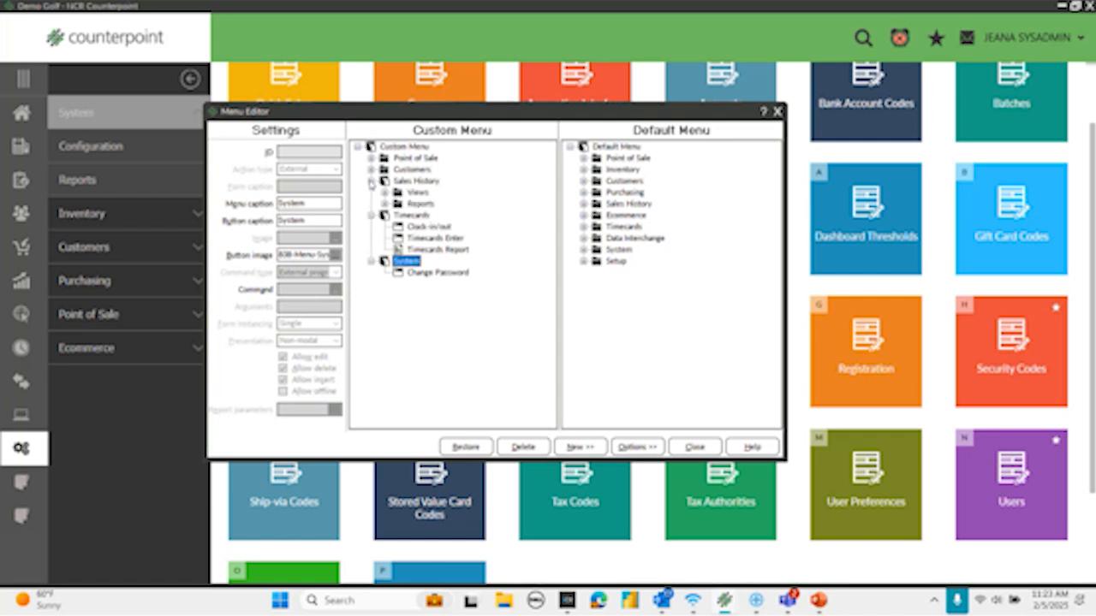
pyautogui.click(384, 204)
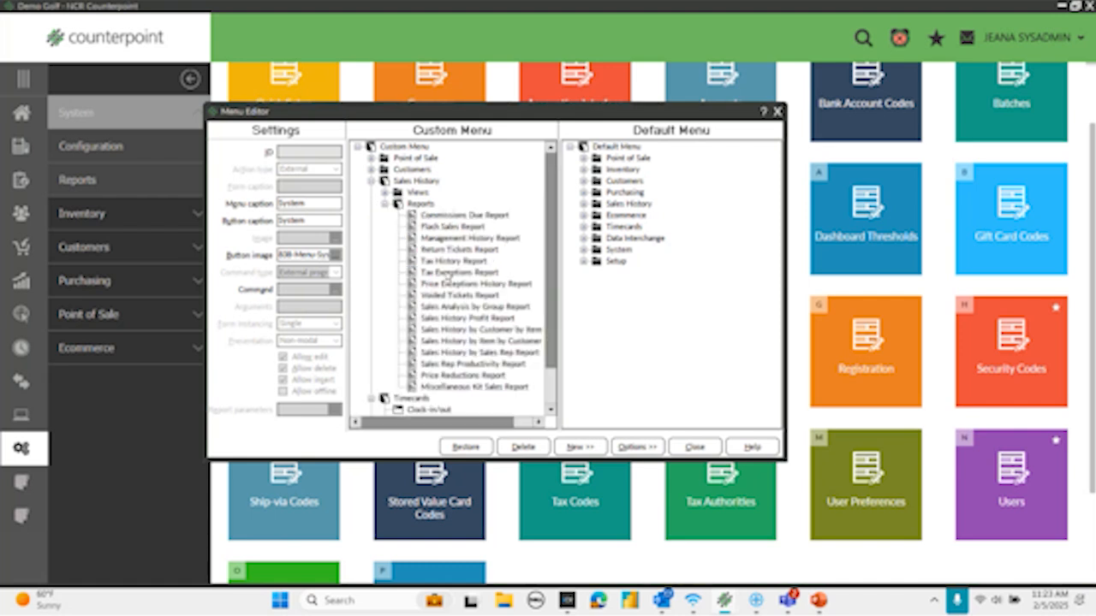
pyautogui.click(373, 182)
pyautogui.click(370, 180)
pyautogui.click(370, 192)
pyautogui.click(371, 203)
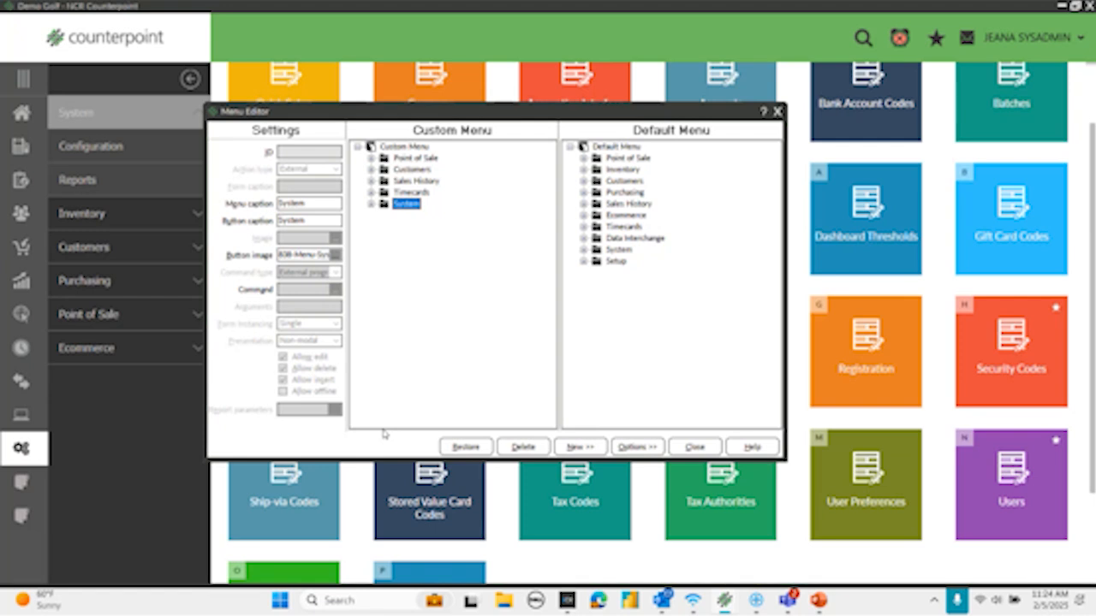
# - Close the Menu Editor with the custom menu changes saved and close the Menu Codes window
pyautogui.click(700, 448)
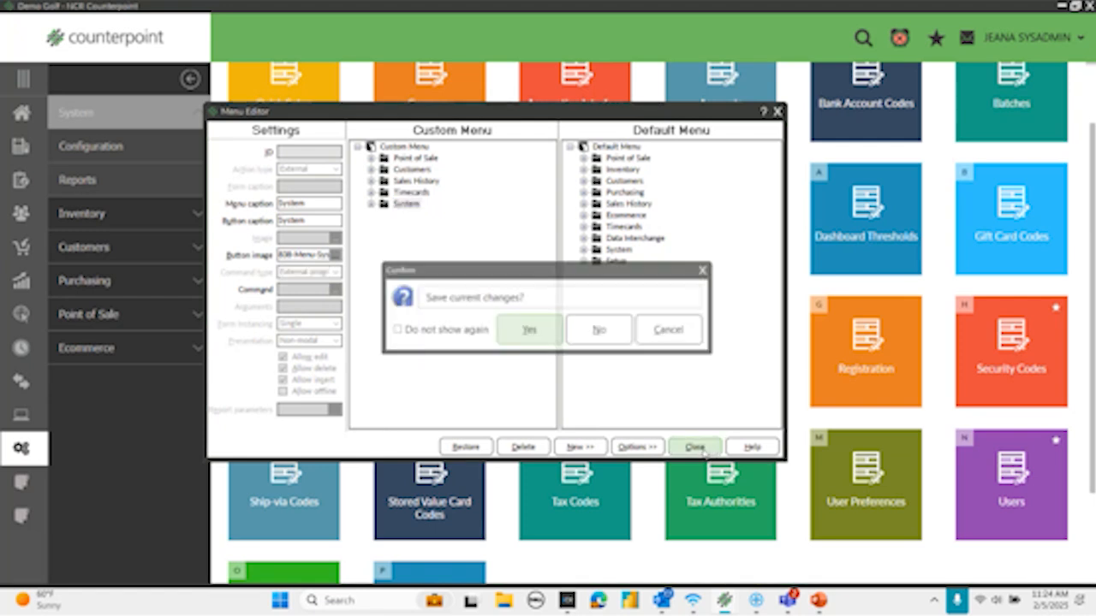
pyautogui.click(618, 336)
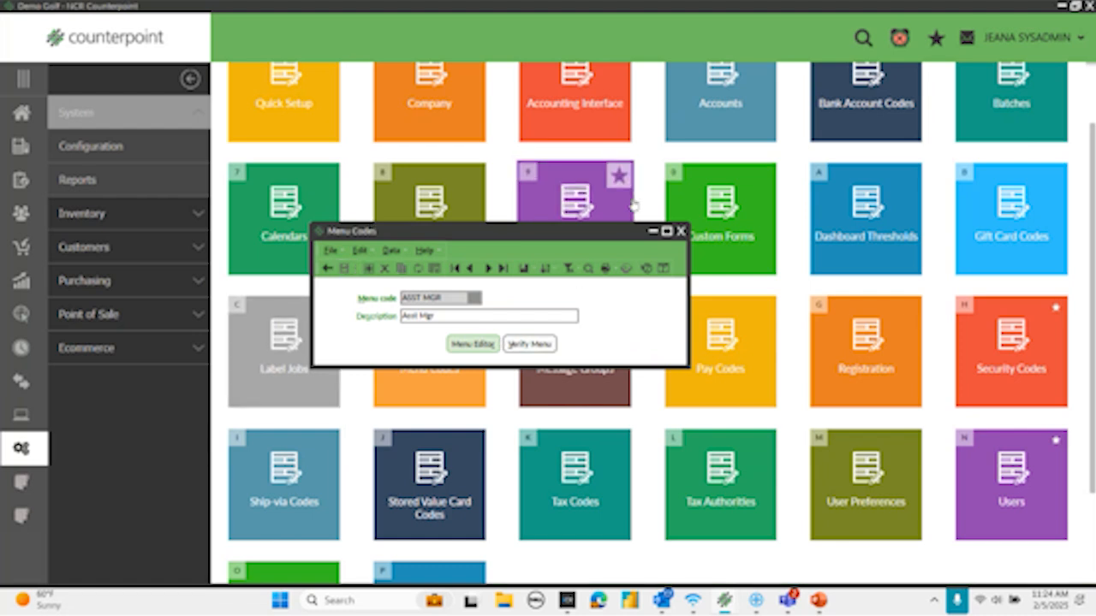
pyautogui.click(680, 231)
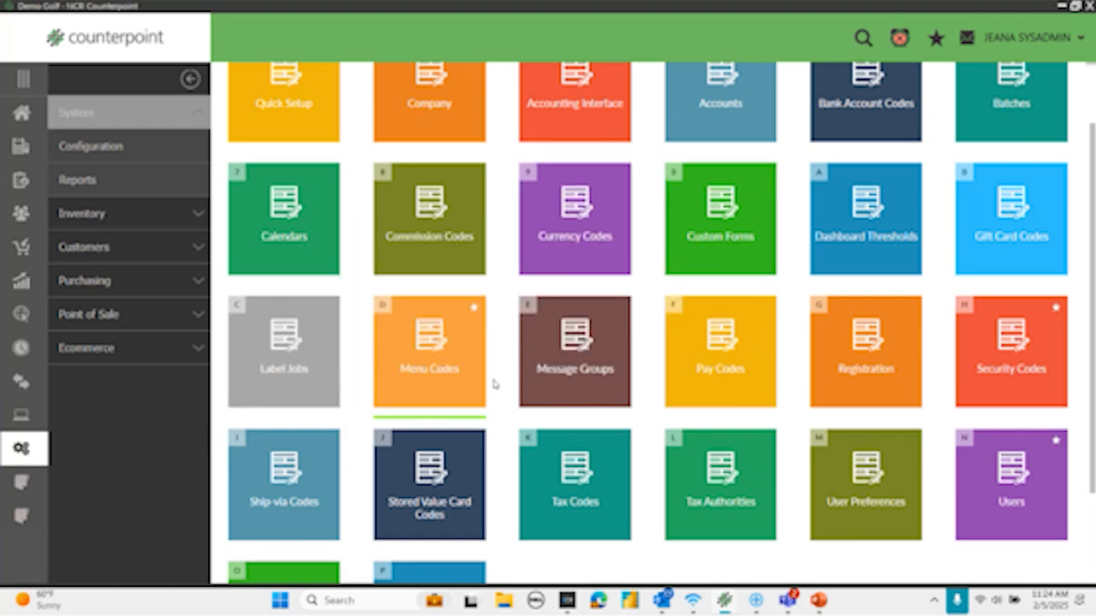
# - Create a system security code named ASST MGR by copying the MGR code, and review its authorization, transaction date and timecard settings
pyautogui.click(997, 351)
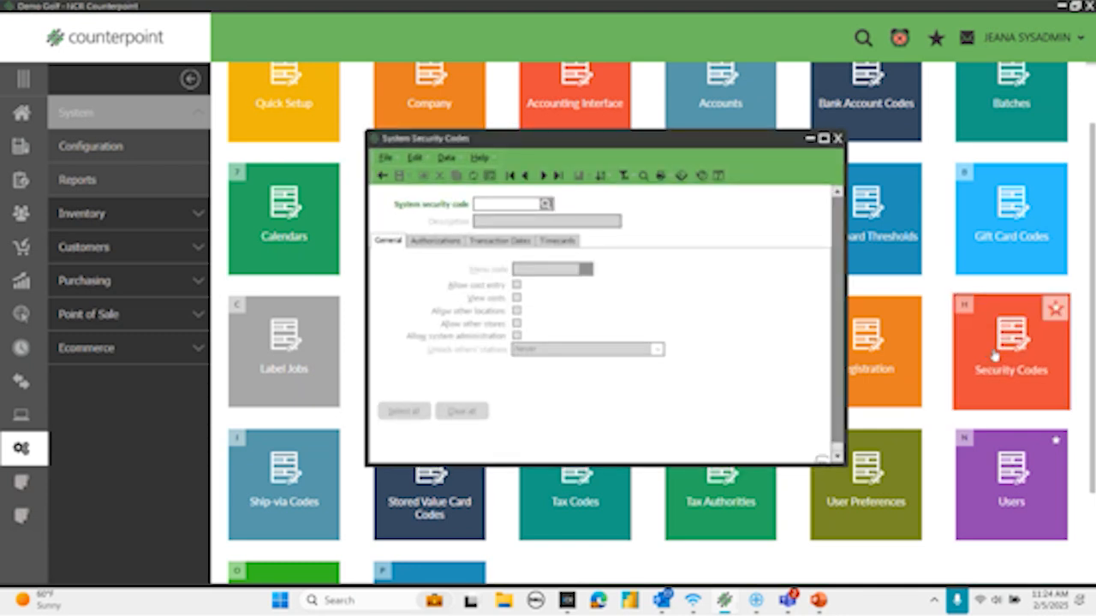
pyautogui.write('ASST MGR')
pyautogui.press('Tab')
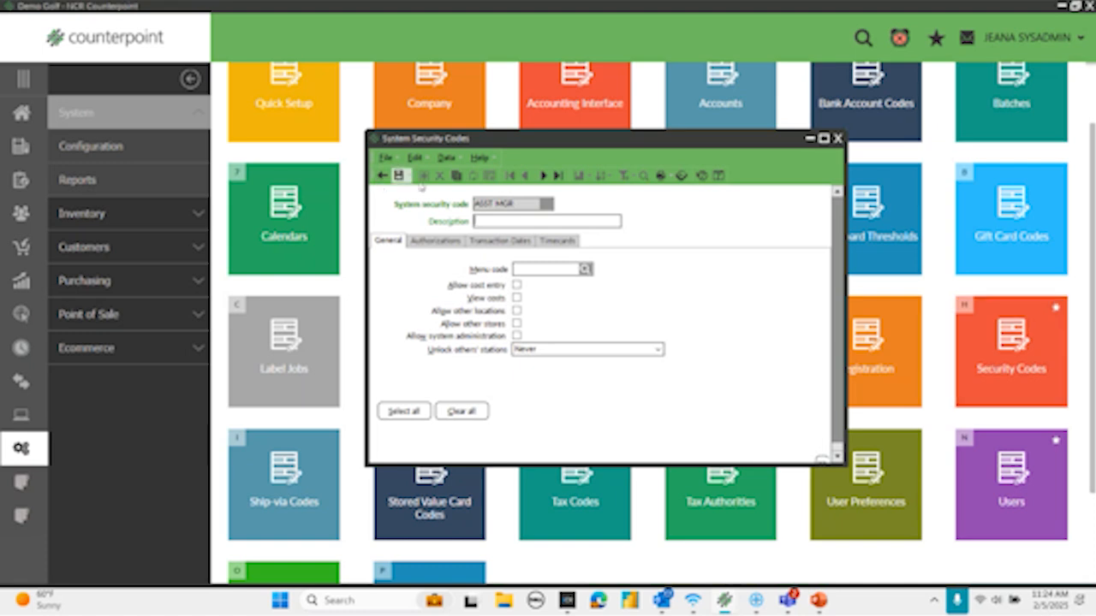
pyautogui.click(456, 175)
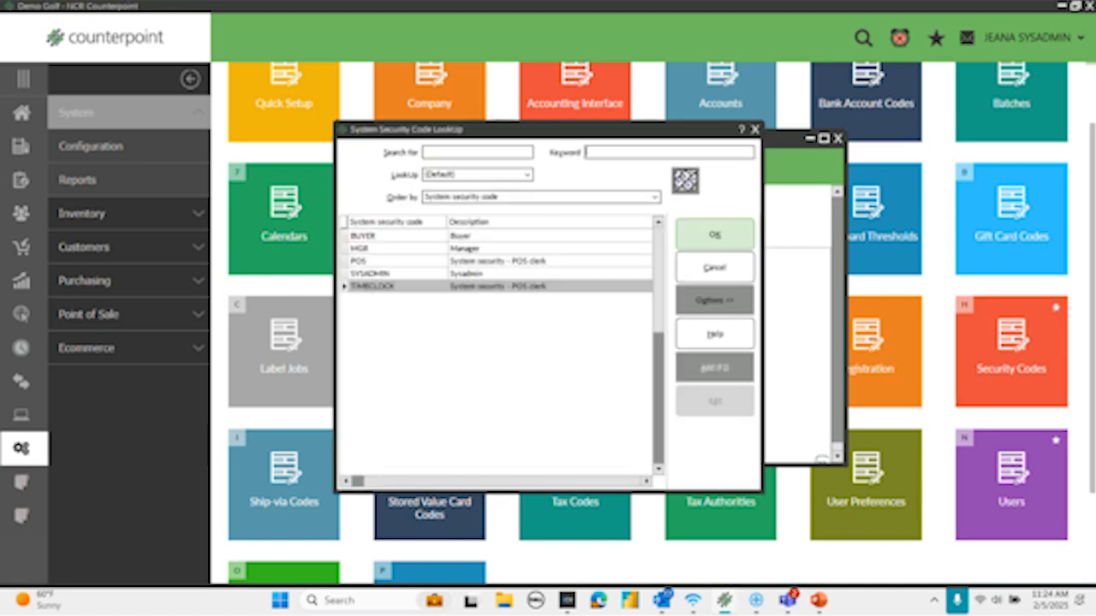
pyautogui.click(391, 248)
pyautogui.click(722, 233)
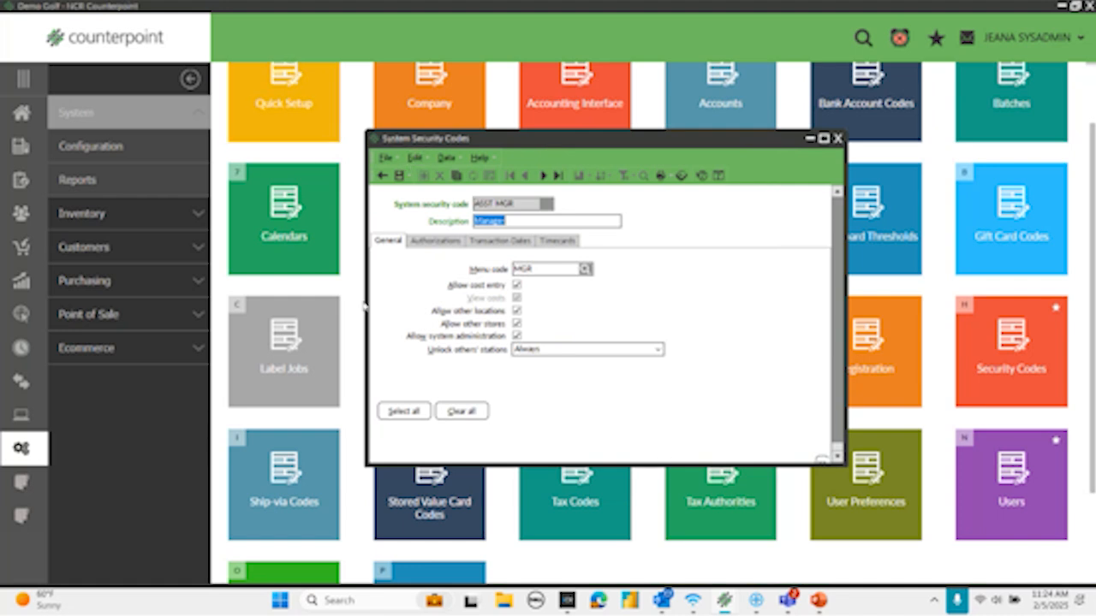
pyautogui.click(426, 241)
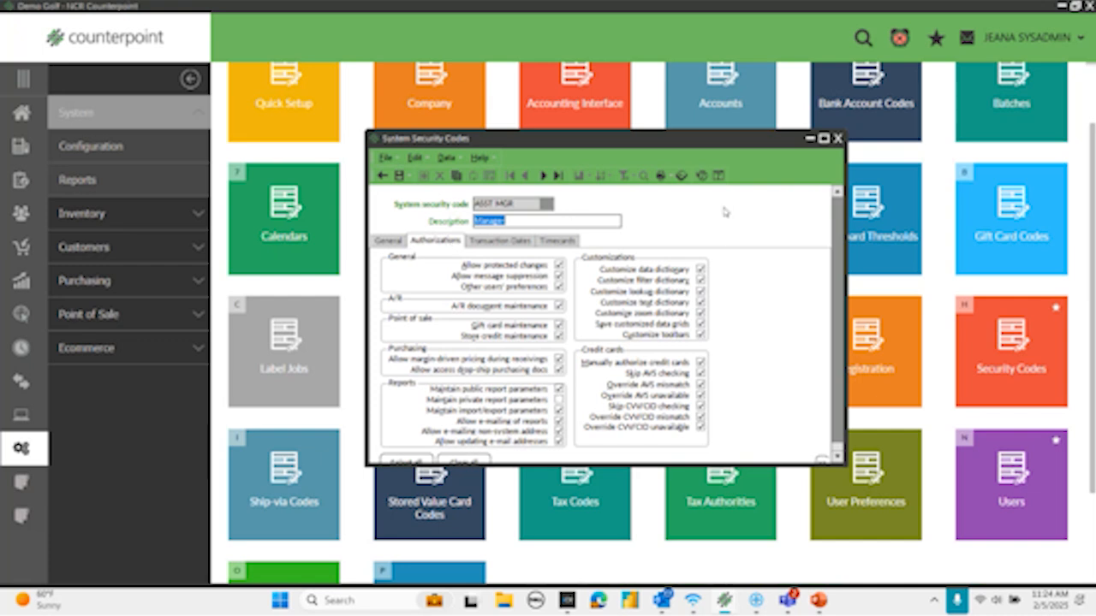
pyautogui.click(503, 245)
pyautogui.click(557, 241)
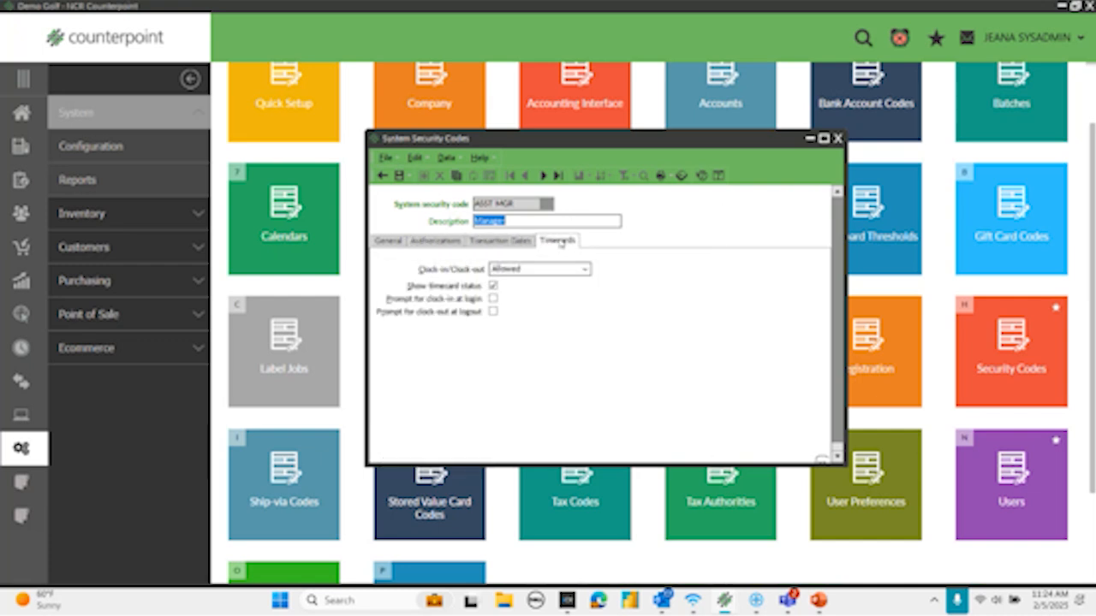
pyautogui.click(386, 243)
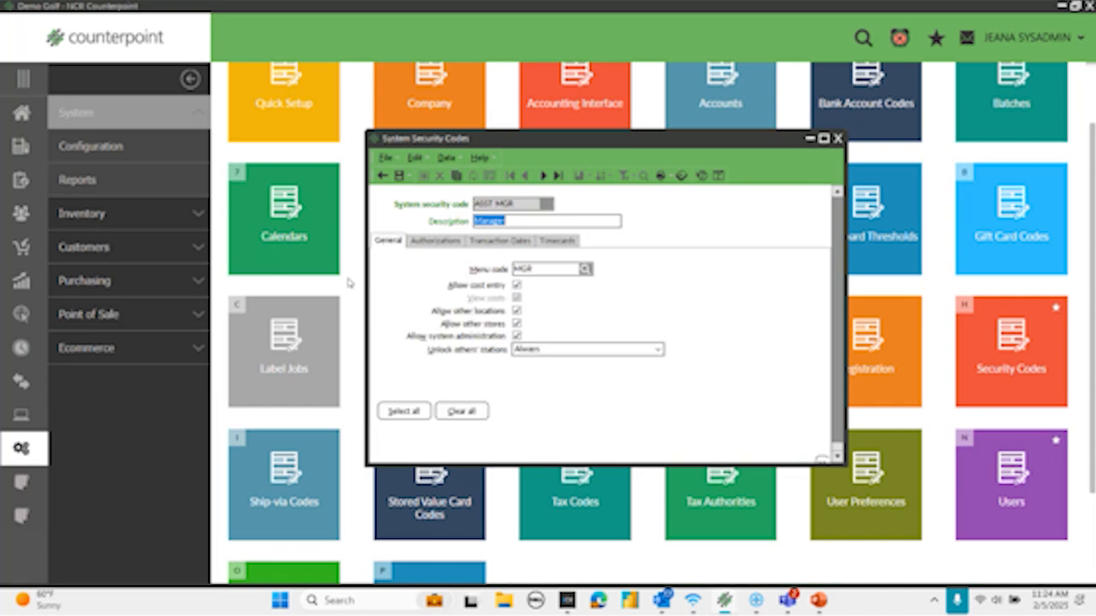
# - Set the system security code's description to Asst Mgr, save the record and close the window
pyautogui.click(398, 177)
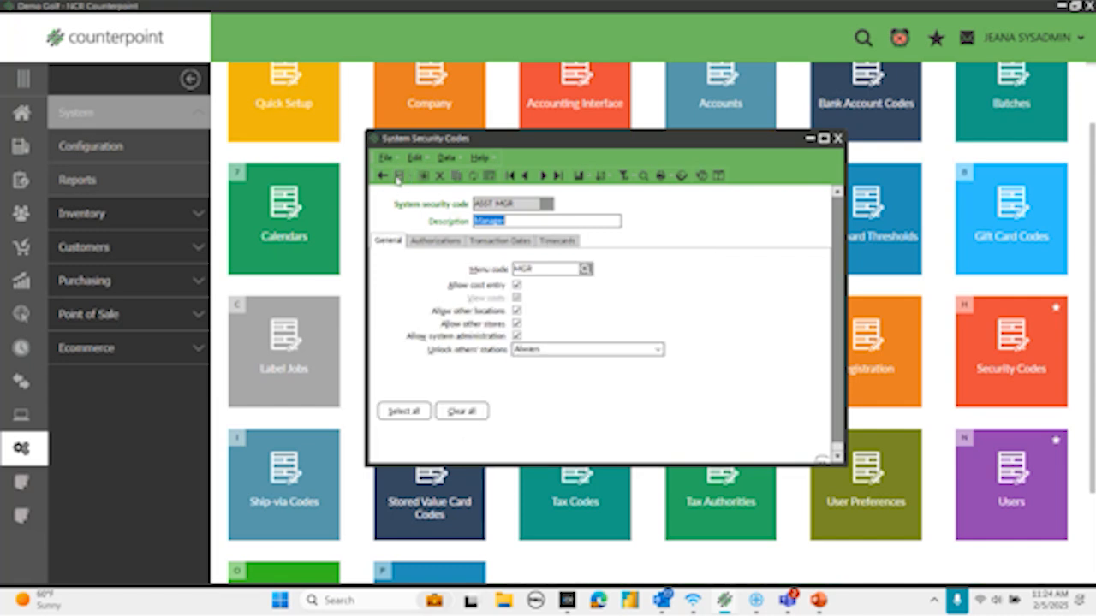
pyautogui.write('As')
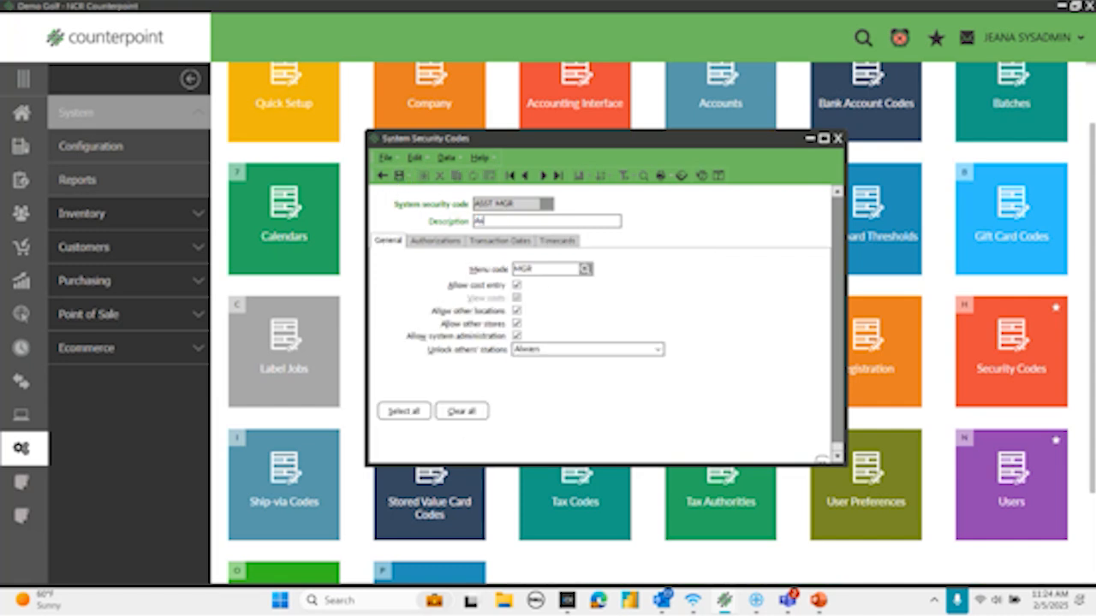
pyautogui.write('st Mgr')
pyautogui.click(398, 176)
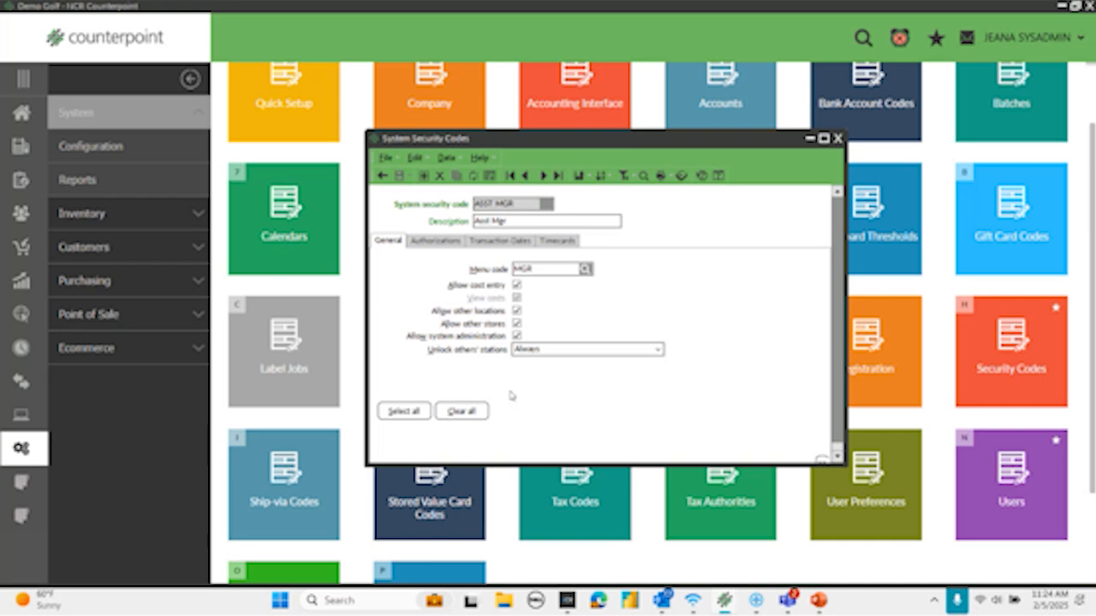
pyautogui.click(837, 138)
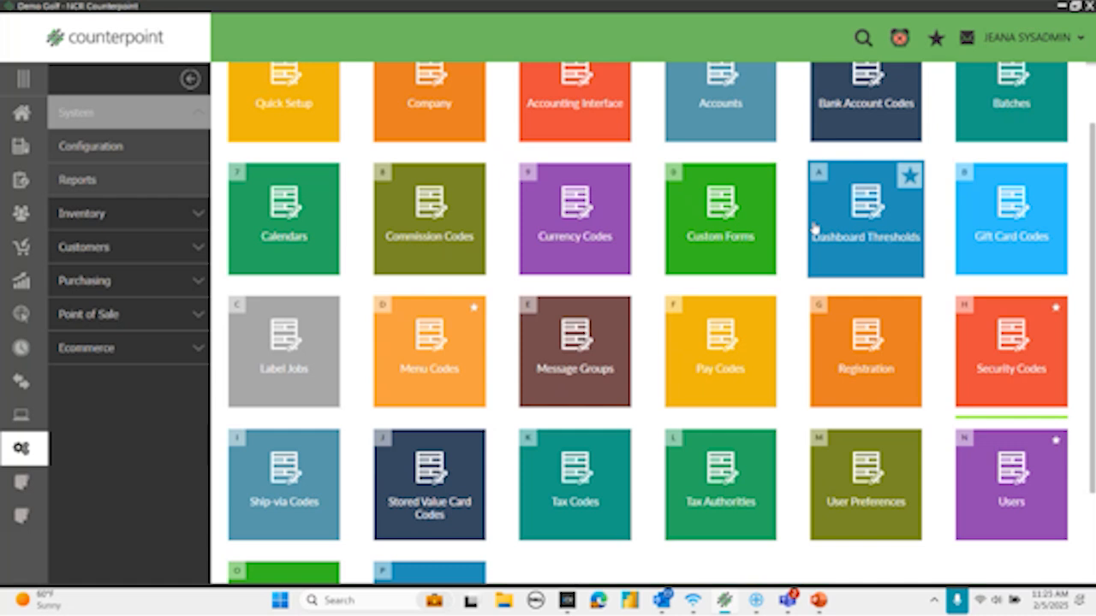
# - Open the Point of Sale Security codes setup and create a code named ASST MGR by copying the MGR code
pyautogui.click(75, 311)
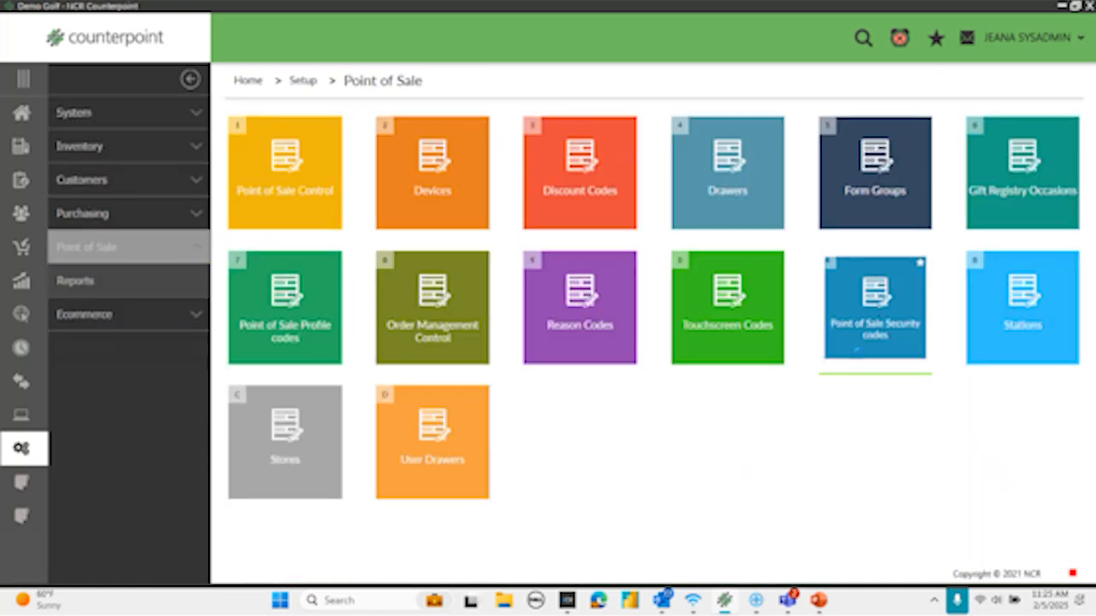
pyautogui.click(875, 308)
pyautogui.write('AGST M')
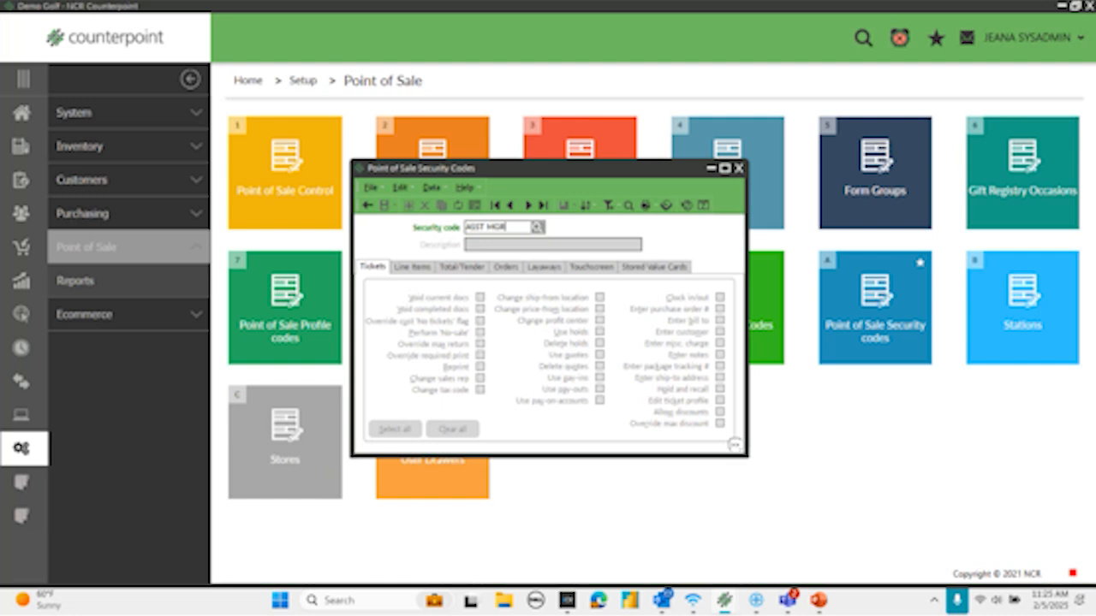
pyautogui.write('GR')
pyautogui.press('Tab')
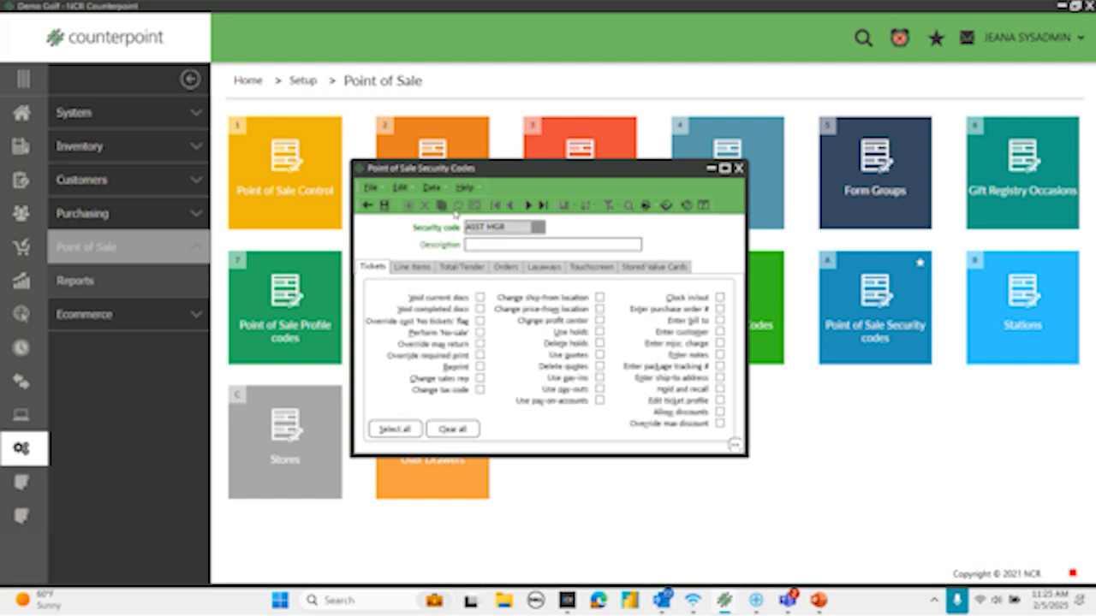
pyautogui.click(441, 207)
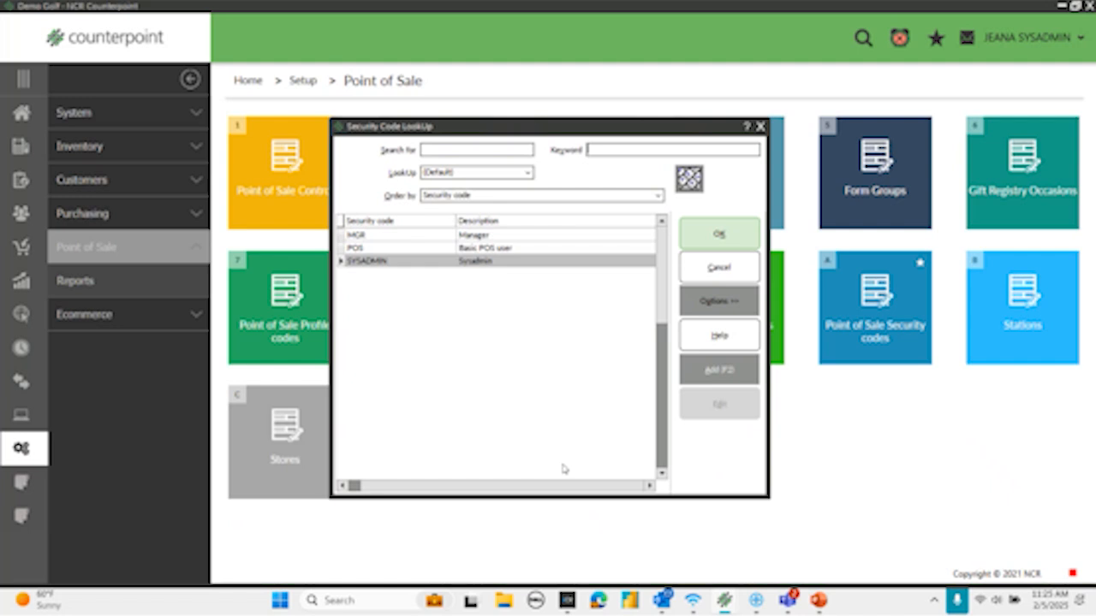
pyautogui.click(397, 235)
pyautogui.click(719, 235)
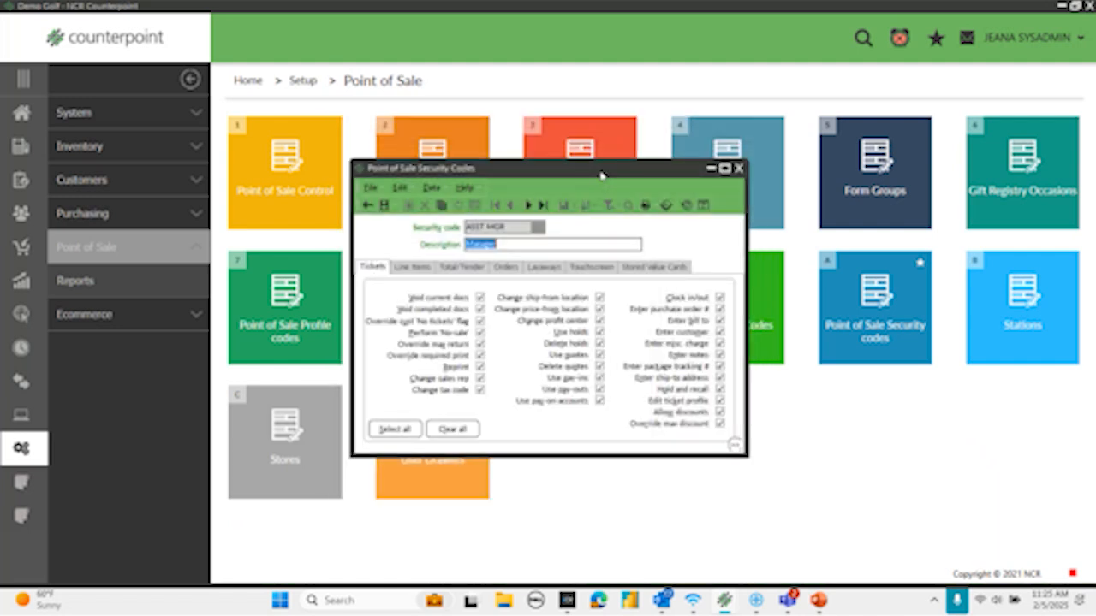
# - Set the point of sale security code's description to Asst Mgr, review its permission categories and save the record
pyautogui.write('Asst Mg')
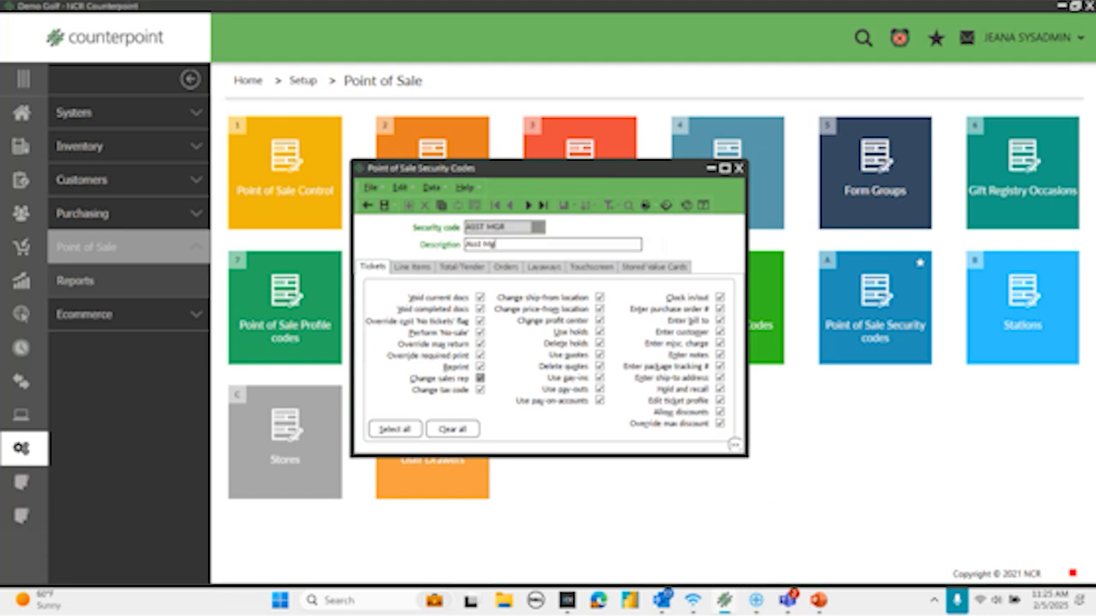
pyautogui.write('r')
pyautogui.click(412, 267)
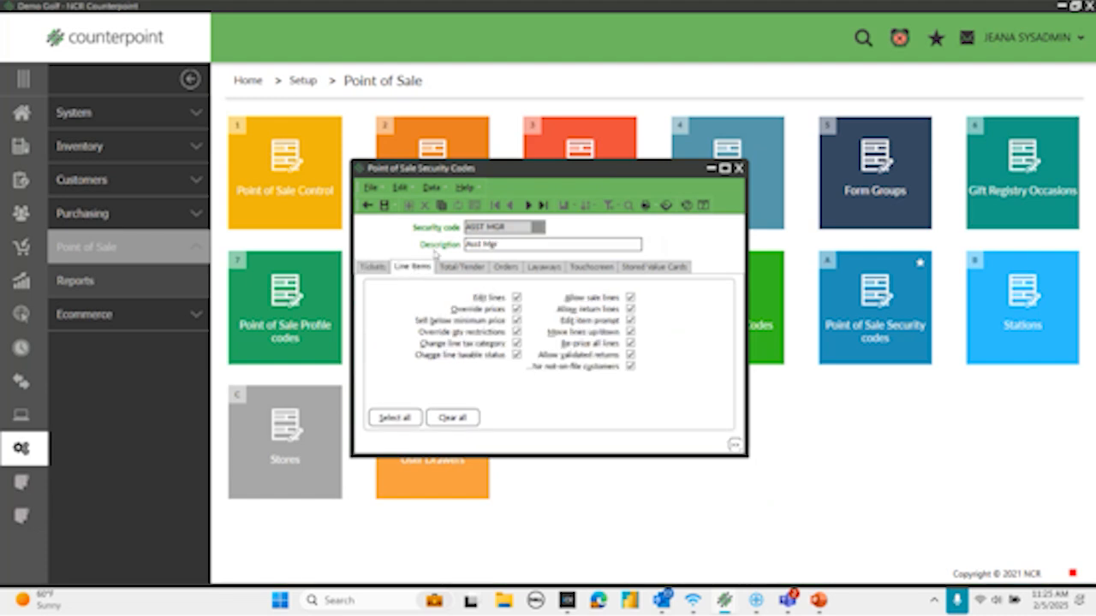
pyautogui.click(469, 269)
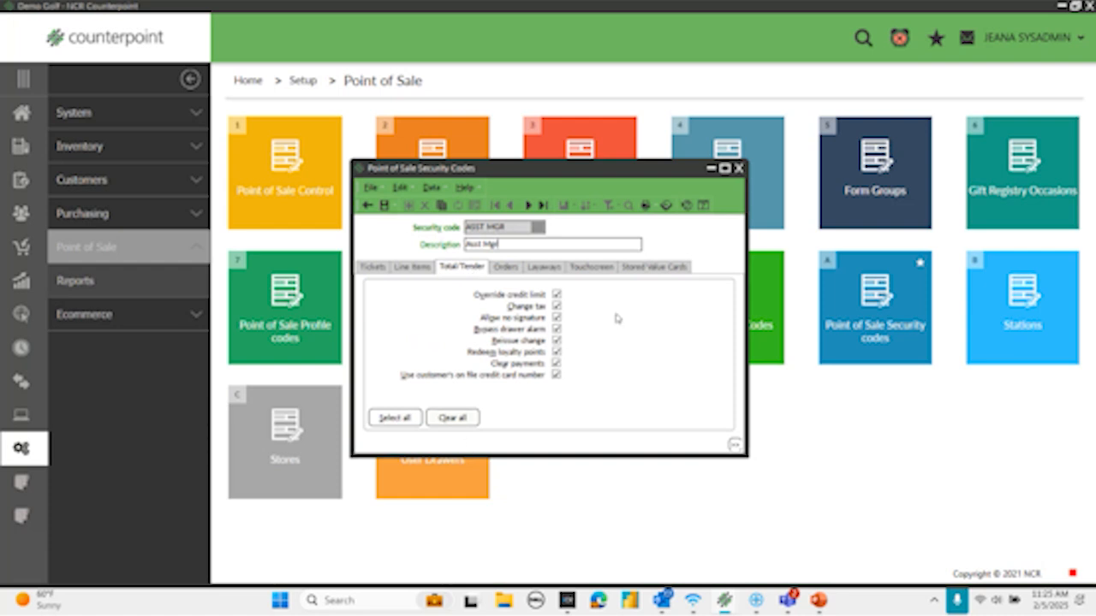
pyautogui.click(501, 269)
pyautogui.click(543, 268)
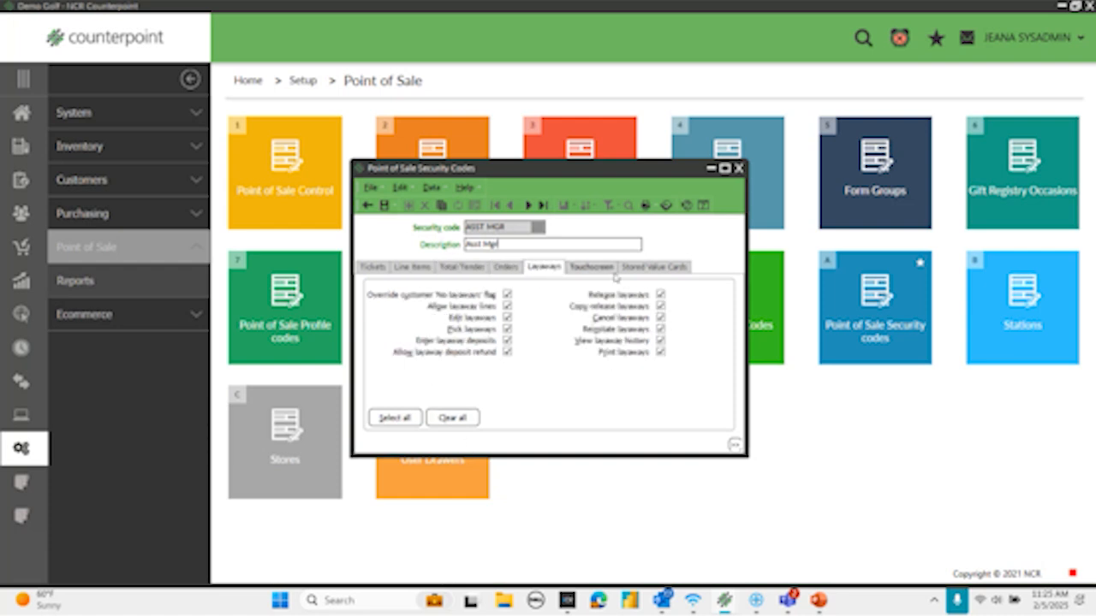
pyautogui.click(661, 269)
pyautogui.click(386, 268)
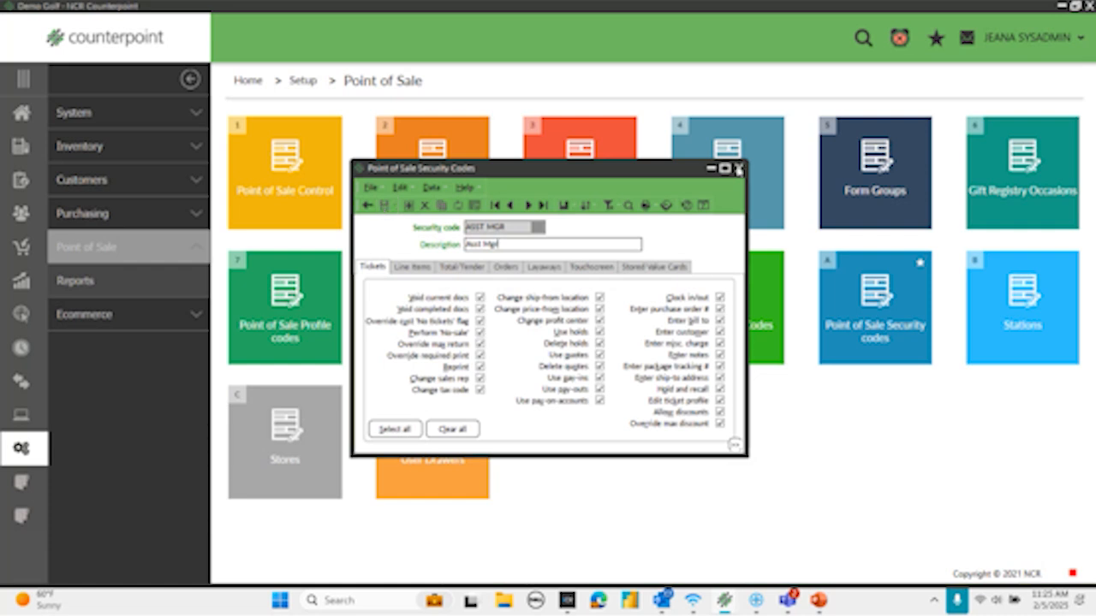
# - Close the Point of Sale Security Codes window, open the Users setup and bring up the assistant manager's user record
pyautogui.click(739, 168)
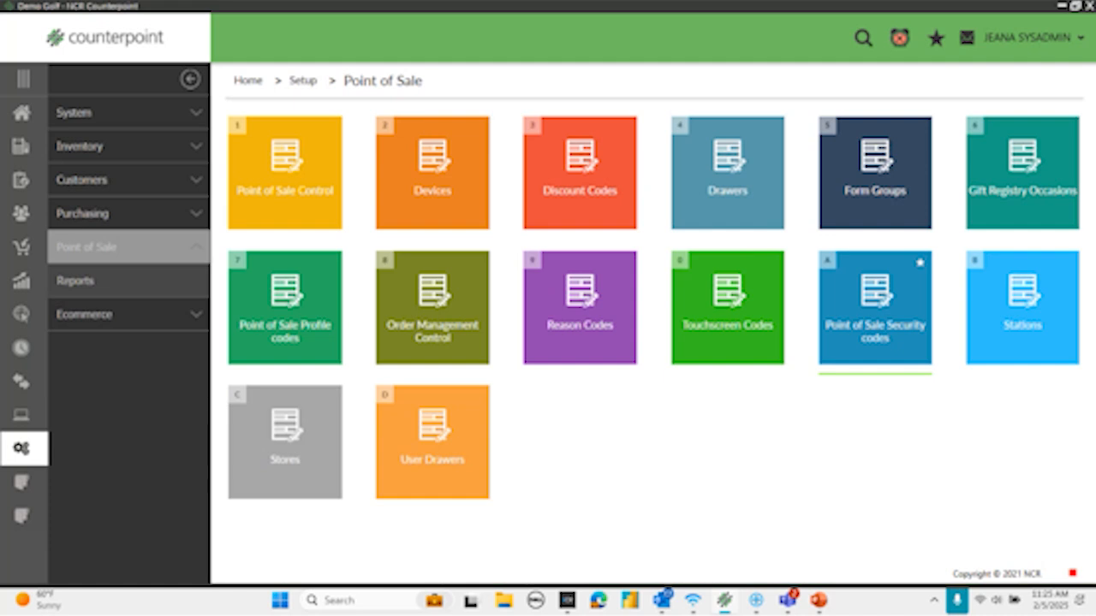
pyautogui.click(51, 113)
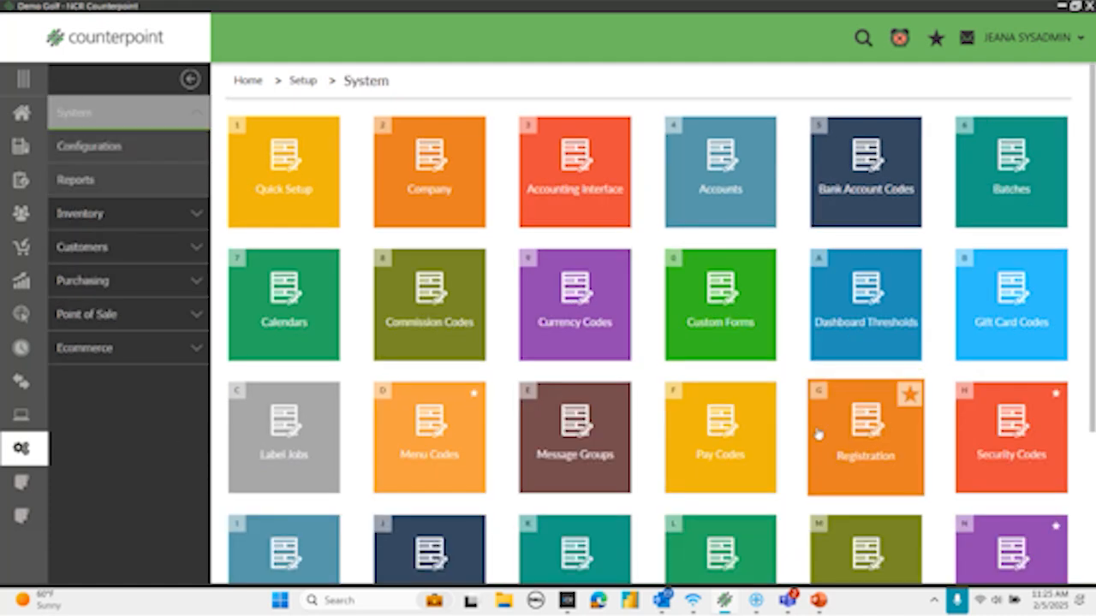
pyautogui.scroll(-2, 815, 434)
pyautogui.click(1003, 399)
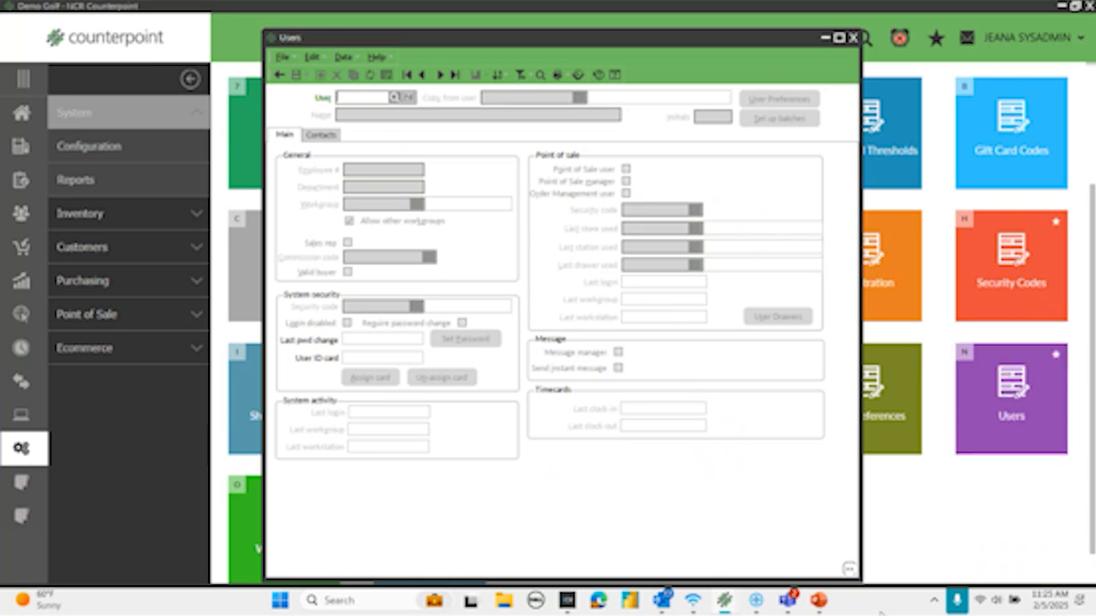
pyautogui.write('SALLY')
pyautogui.press('Tab')
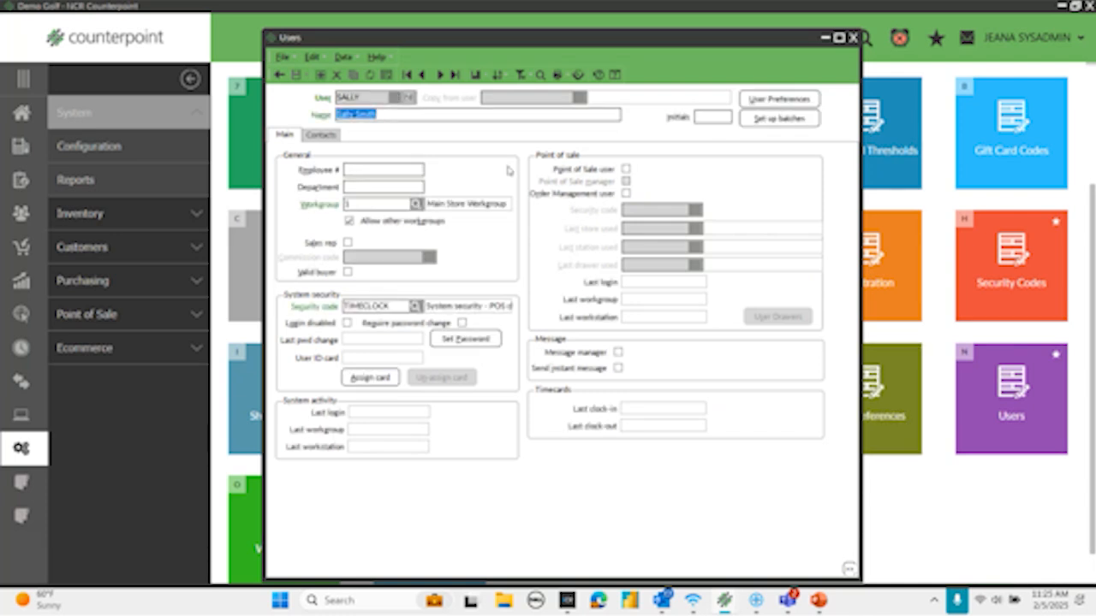
# - Mark the user as a sales rep and assign the ASST MGR system security code
pyautogui.click(347, 243)
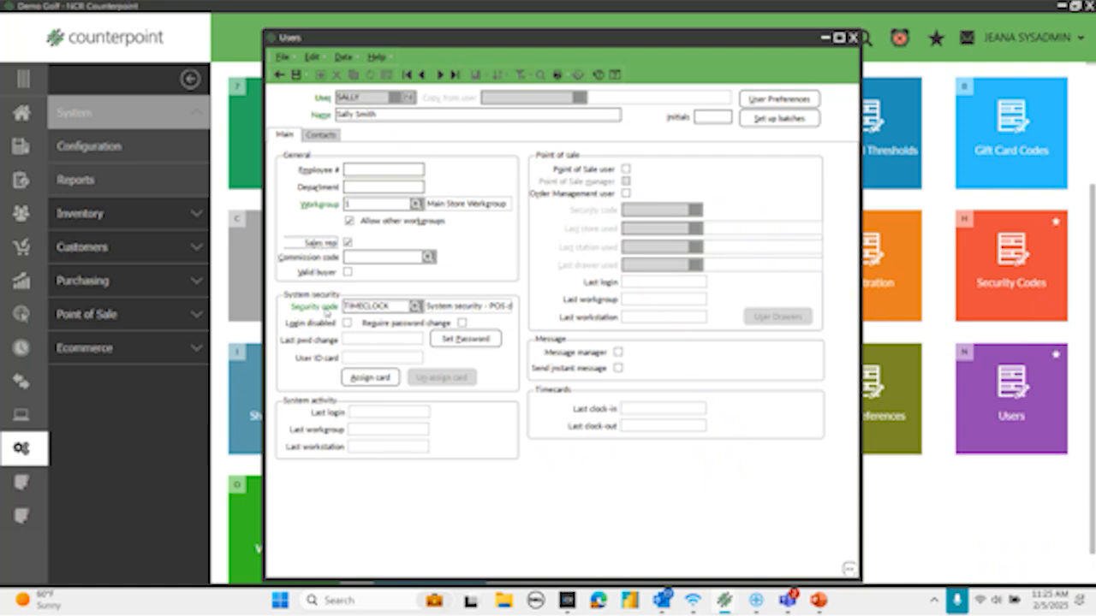
pyautogui.click(415, 309)
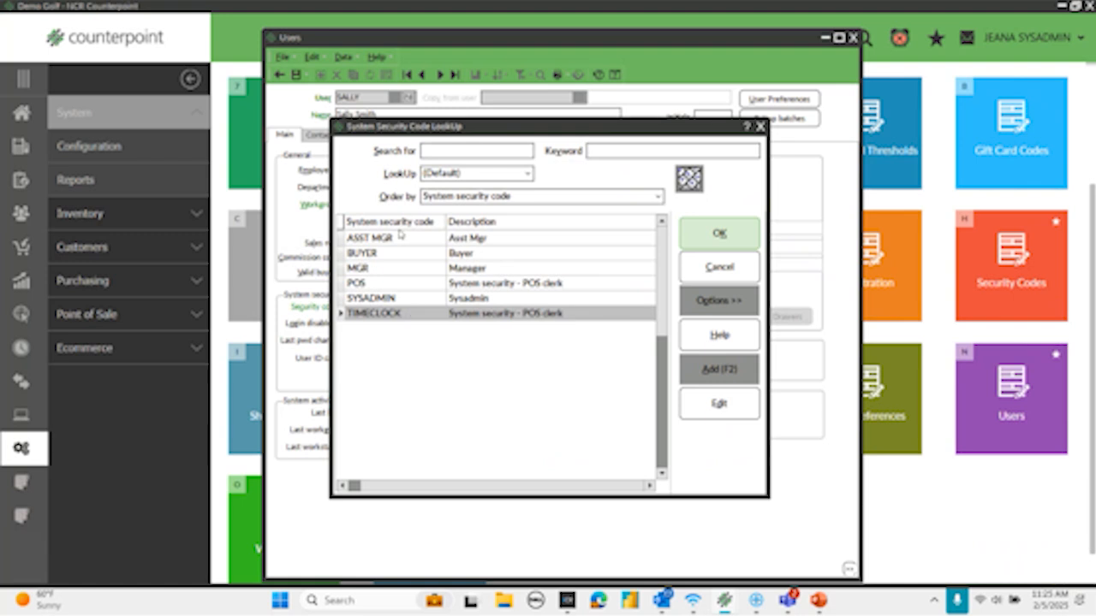
pyautogui.click(401, 239)
pyautogui.click(720, 235)
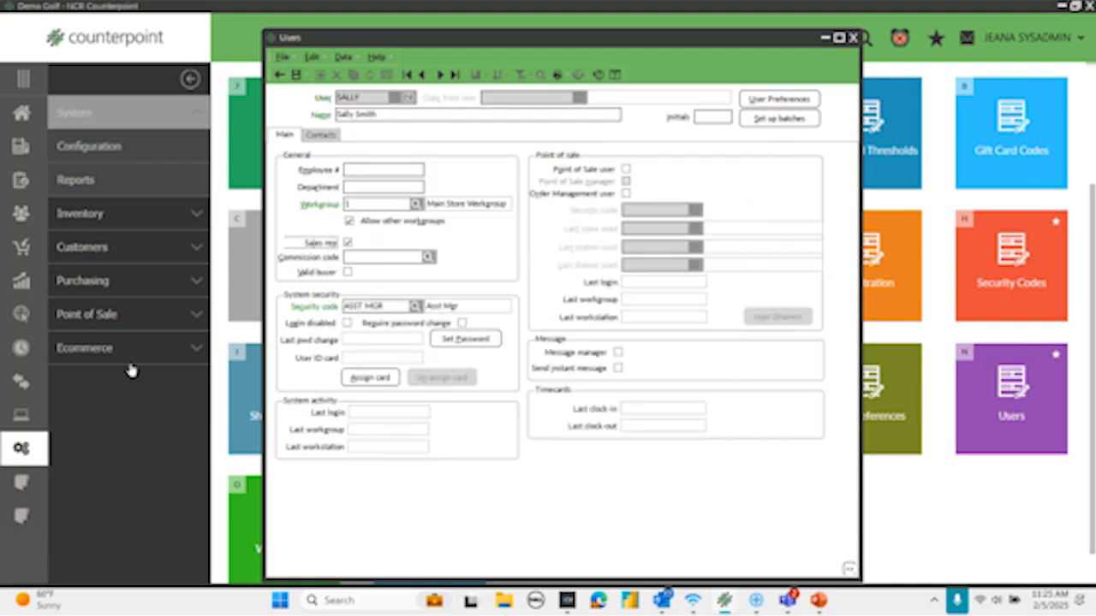
# - Make the user a Point of Sale user and manager, assign the ASST MGR point of sale security code, and save the record
pyautogui.click(626, 170)
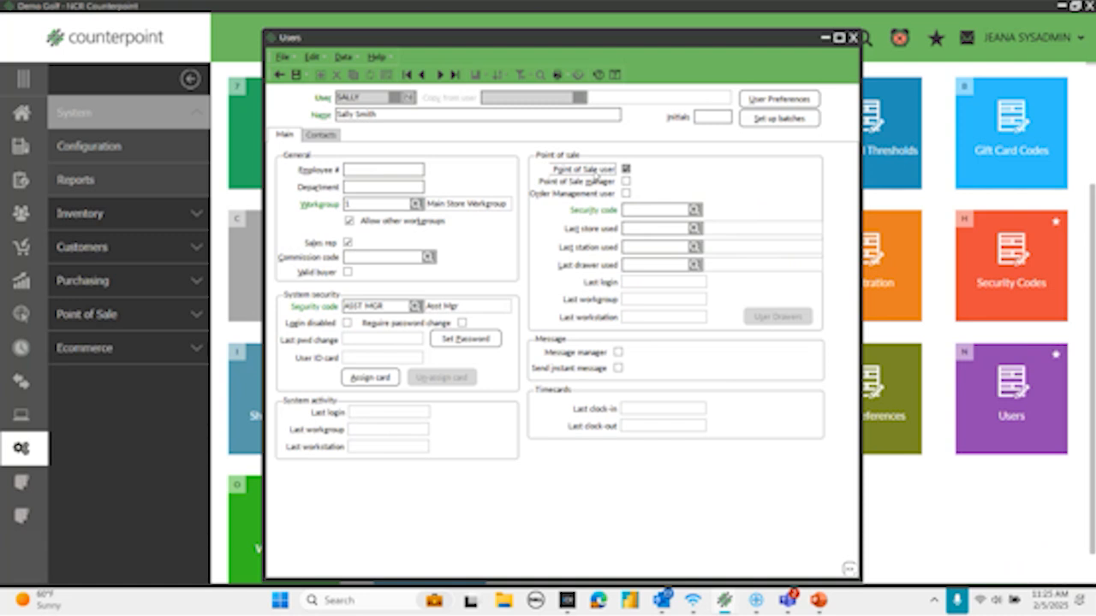
pyautogui.click(626, 182)
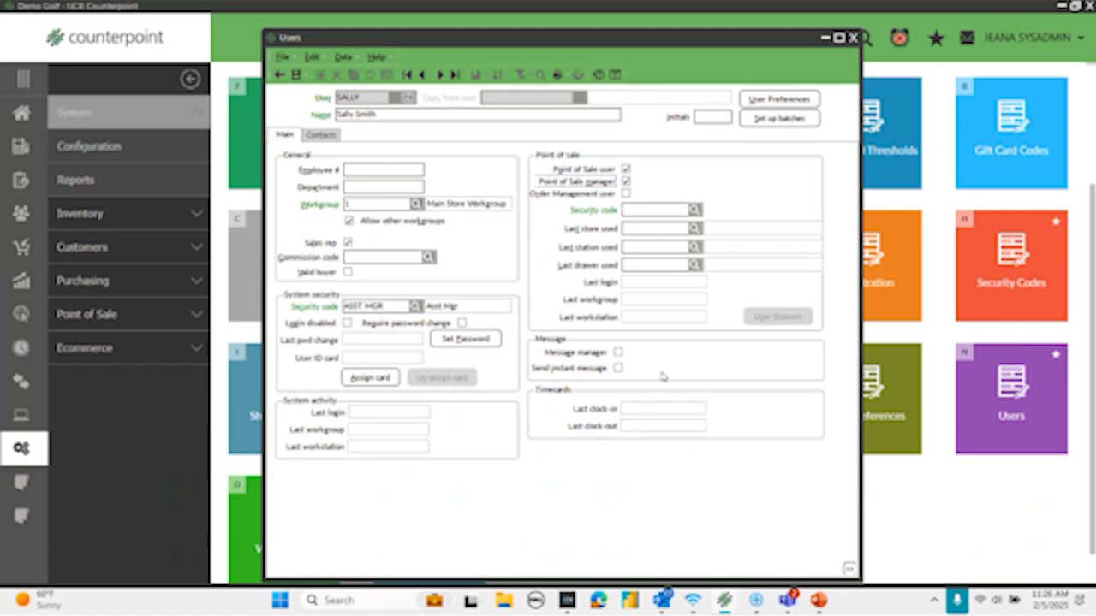
pyautogui.click(694, 210)
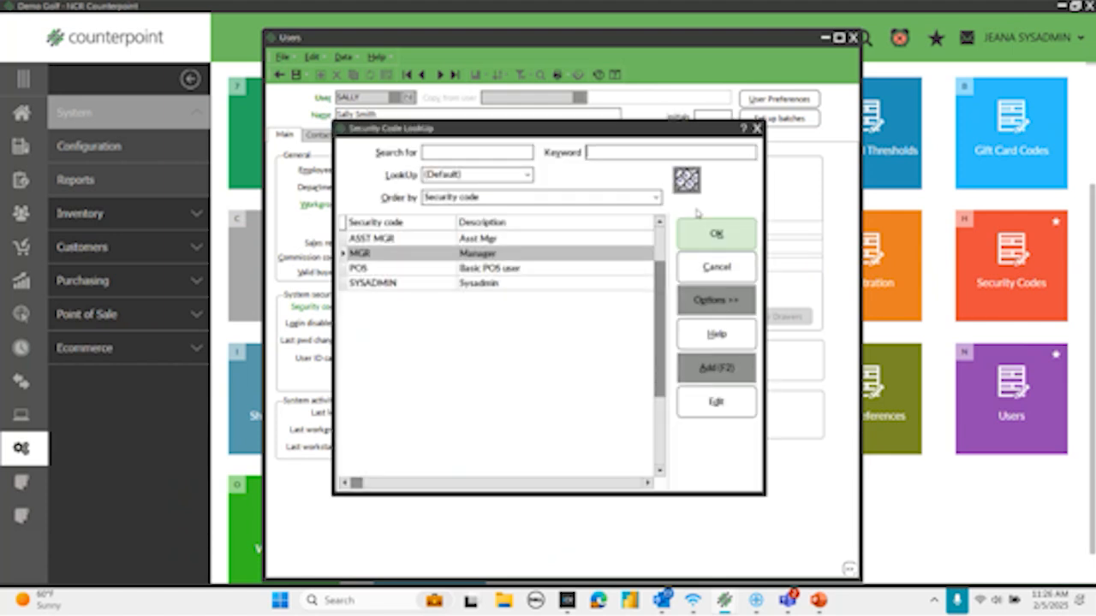
pyautogui.click(387, 240)
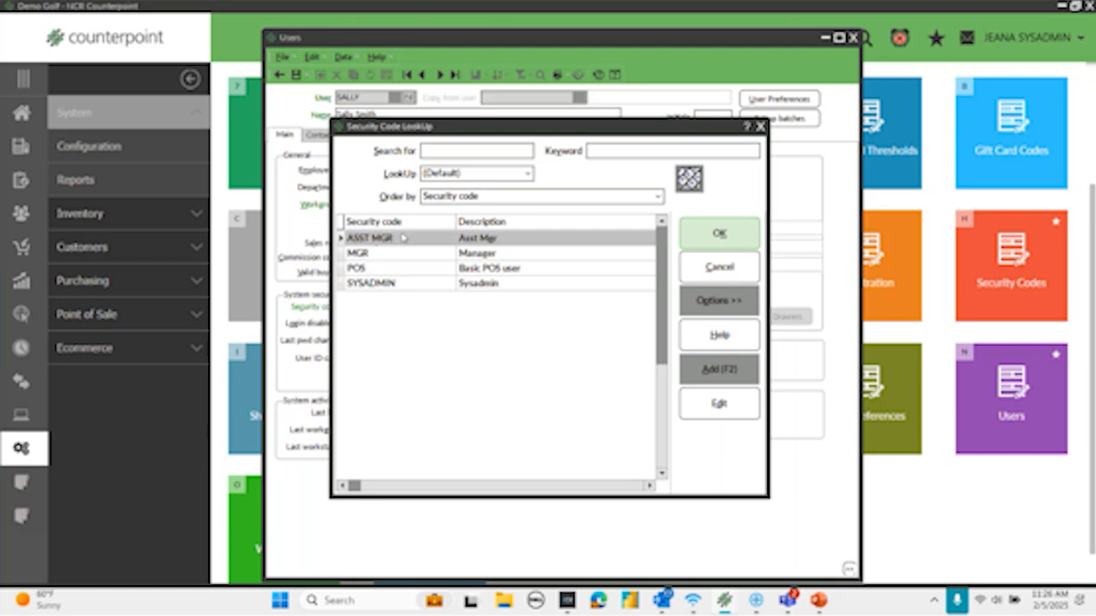
pyautogui.click(707, 231)
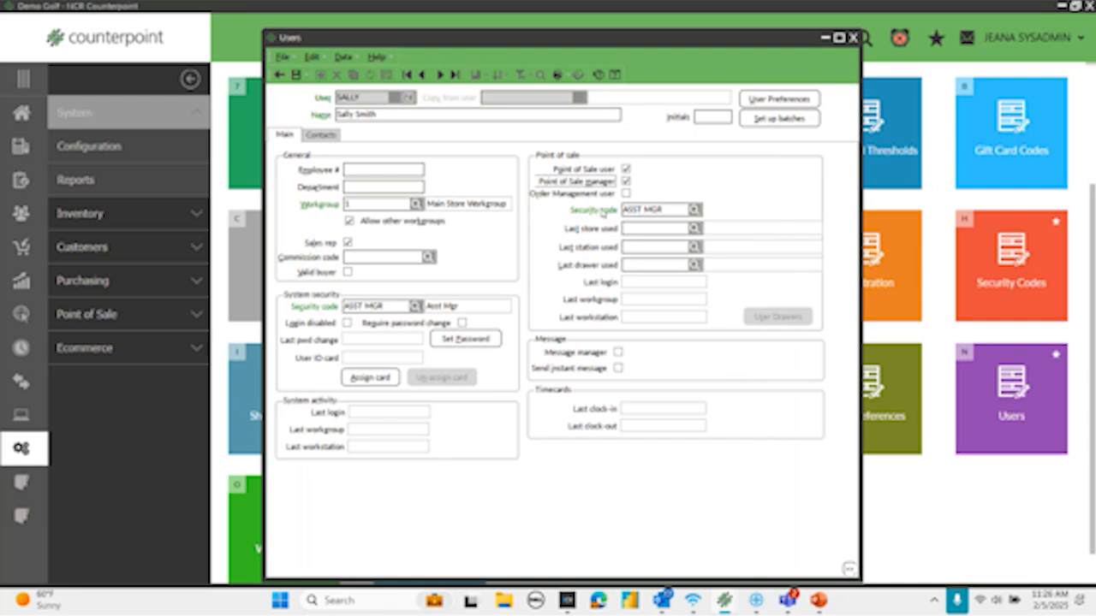
pyautogui.click(295, 76)
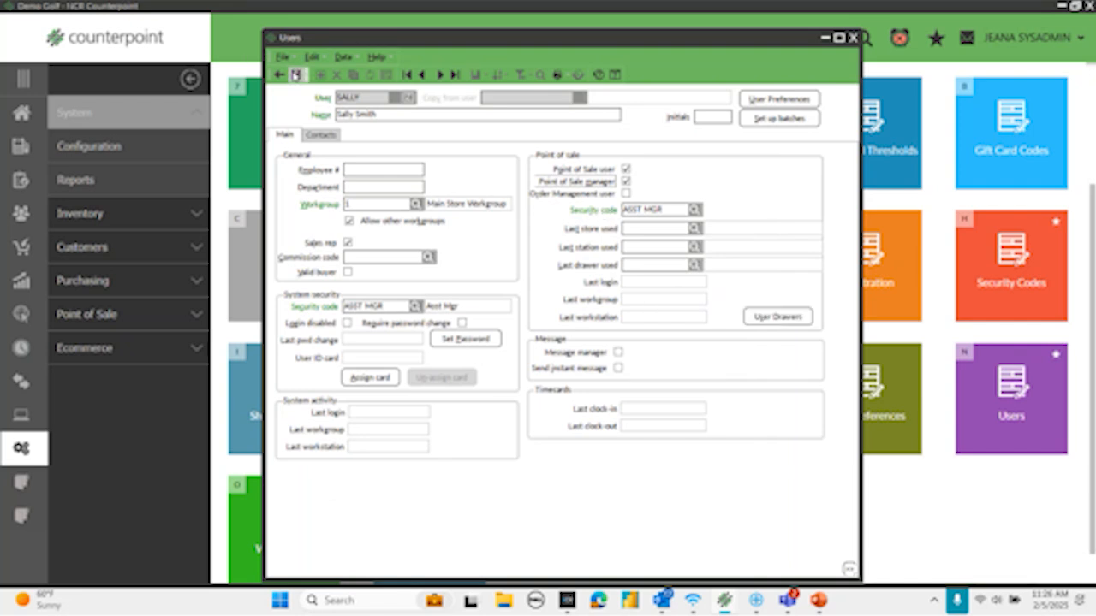
# - Allow the user to activate, use, count, reconcile and post drawers for all stores, save, and close the User Drawers and Users windows
pyautogui.click(769, 317)
pyautogui.click(714, 302)
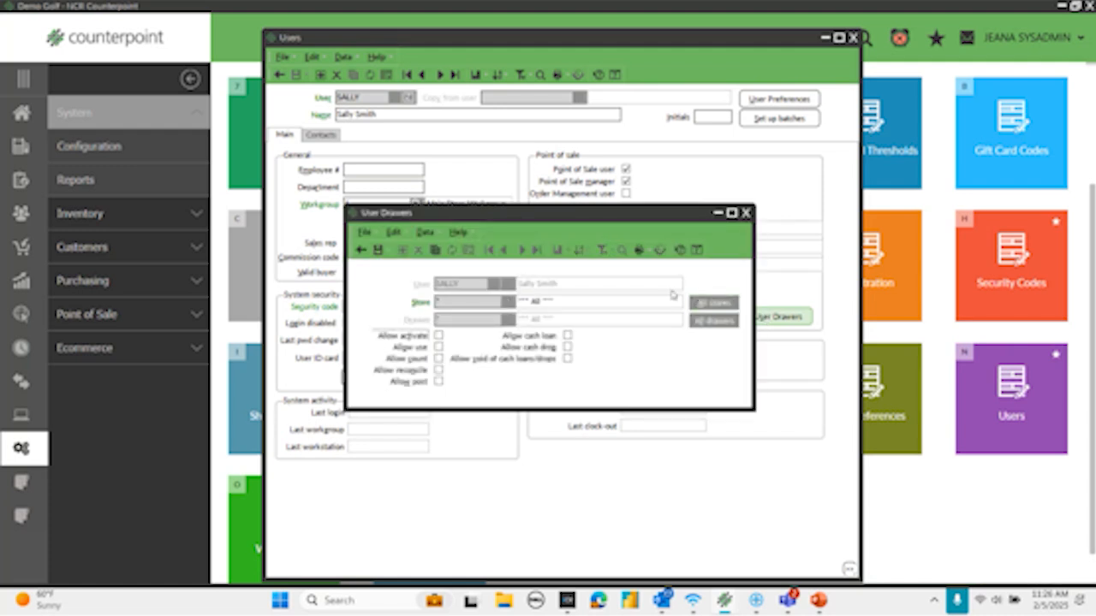
pyautogui.click(438, 335)
pyautogui.click(439, 347)
pyautogui.click(439, 359)
pyautogui.click(438, 370)
pyautogui.click(439, 382)
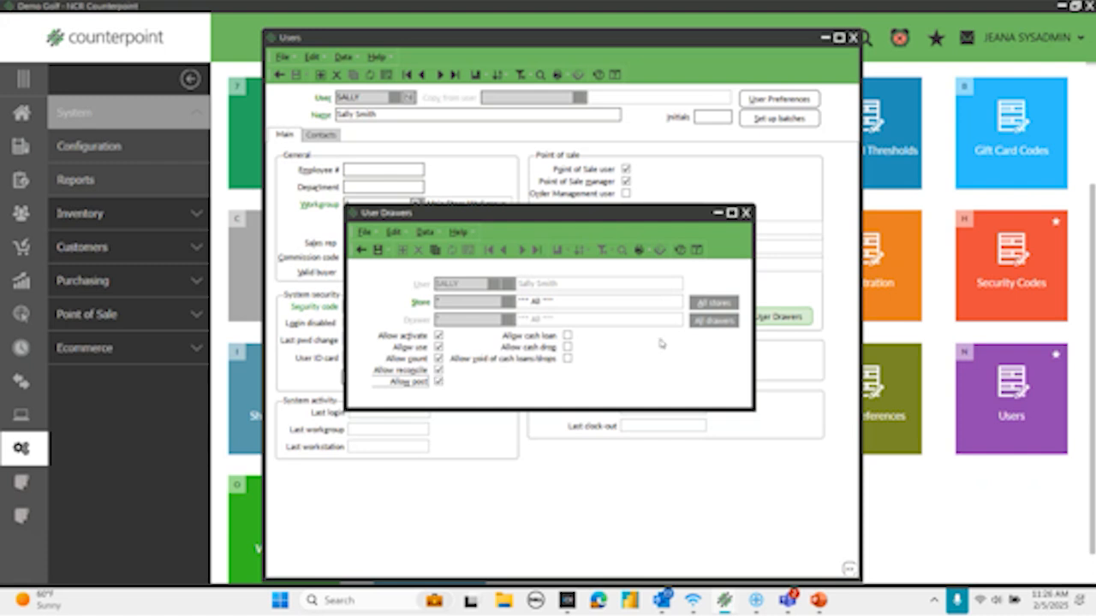
pyautogui.click(378, 249)
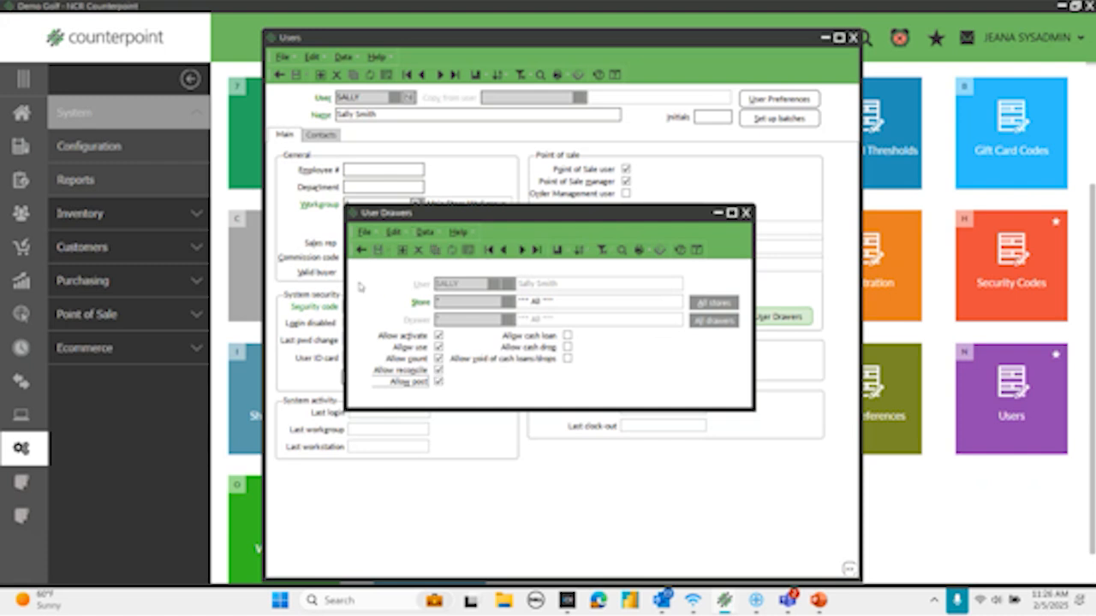
pyautogui.click(746, 214)
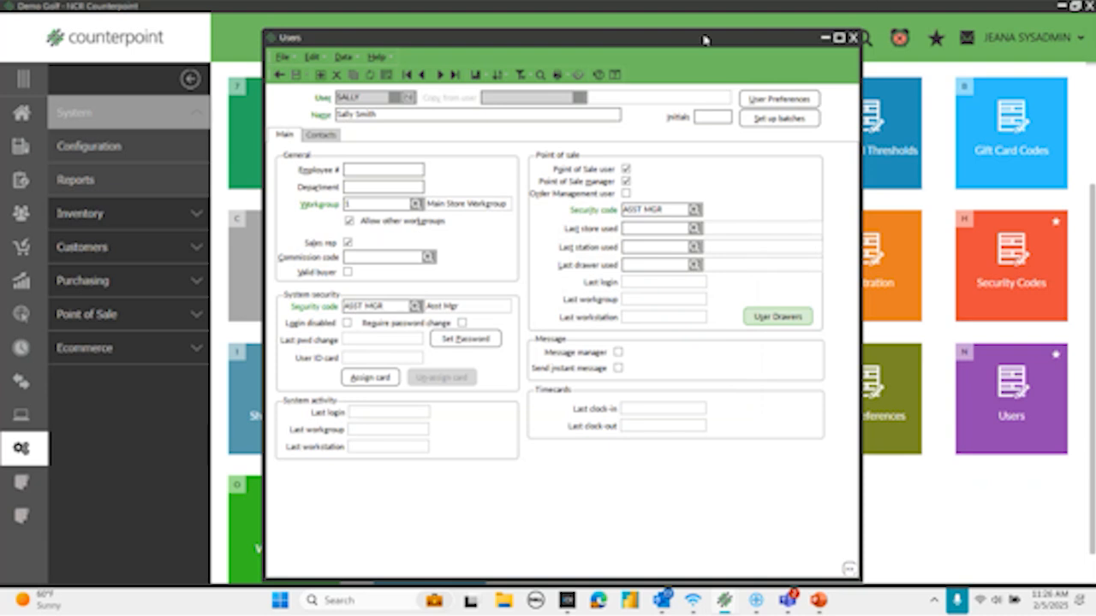
pyautogui.click(851, 39)
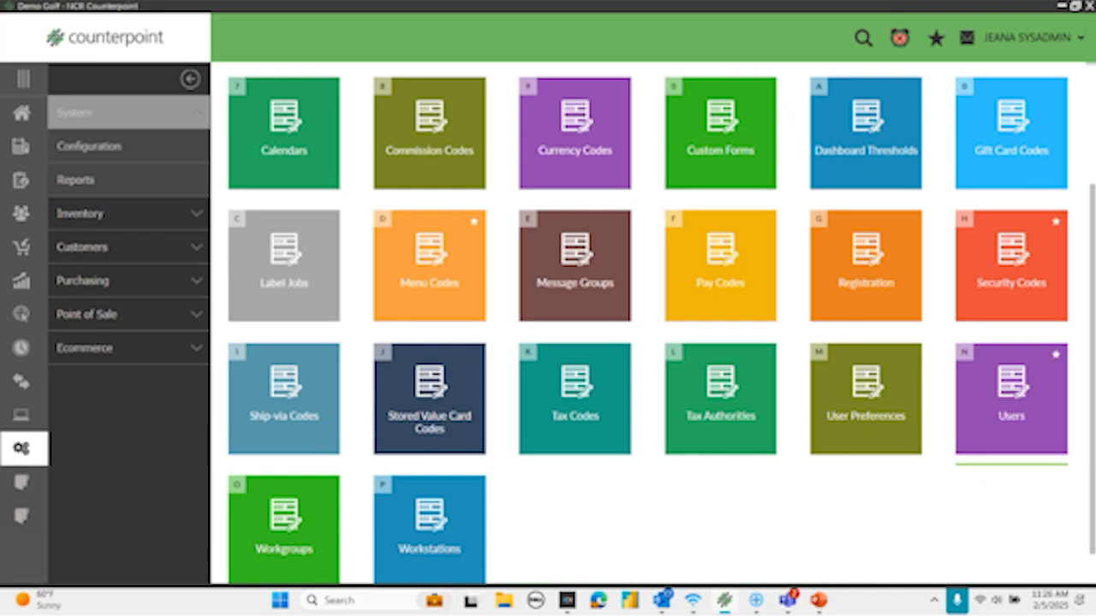
# - Open the Menu Editor for the SYSADMIN menu code and expand Tickets under Point of Sale in the custom menu
pyautogui.click(23, 117)
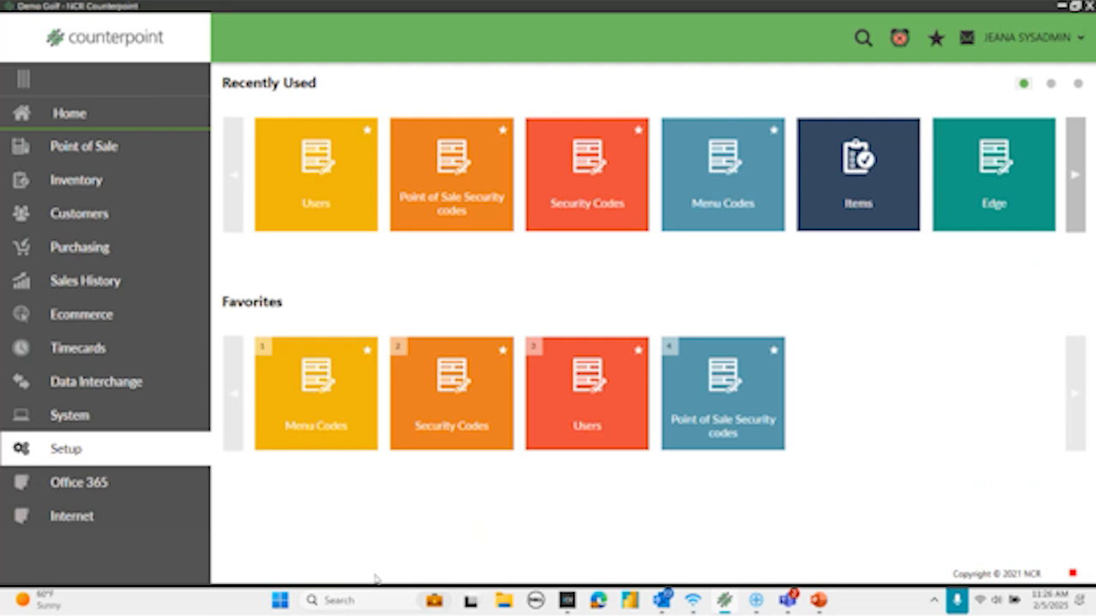
pyautogui.click(287, 423)
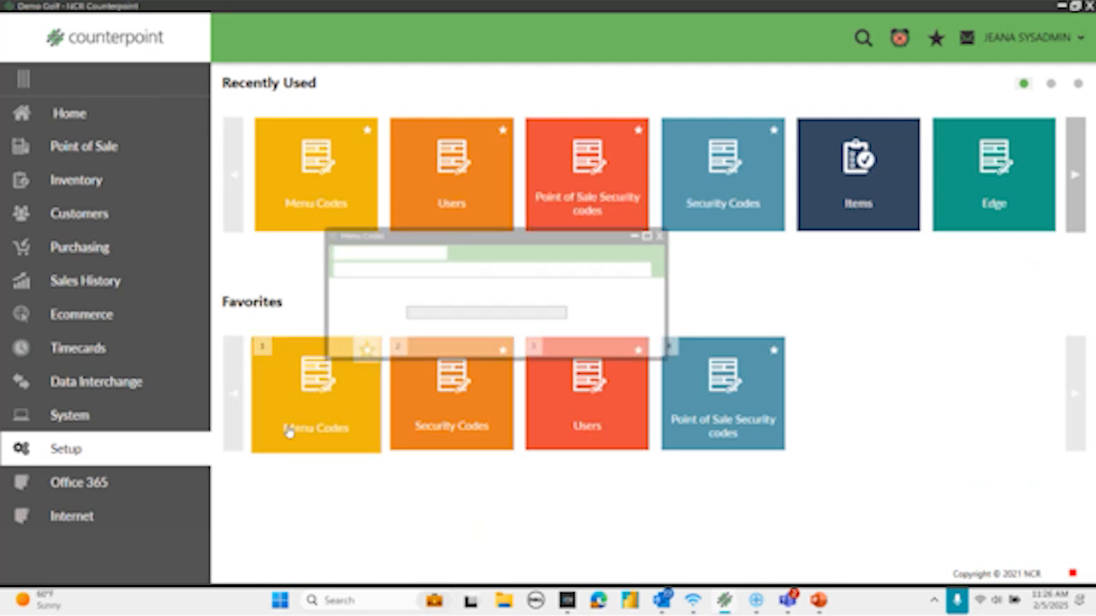
pyautogui.click(502, 268)
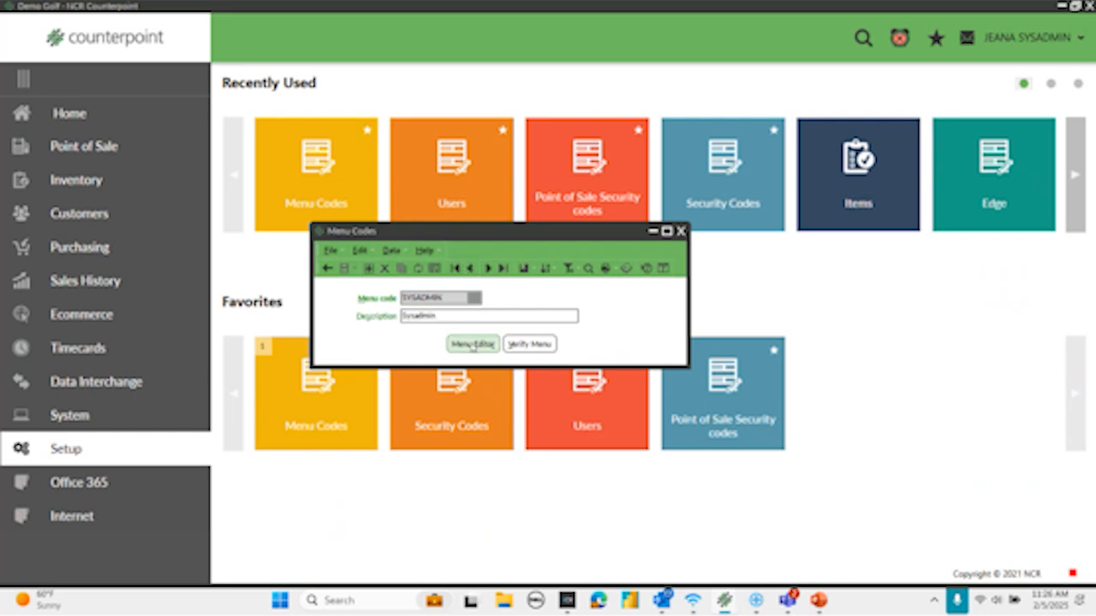
pyautogui.click(472, 344)
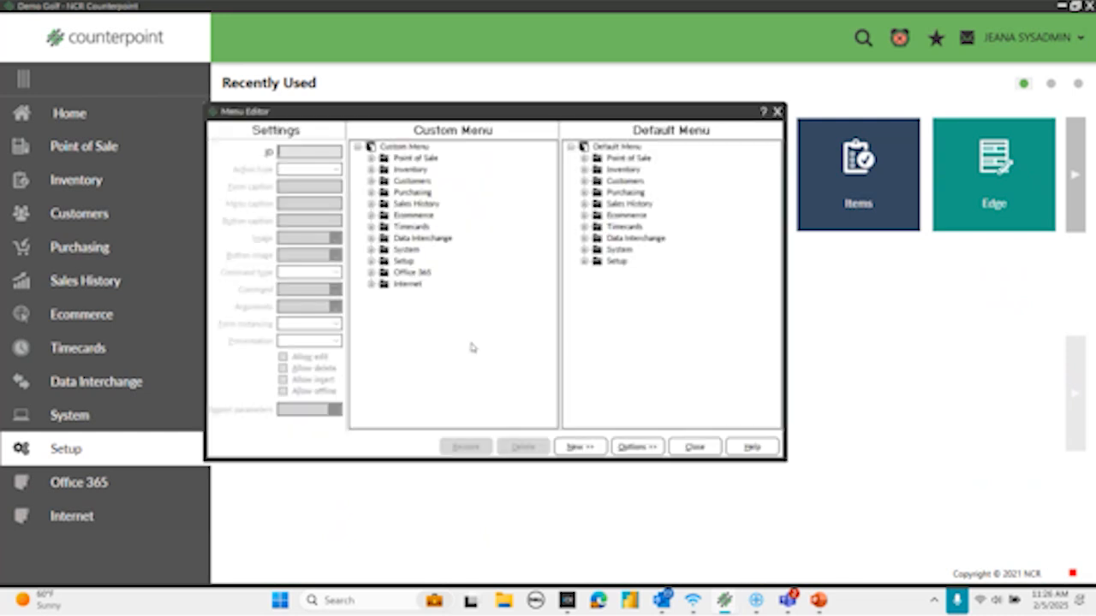
pyautogui.click(371, 158)
pyautogui.click(385, 169)
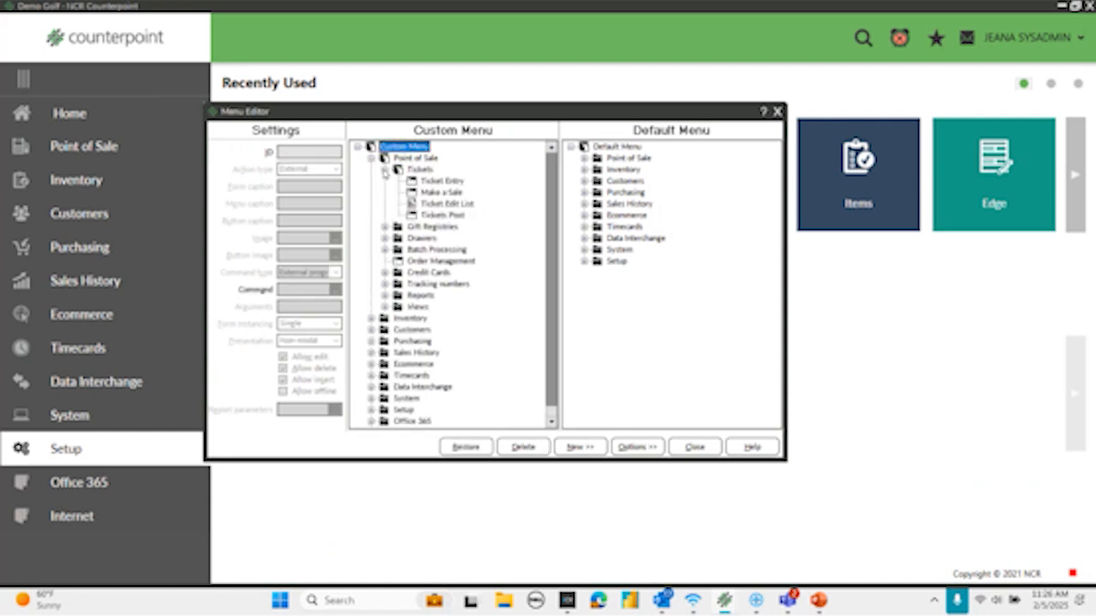
# - Change the menu caption and button caption of the Make a Sale item under Tickets to Touchscreen
pyautogui.click(431, 193)
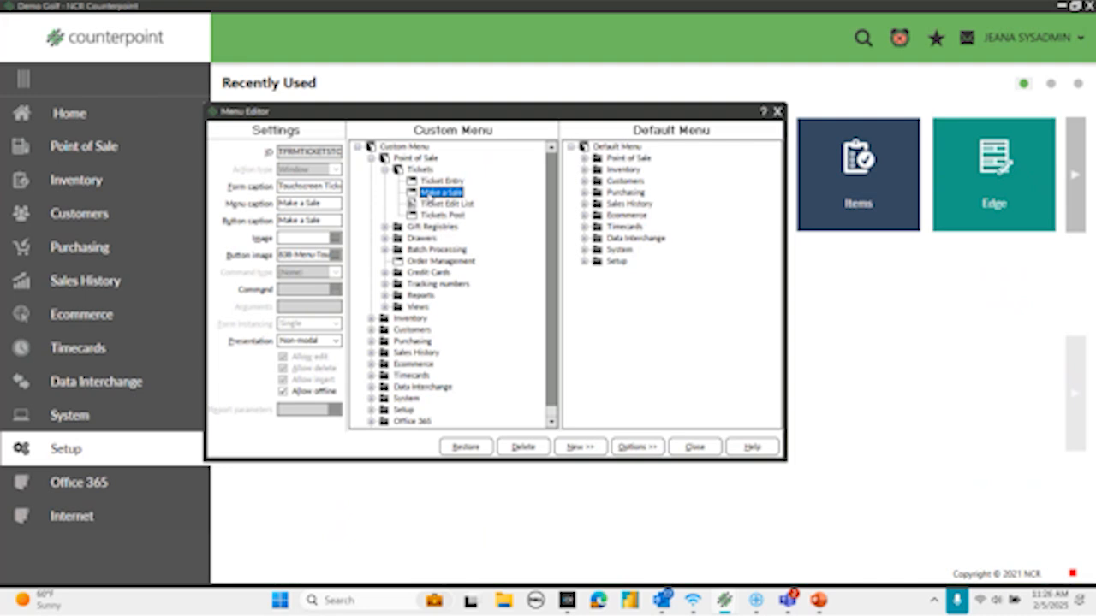
pyautogui.rightClick(430, 196)
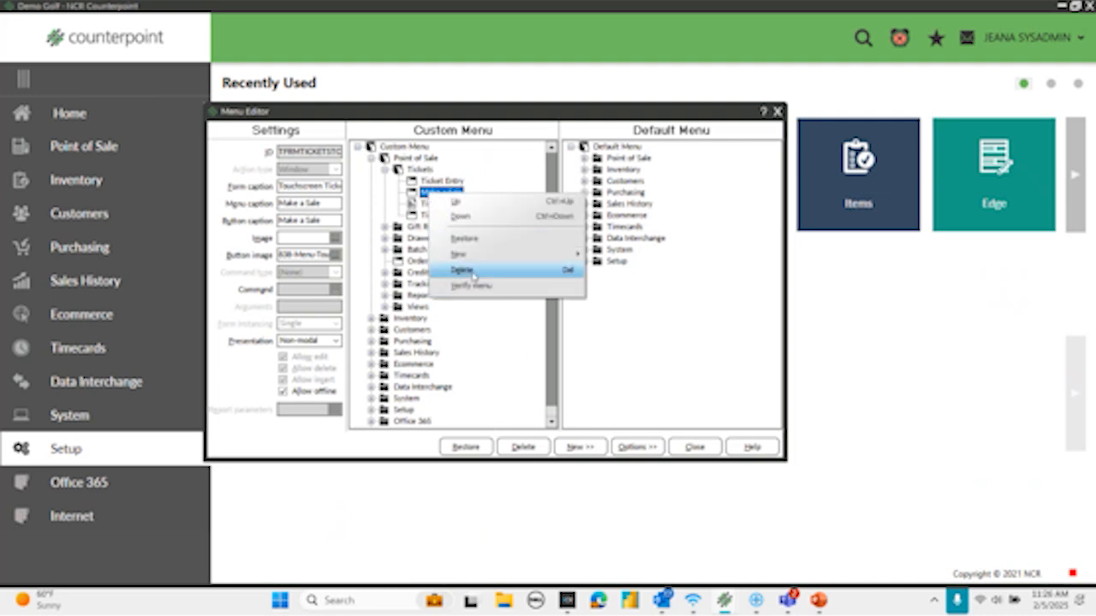
pyautogui.click(460, 340)
pyautogui.moveTo(337, 207); pyautogui.dragTo(268, 197)
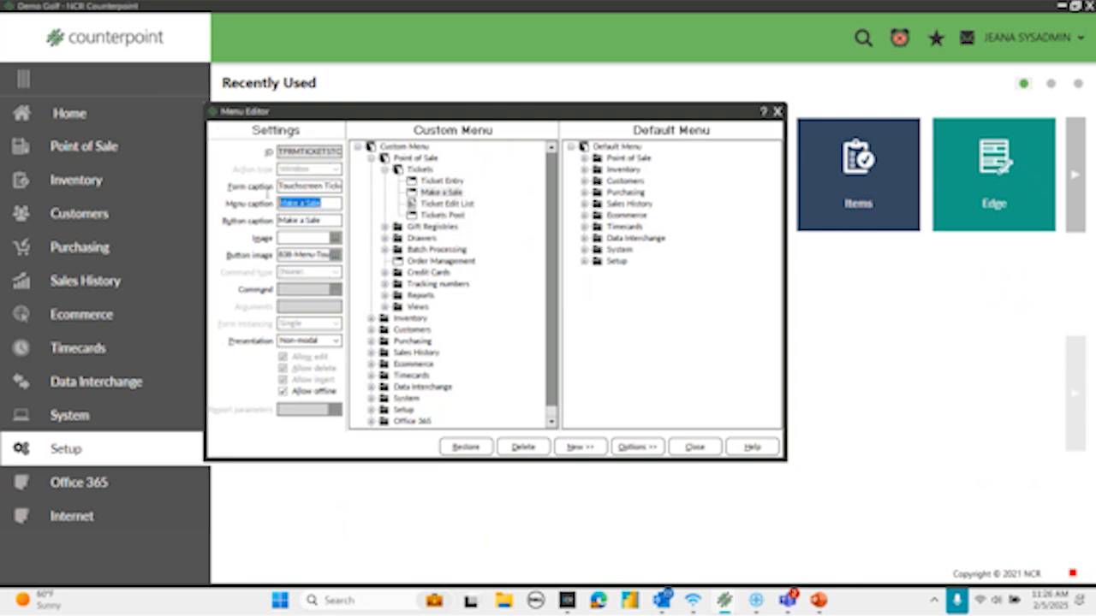
pyautogui.write('Touchscr')
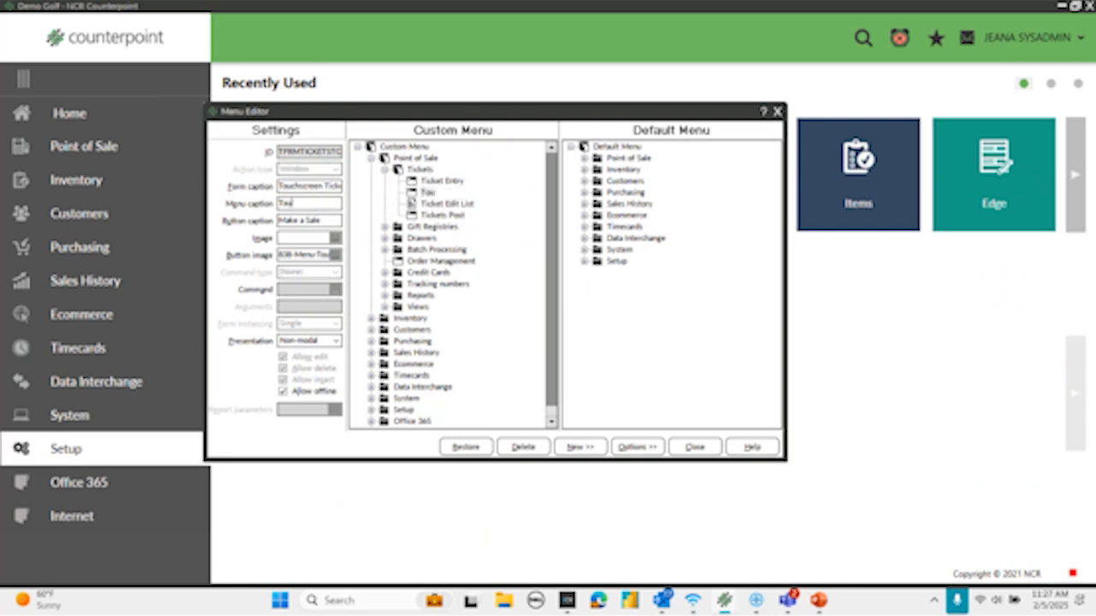
pyautogui.write('ee')
pyautogui.press('Tab')
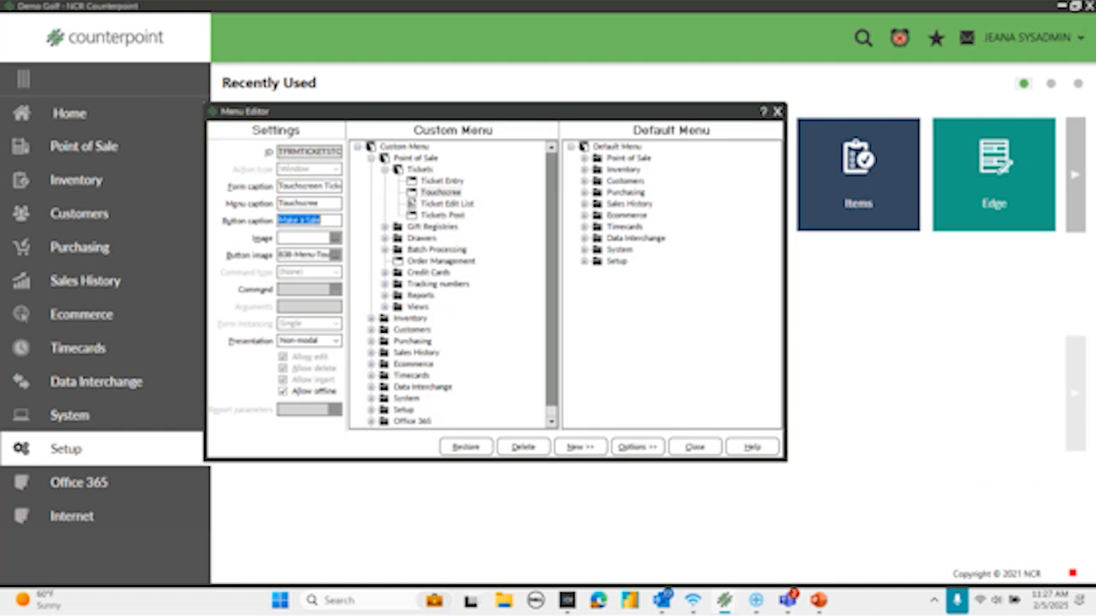
pyautogui.write('Touchscreen')
pyautogui.click(445, 335)
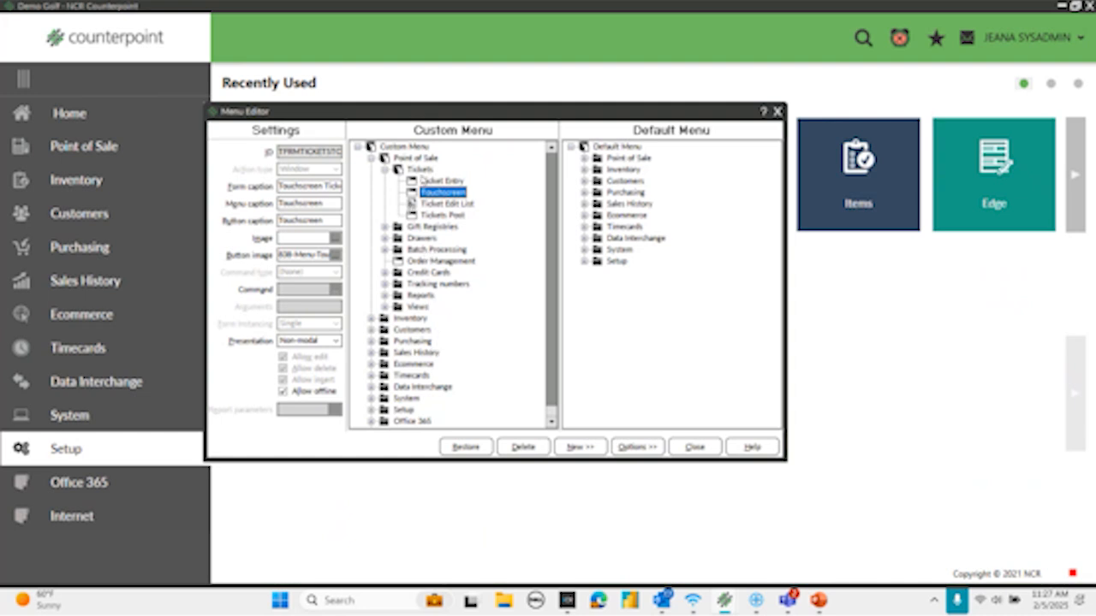
# - Set the Touchscreen item's menu caption and button caption back to Make a Sale
pyautogui.click(393, 309)
pyautogui.click(430, 230)
pyautogui.click(432, 194)
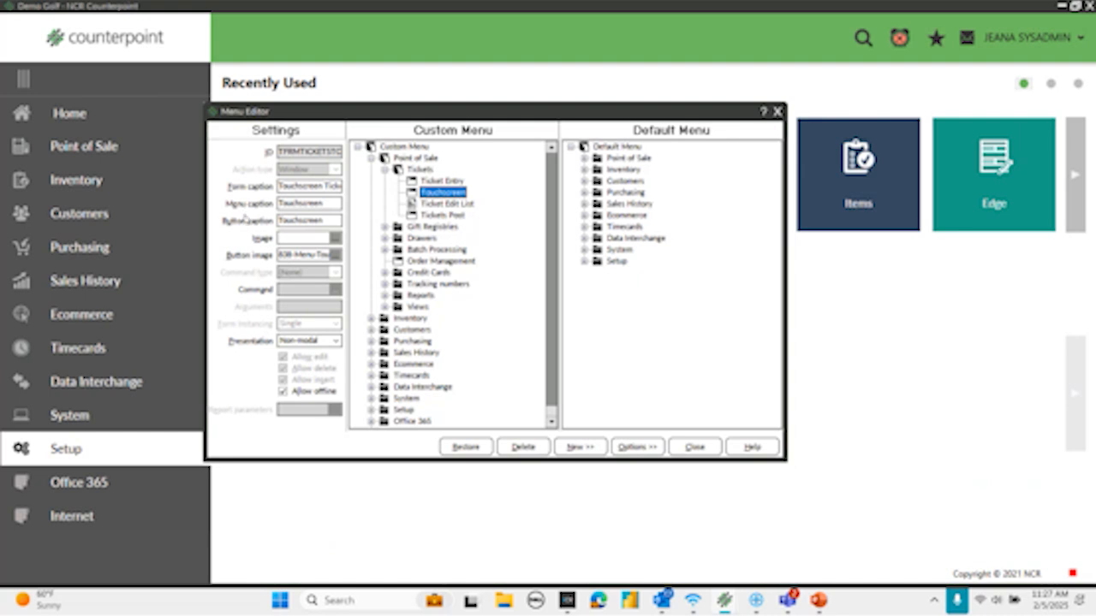
pyautogui.moveTo(331, 204); pyautogui.dragTo(224, 197)
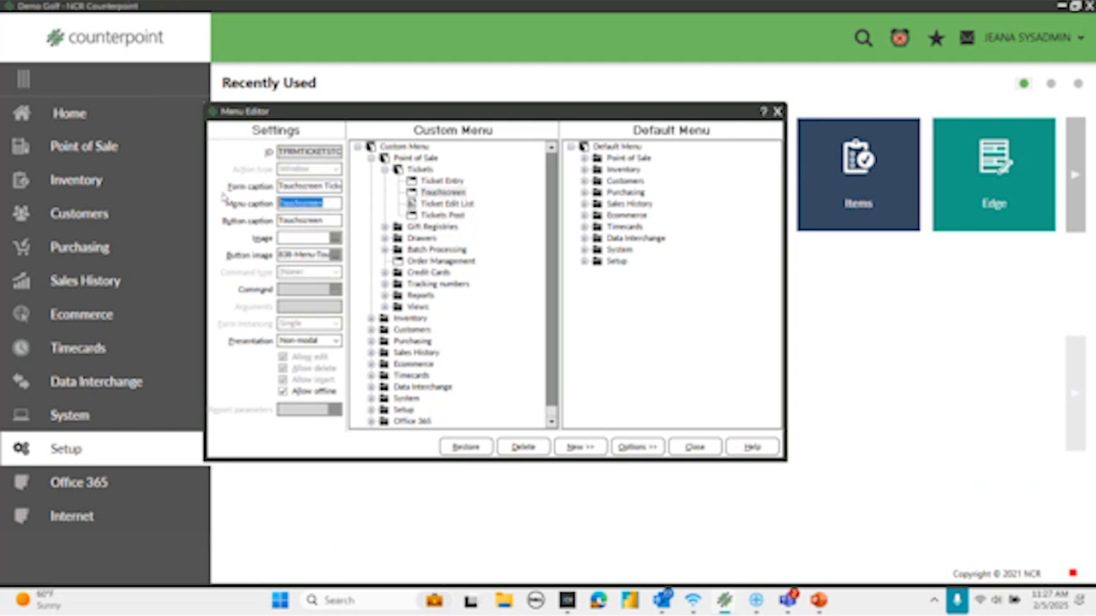
pyautogui.write('Make a')
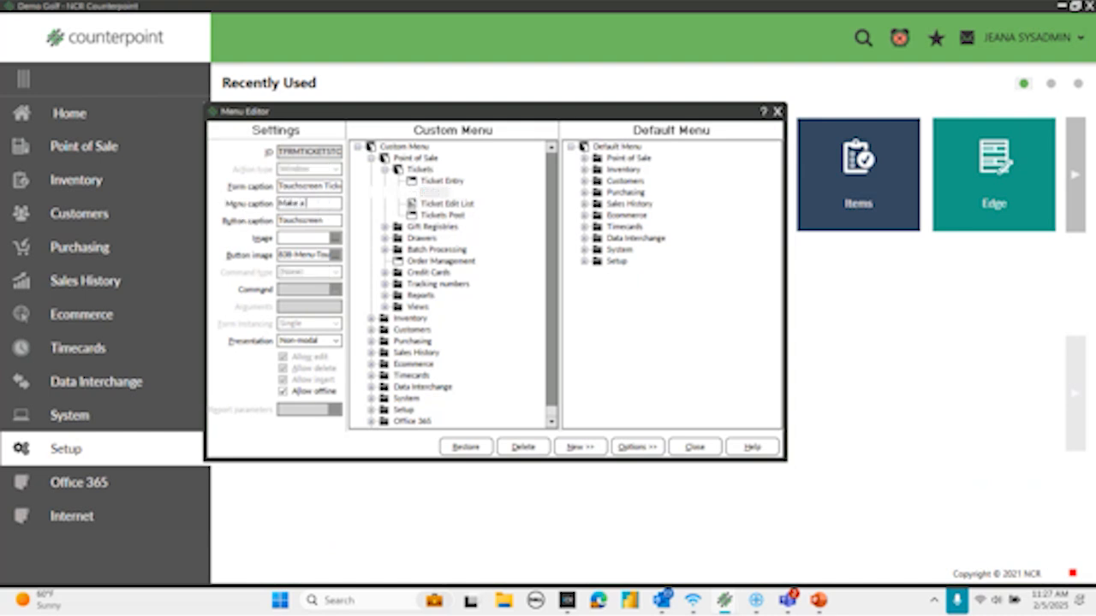
pyautogui.write(' Sale')
pyautogui.press('Tab')
pyautogui.write('Make a Sale')
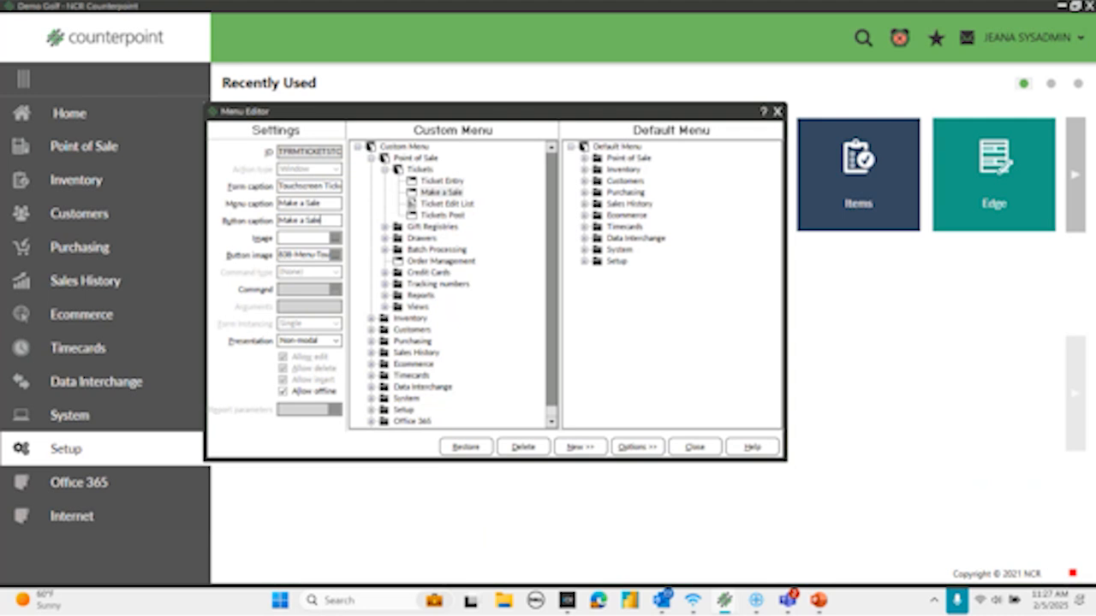
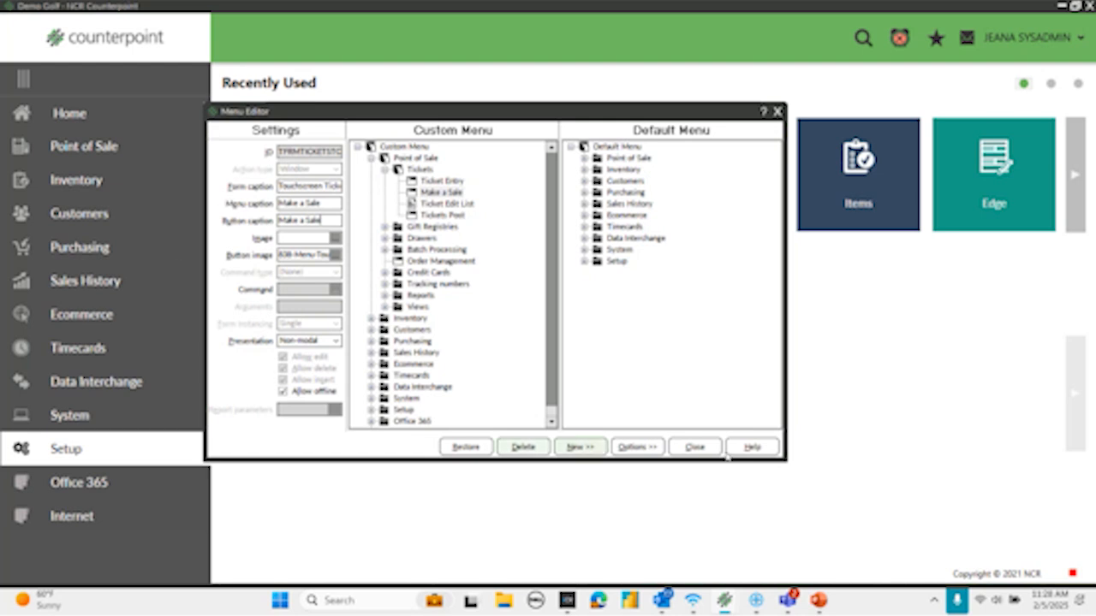
# - Save the custom menu changes and close the Menu Editor and Menu Codes windows
pyautogui.click(692, 447)
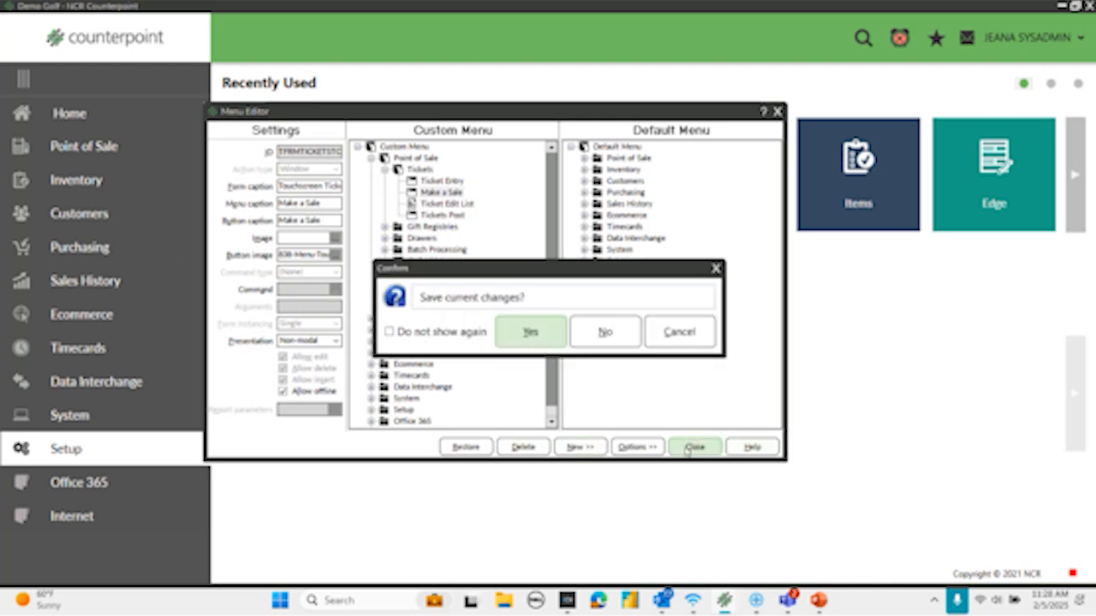
pyautogui.click(519, 334)
pyautogui.click(346, 268)
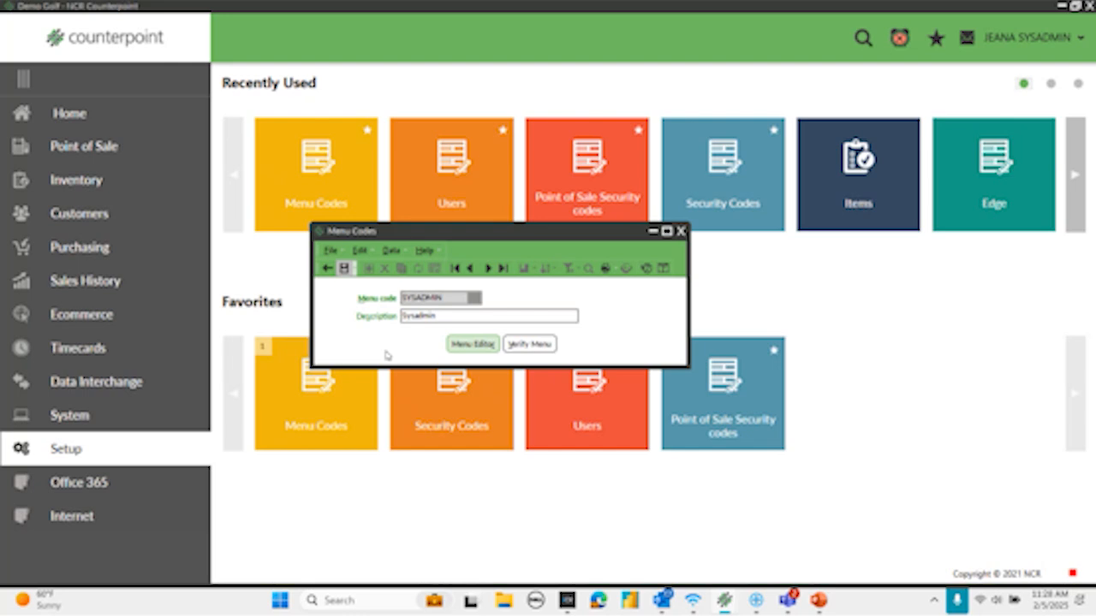
pyautogui.press('Escape')
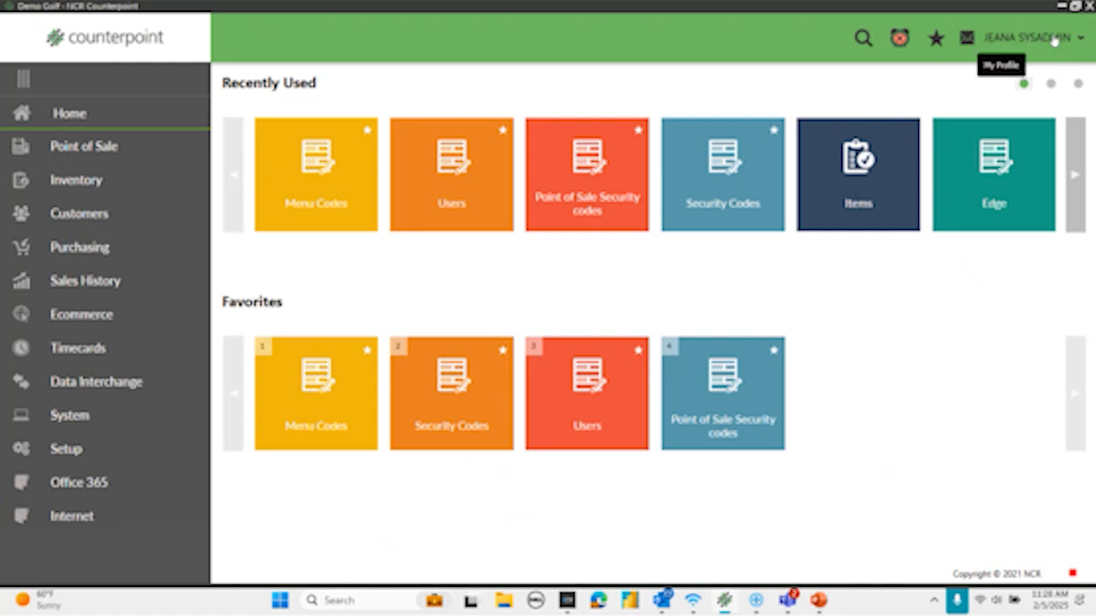
# - View the Tickets page under Point of Sale to check the Make a Sale caption, and return to the home page
pyautogui.click(89, 154)
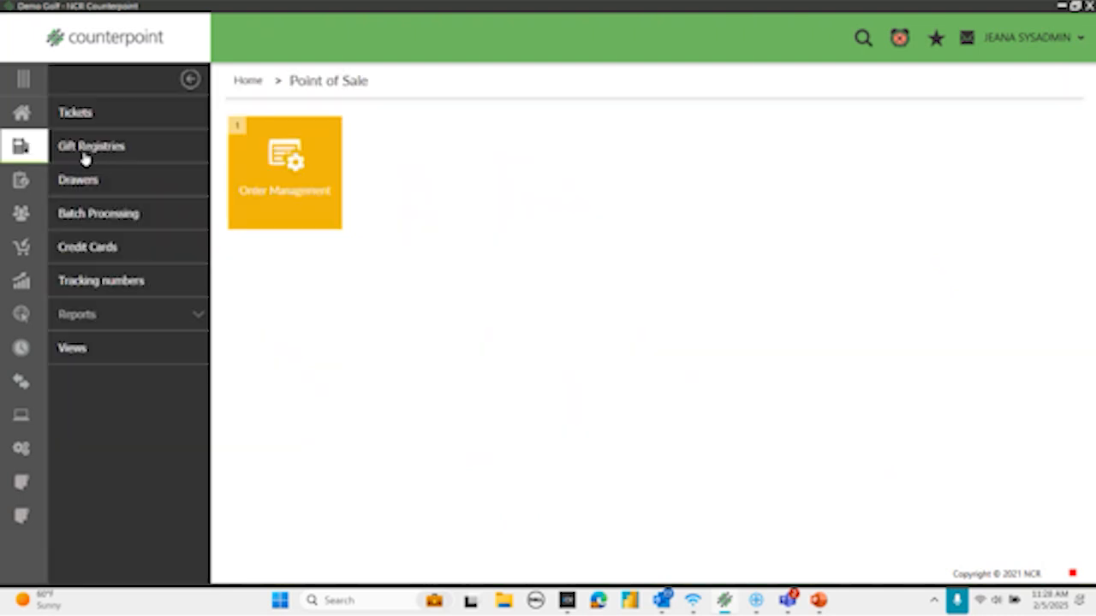
pyautogui.click(69, 112)
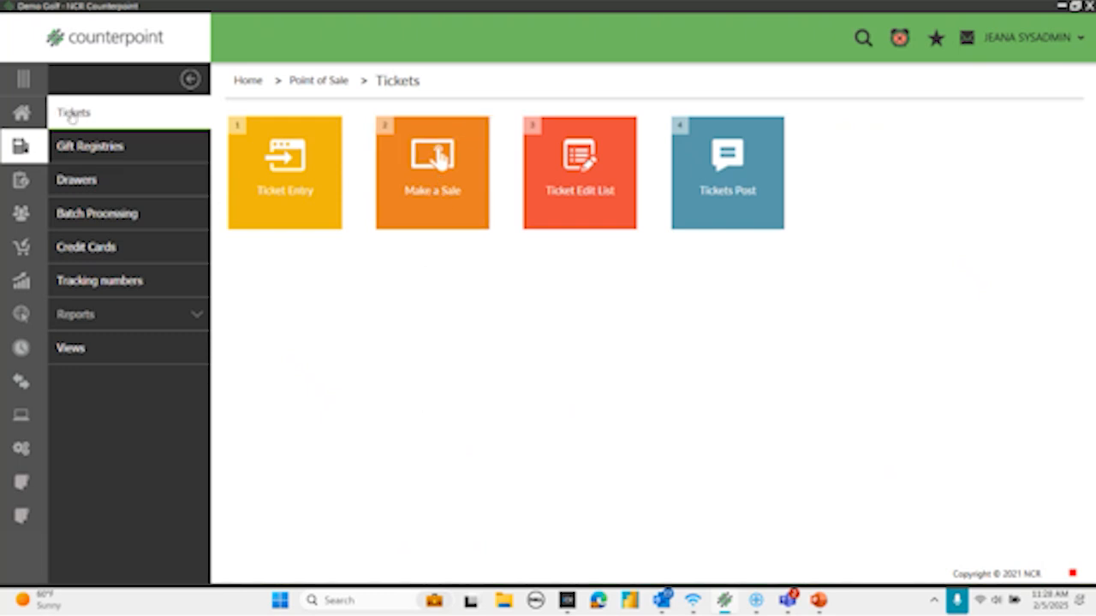
pyautogui.click(16, 116)
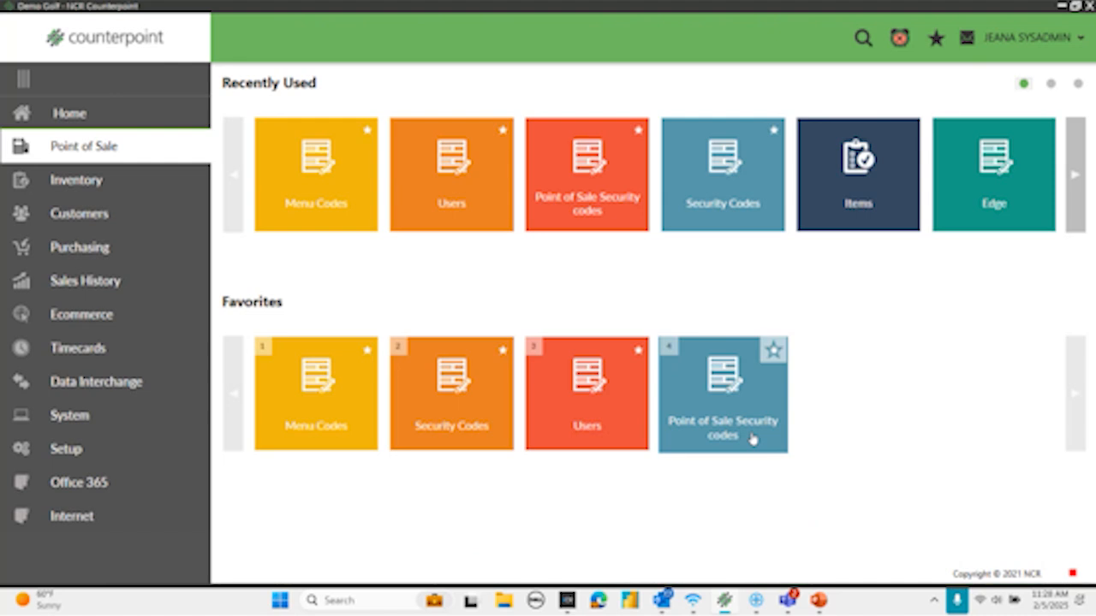
# - Open Menu Codes from the System setup, go to the SYSADMIN menu code and open its Menu Editor
pyautogui.click(78, 451)
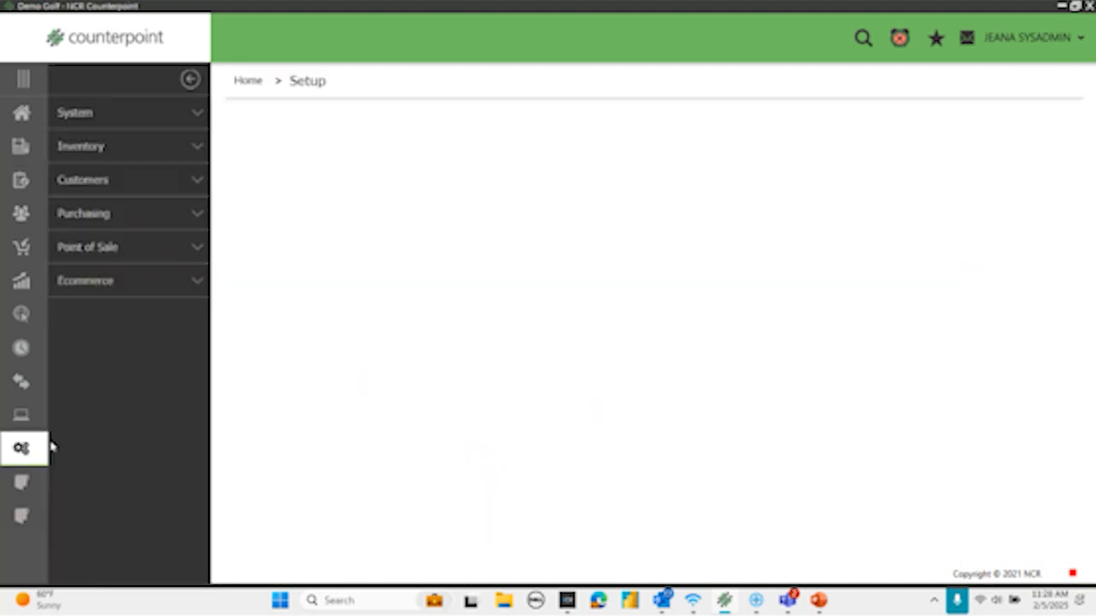
pyautogui.click(80, 109)
pyautogui.click(403, 452)
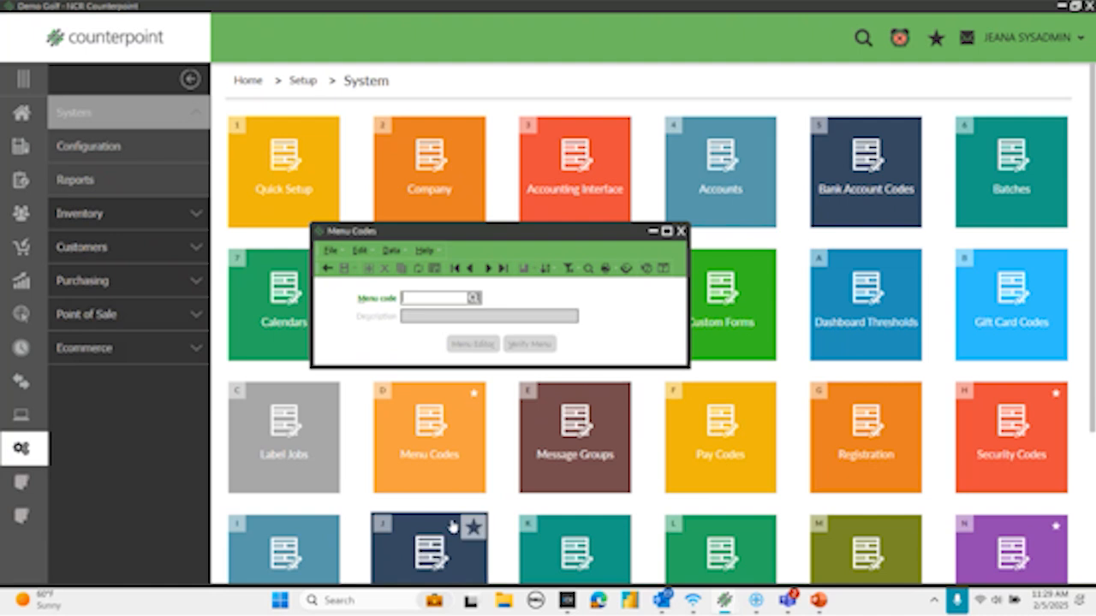
pyautogui.click(504, 268)
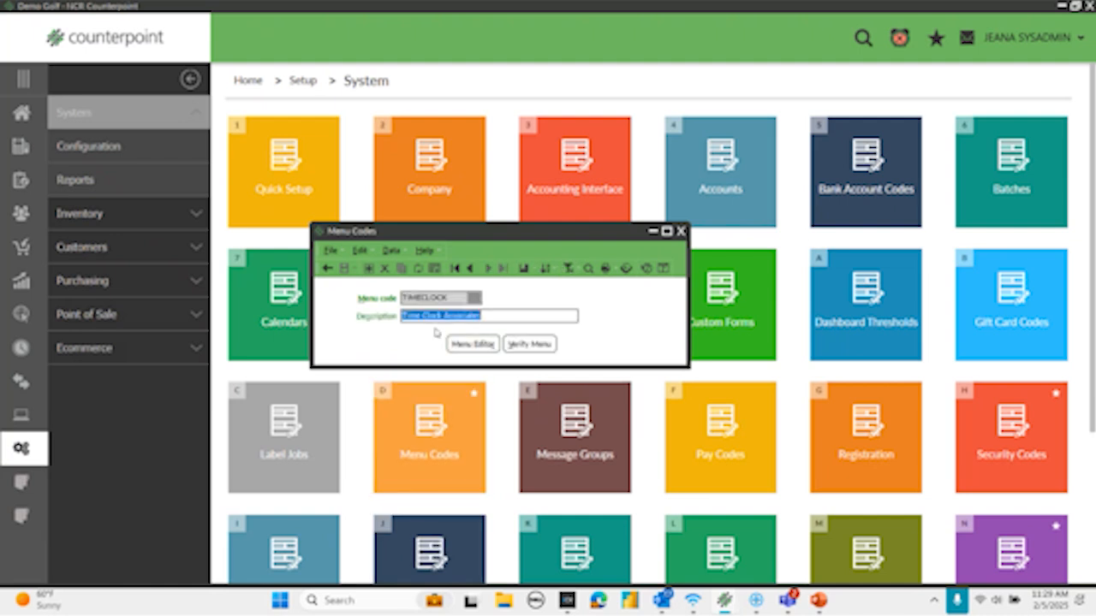
pyautogui.click(459, 269)
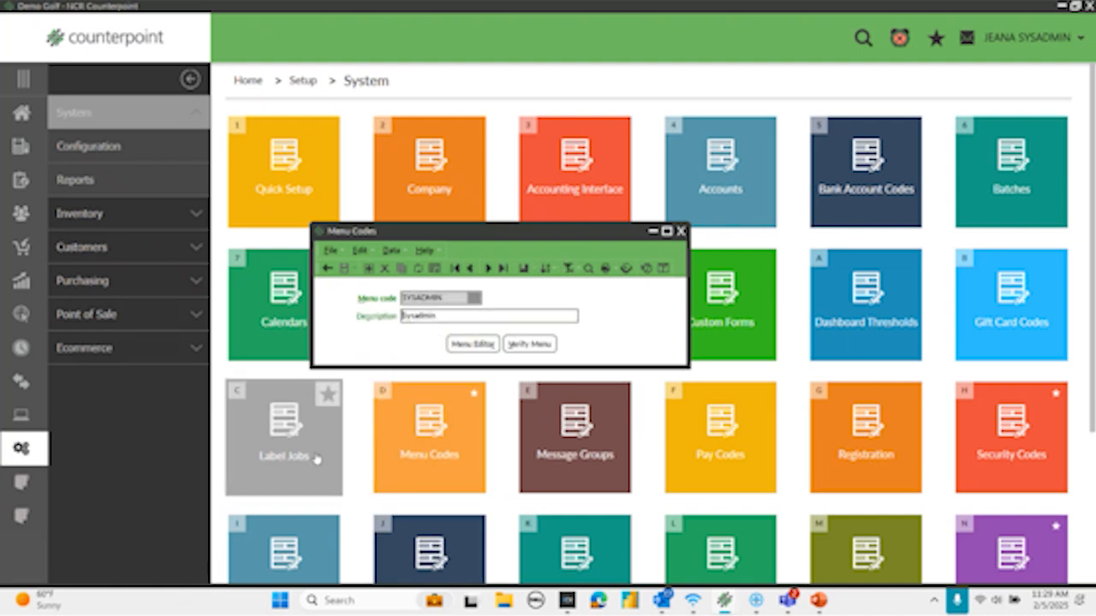
pyautogui.click(466, 344)
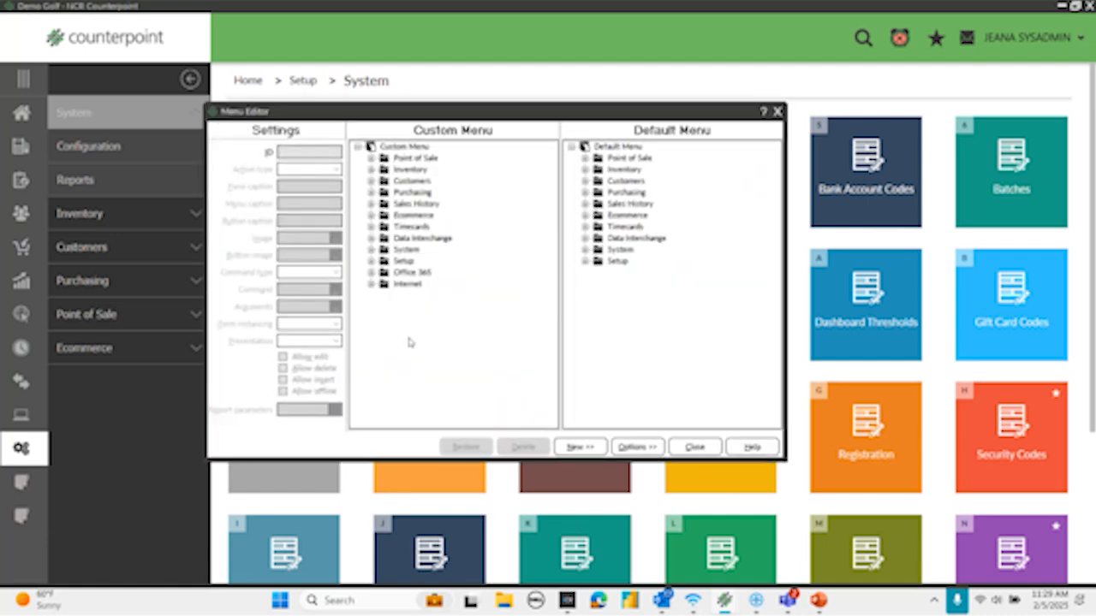
# - Examine the Internet folder and its Edge item in the custom menu, and close the Menu Editor and Menu Codes windows
pyautogui.click(372, 285)
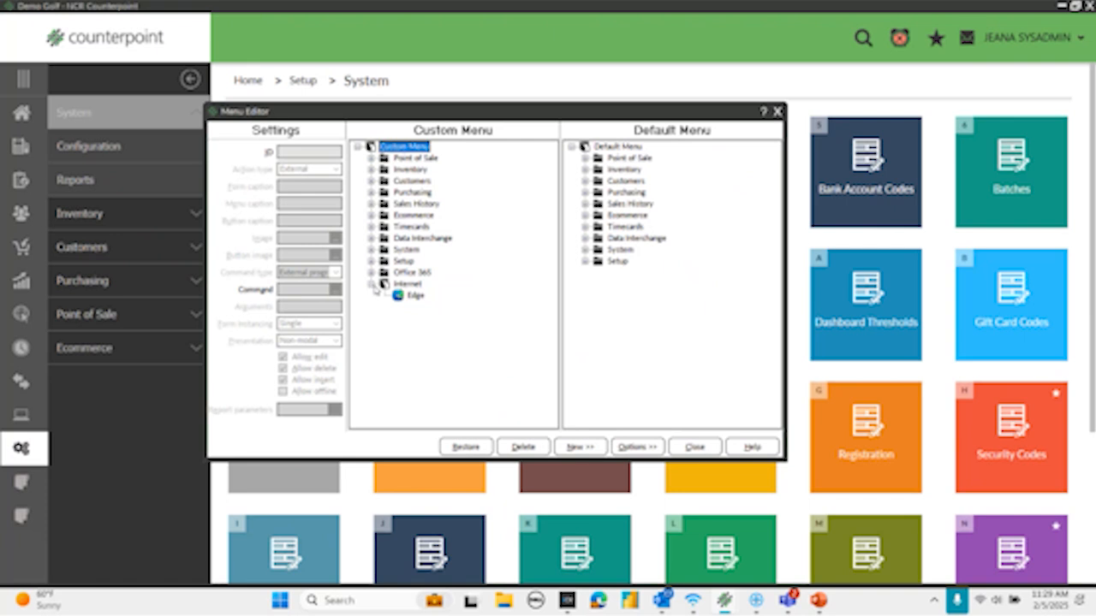
pyautogui.click(405, 283)
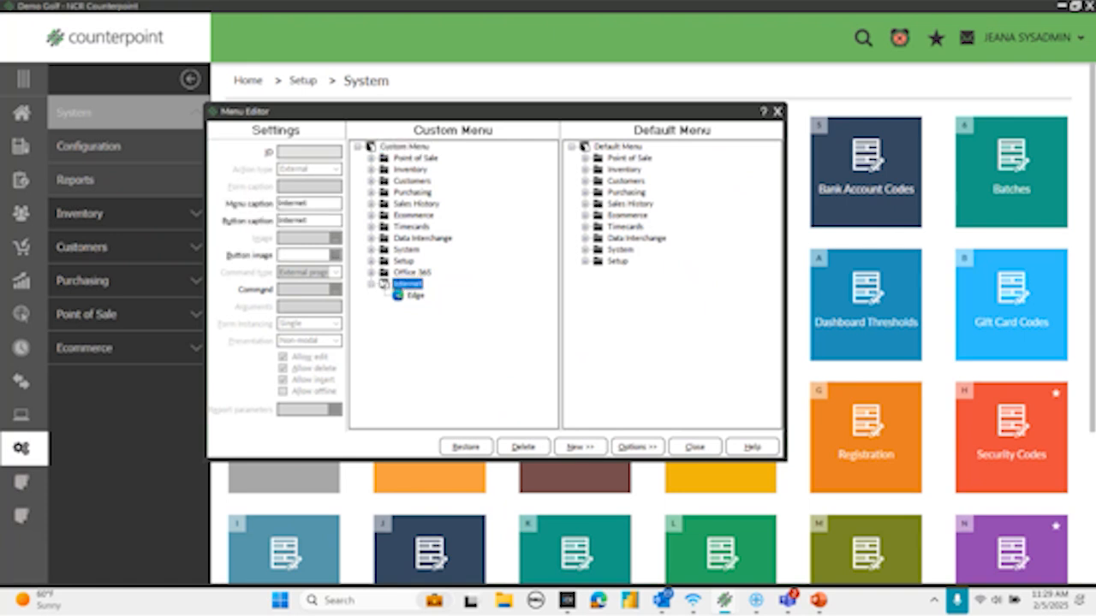
pyautogui.click(690, 447)
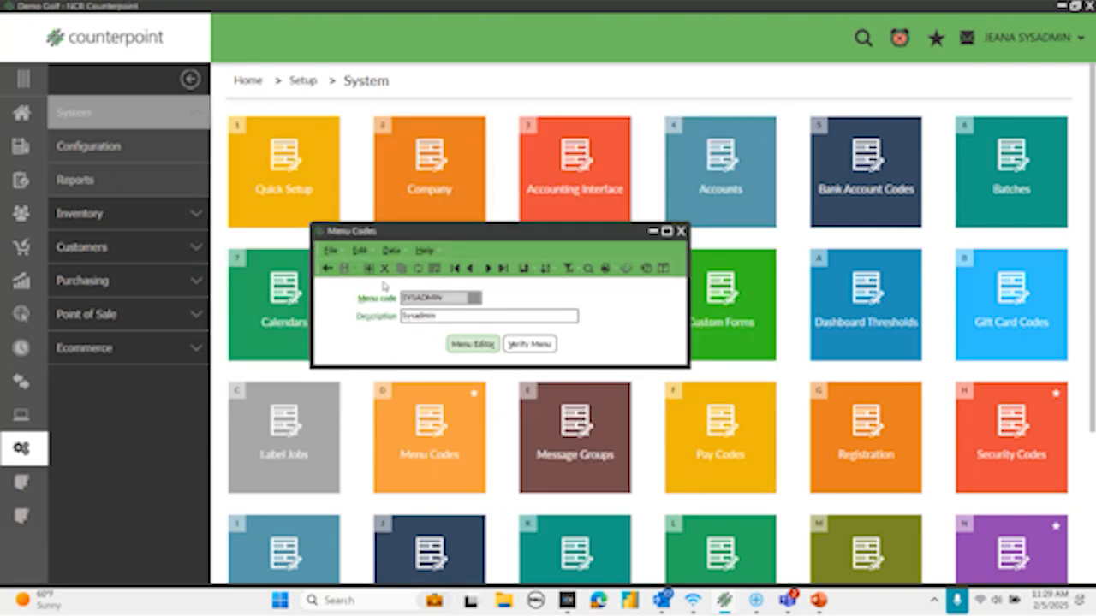
pyautogui.click(680, 231)
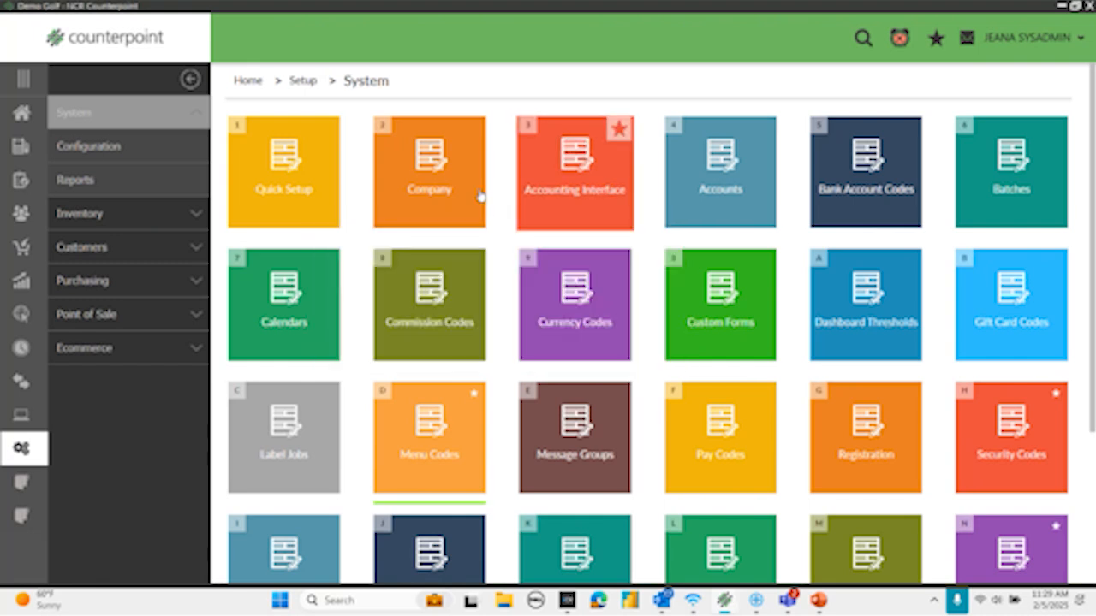
# - Launch Edge from the Internet menu to test it, close the browser and return to the home page
pyautogui.click(26, 111)
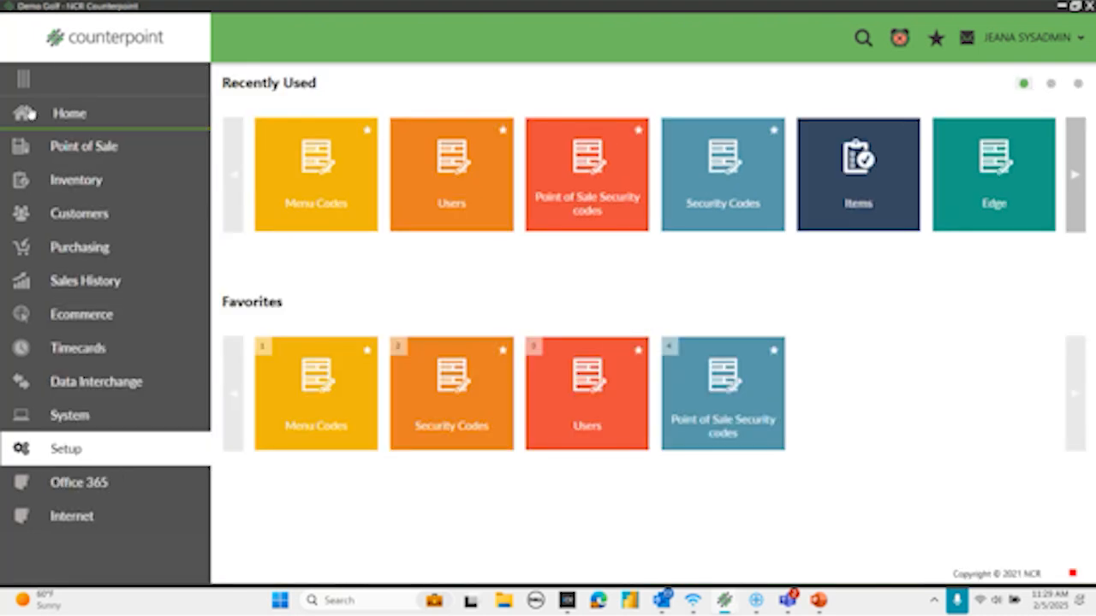
pyautogui.click(68, 515)
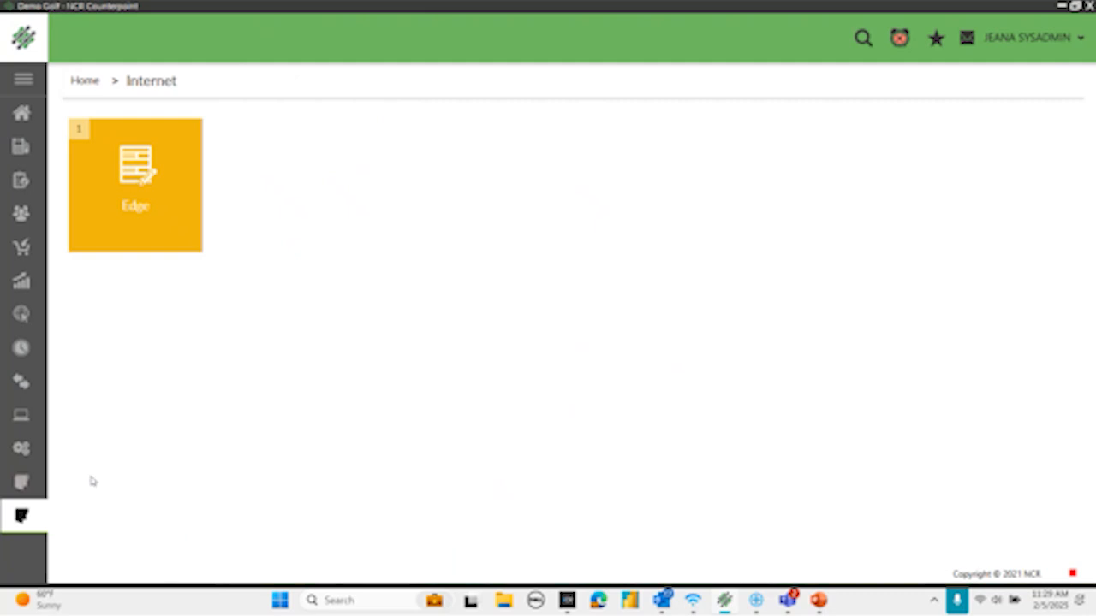
pyautogui.click(133, 181)
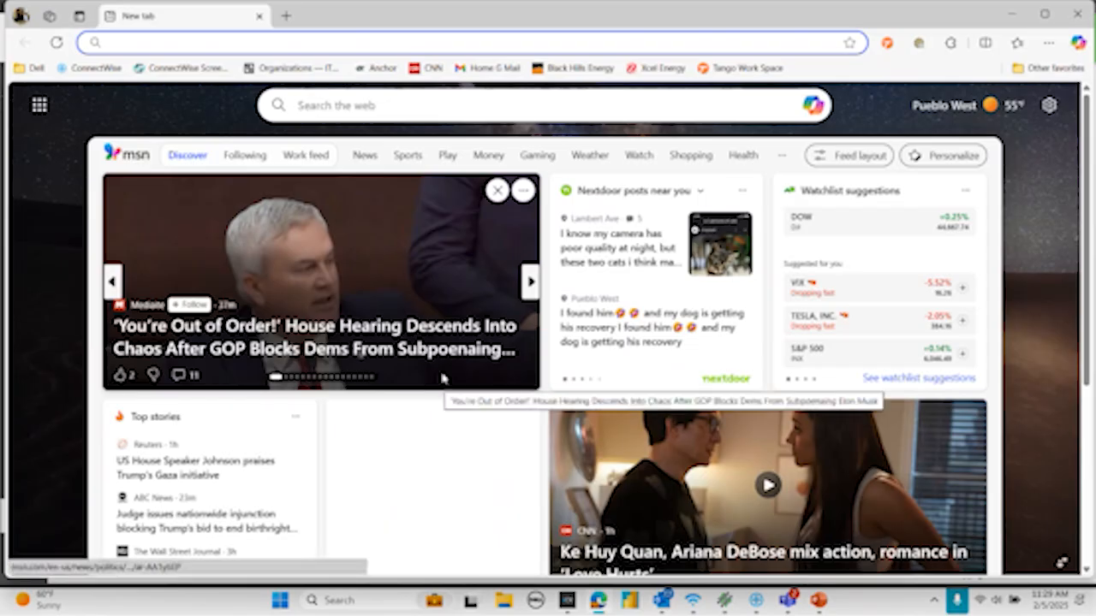
pyautogui.click(260, 16)
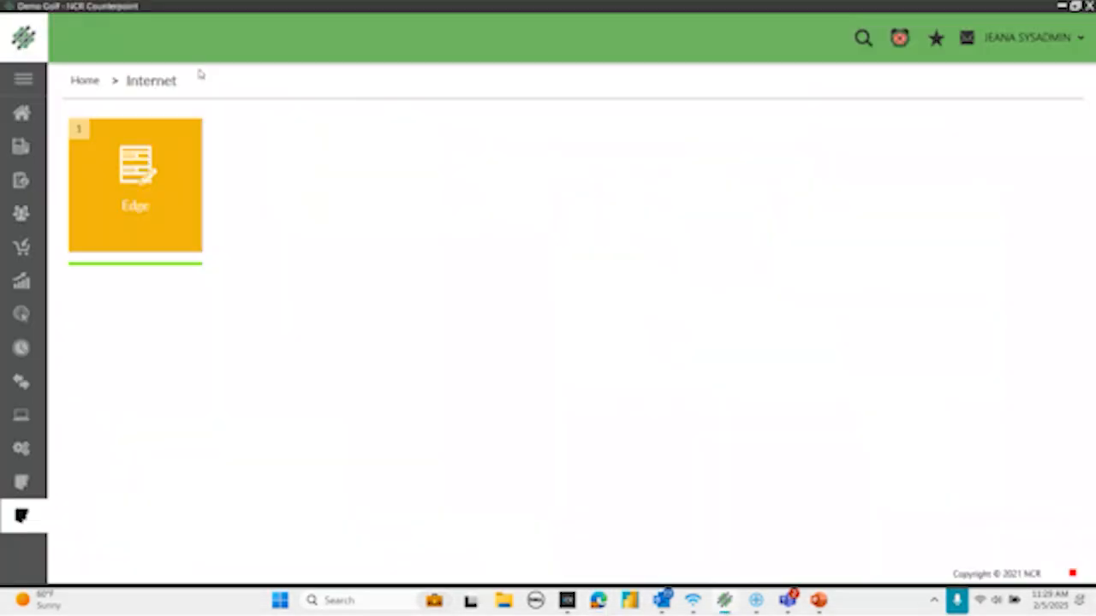
pyautogui.click(21, 114)
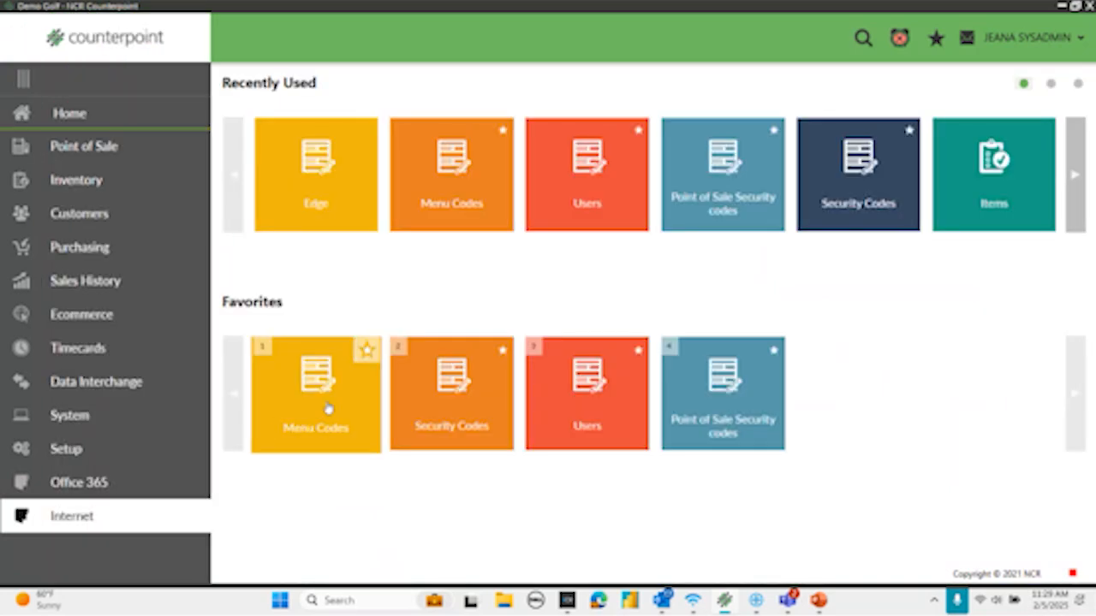
# - Launch Word and Excel from the Office 365 menu to test them, closing each one and returning to the home page
pyautogui.click(77, 484)
pyautogui.click(154, 217)
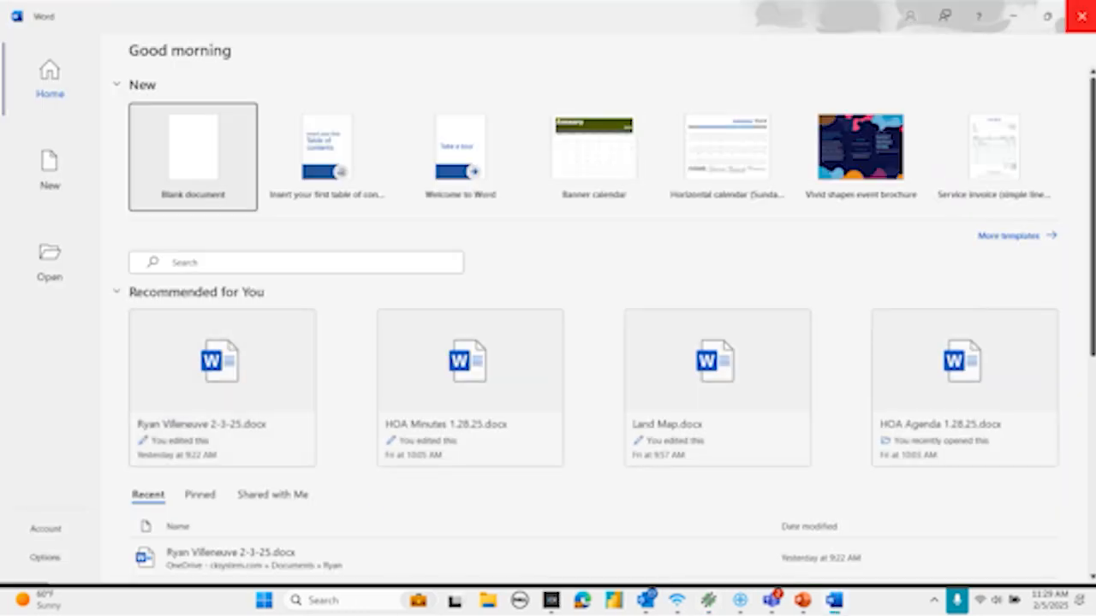
pyautogui.click(1078, 16)
pyautogui.click(303, 245)
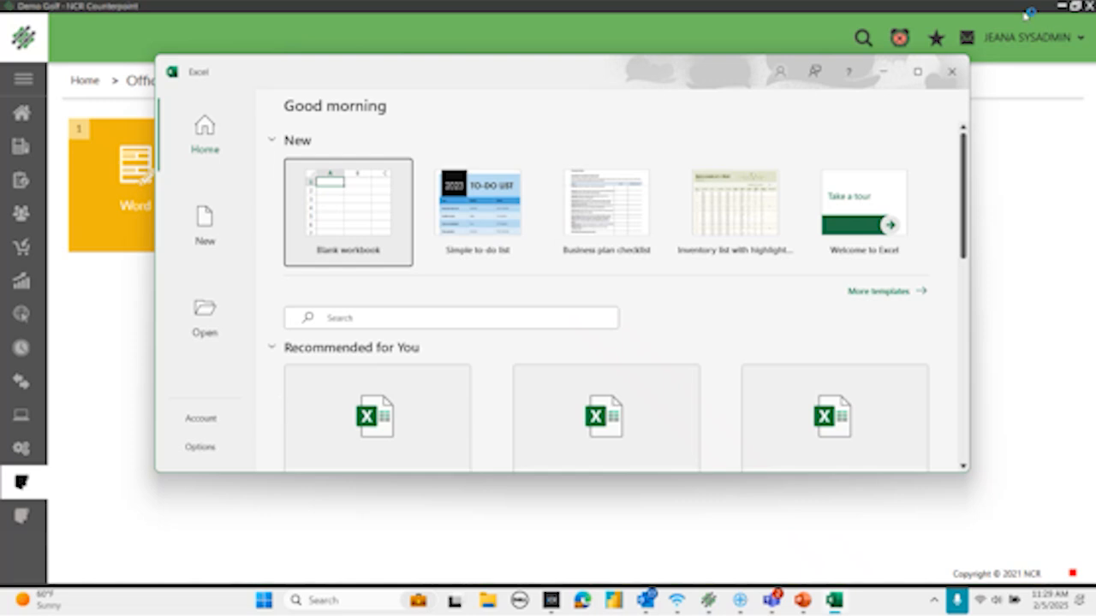
pyautogui.click(957, 81)
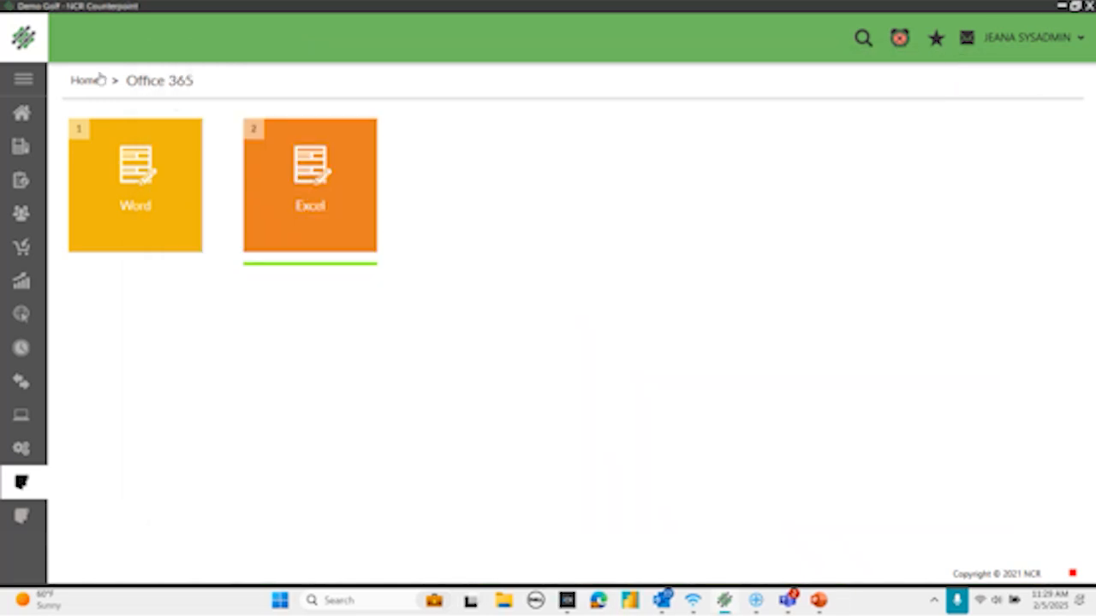
pyautogui.click(21, 112)
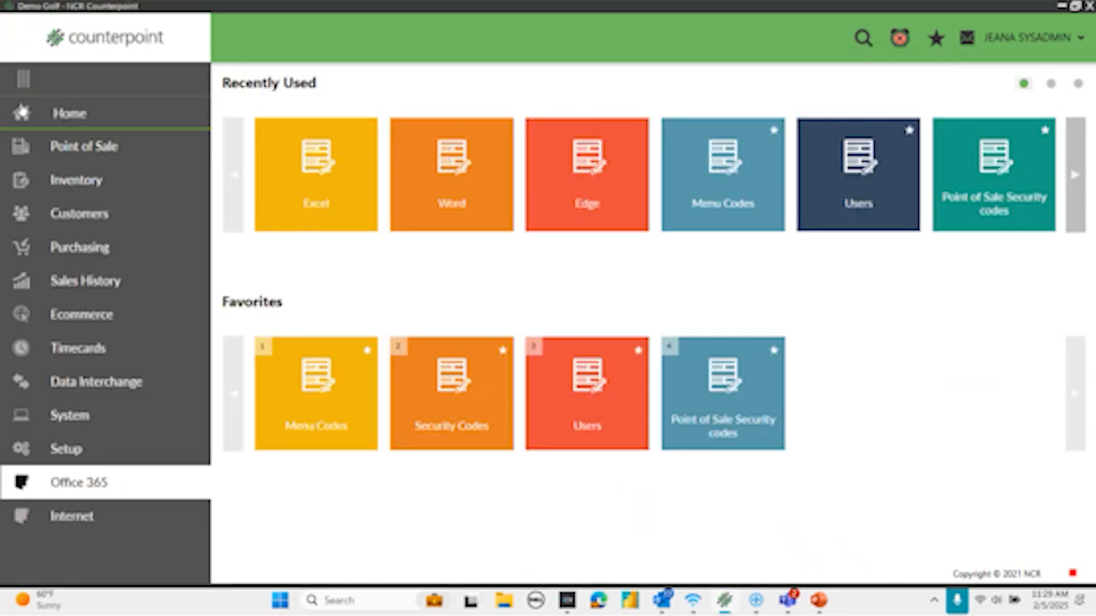
# - Reopen the Menu Editor for the SYSADMIN menu code from the System setup
pyautogui.click(76, 453)
pyautogui.click(79, 115)
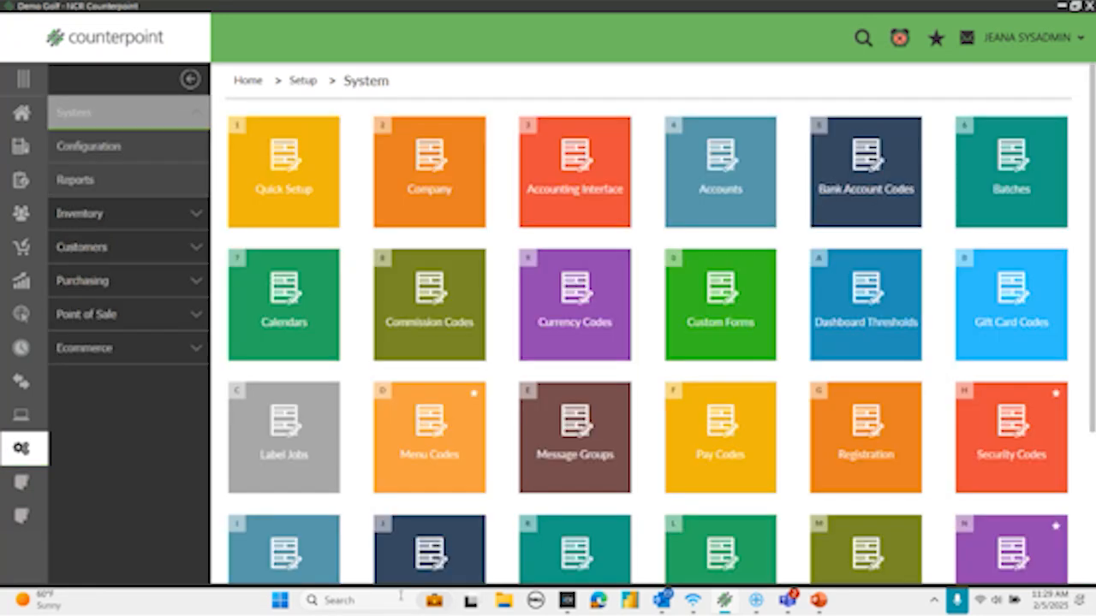
pyautogui.click(433, 469)
pyautogui.click(503, 268)
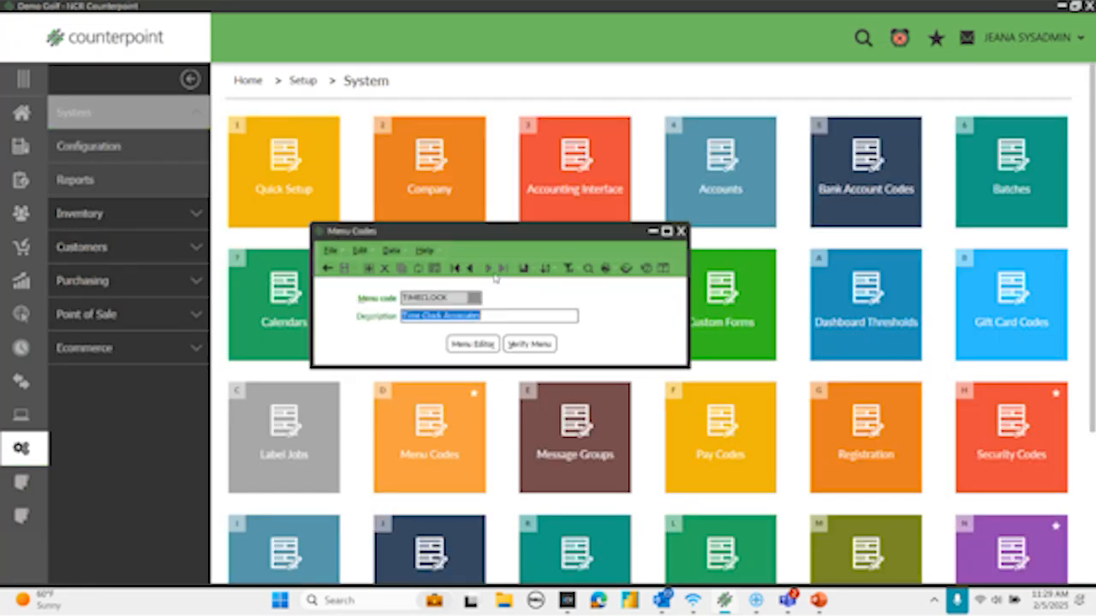
pyautogui.click(468, 268)
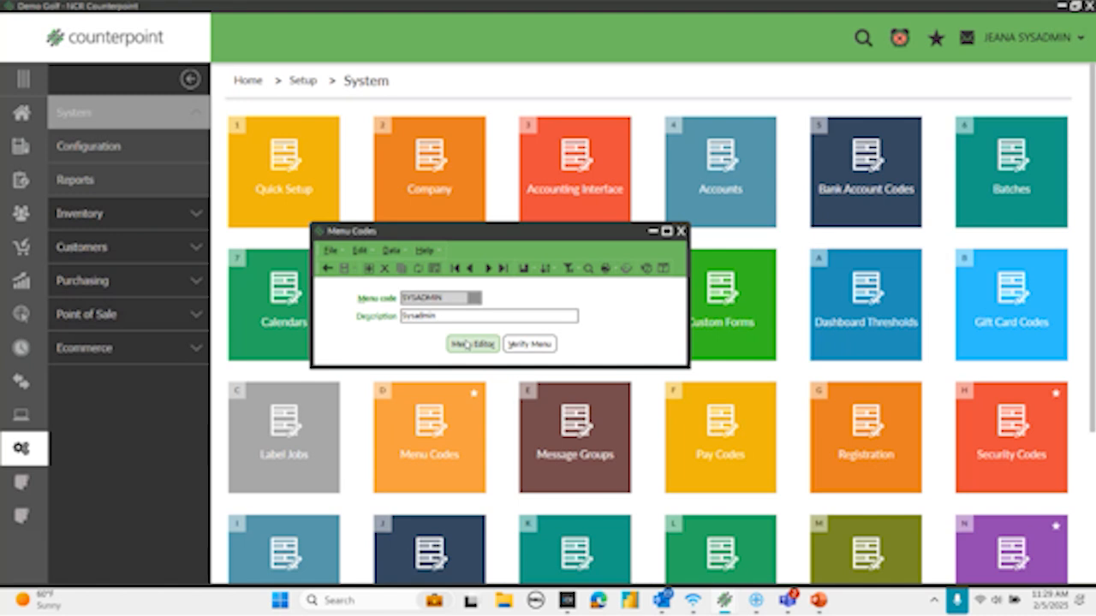
pyautogui.click(467, 345)
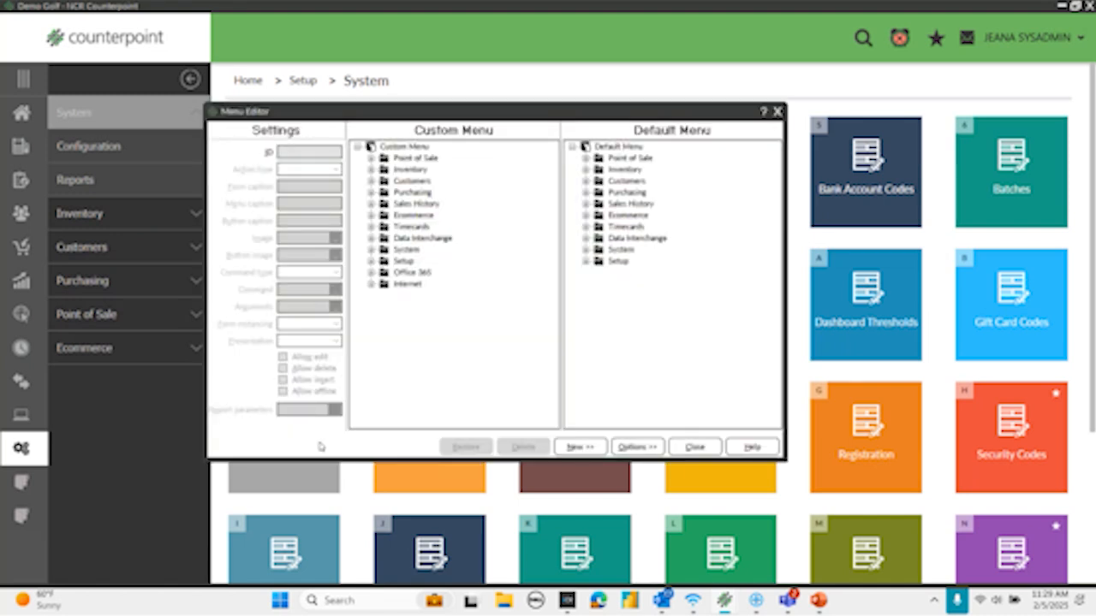
# - Add a new folder under the Custom Menu root with Internet2 as its menu caption and button caption
pyautogui.click(400, 149)
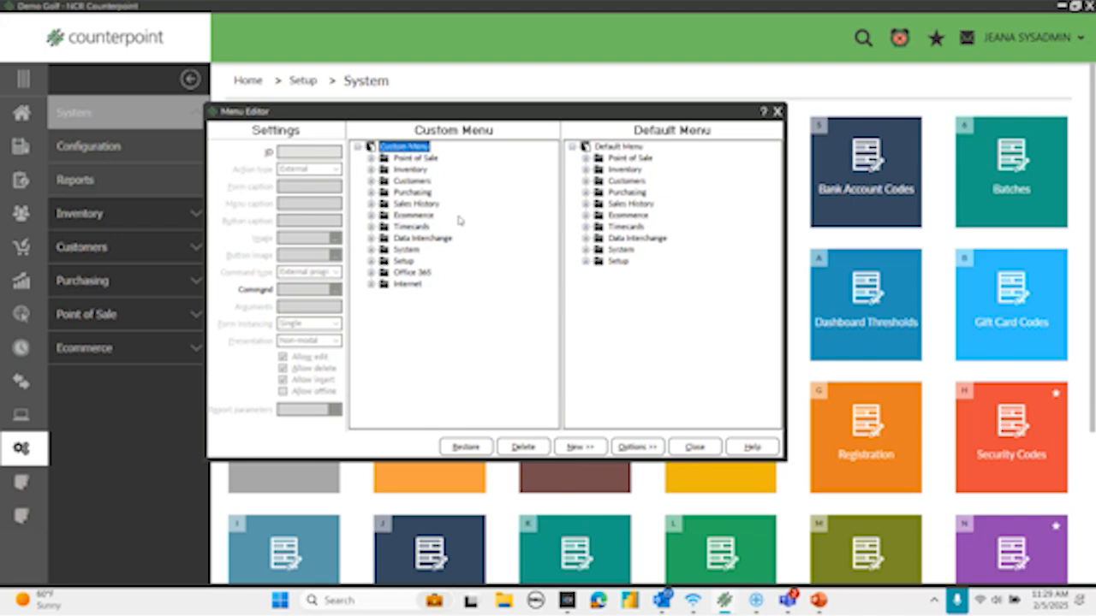
pyautogui.click(584, 448)
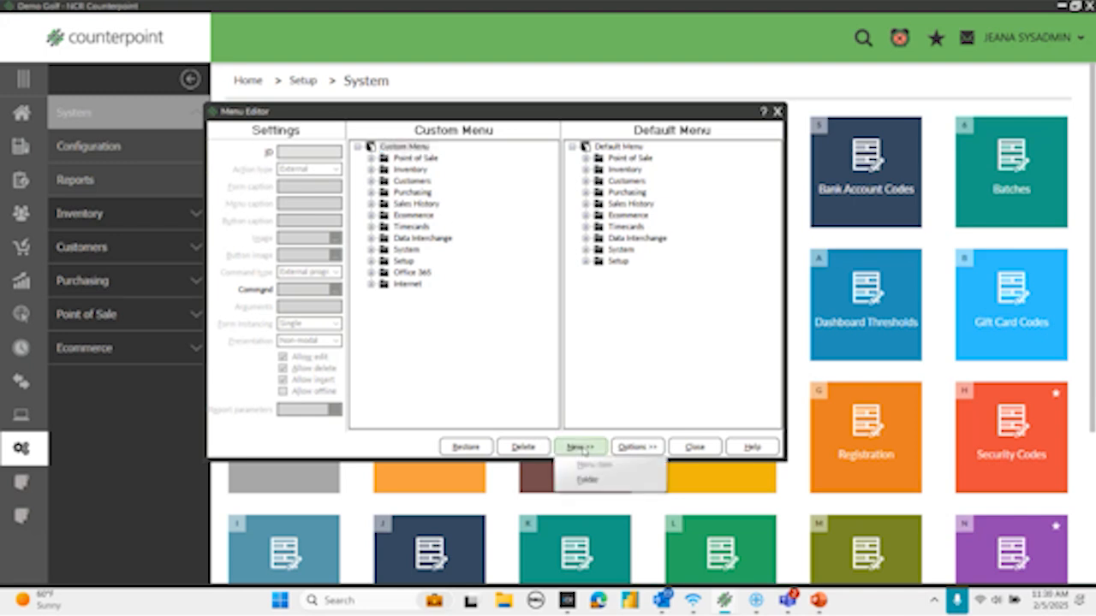
pyautogui.click(584, 481)
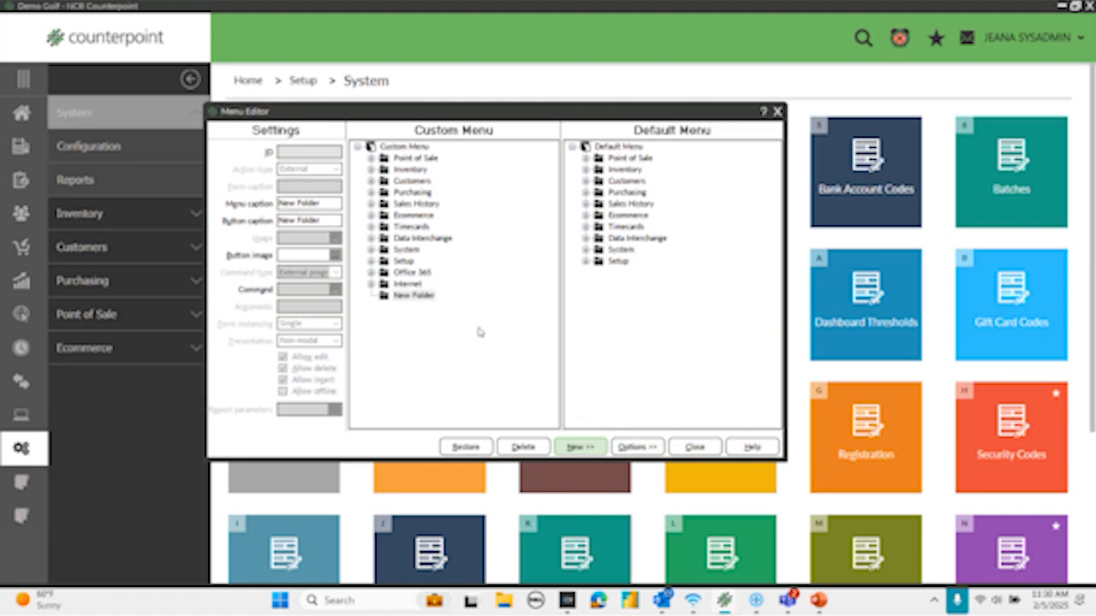
pyautogui.click(325, 203)
pyautogui.moveTo(325, 203); pyautogui.dragTo(242, 204)
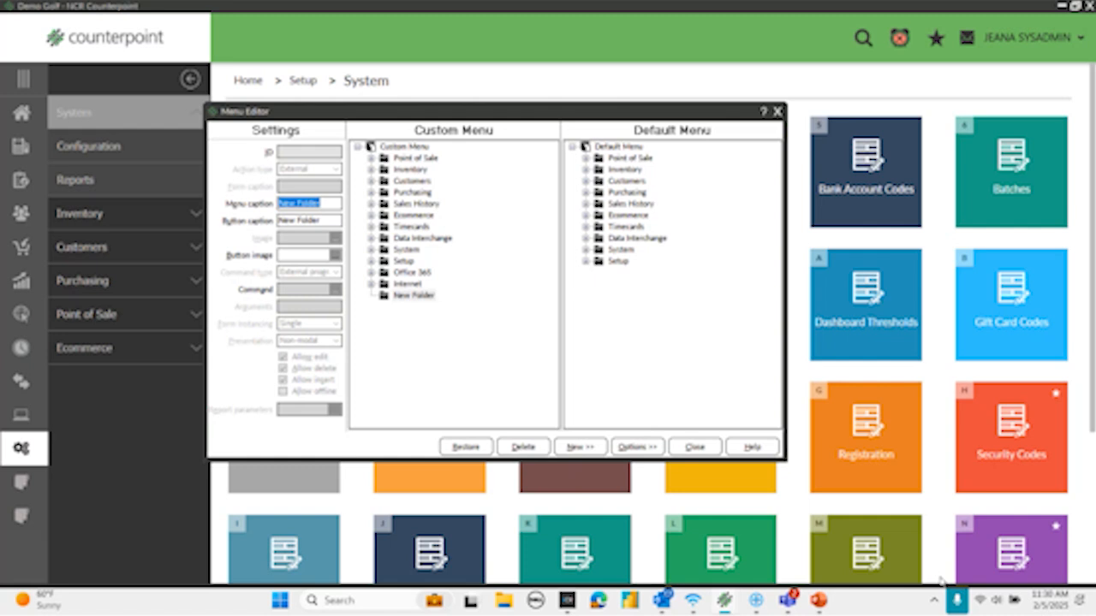
pyautogui.write('Inte')
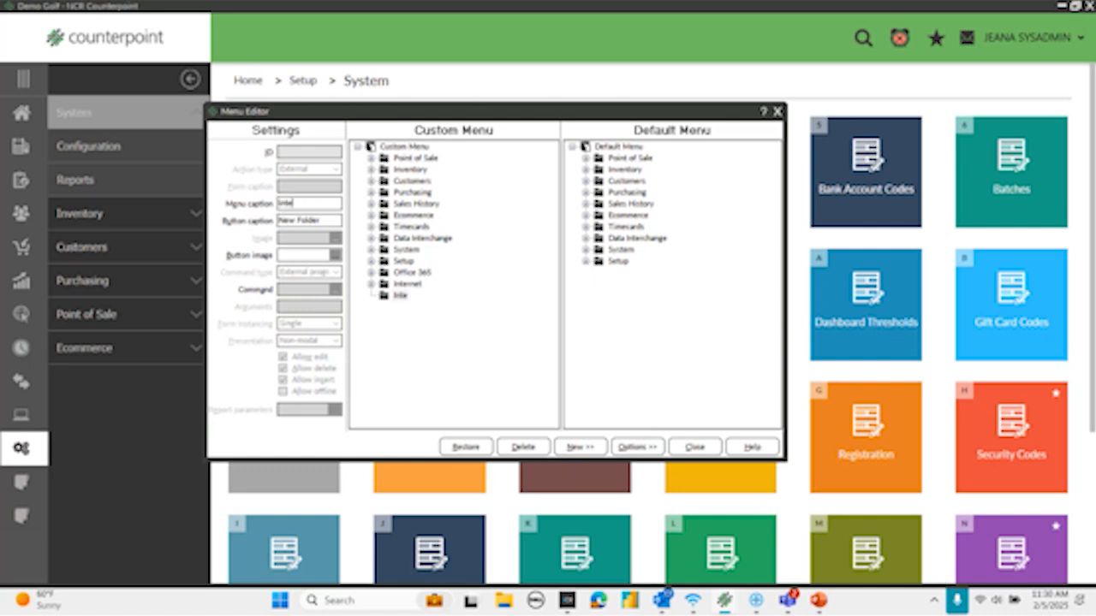
pyautogui.write('rnet2')
pyautogui.moveTo(329, 221); pyautogui.dragTo(279, 221)
pyautogui.write('In')
# - Try to add a menu item with the ID Edge to the Internet2 folder
pyautogui.click(396, 295)
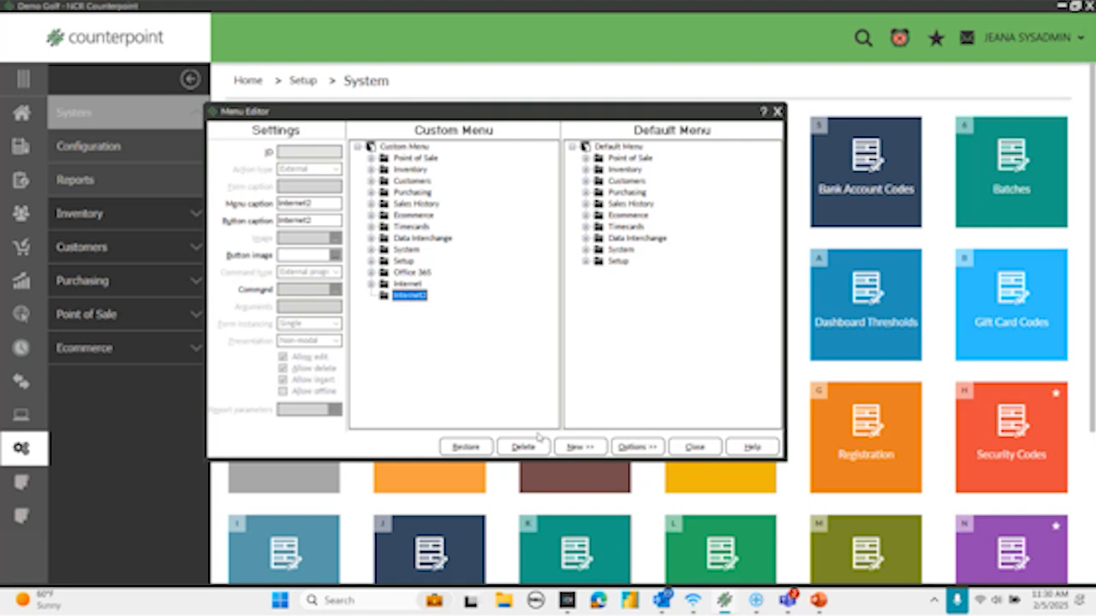
pyautogui.click(587, 448)
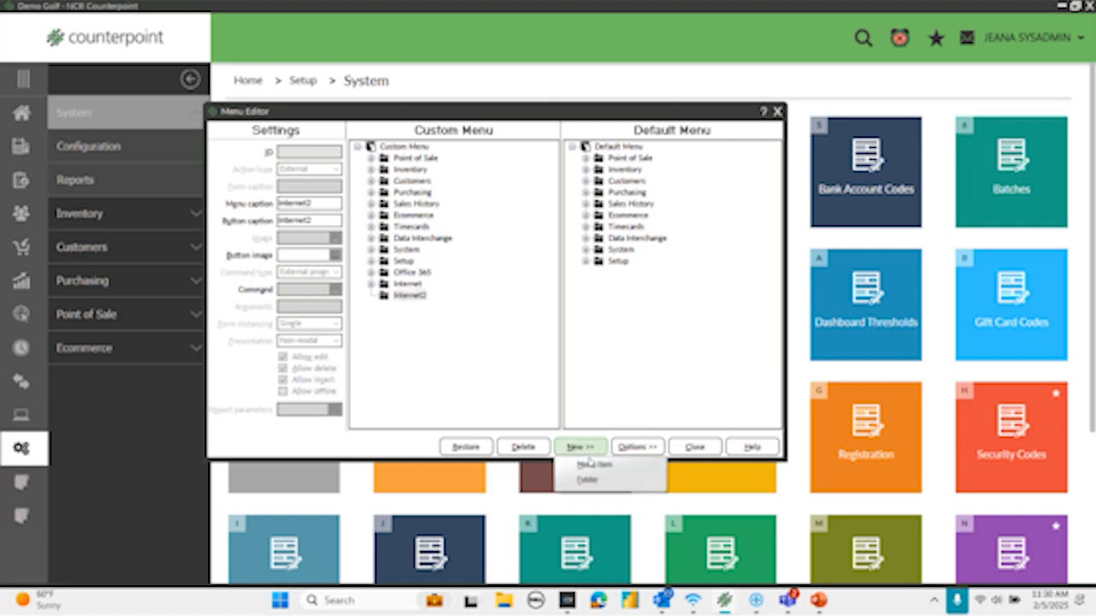
pyautogui.click(589, 465)
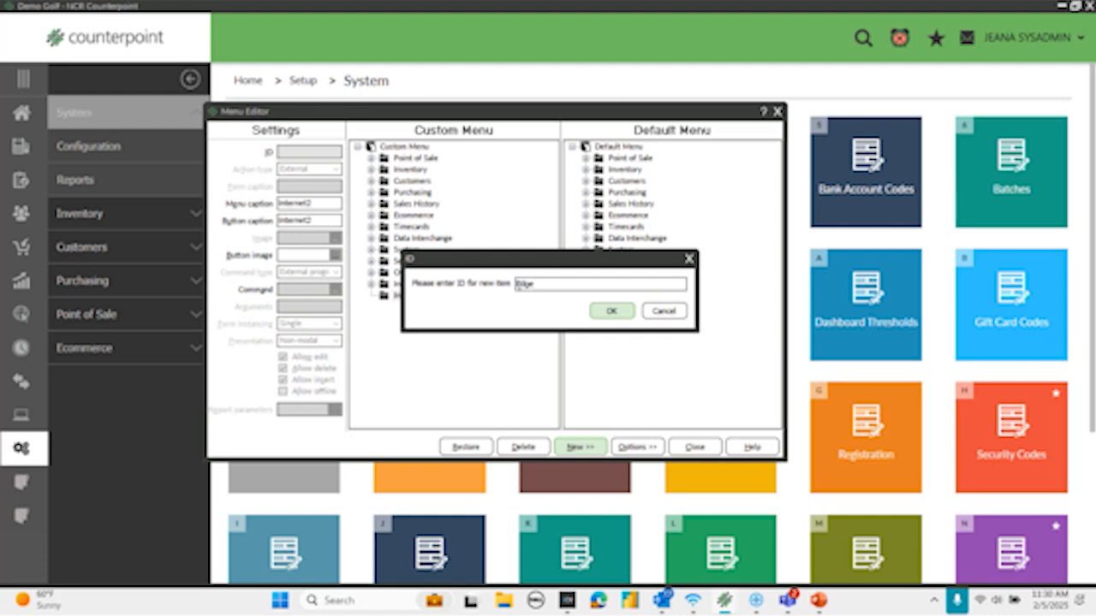
pyautogui.click(610, 311)
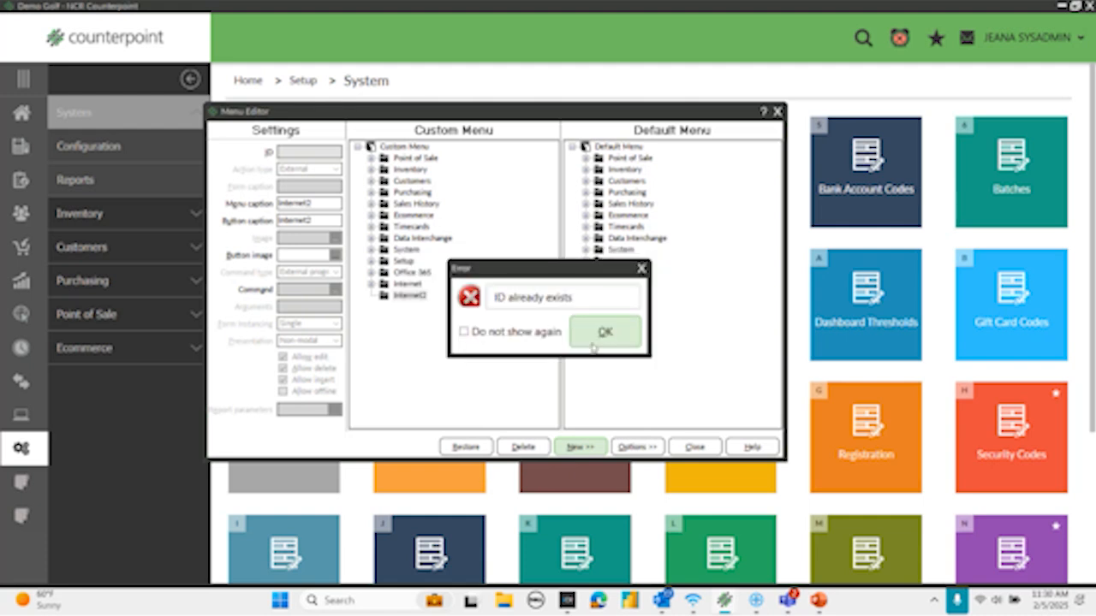
pyautogui.click(588, 337)
# - Add a menu item with the ID Edge3 to the Internet2 folder
pyautogui.click(580, 447)
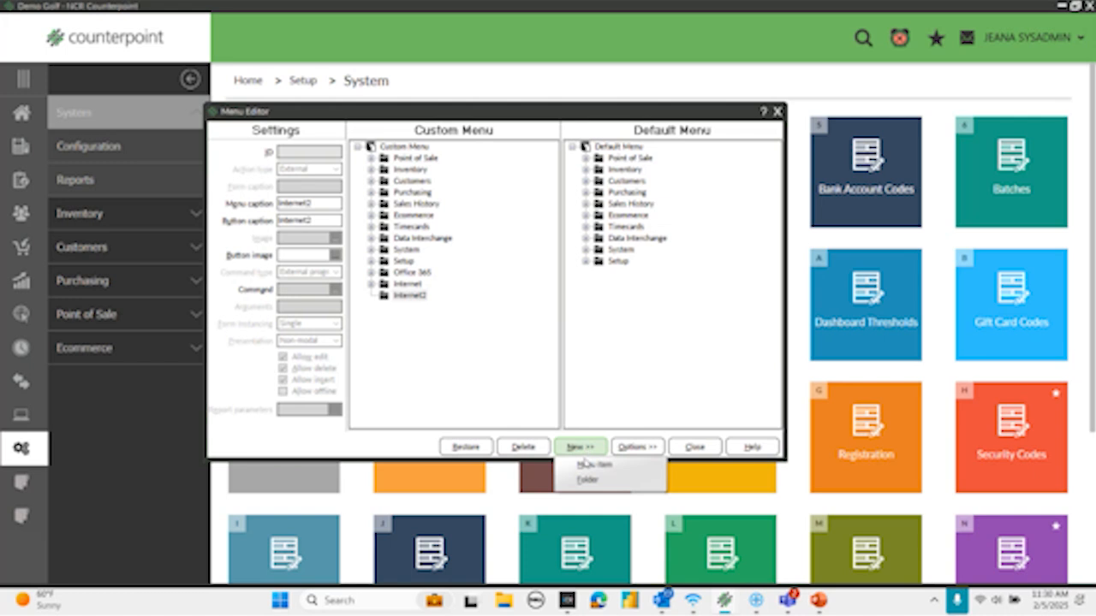
pyautogui.click(589, 466)
pyautogui.write('Edge3')
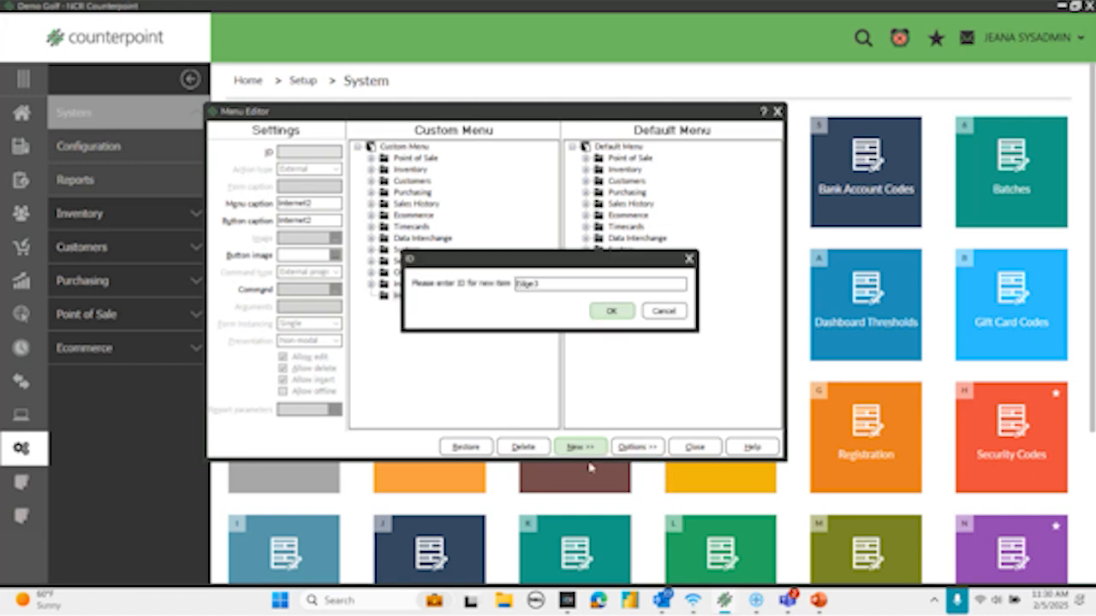
pyautogui.click(622, 315)
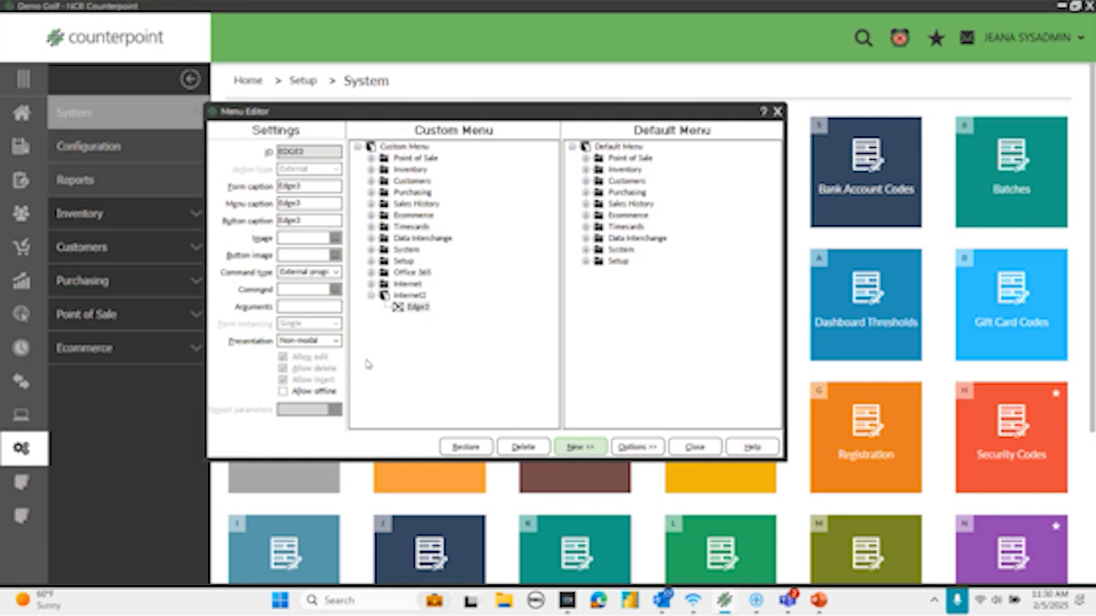
# - Examine the command of the Internet folder's Edge item, browsing to msedge.exe in Microsoft > Edge > Application, without changing the command
pyautogui.click(372, 286)
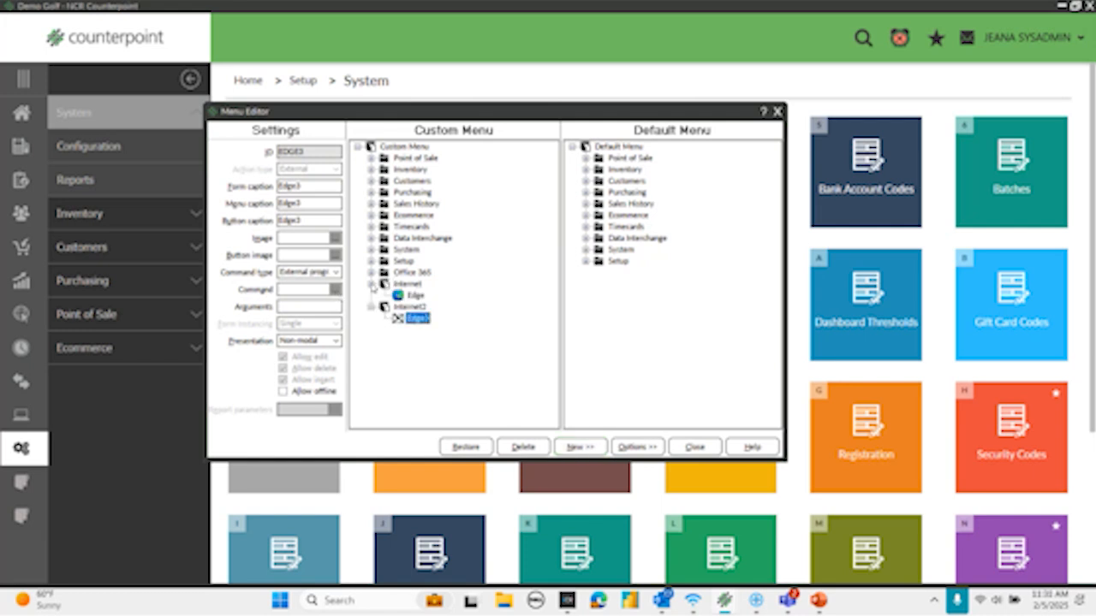
pyautogui.click(416, 298)
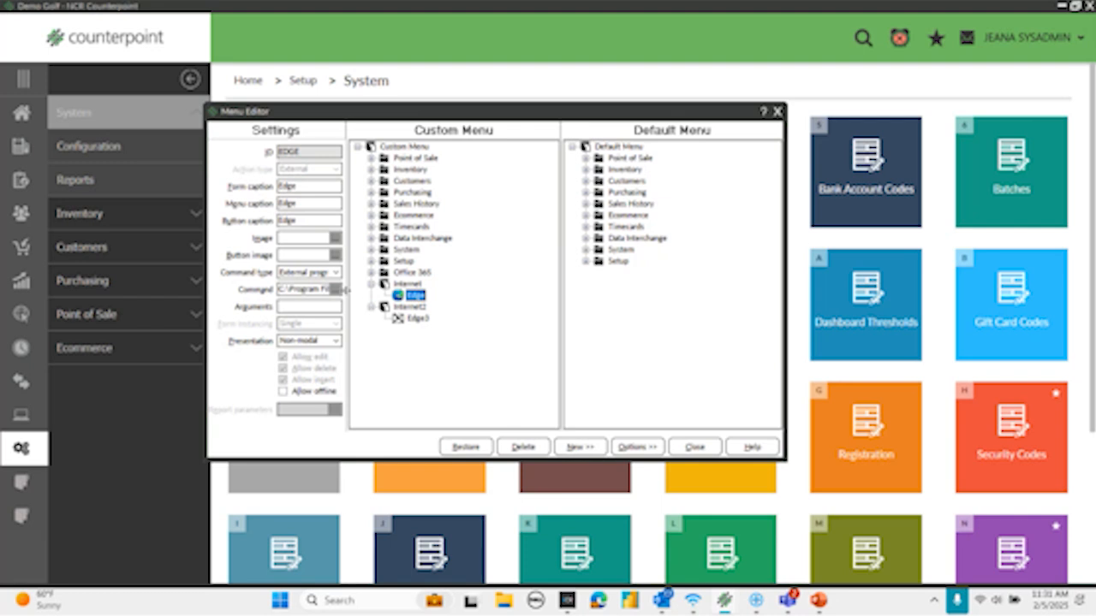
pyautogui.click(336, 289)
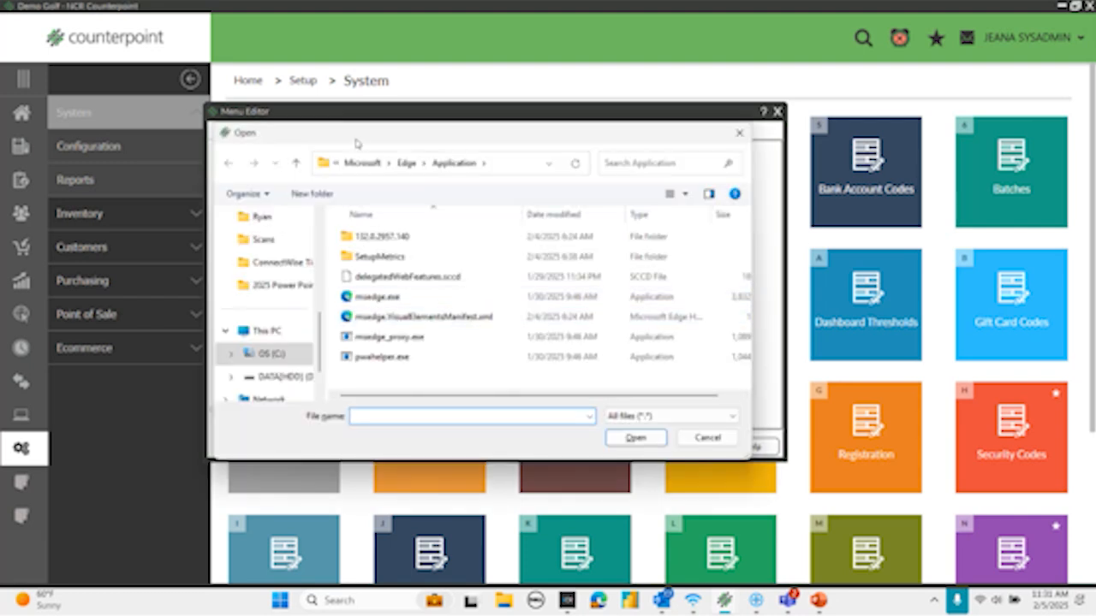
pyautogui.click(296, 164)
pyautogui.click(296, 165)
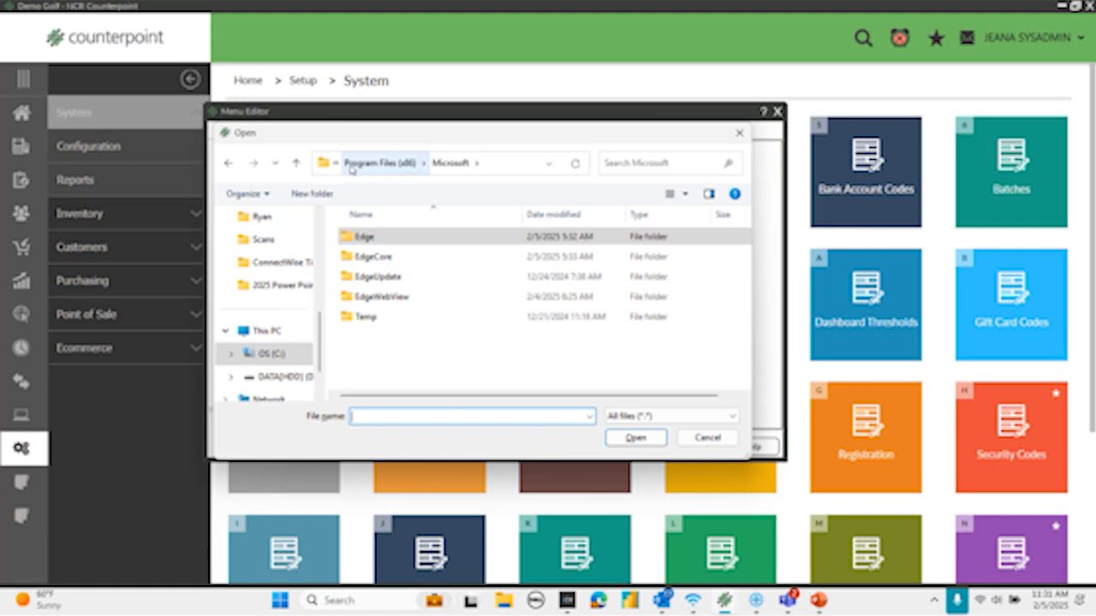
pyautogui.doubleClick(364, 237)
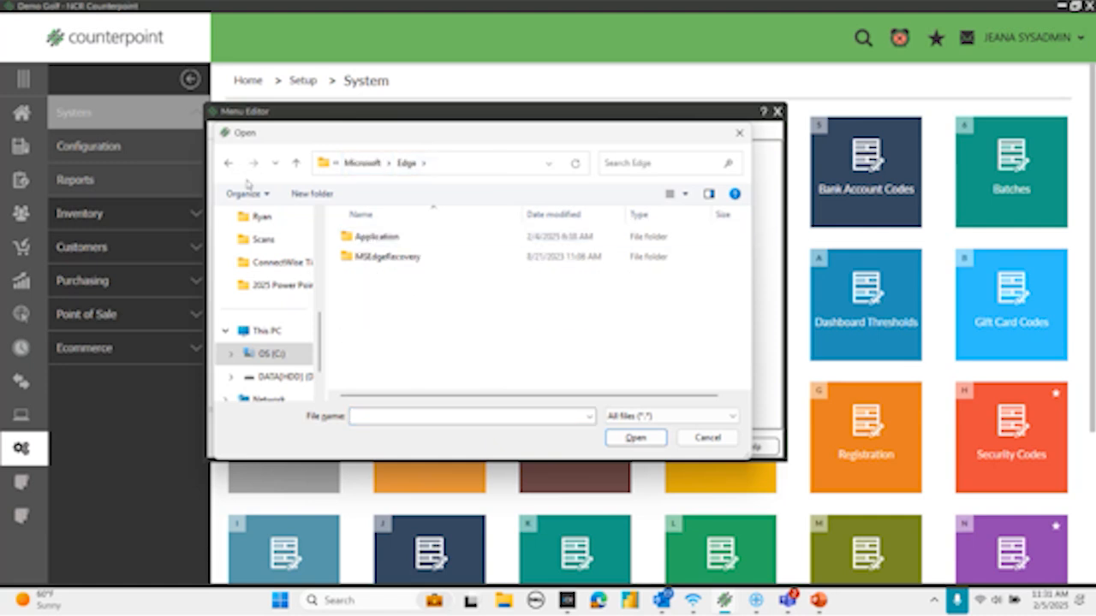
pyautogui.click(376, 240)
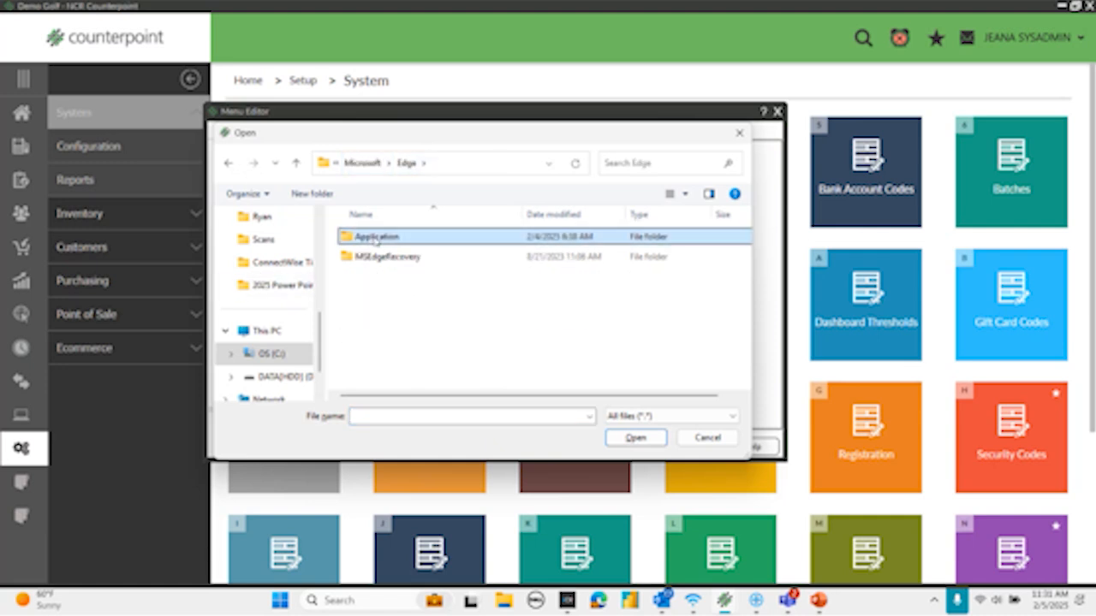
pyautogui.doubleClick(376, 238)
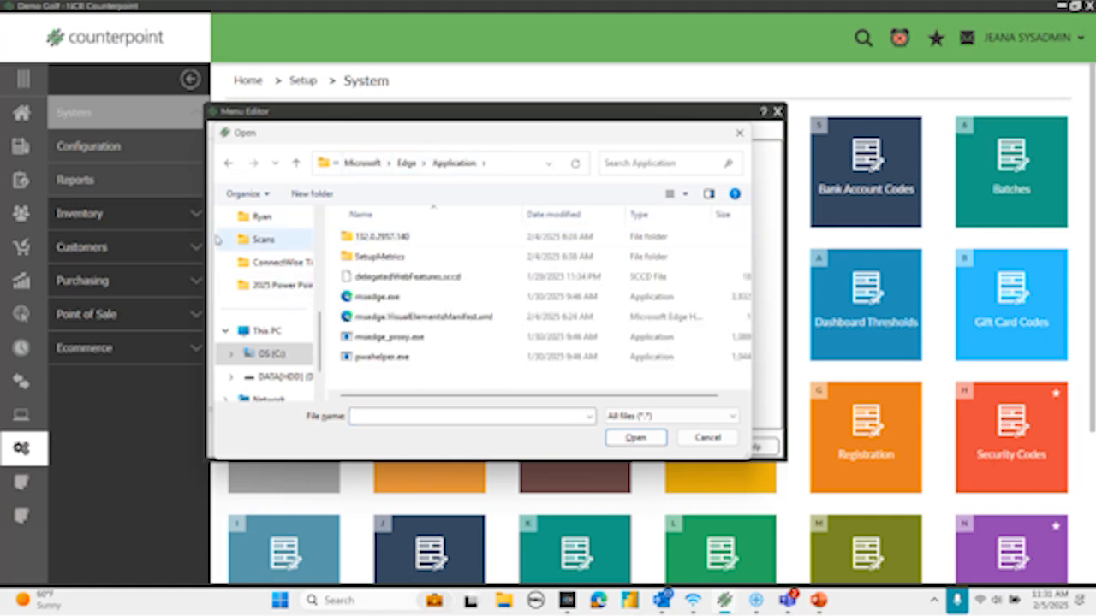
pyautogui.click(417, 300)
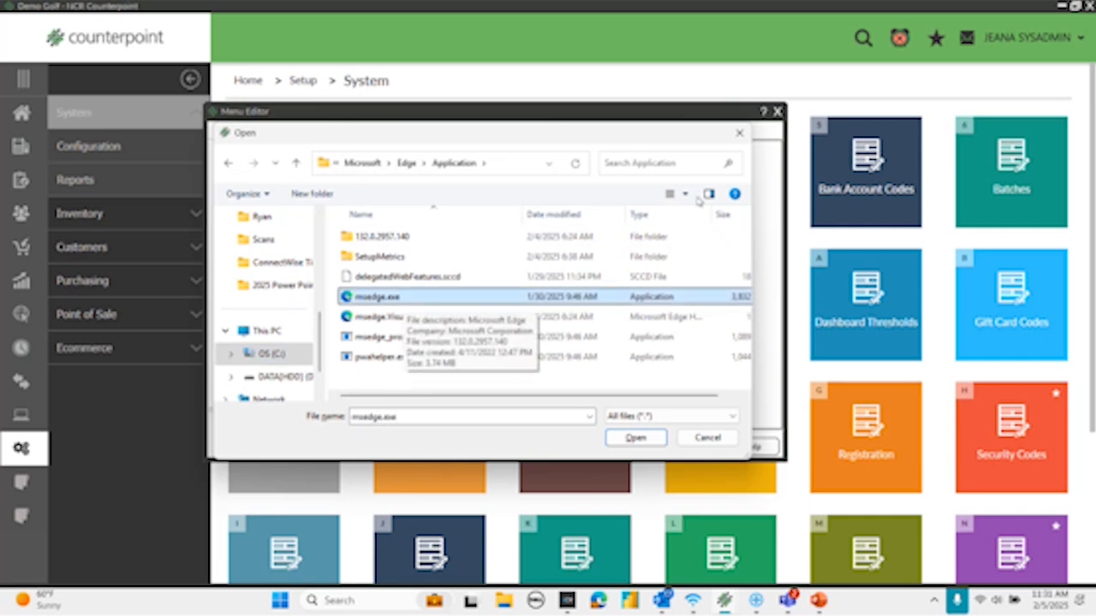
pyautogui.click(626, 165)
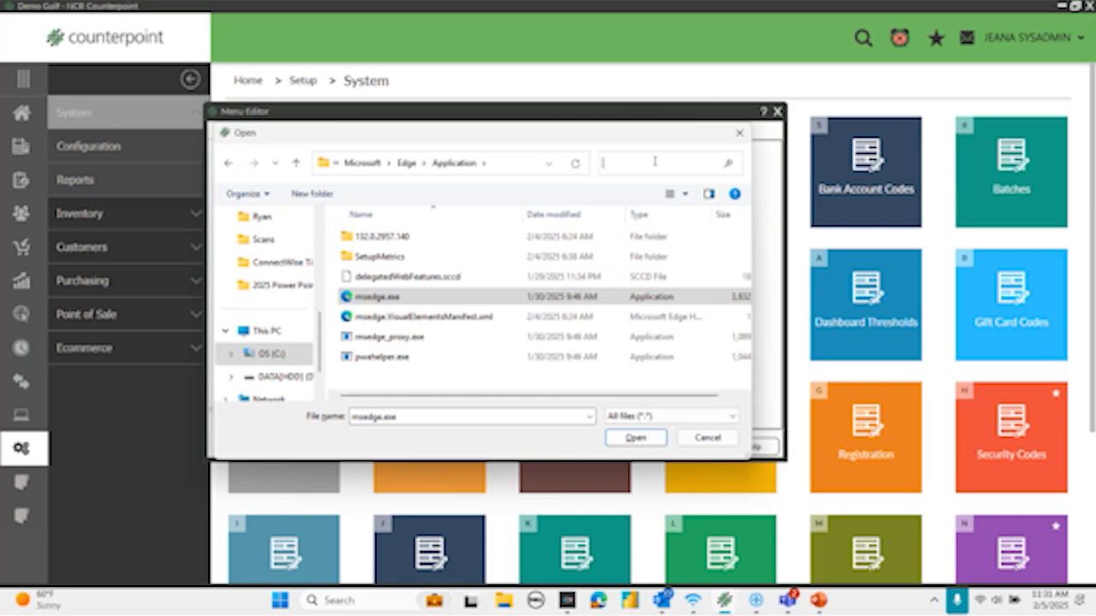
pyautogui.click(739, 133)
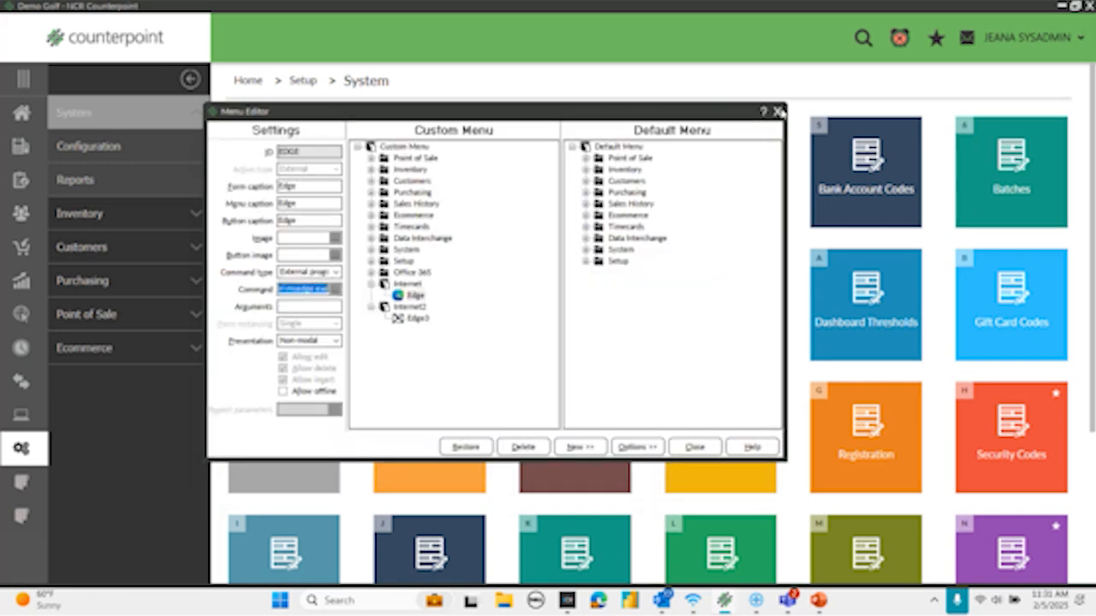
# - Delete the Internet2 folder from the Custom Menu and view the items inside the Office 365 folder
pyautogui.click(410, 306)
pyautogui.rightClick(410, 306)
pyautogui.click(432, 384)
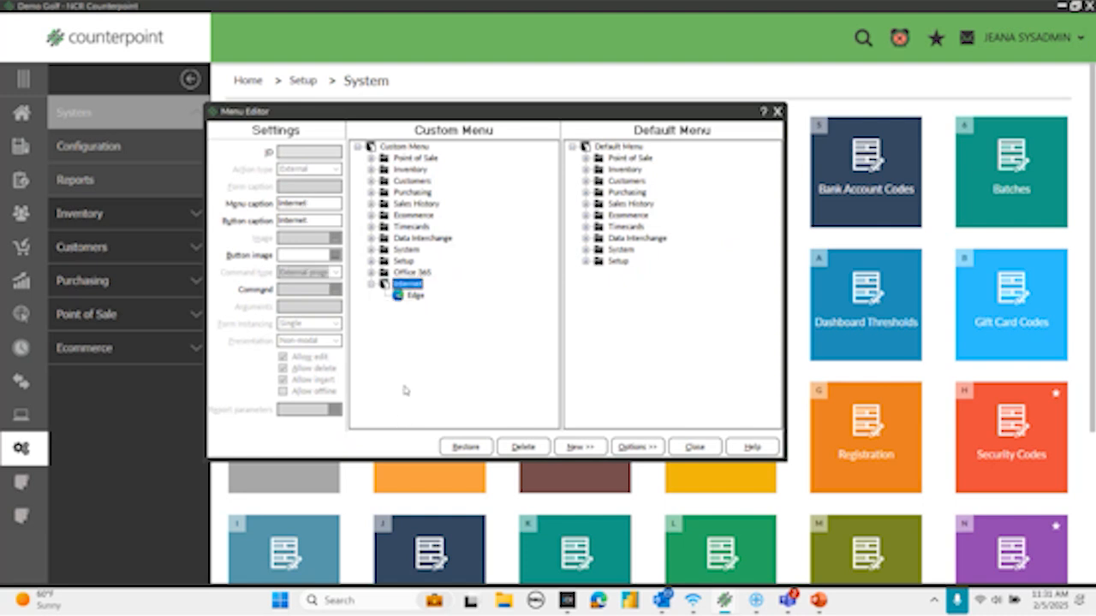
pyautogui.click(370, 283)
pyautogui.click(371, 271)
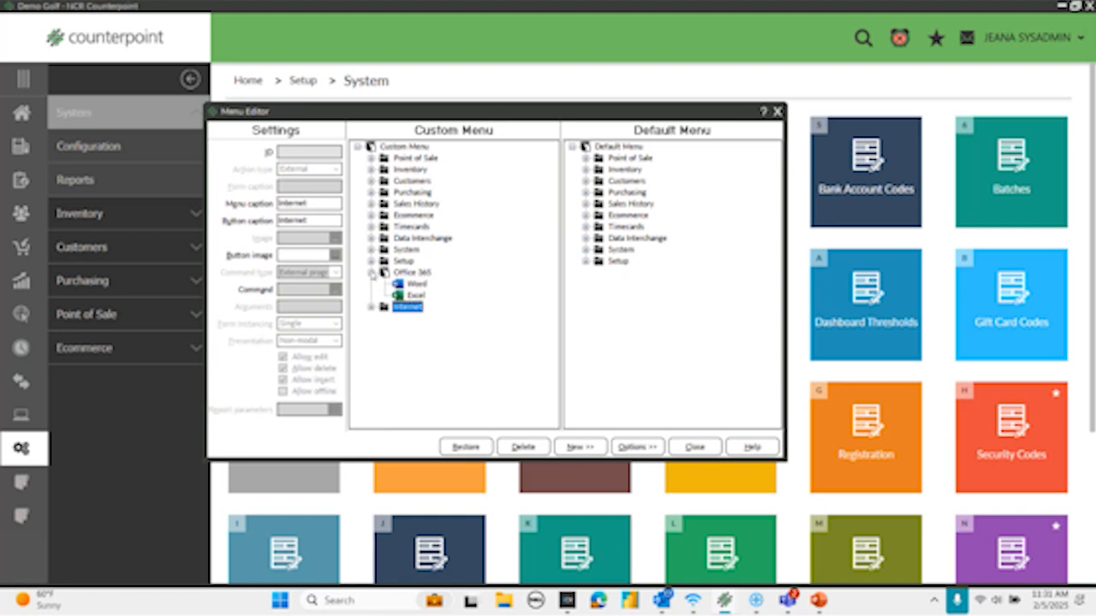
pyautogui.click(372, 272)
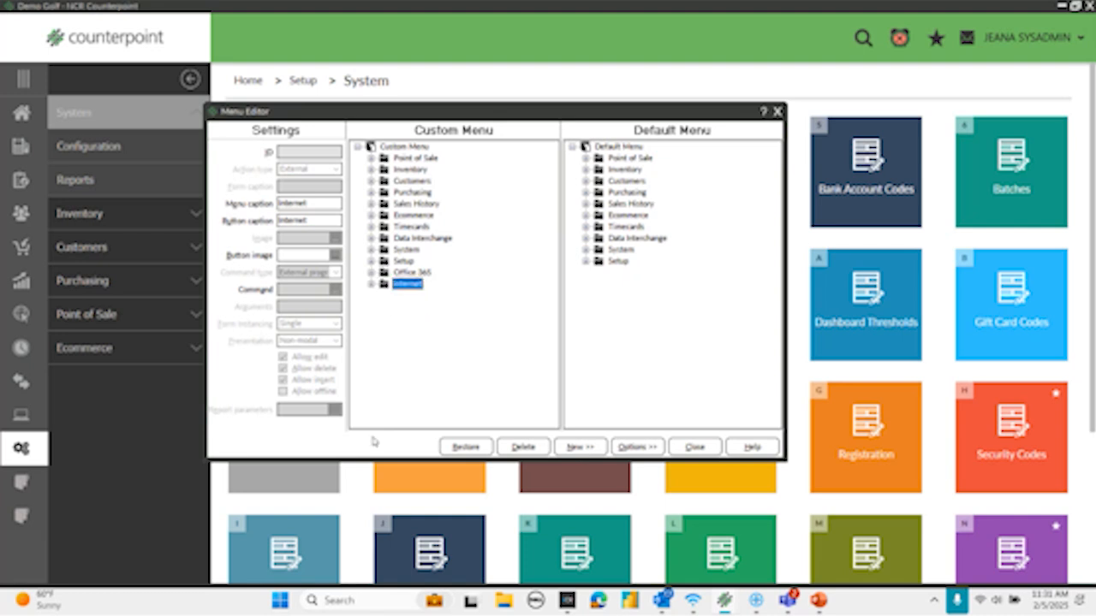
# - Add a new folder under the Custom Menu root with Office2 as its menu caption and button caption
pyautogui.click(399, 147)
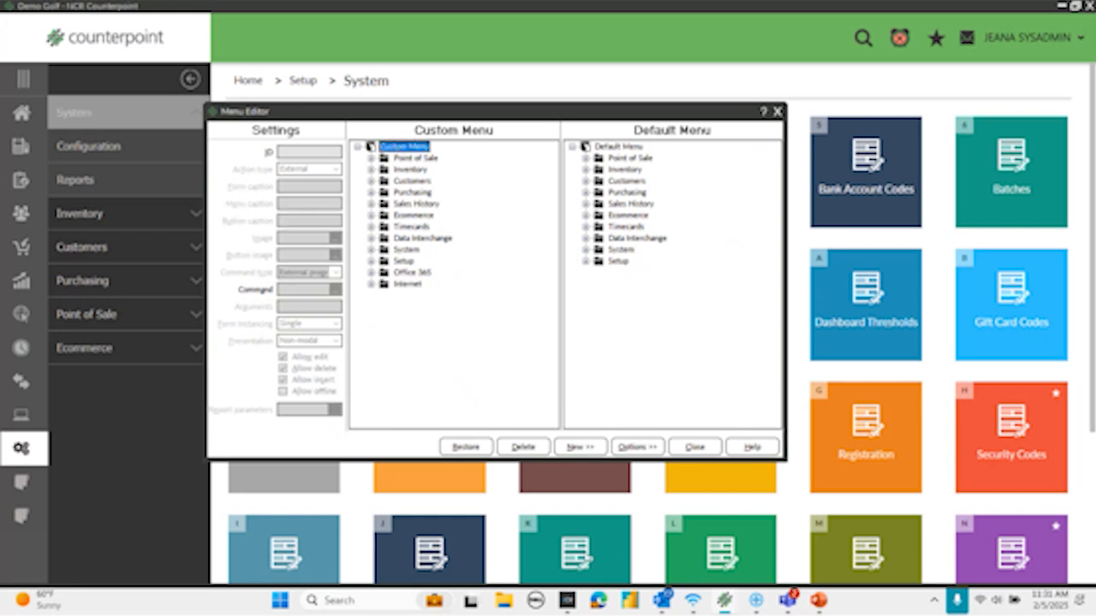
pyautogui.click(599, 448)
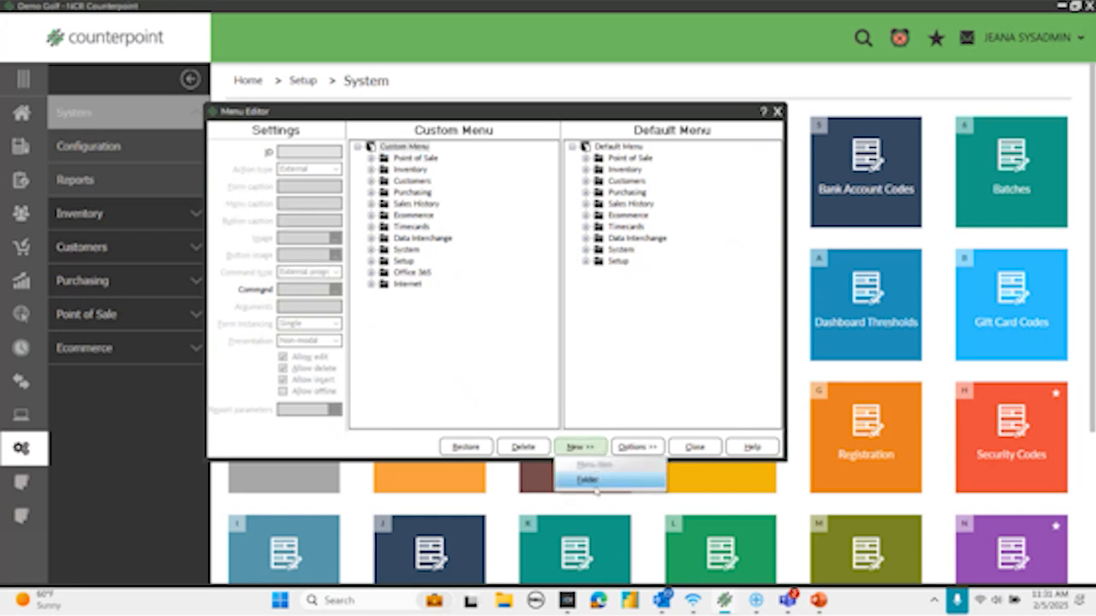
pyautogui.click(587, 480)
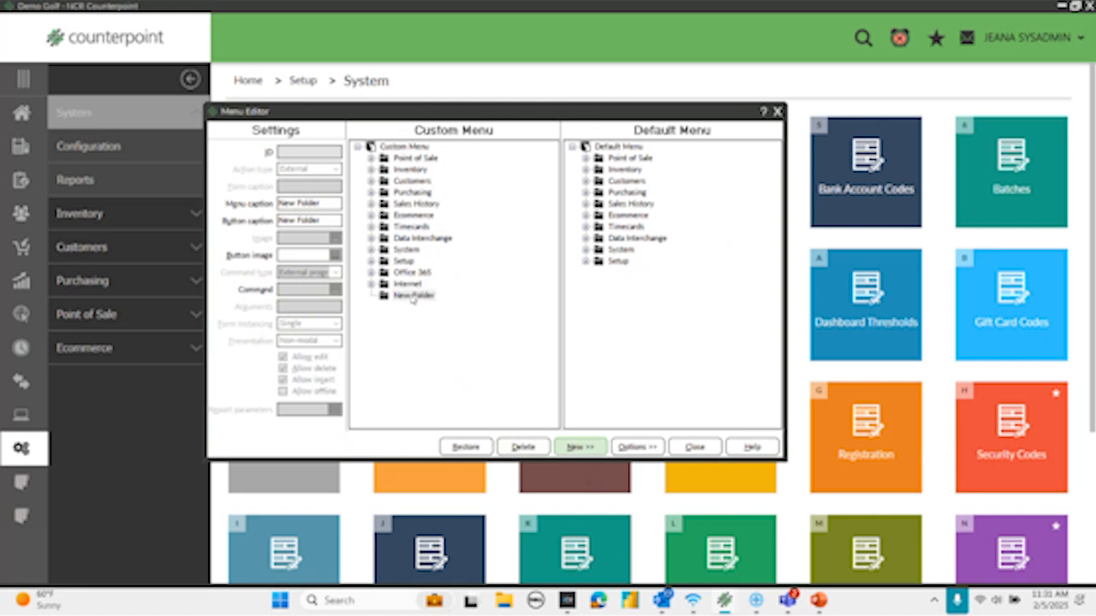
pyautogui.click(320, 203)
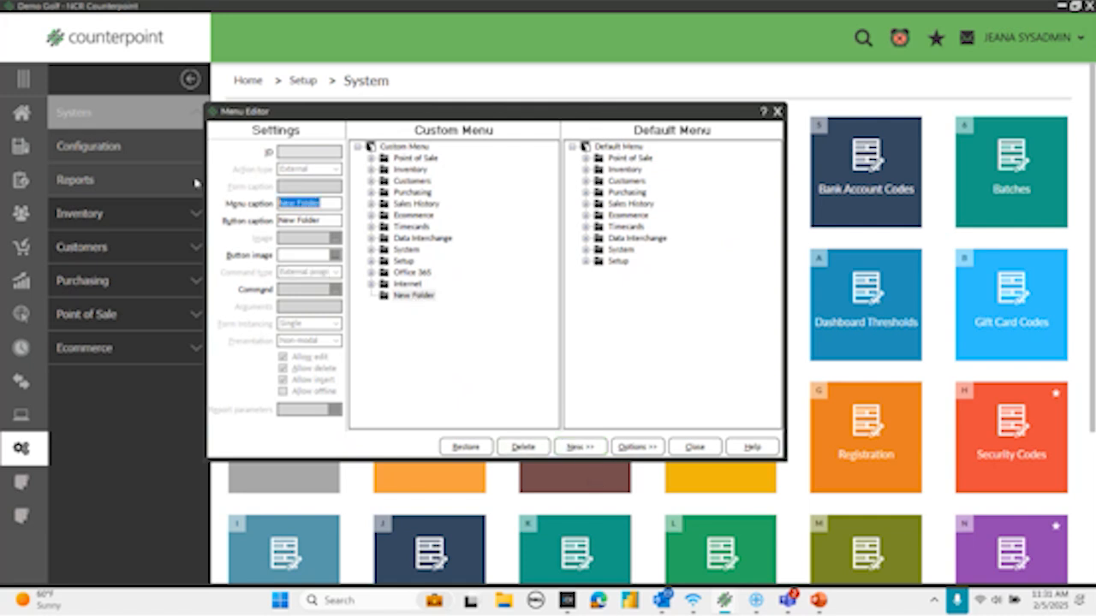
pyautogui.write('Offic')
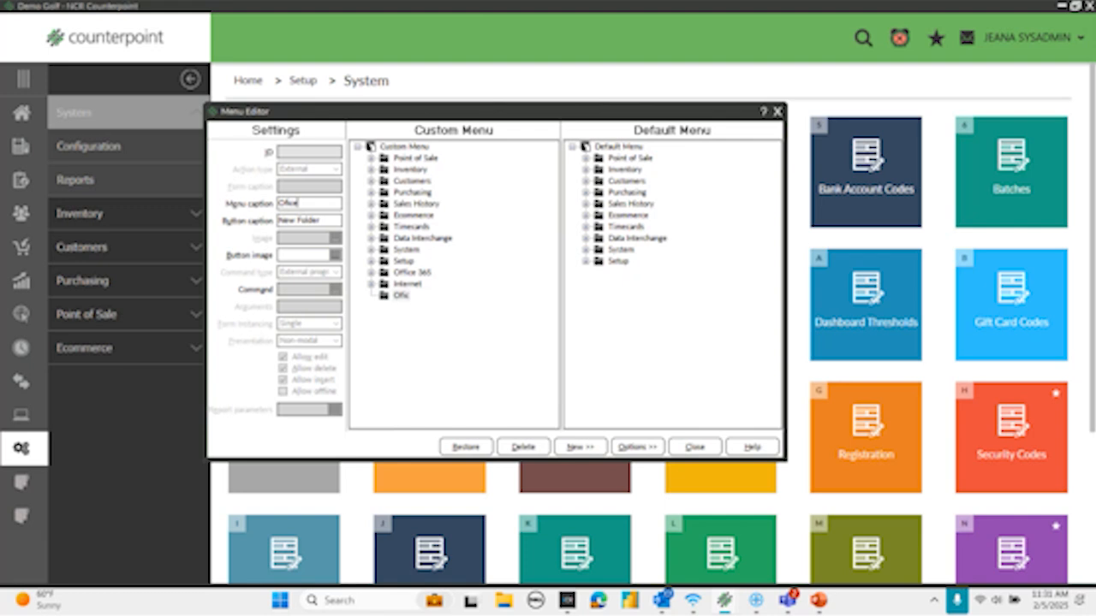
pyautogui.press('BackSpace')
pyautogui.press('BackSpace')
pyautogui.press('BackSpace')
pyautogui.press('BackSpace')
pyautogui.write('fice2')
pyautogui.press('Tab')
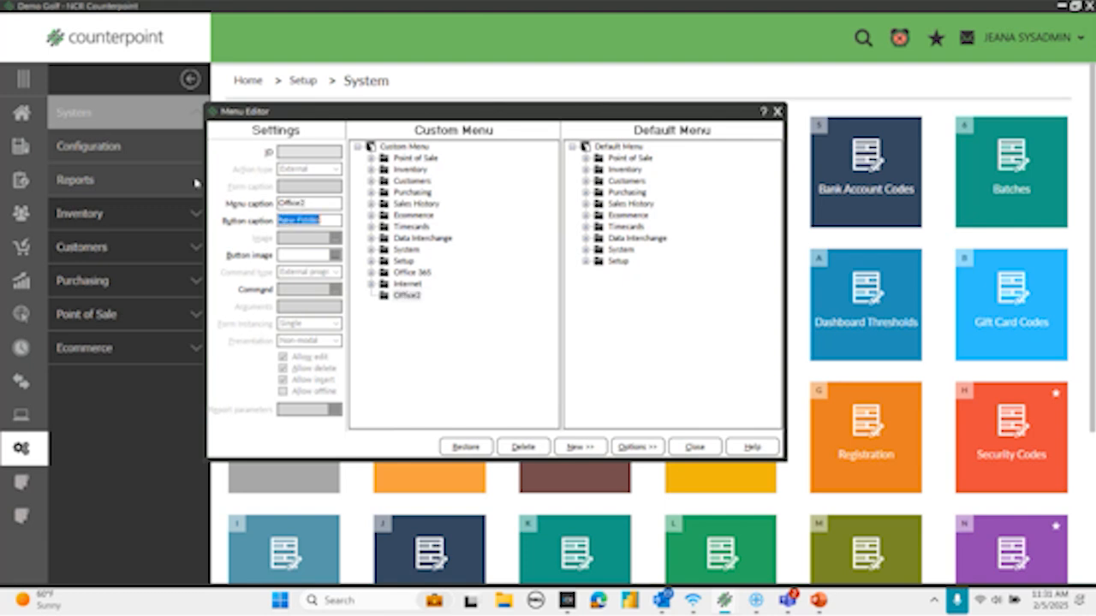
pyautogui.write('Office2')
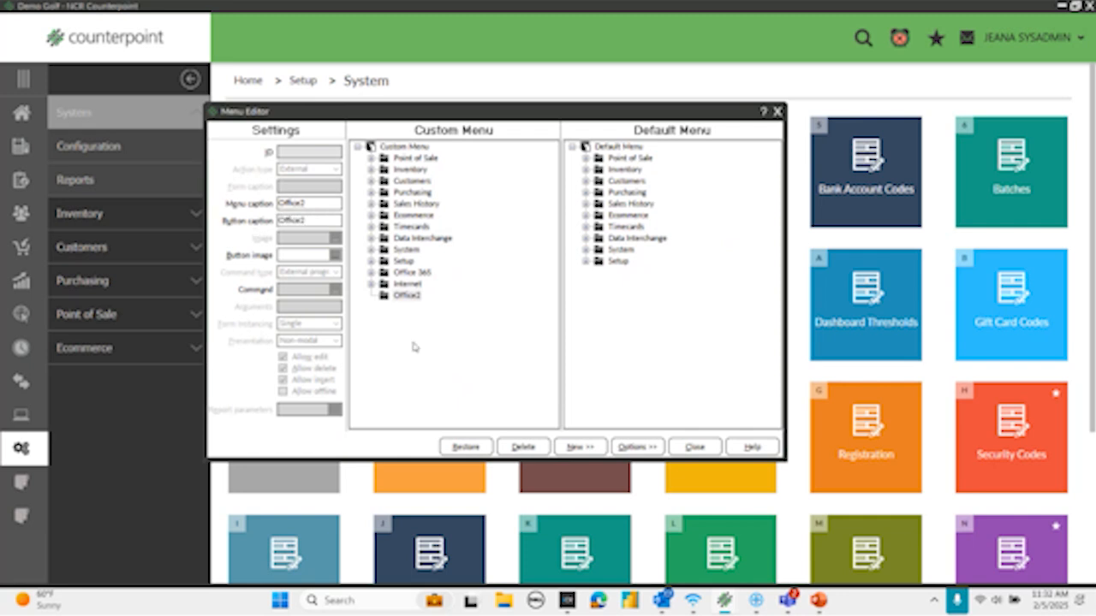
# - Add a menu item with the ID Word1 to the Office2 folder
pyautogui.click(404, 297)
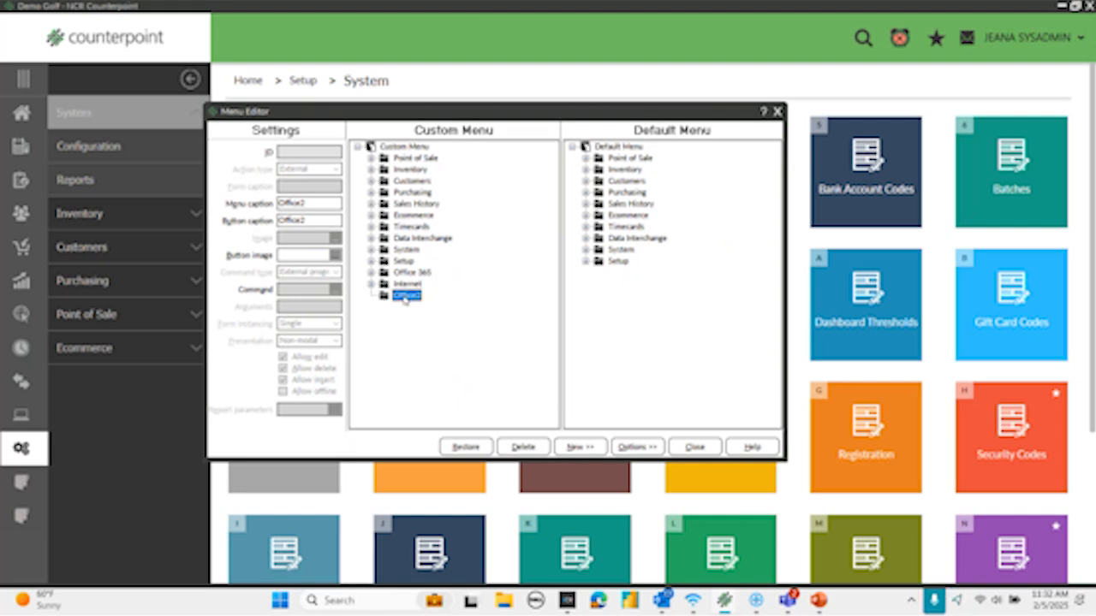
pyautogui.click(594, 447)
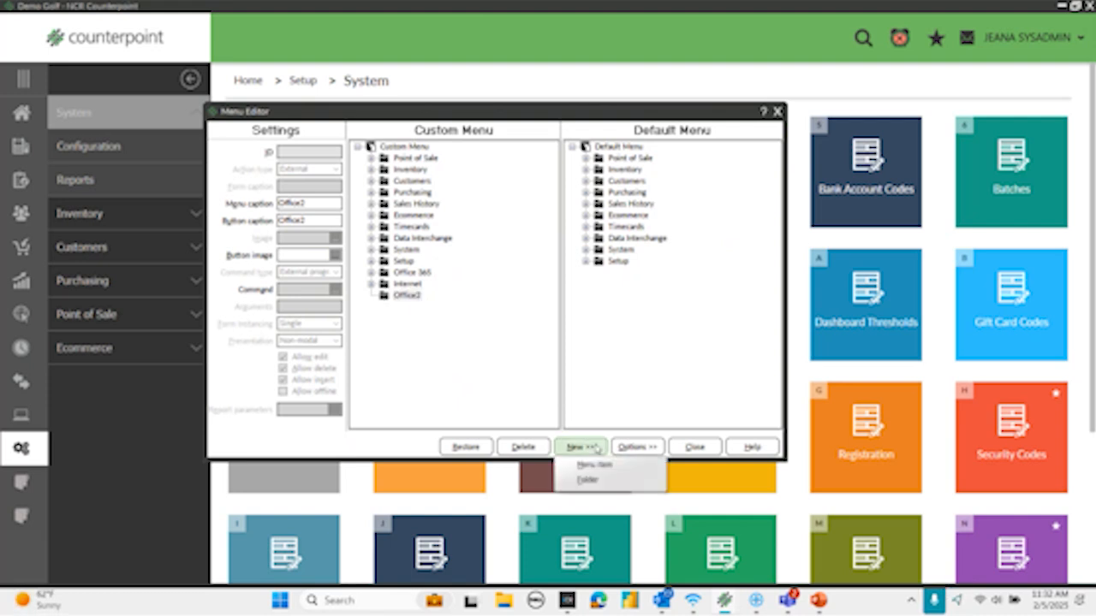
pyautogui.click(591, 466)
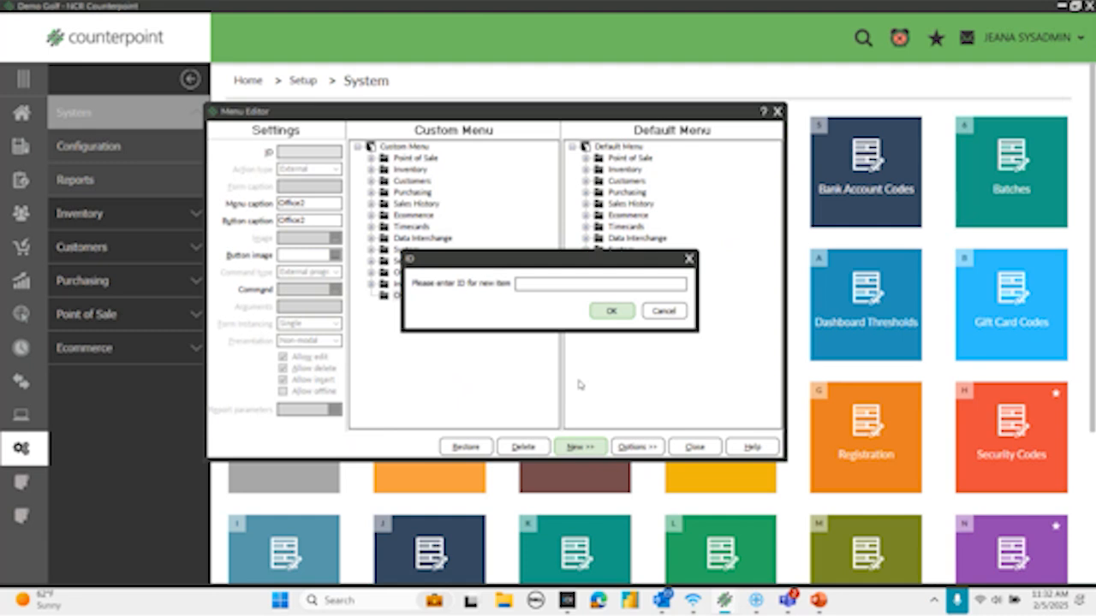
pyautogui.write('id')
pyautogui.click(615, 312)
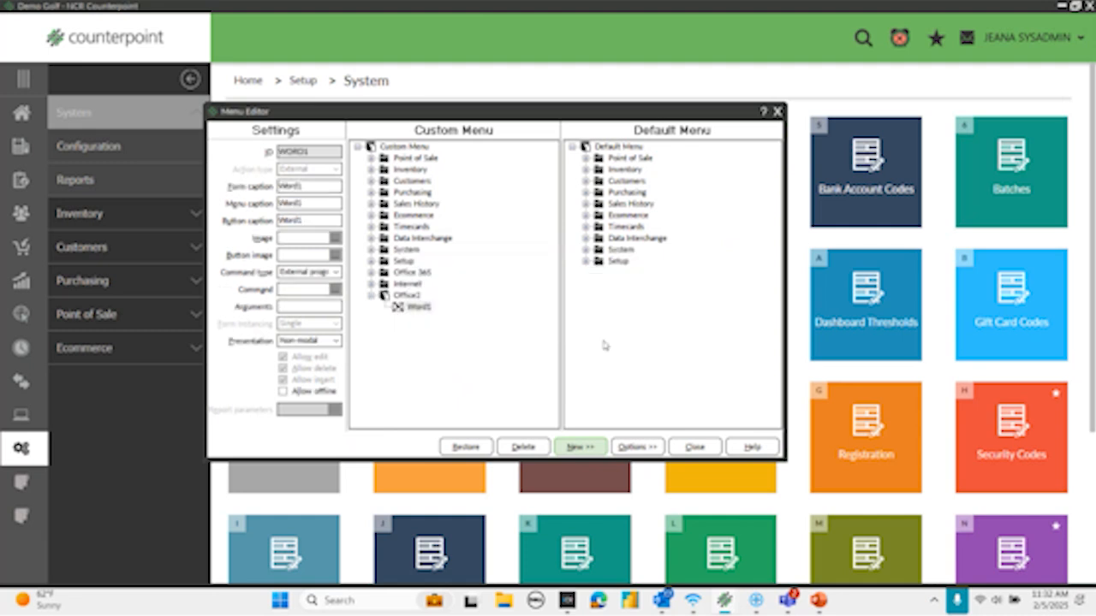
# - Add a second menu item with the ID Excel2 to the Office2 folder
pyautogui.click(582, 455)
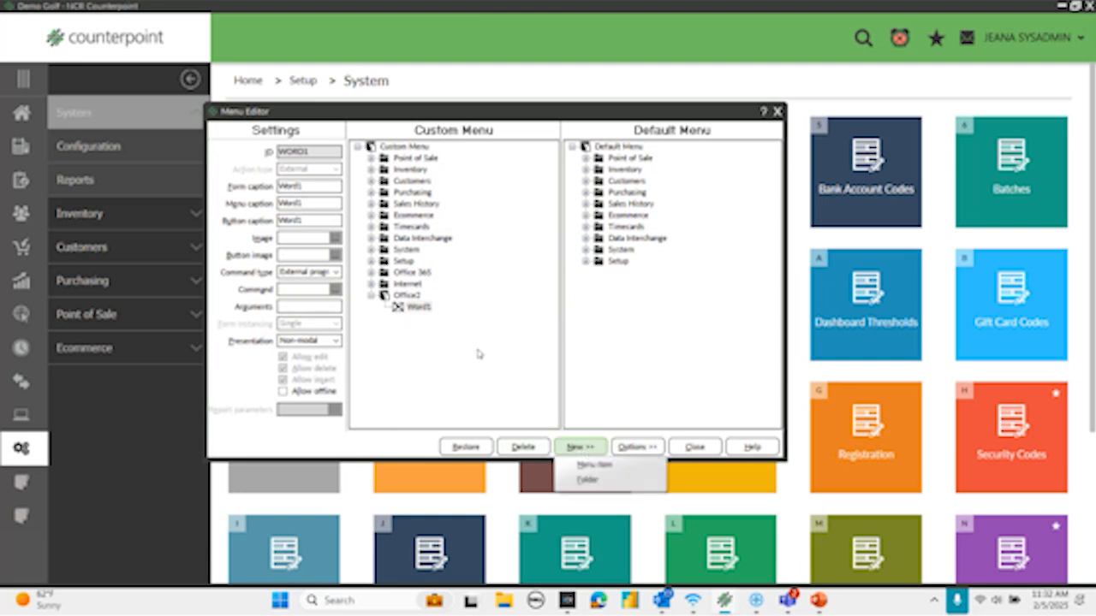
pyautogui.click(402, 296)
pyautogui.click(578, 447)
pyautogui.click(585, 468)
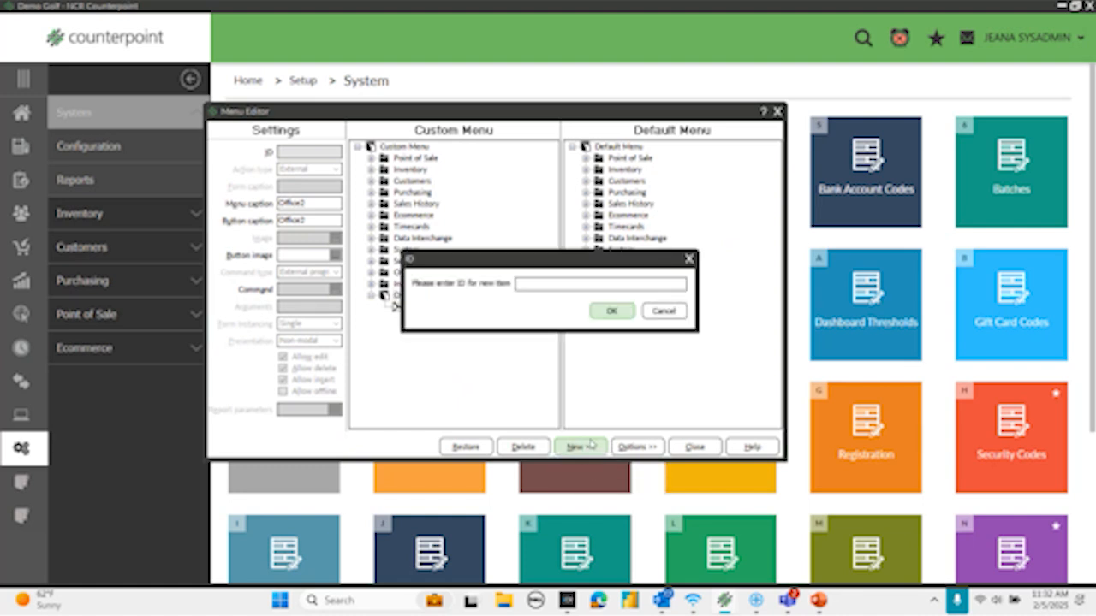
pyautogui.write('Excel2')
pyautogui.click(613, 312)
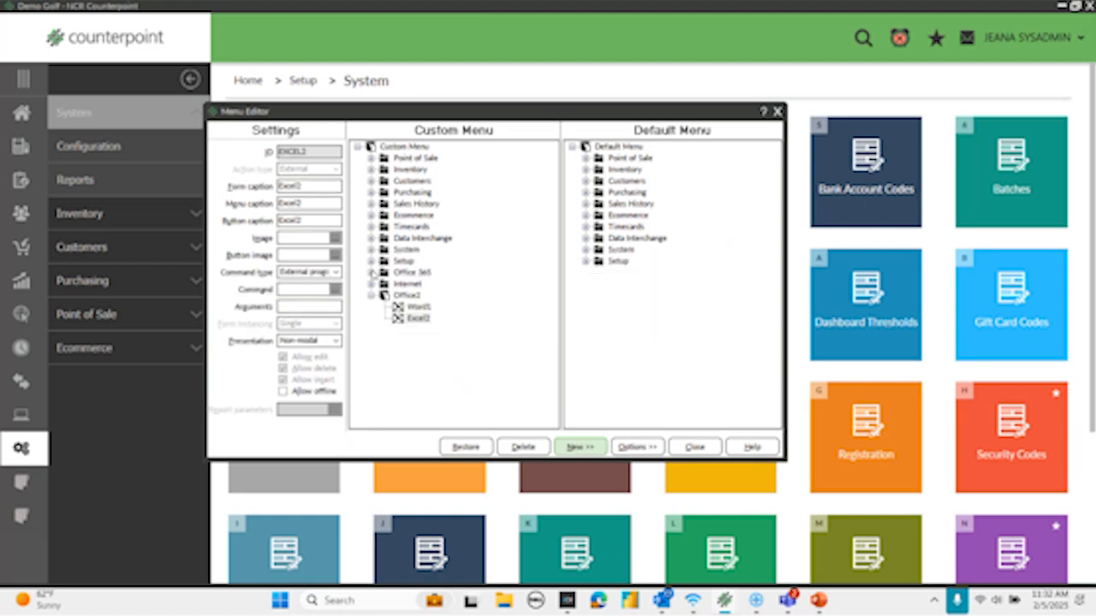
# - Open the program file picker for the command of the Word item in the Office 365 folder and go into Office16
pyautogui.click(400, 310)
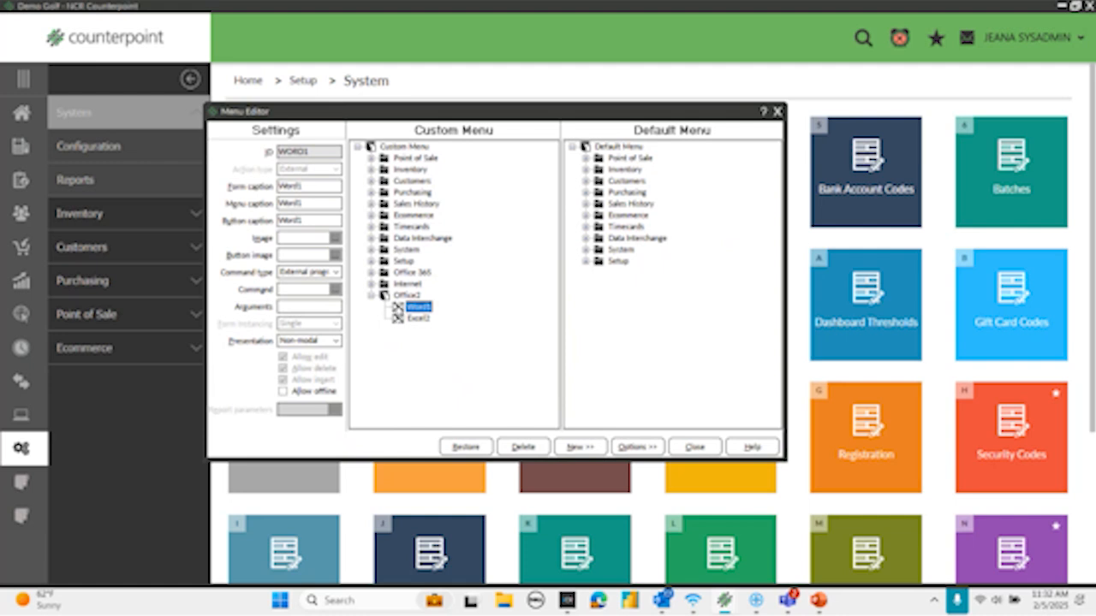
pyautogui.click(371, 271)
pyautogui.click(411, 285)
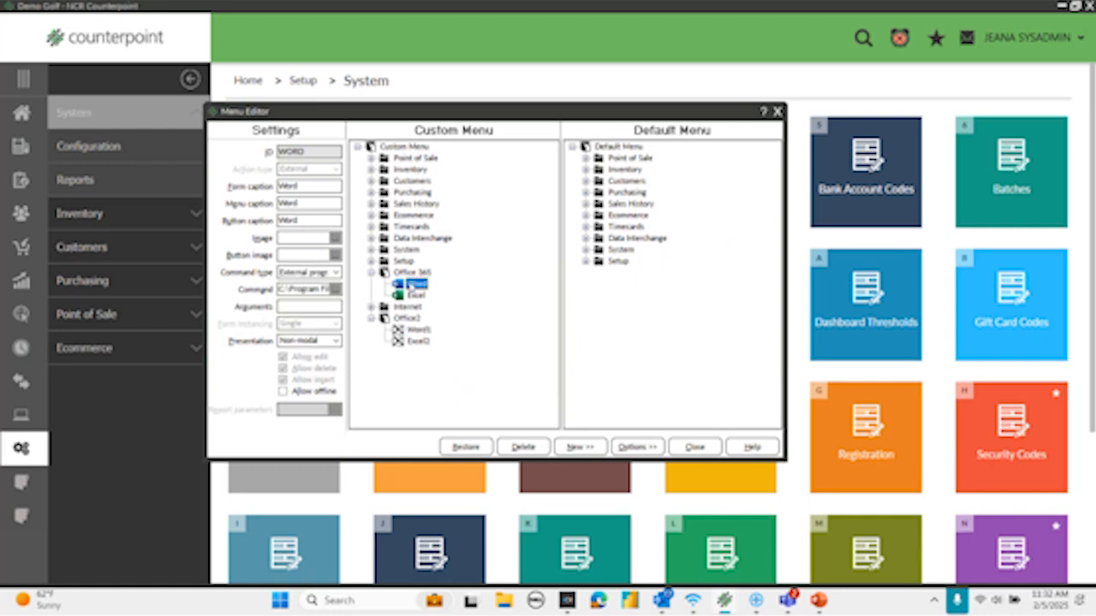
pyautogui.click(335, 290)
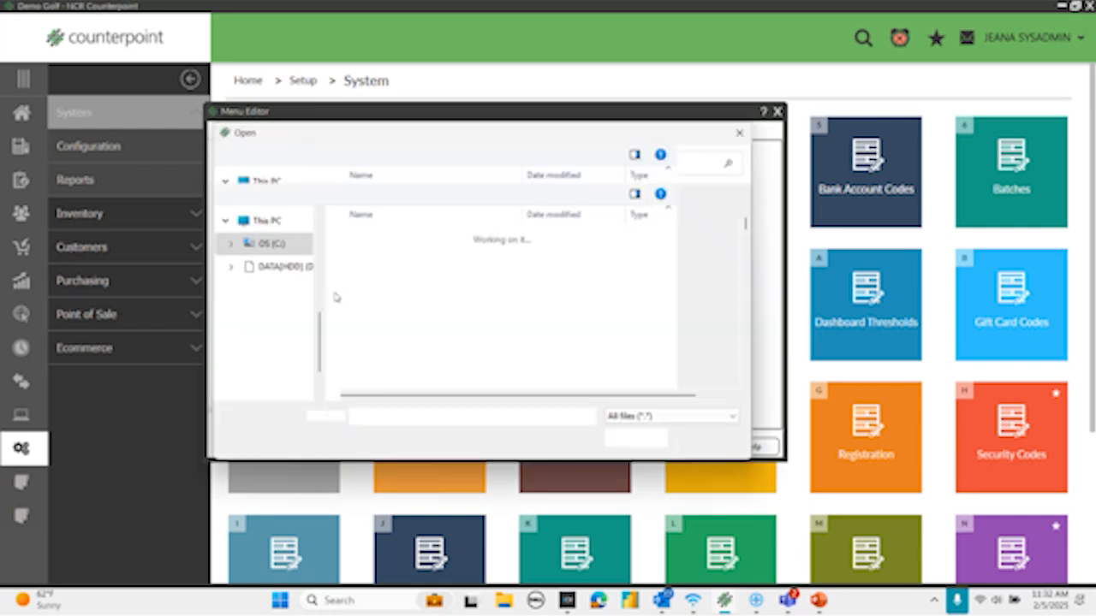
pyautogui.click(297, 163)
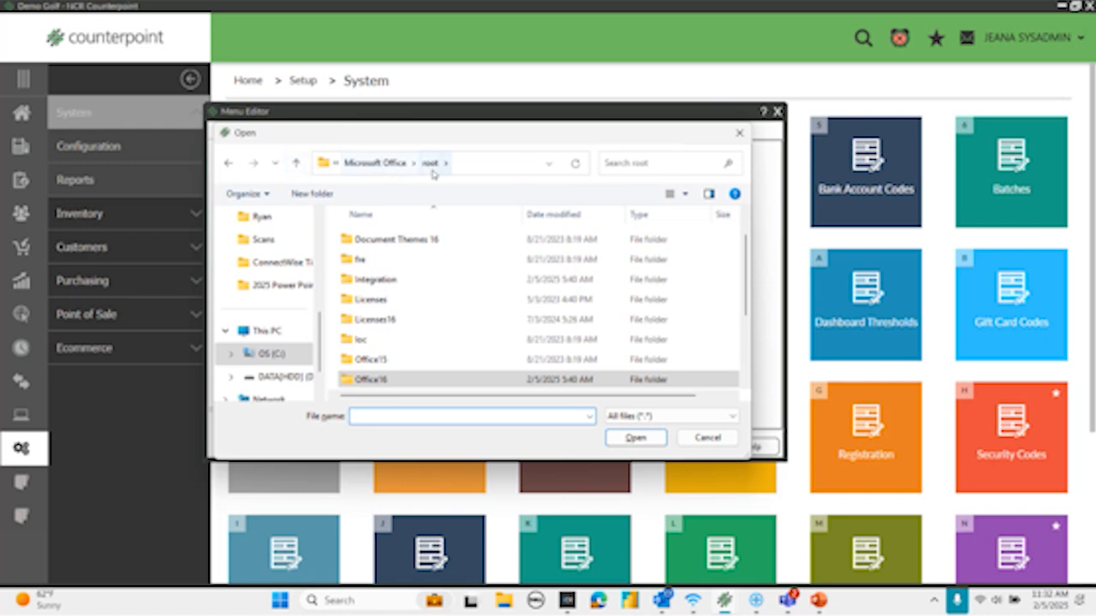
pyautogui.doubleClick(369, 382)
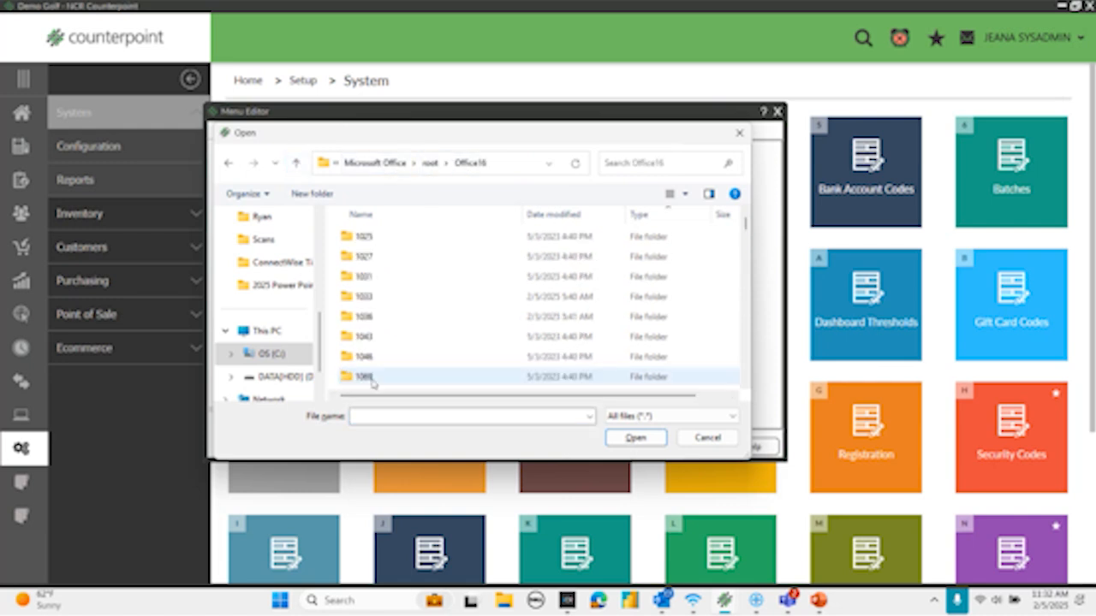
# - Locate EXCEL.EXE and WINWORD.EXE in the Office16 folder and leave the file picker without choosing a file
pyautogui.scroll(-5, 383, 286)
pyautogui.scroll(-4, 391, 283)
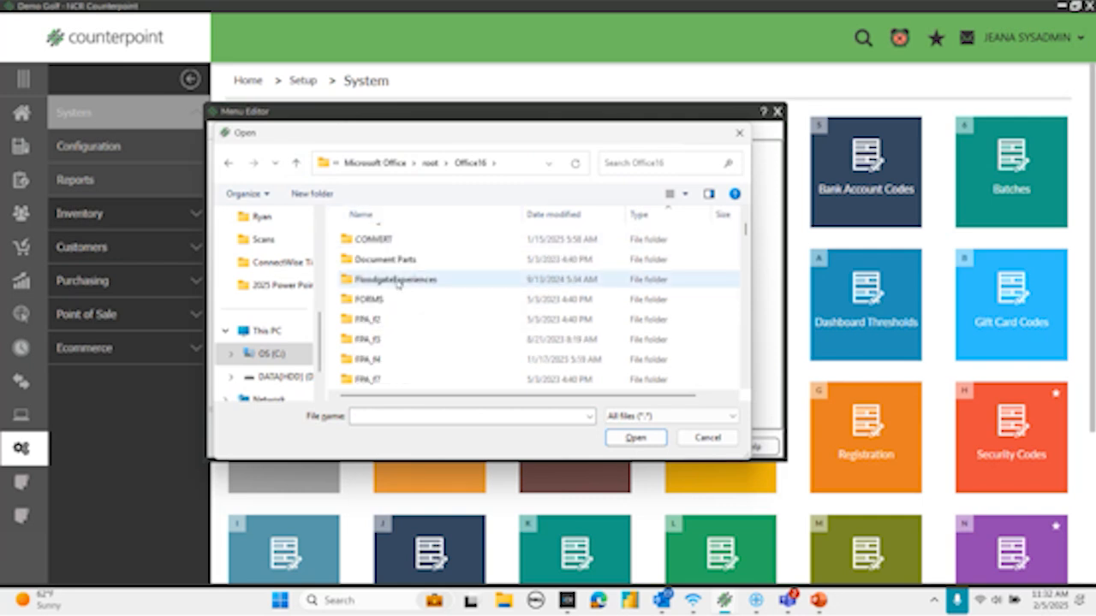
pyautogui.scroll(-6, 397, 296)
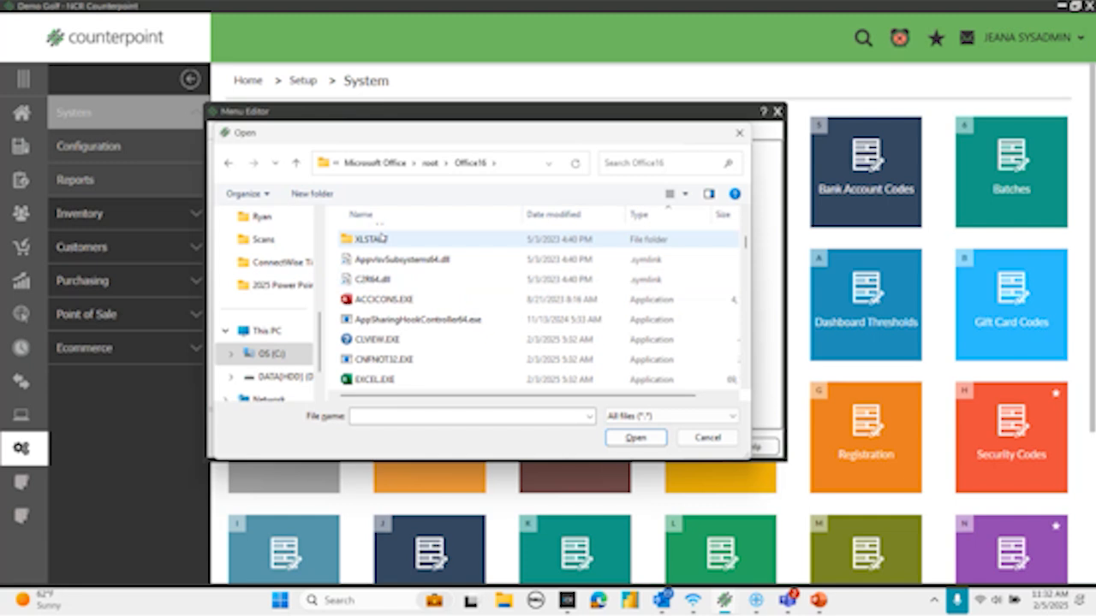
pyautogui.scroll(-1, 441, 222)
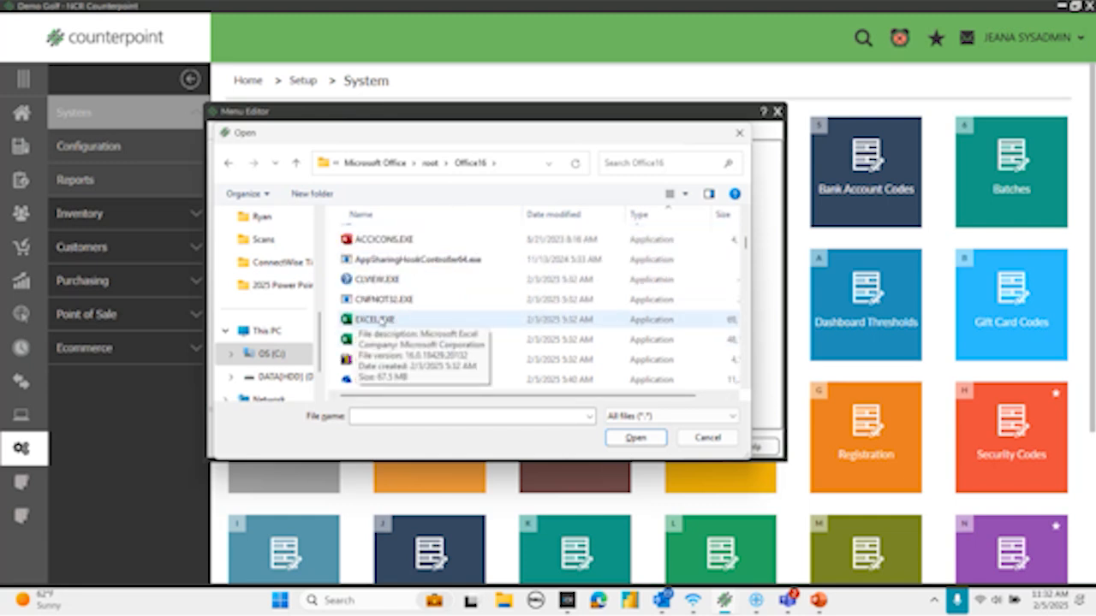
pyautogui.scroll(-12, 416, 319)
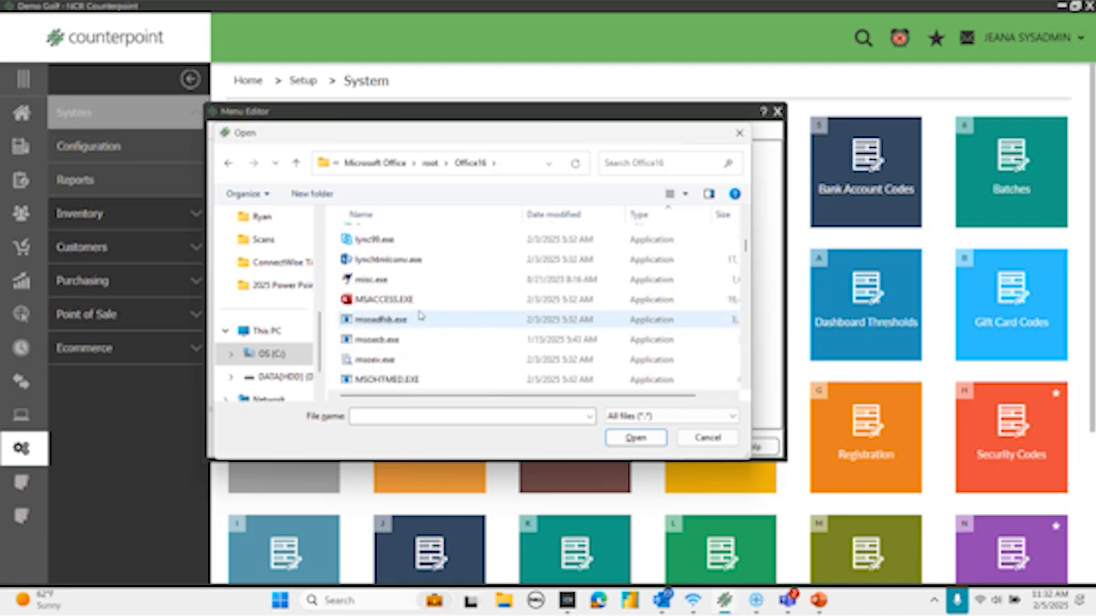
pyautogui.scroll(-2, 421, 310)
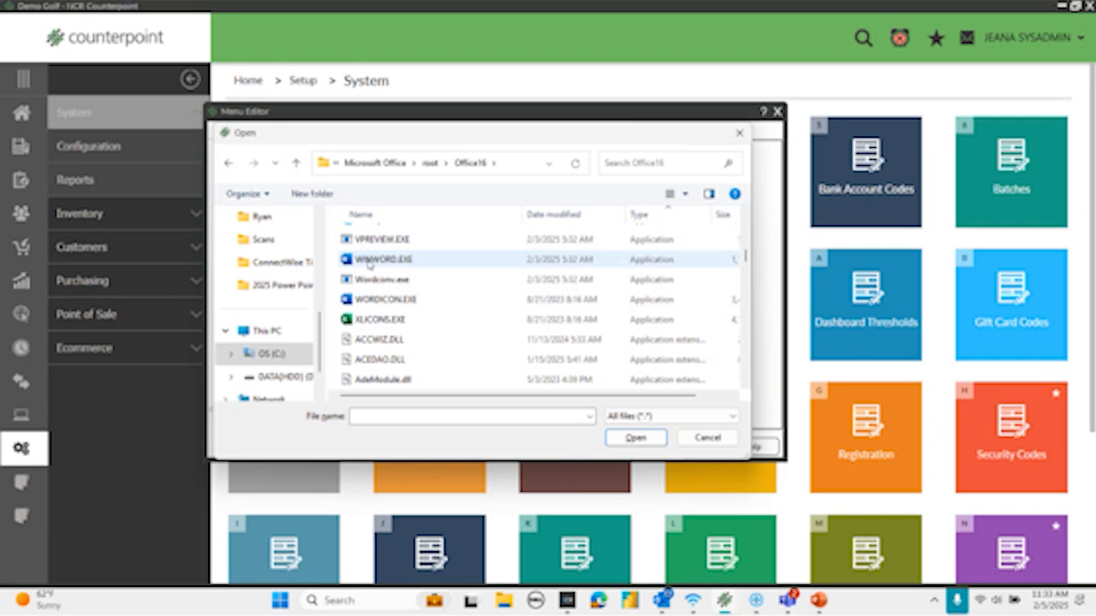
pyautogui.click(707, 439)
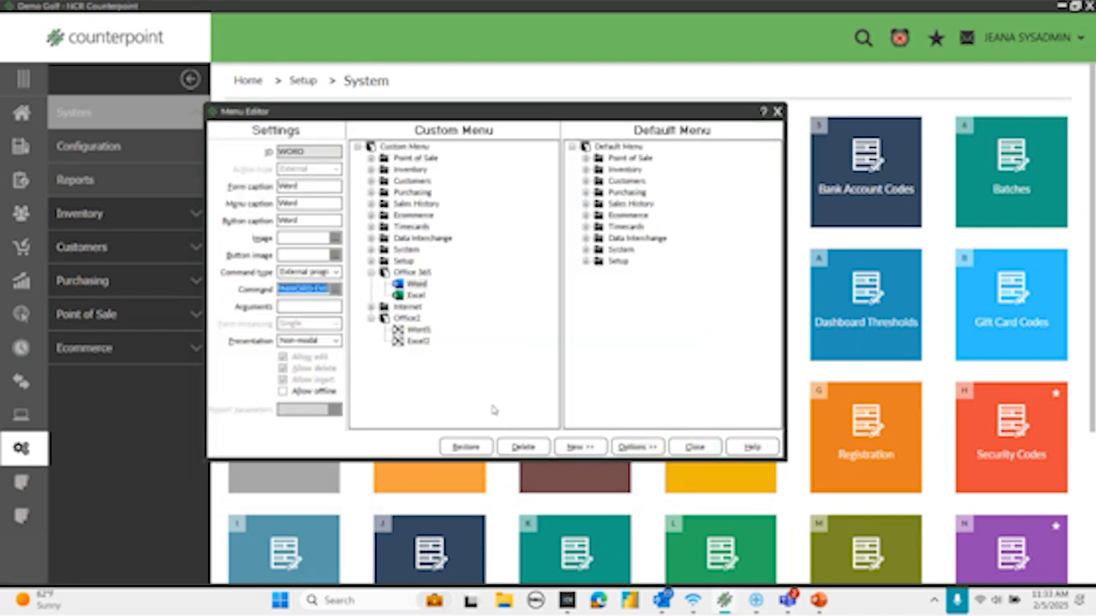
# - Delete the Office2 folder from the Custom Menu, close the Menu Editor and save the SYSADMIN menu code
pyautogui.rightClick(408, 318)
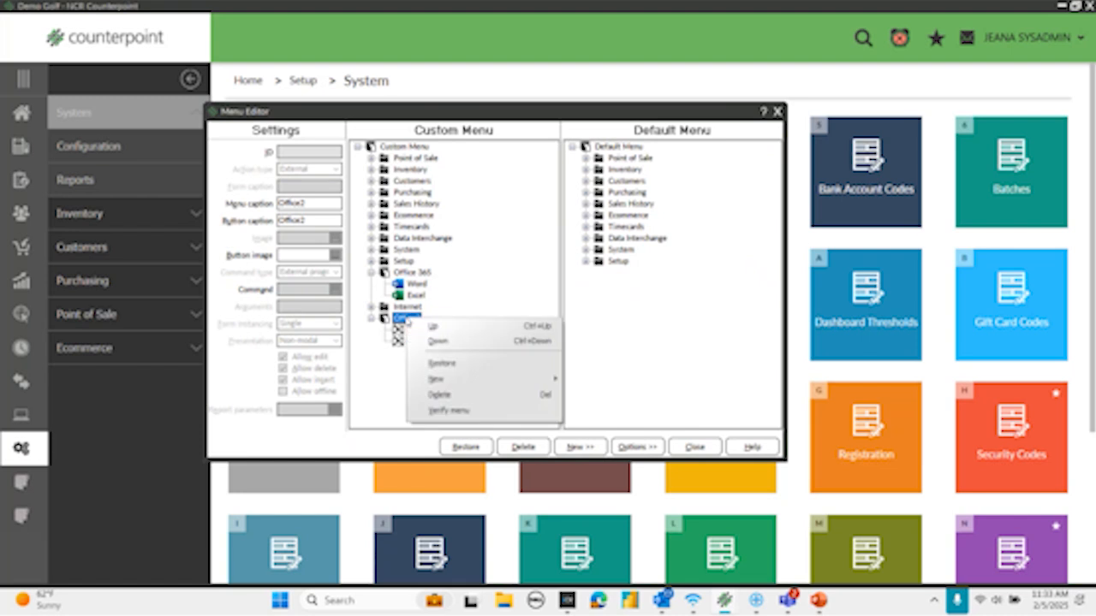
pyautogui.click(442, 396)
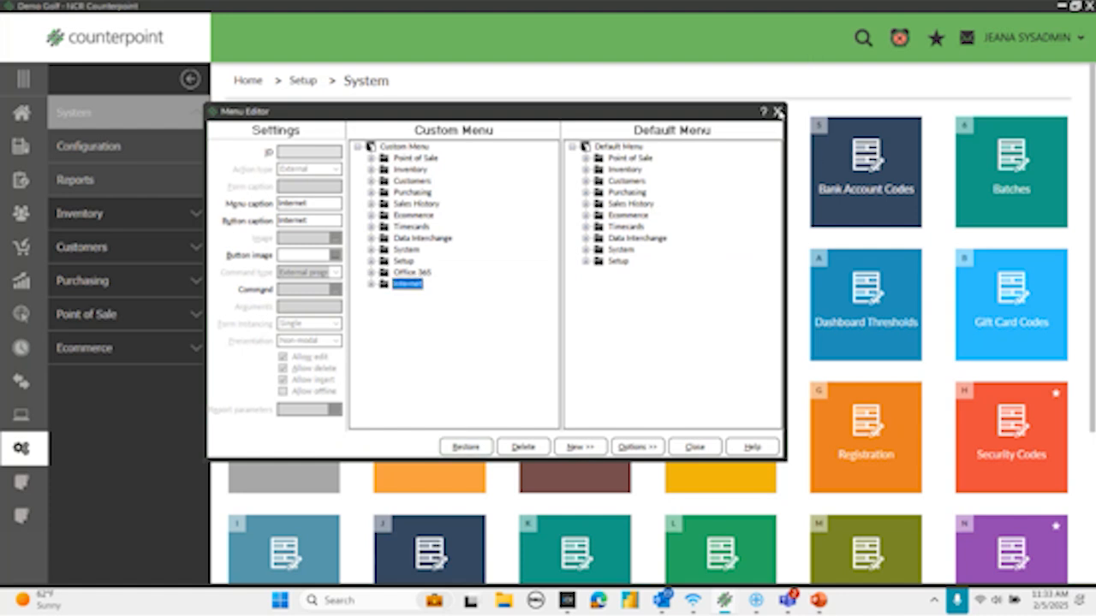
pyautogui.click(777, 112)
pyautogui.click(531, 331)
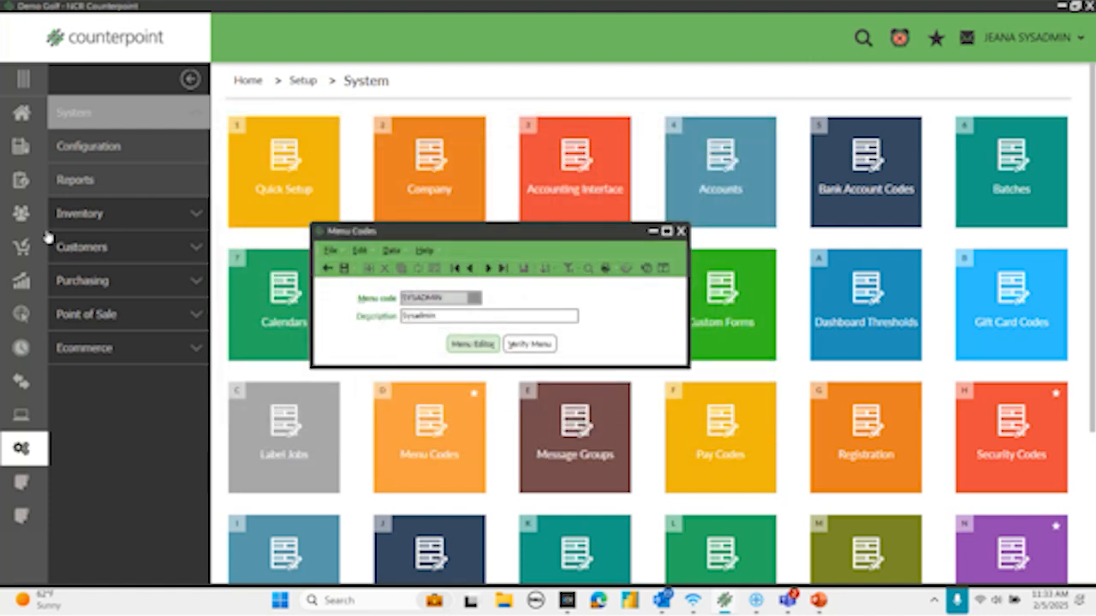
pyautogui.click(345, 267)
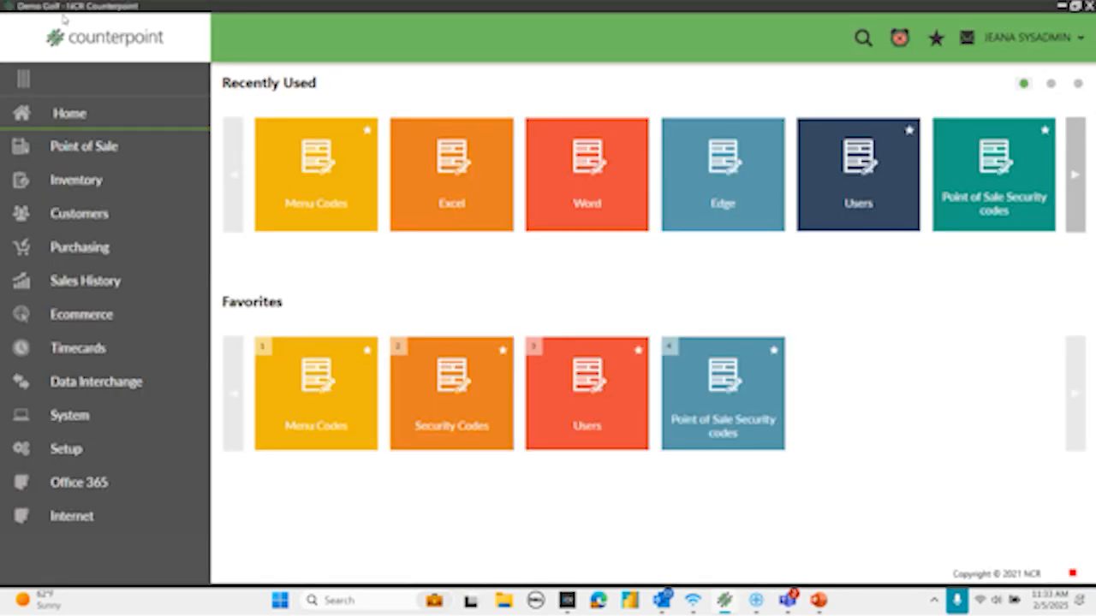
# - View the items in the Internet and Office 365 menus and return to the home page
pyautogui.click(61, 514)
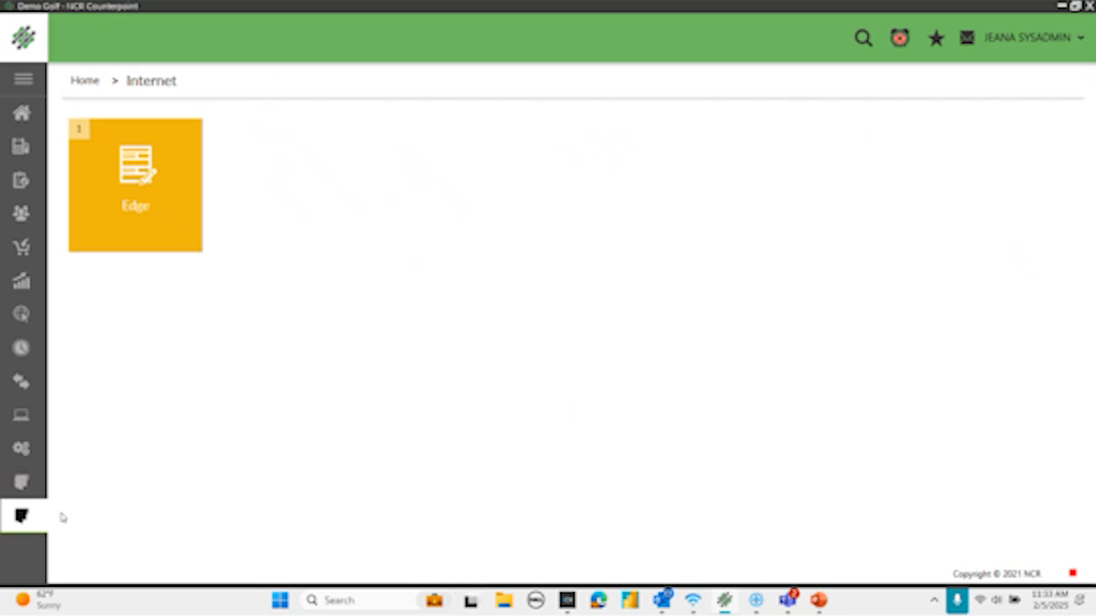
pyautogui.click(21, 112)
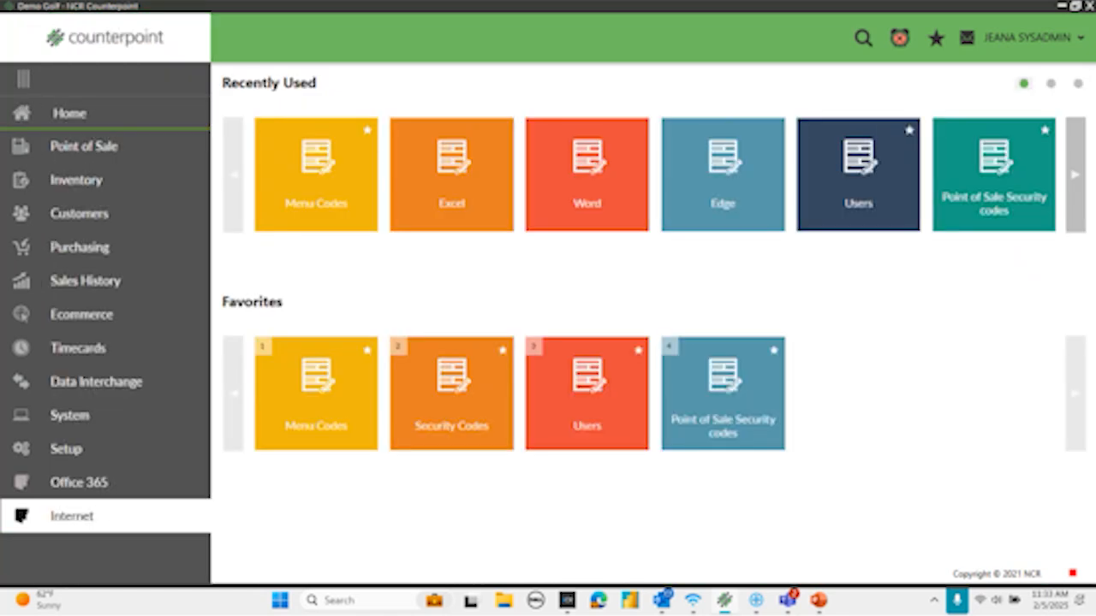
pyautogui.click(68, 483)
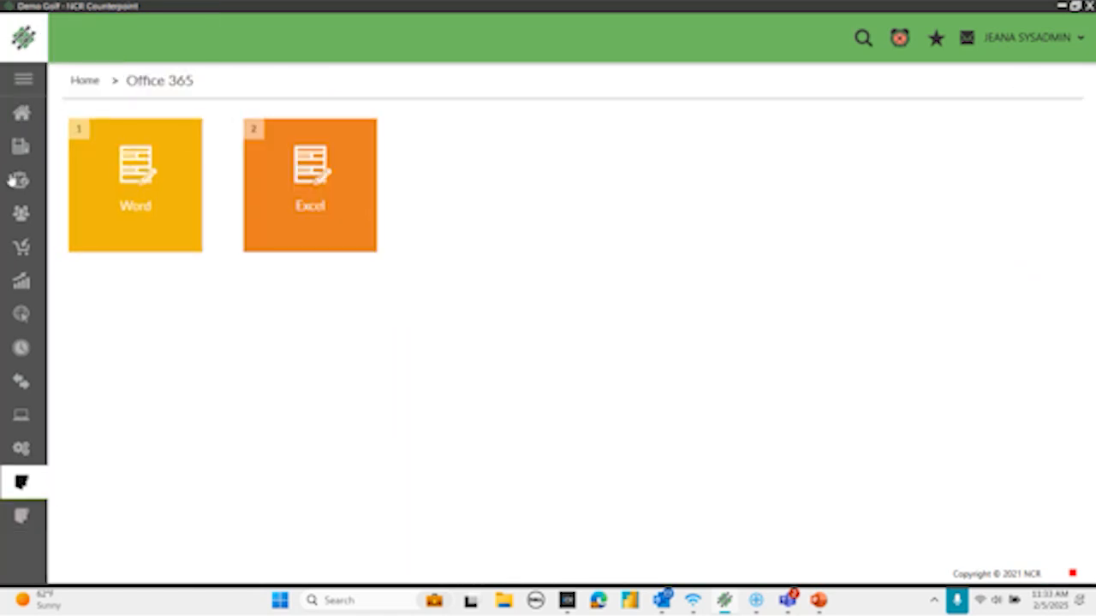
pyautogui.click(22, 112)
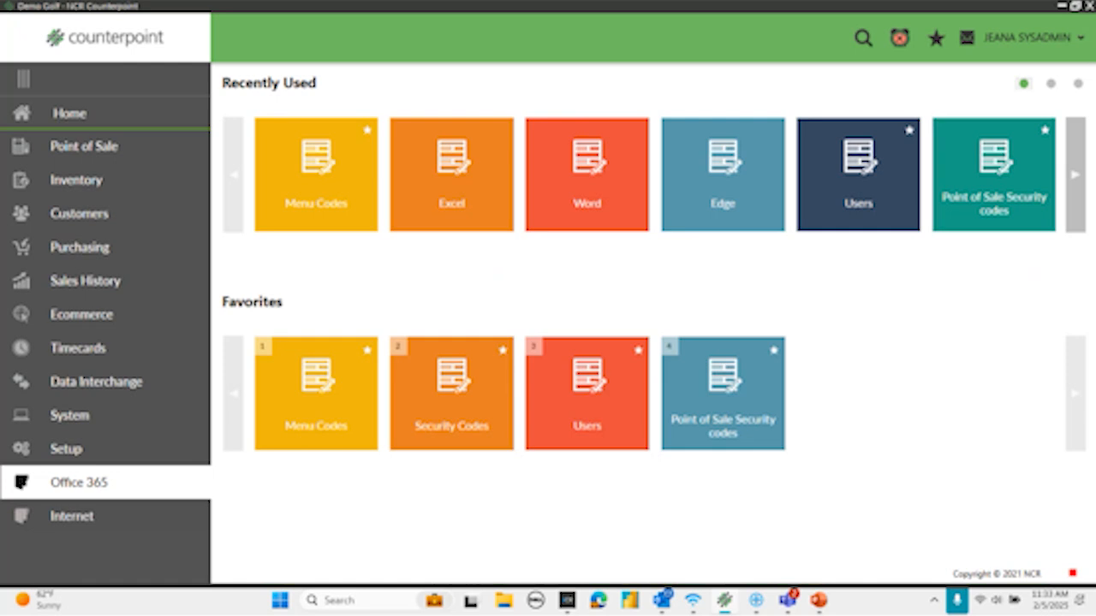
# - Switch to PowerPoint, present the Key Takeaways slide from the current slide, and end the slide show
pyautogui.click(819, 600)
pyautogui.click(350, 45)
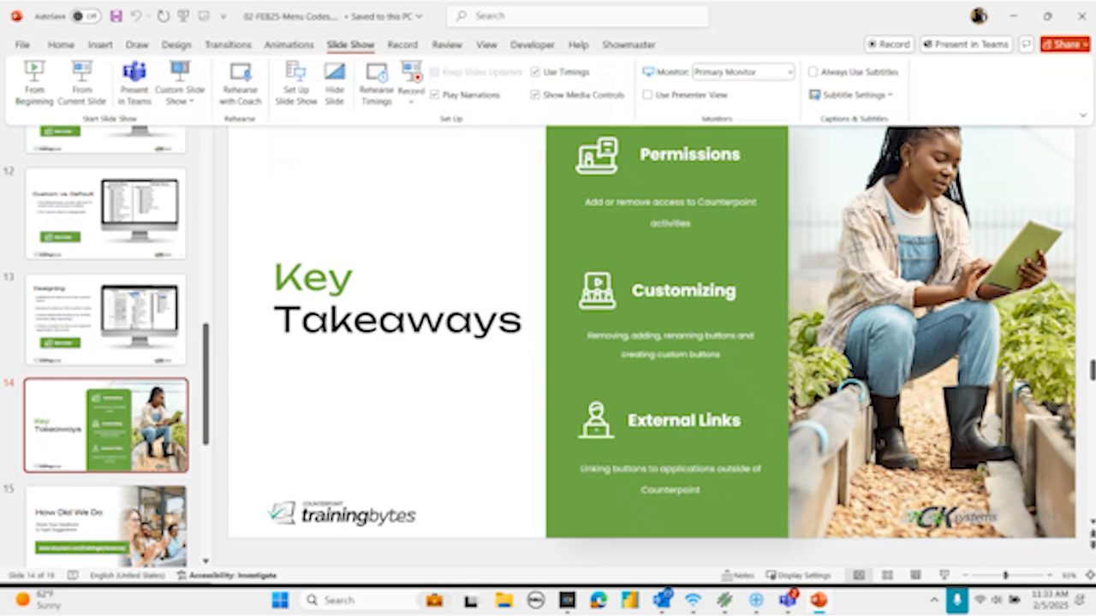
pyautogui.click(72, 80)
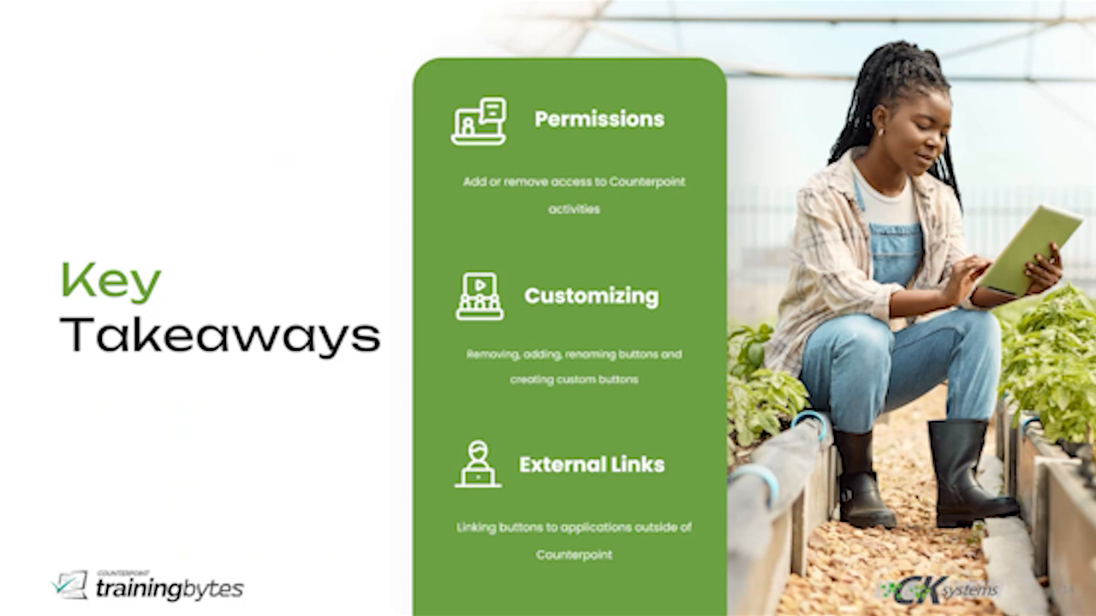
pyautogui.press('Escape')
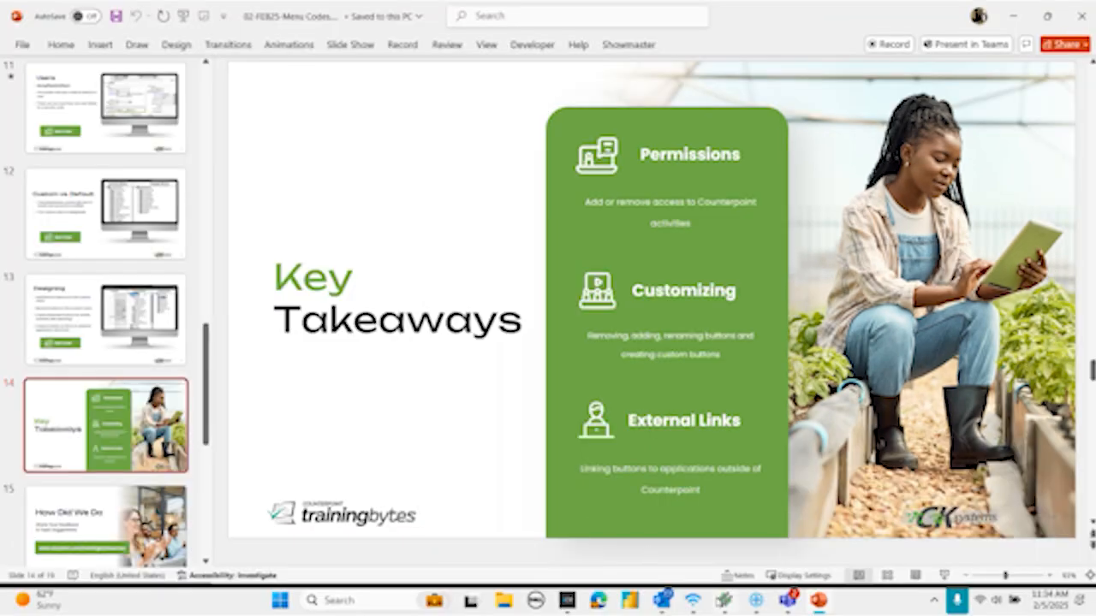
# - Switch back to Counterpoint and open the SYSADMIN menu code in the Menu Editor
pyautogui.click(724, 600)
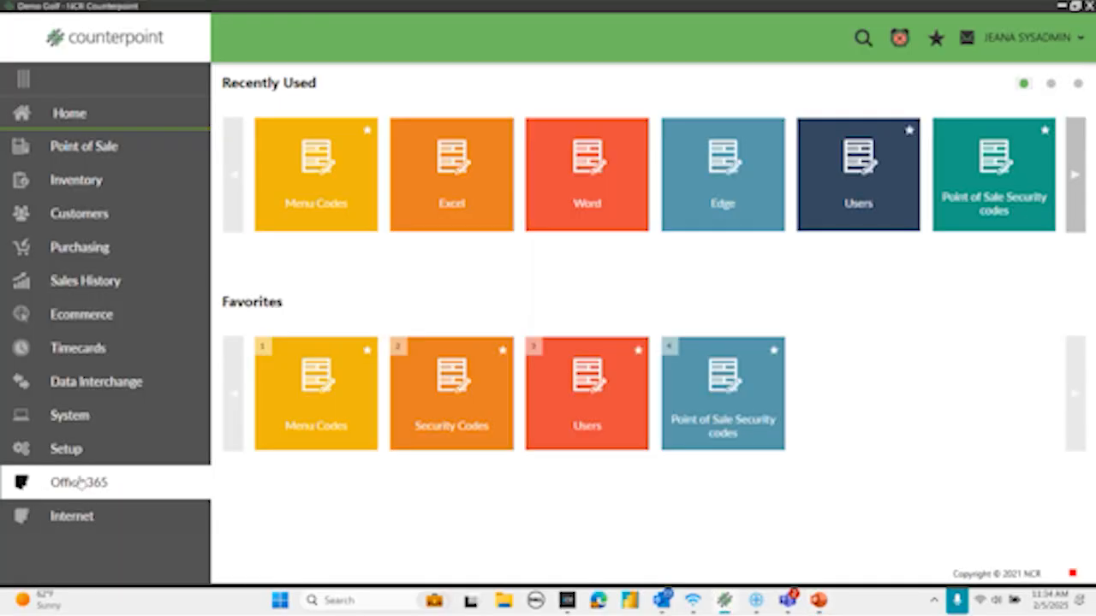
pyautogui.click(306, 398)
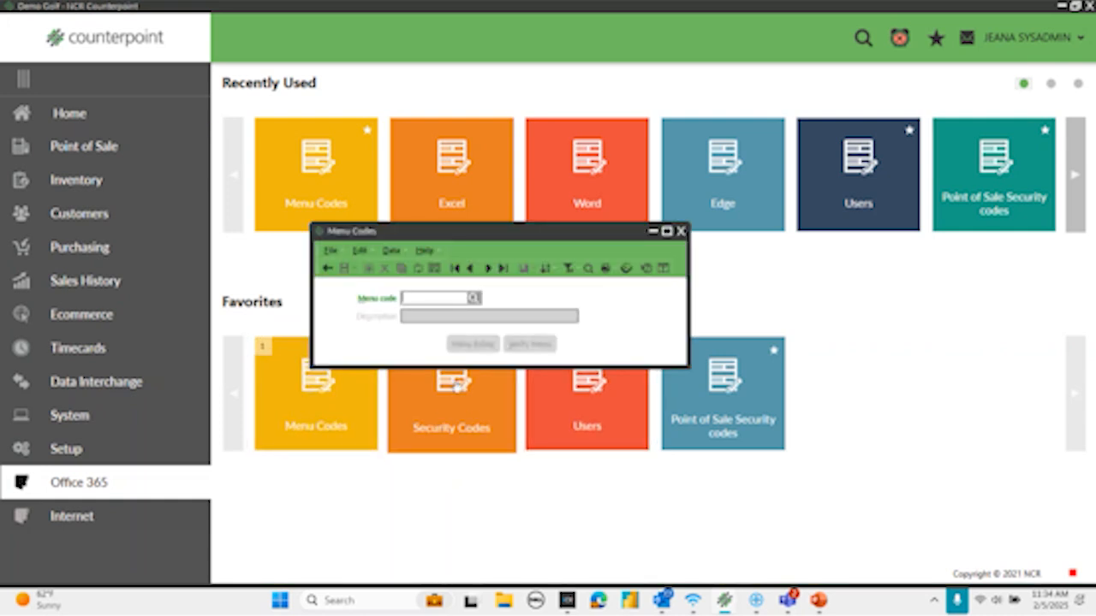
pyautogui.click(488, 268)
pyautogui.click(488, 268)
pyautogui.click(488, 268)
pyautogui.click(488, 268)
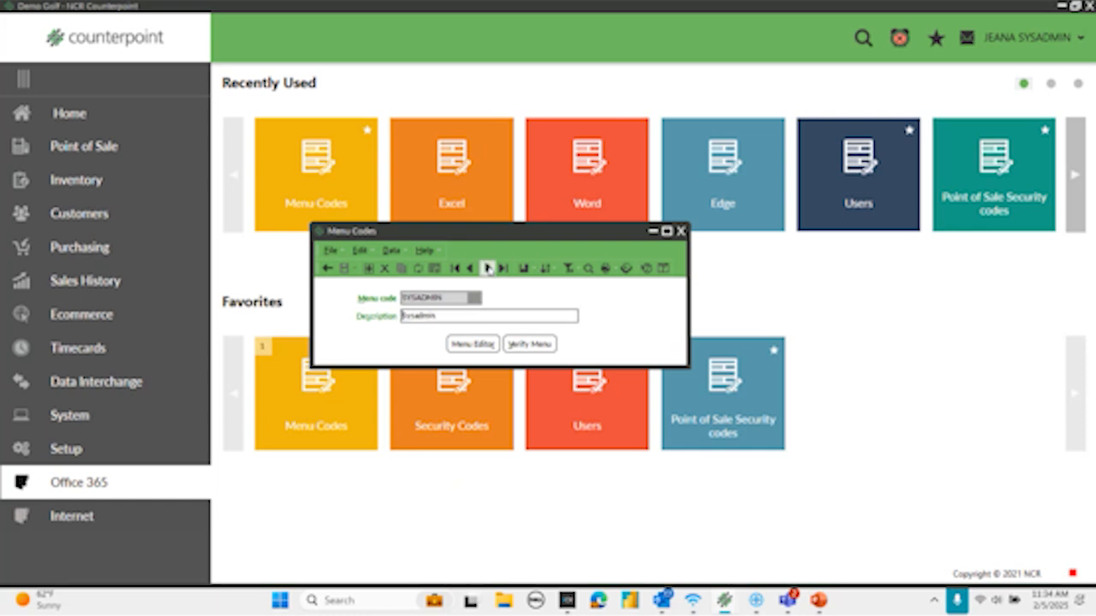
pyautogui.click(480, 344)
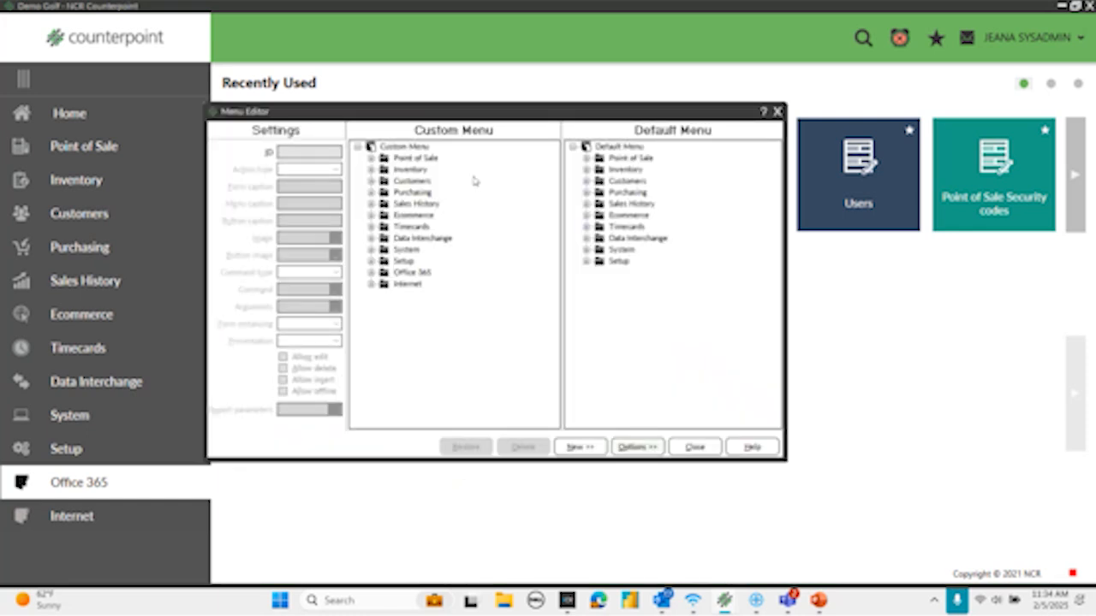
# - Add a new folder under the Custom Menu root with Monthly Reports as its menu caption and button caption
pyautogui.click(392, 148)
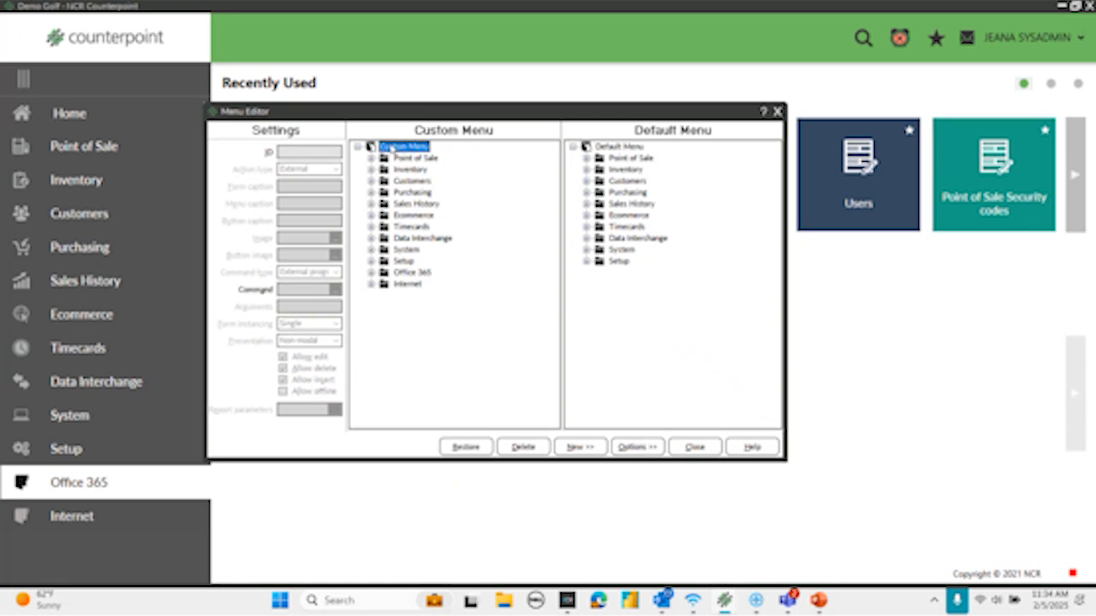
pyautogui.click(592, 446)
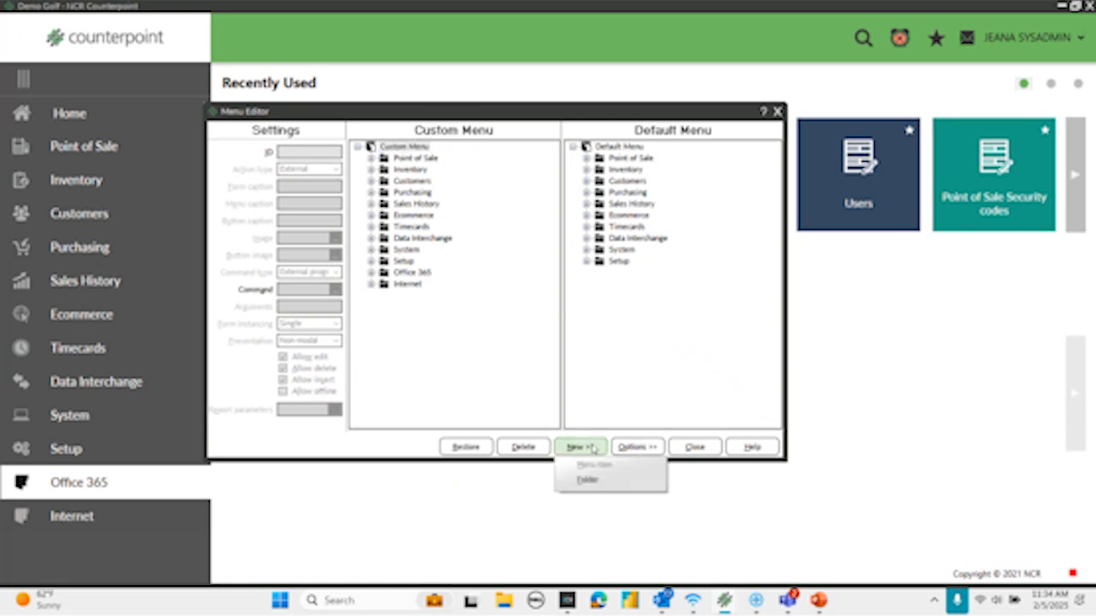
pyautogui.click(585, 482)
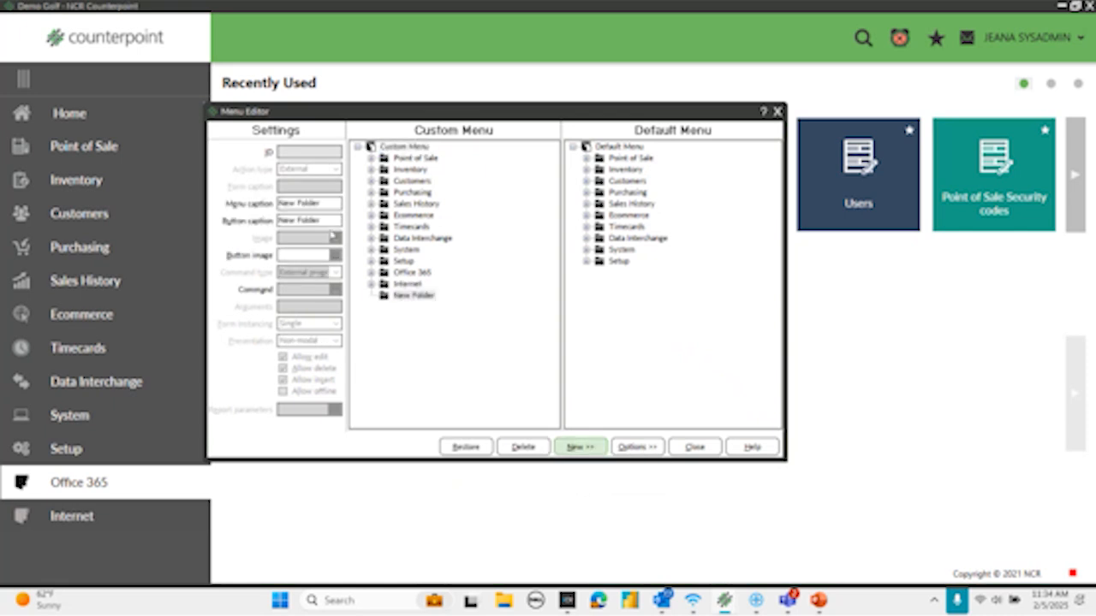
pyautogui.moveTo(327, 206); pyautogui.dragTo(280, 205)
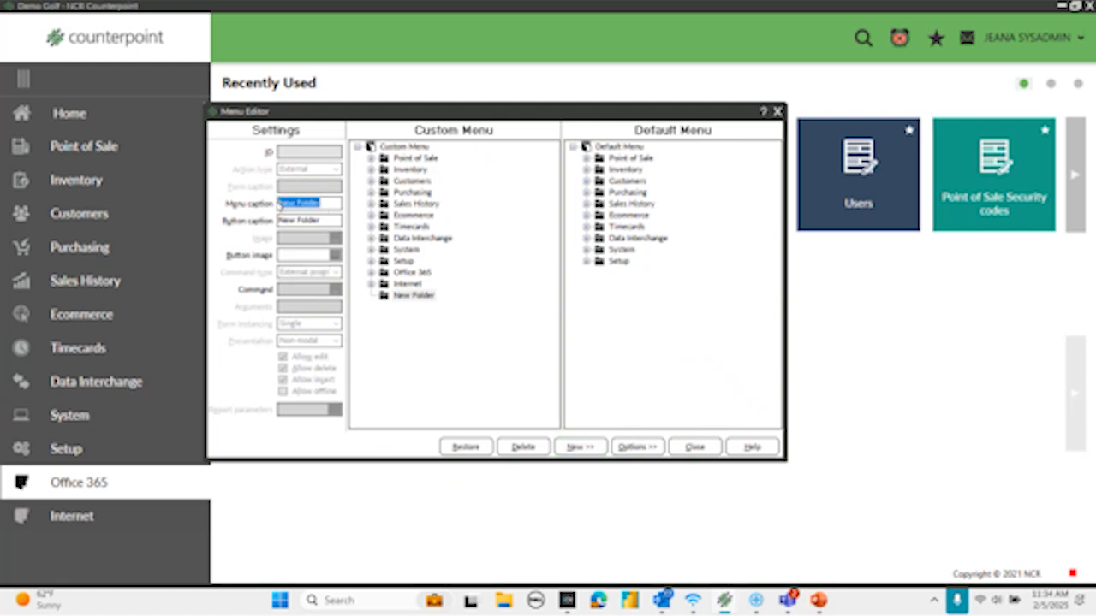
pyautogui.write('Men')
pyautogui.write('Wely Reports')
pyautogui.press('Tab')
pyautogui.write('Monthly Re')
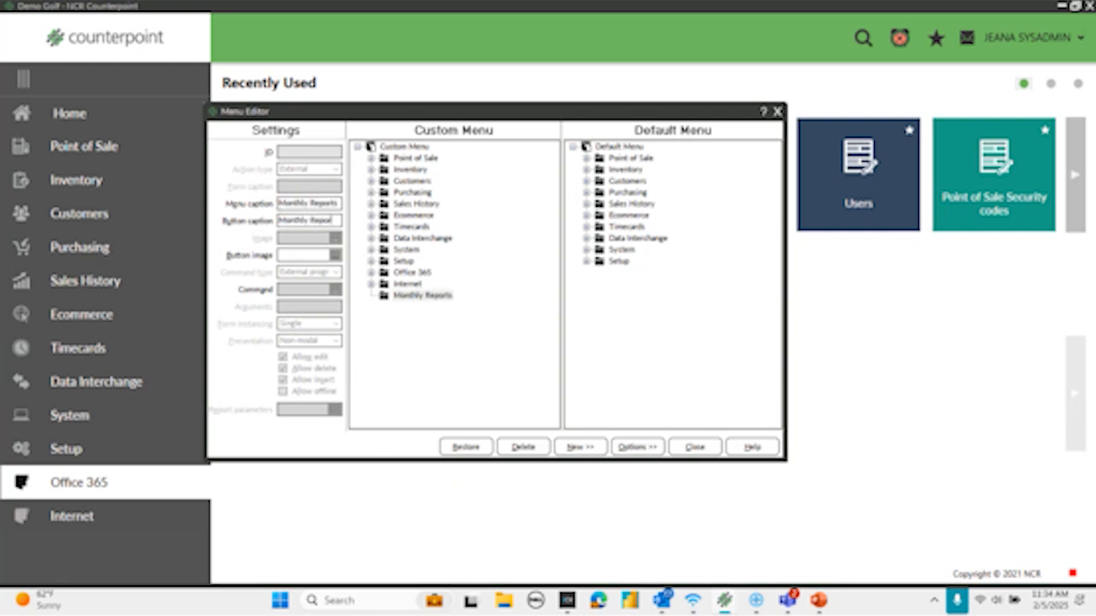
# - Add the Drawer History report from the default Point of Sale history reports to the custom Monthly Reports folder
pyautogui.click(399, 297)
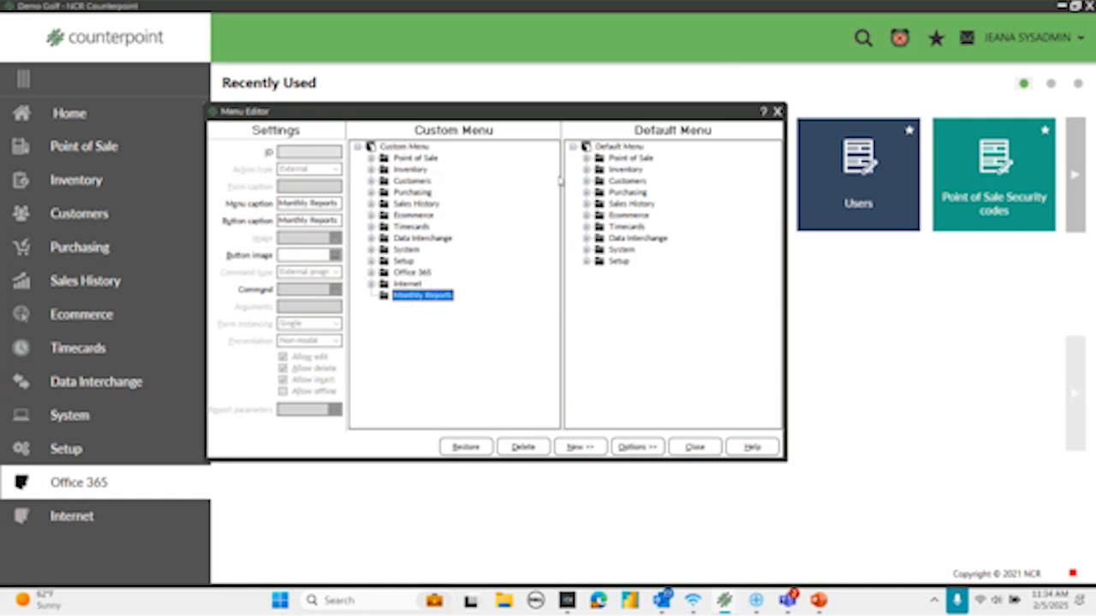
pyautogui.click(585, 159)
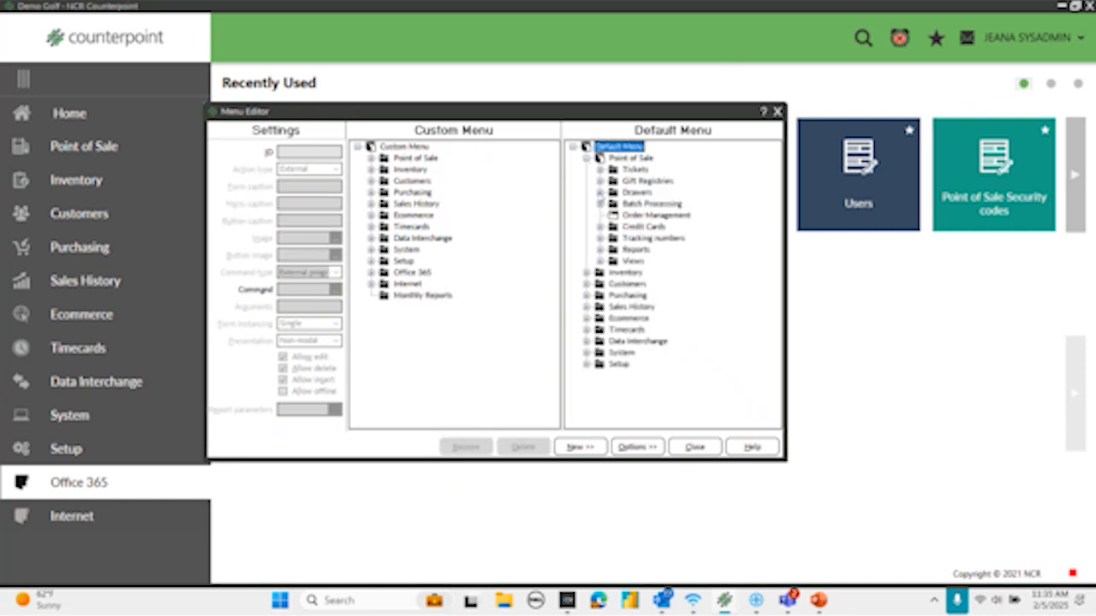
pyautogui.click(600, 193)
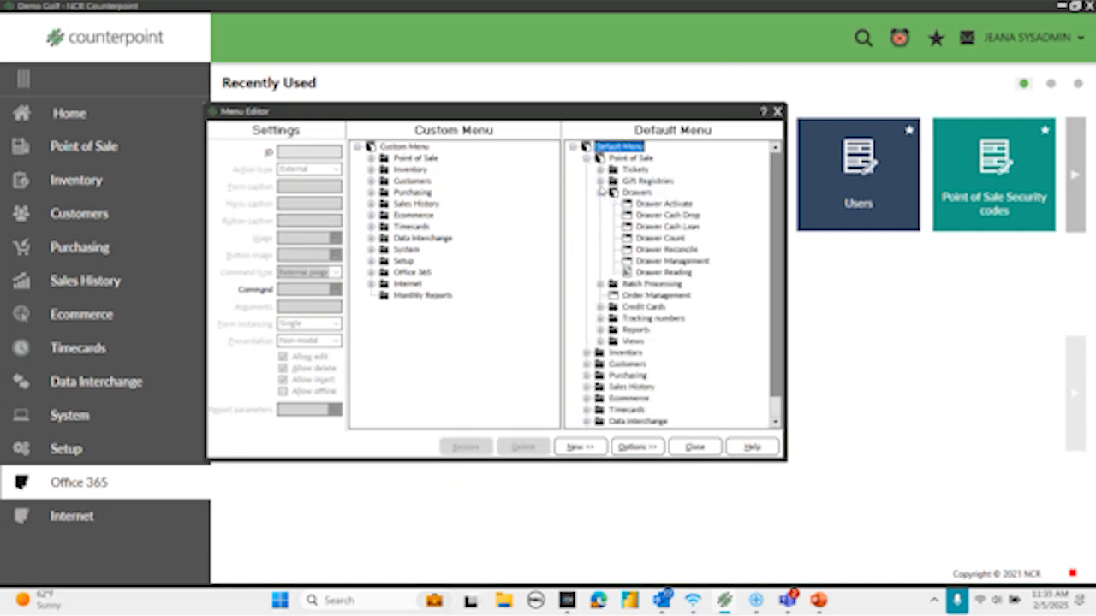
pyautogui.click(601, 192)
pyautogui.click(600, 250)
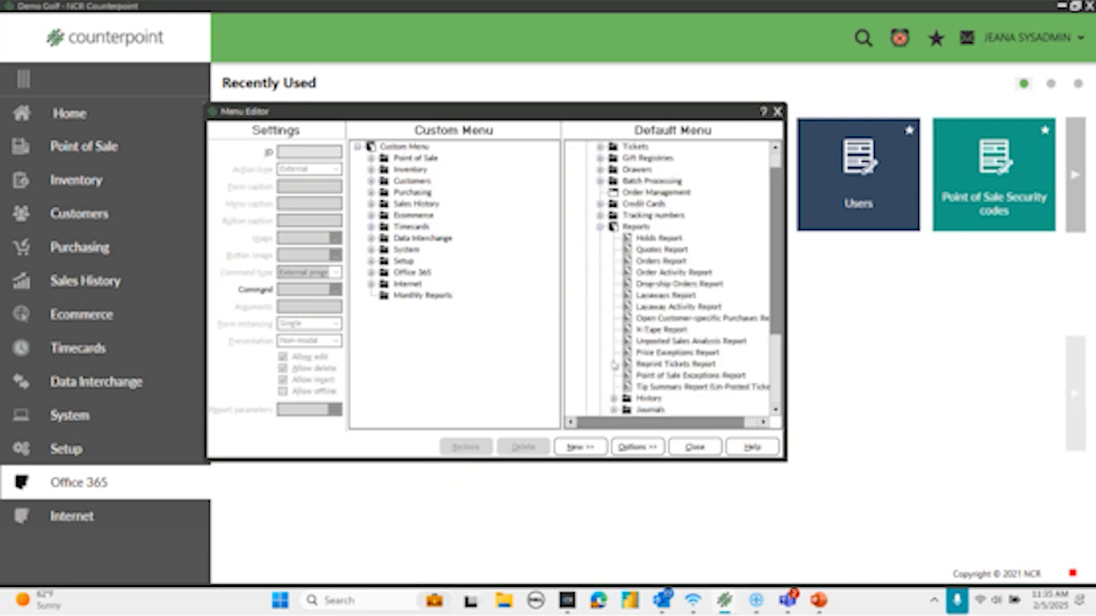
pyautogui.click(613, 399)
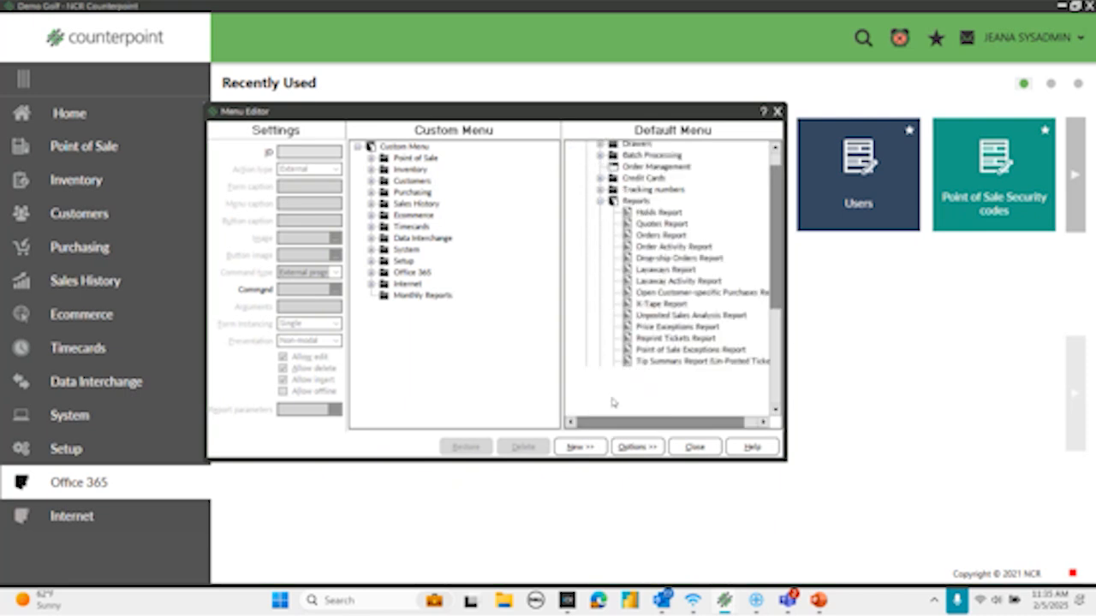
pyautogui.moveTo(664, 377); pyautogui.dragTo(408, 300)
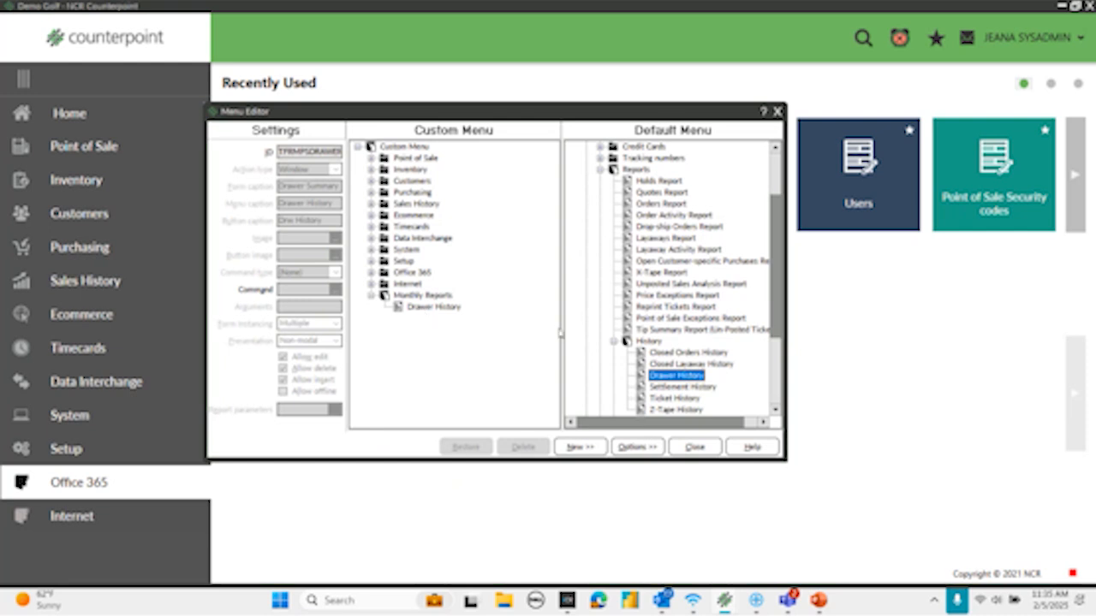
# - Collapse the default Point of Sale branch and add the Merchandise Analysis Report from the default Inventory reports to the Monthly Reports folder
pyautogui.click(612, 340)
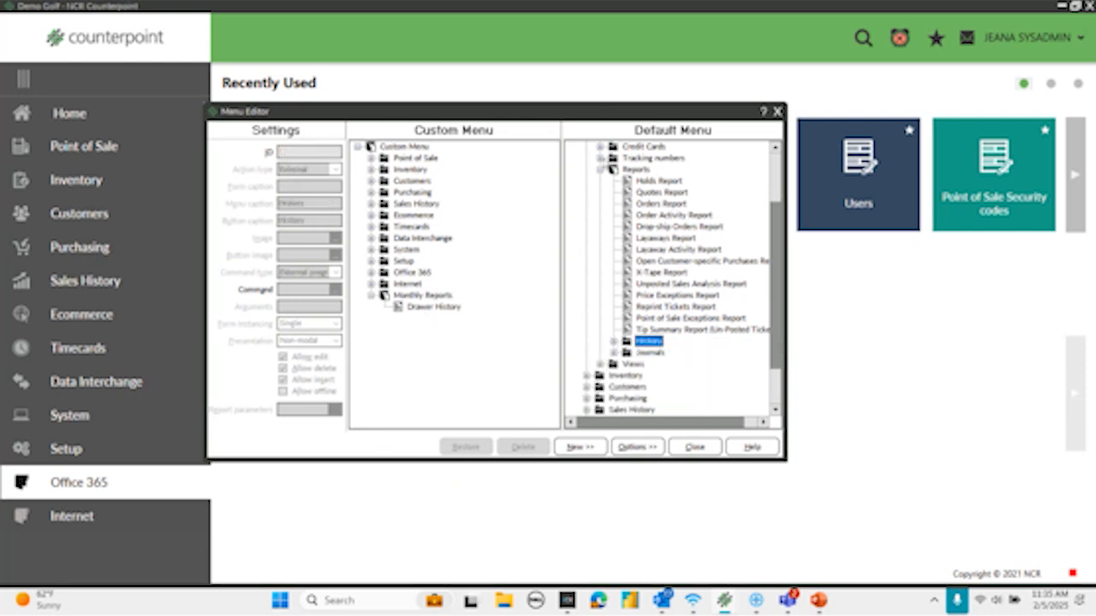
pyautogui.press('Left')
pyautogui.press('Left')
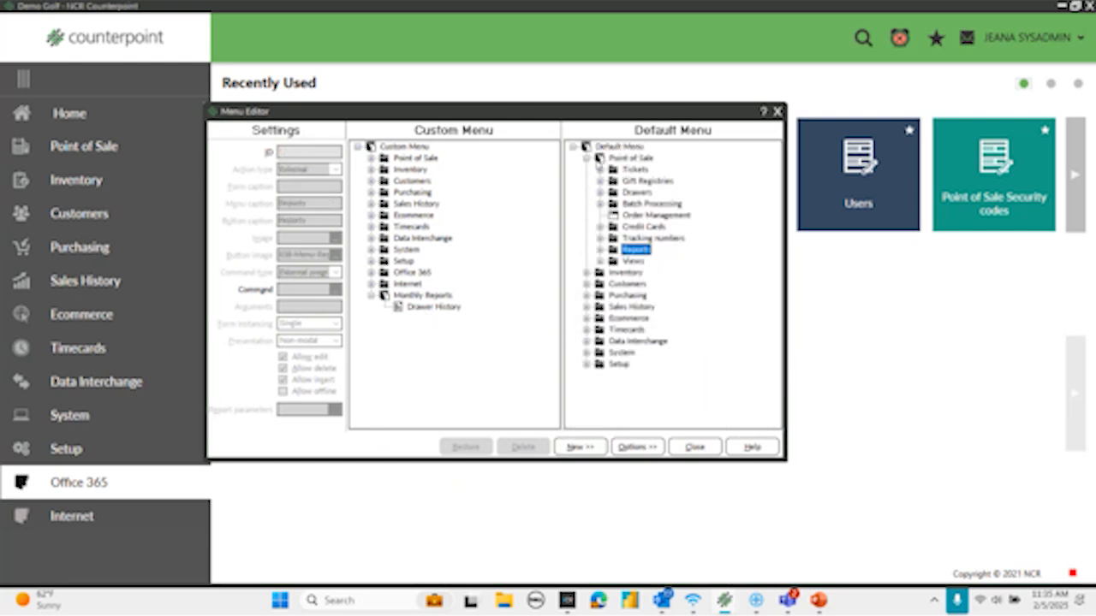
pyautogui.click(588, 159)
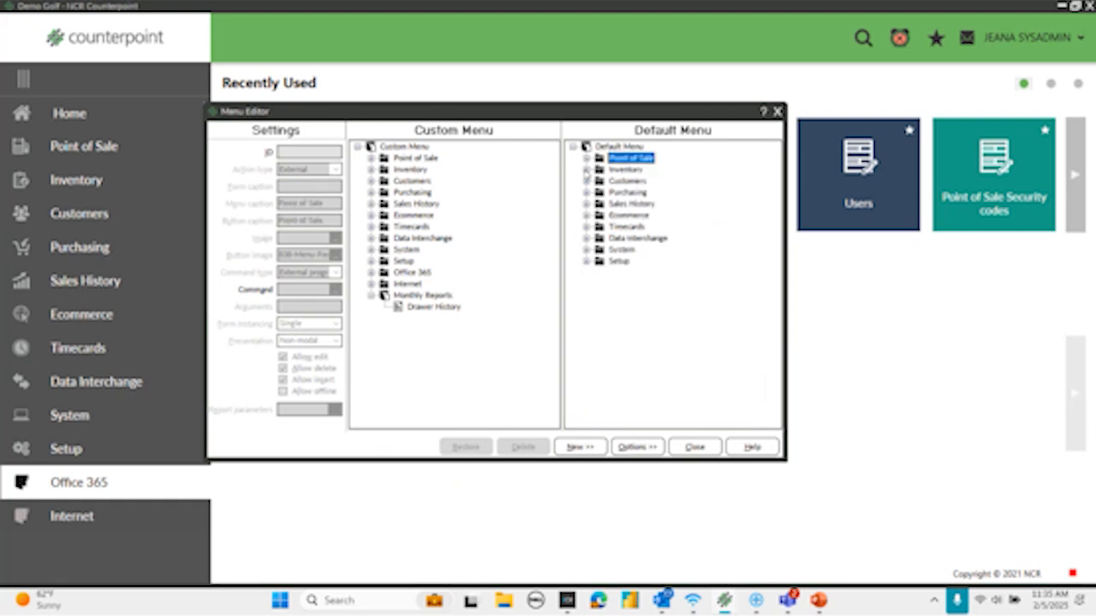
pyautogui.click(587, 169)
pyautogui.click(601, 353)
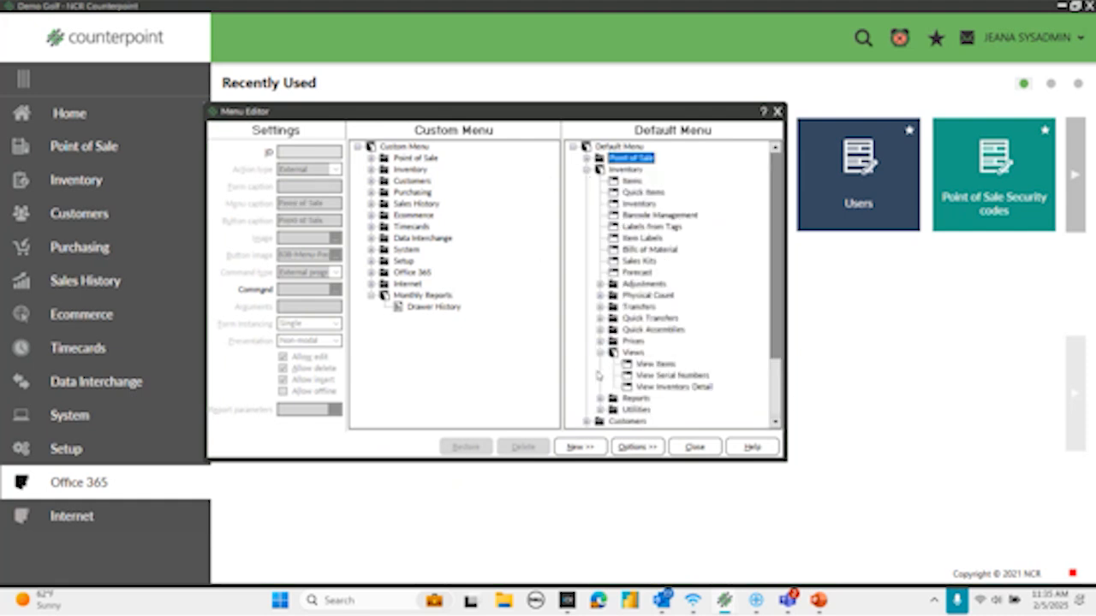
pyautogui.click(600, 398)
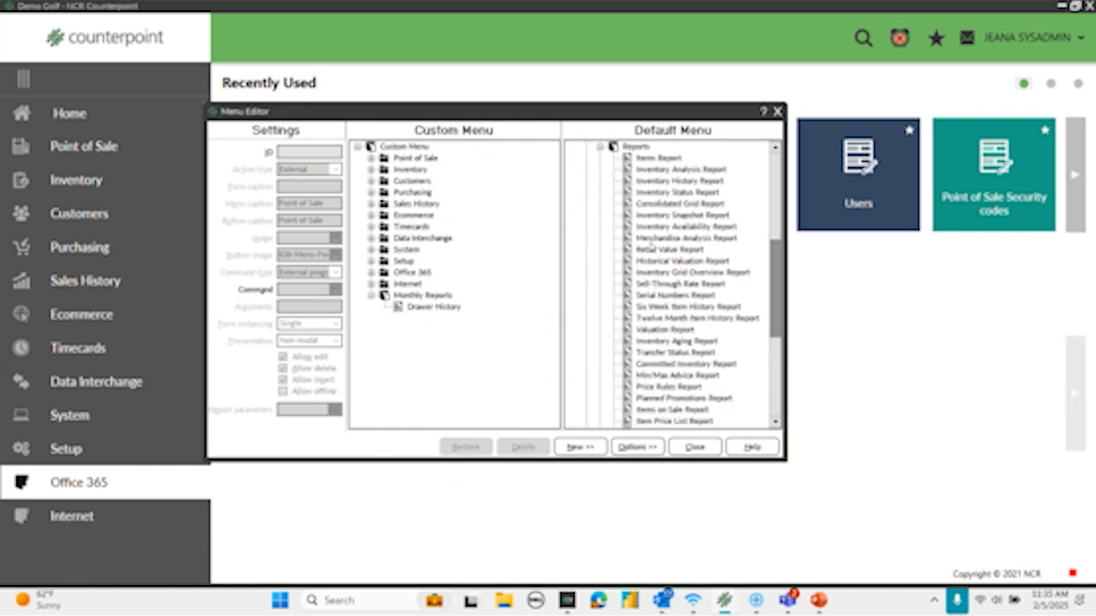
pyautogui.click(649, 239)
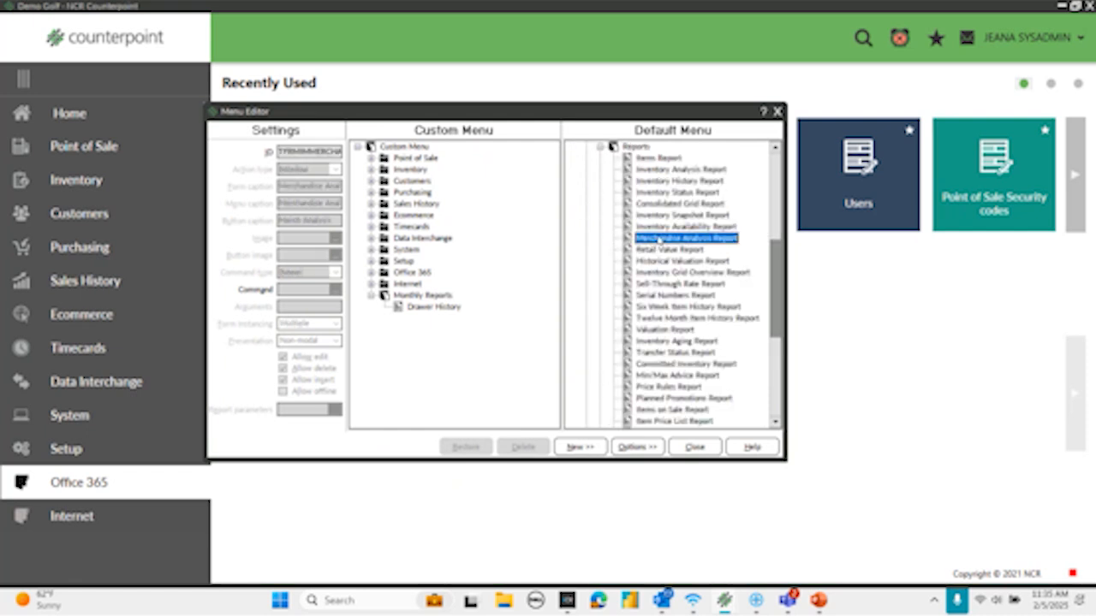
pyautogui.moveTo(658, 241); pyautogui.dragTo(435, 301)
# - Add the Flash Sales Report from the default Sales History reports to the custom Monthly Reports folder
pyautogui.click(600, 146)
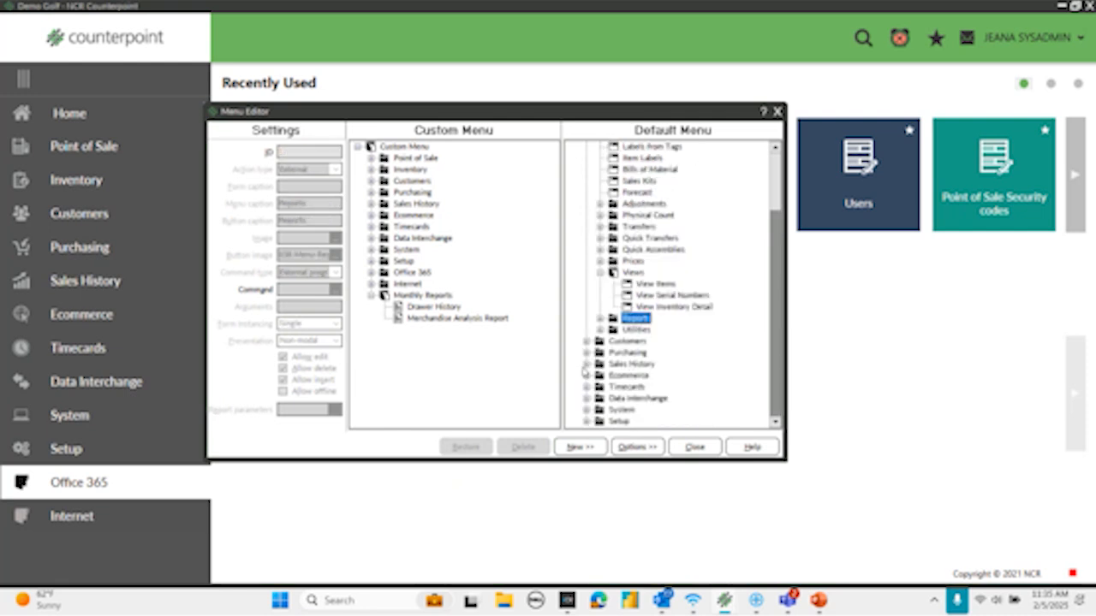
pyautogui.click(586, 364)
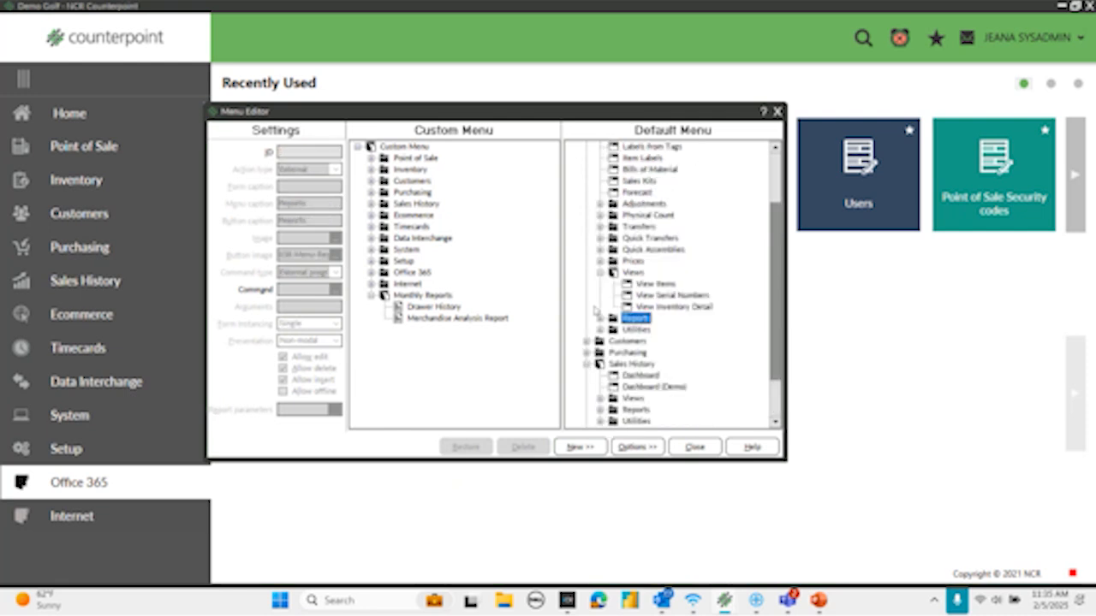
pyautogui.scroll(-2, 597, 311)
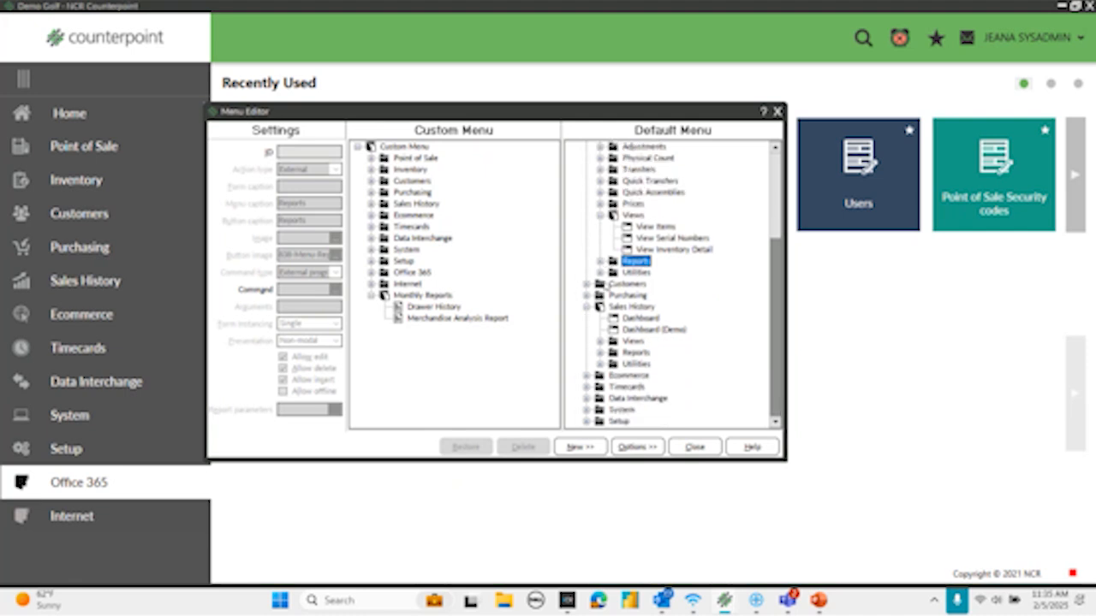
pyautogui.click(600, 352)
pyautogui.click(654, 239)
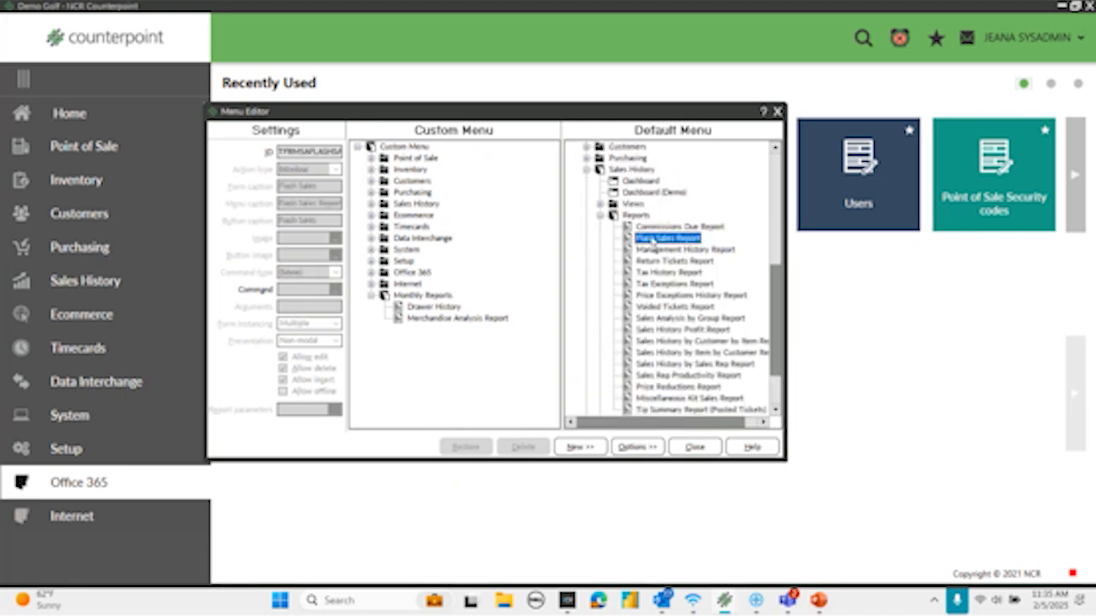
pyautogui.moveTo(629, 245); pyautogui.dragTo(411, 298)
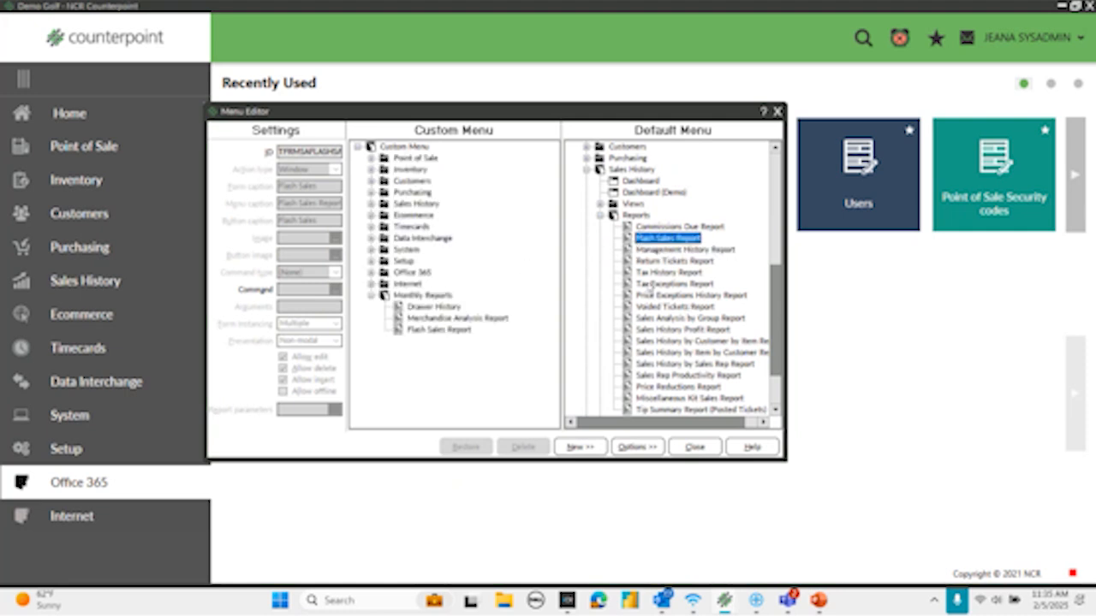
# - Add the Sales Analysis by Group Report from the default Sales History reports to the Monthly Reports folder
pyautogui.scroll(-2, 650, 290)
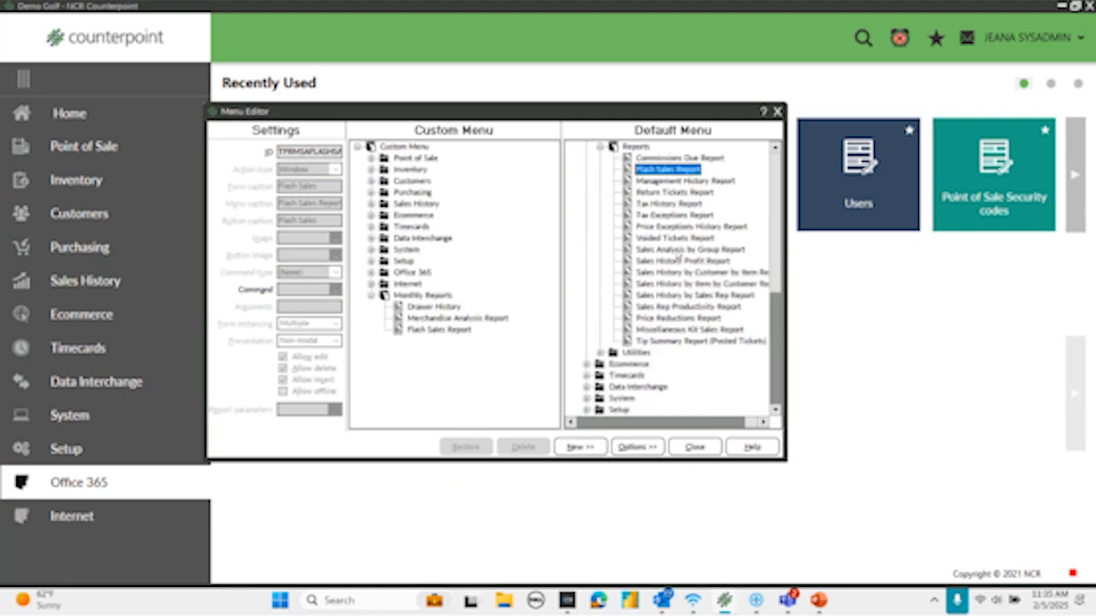
pyautogui.click(677, 255)
pyautogui.moveTo(672, 254); pyautogui.dragTo(438, 296)
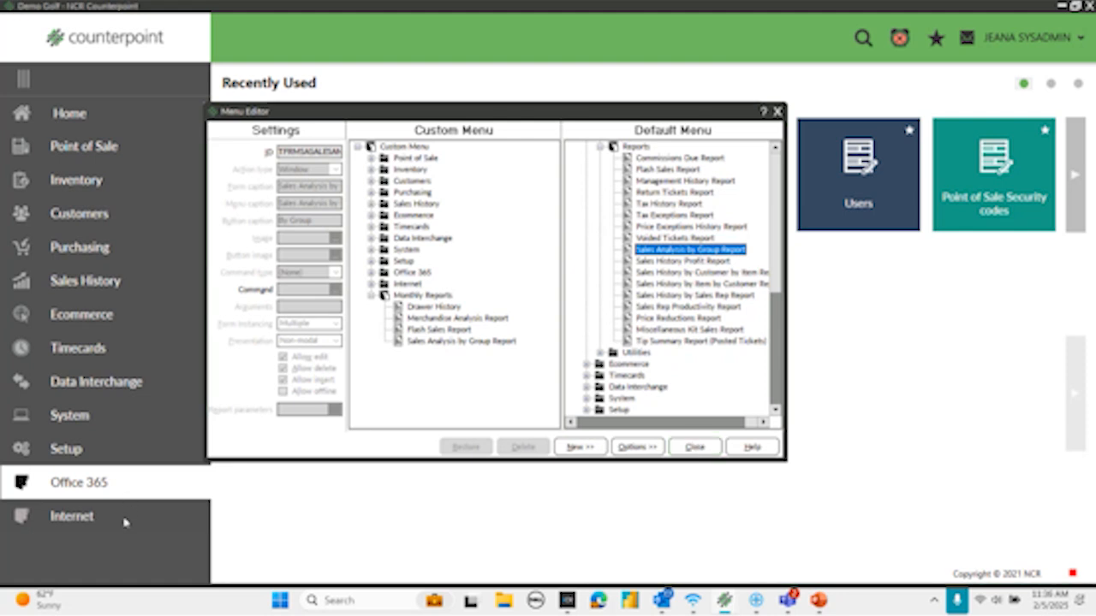
# - Close the Menu Editor, saving the current changes, and close the Menu Codes window
pyautogui.click(694, 447)
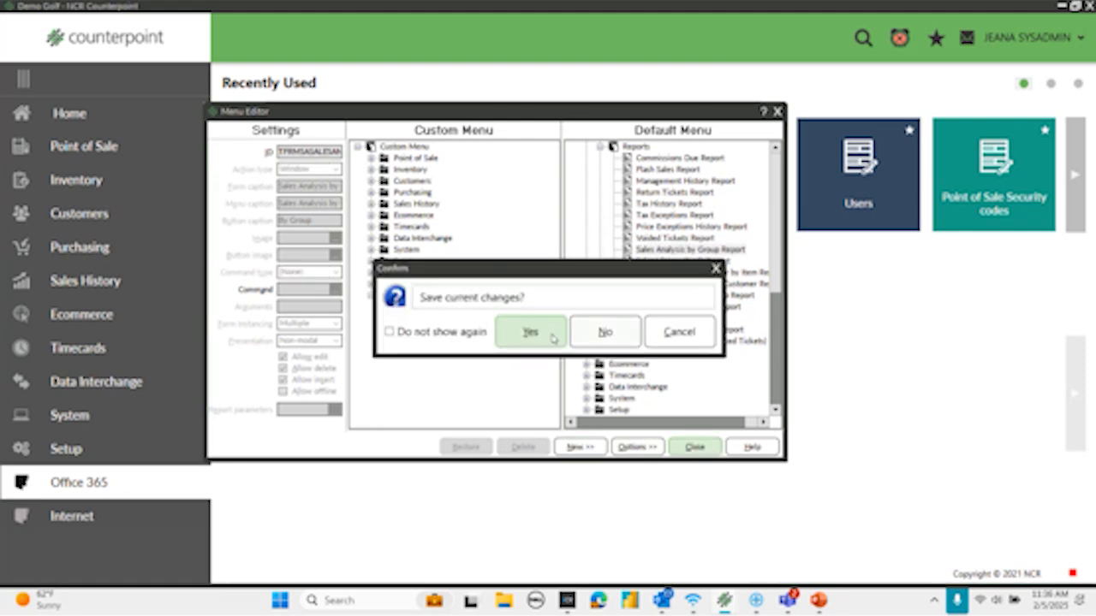
pyautogui.click(525, 339)
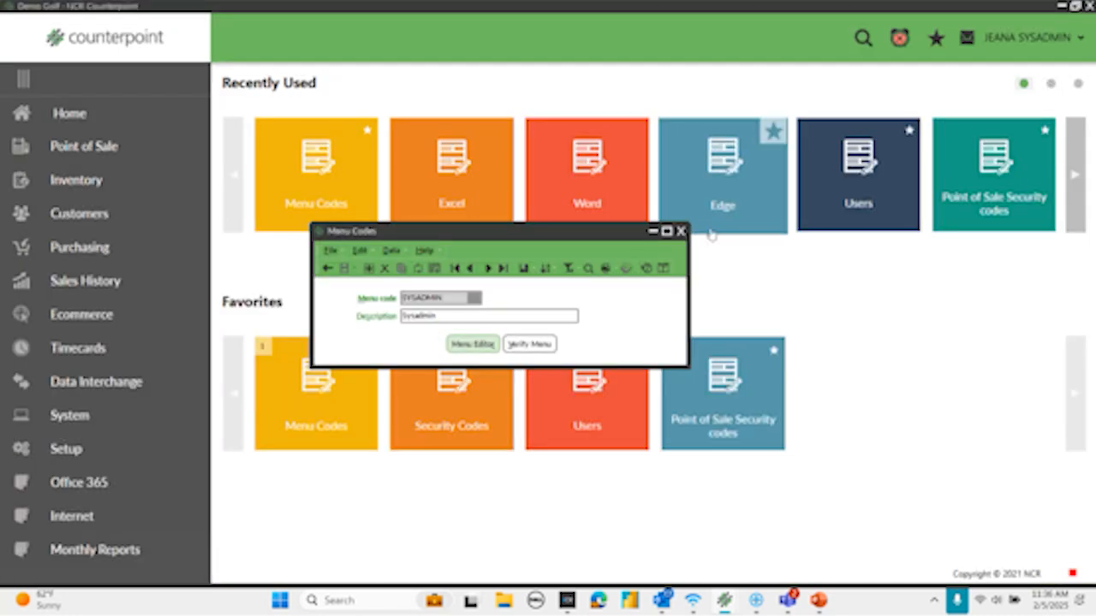
pyautogui.click(681, 230)
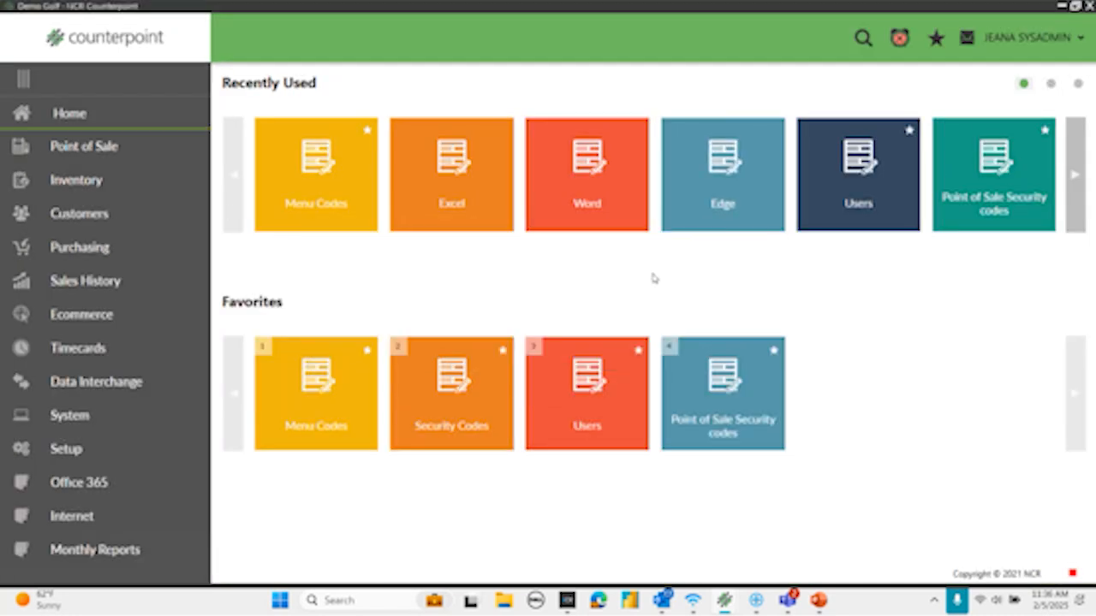
# - View the reports in the new Monthly Reports menu and return to the home page
pyautogui.click(94, 550)
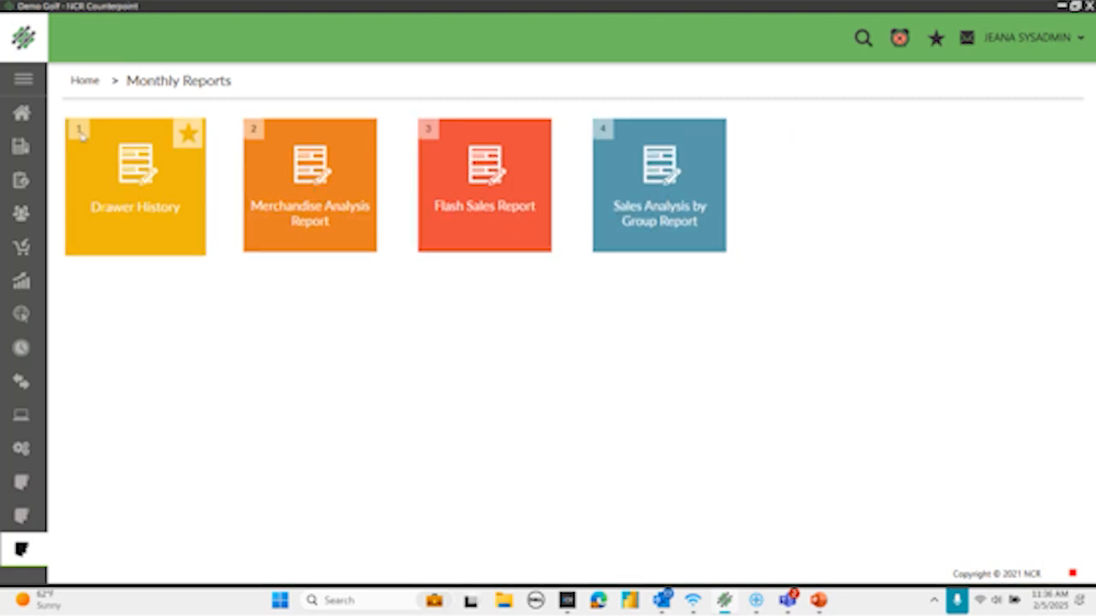
pyautogui.click(22, 115)
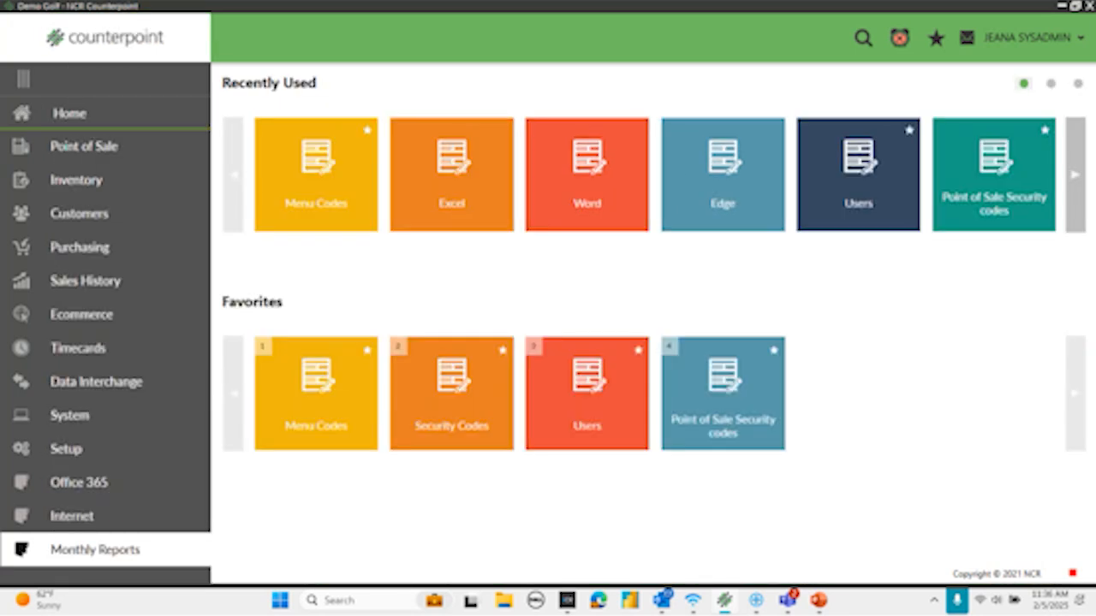
# - Switch to PowerPoint and start the slide show from the current Key Takeaways slide
pyautogui.click(815, 601)
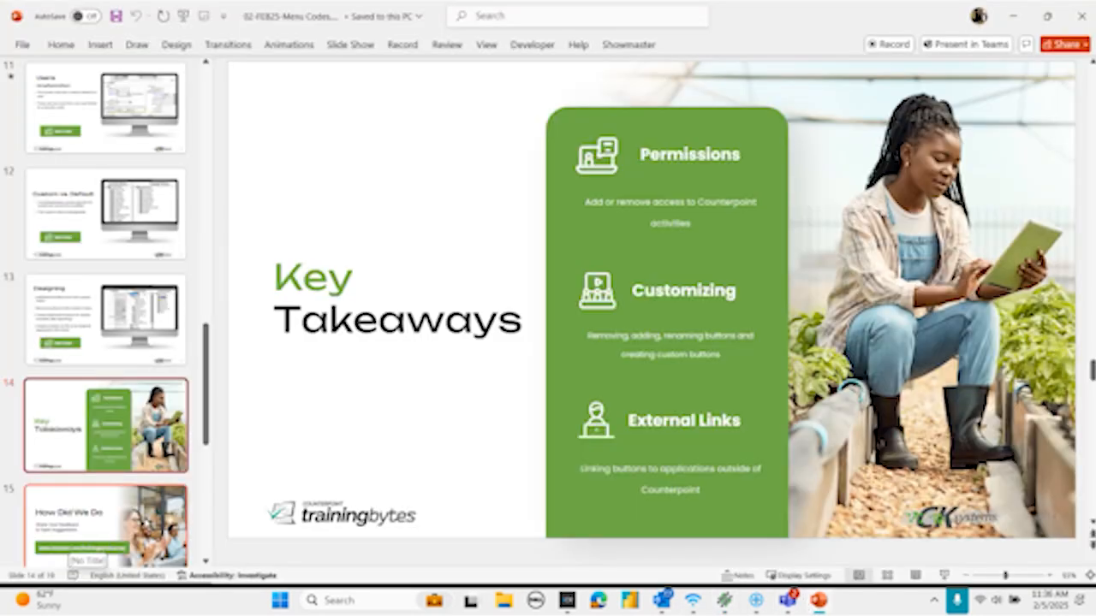
pyautogui.click(350, 44)
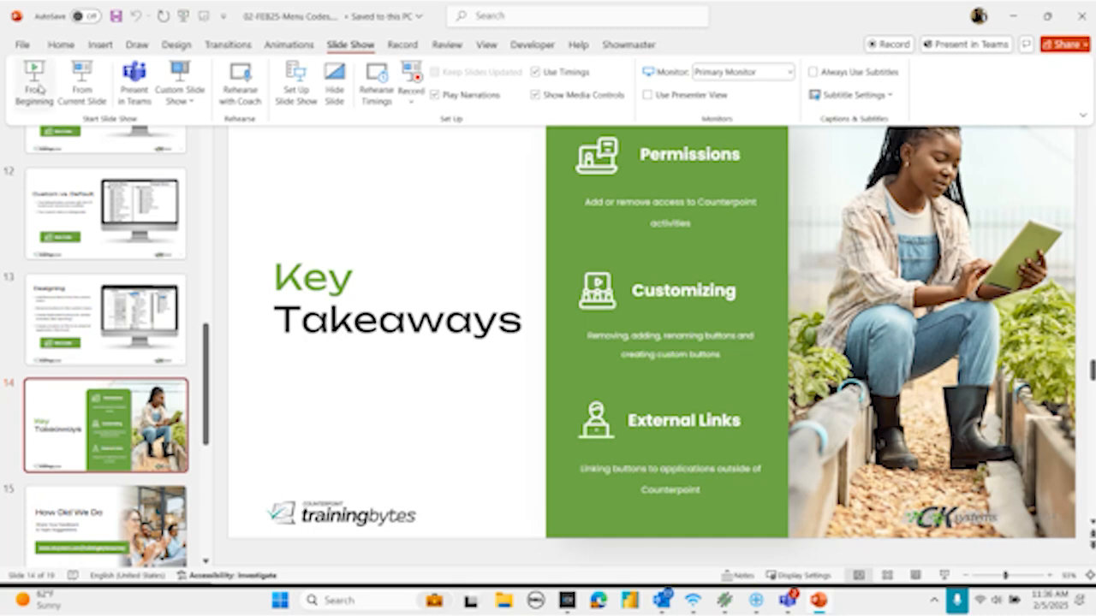
pyautogui.click(82, 81)
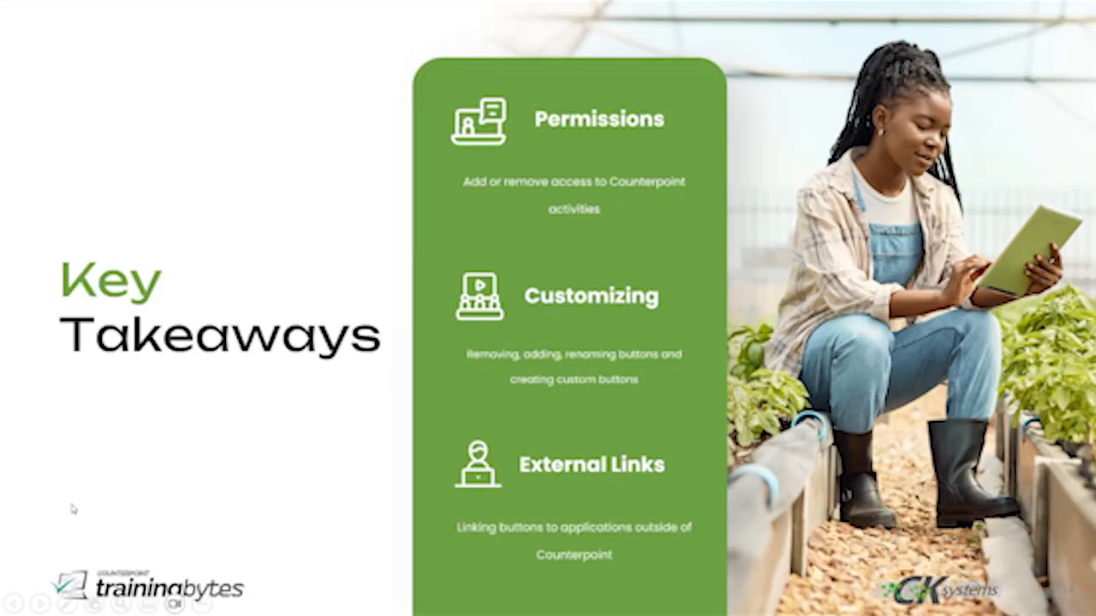